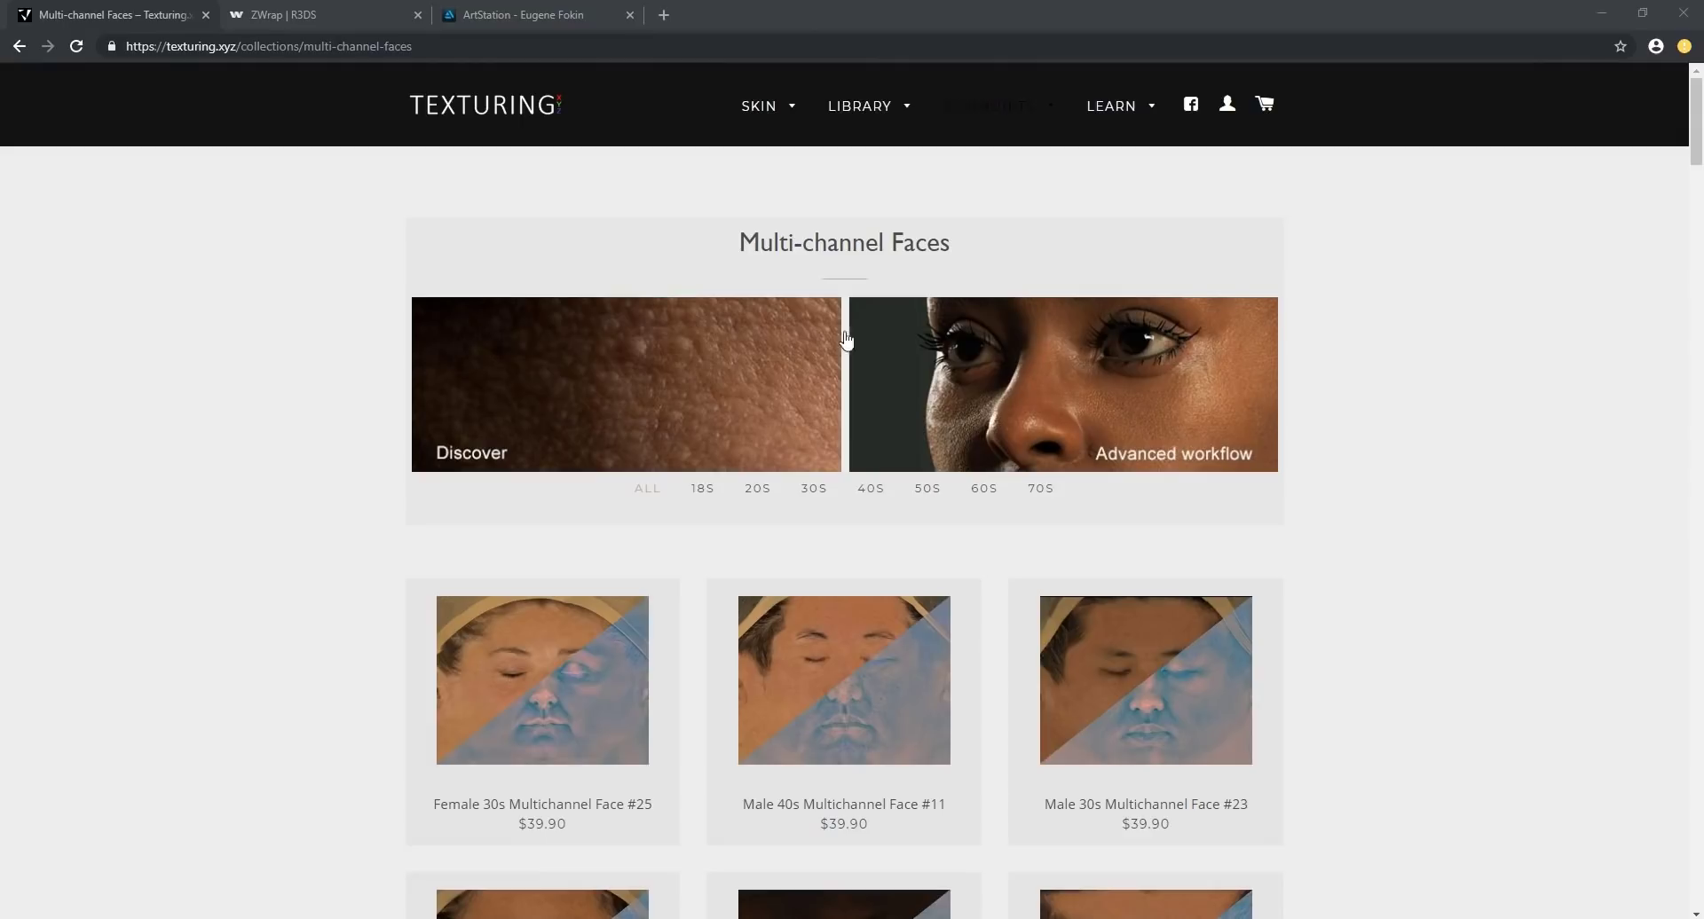
# Scroll down the Texturing.xyz Multi-channel Faces page to the $39.90 face scan grid
pyautogui.click(263, 395)
pyautogui.scroll(-5, 308, 424)
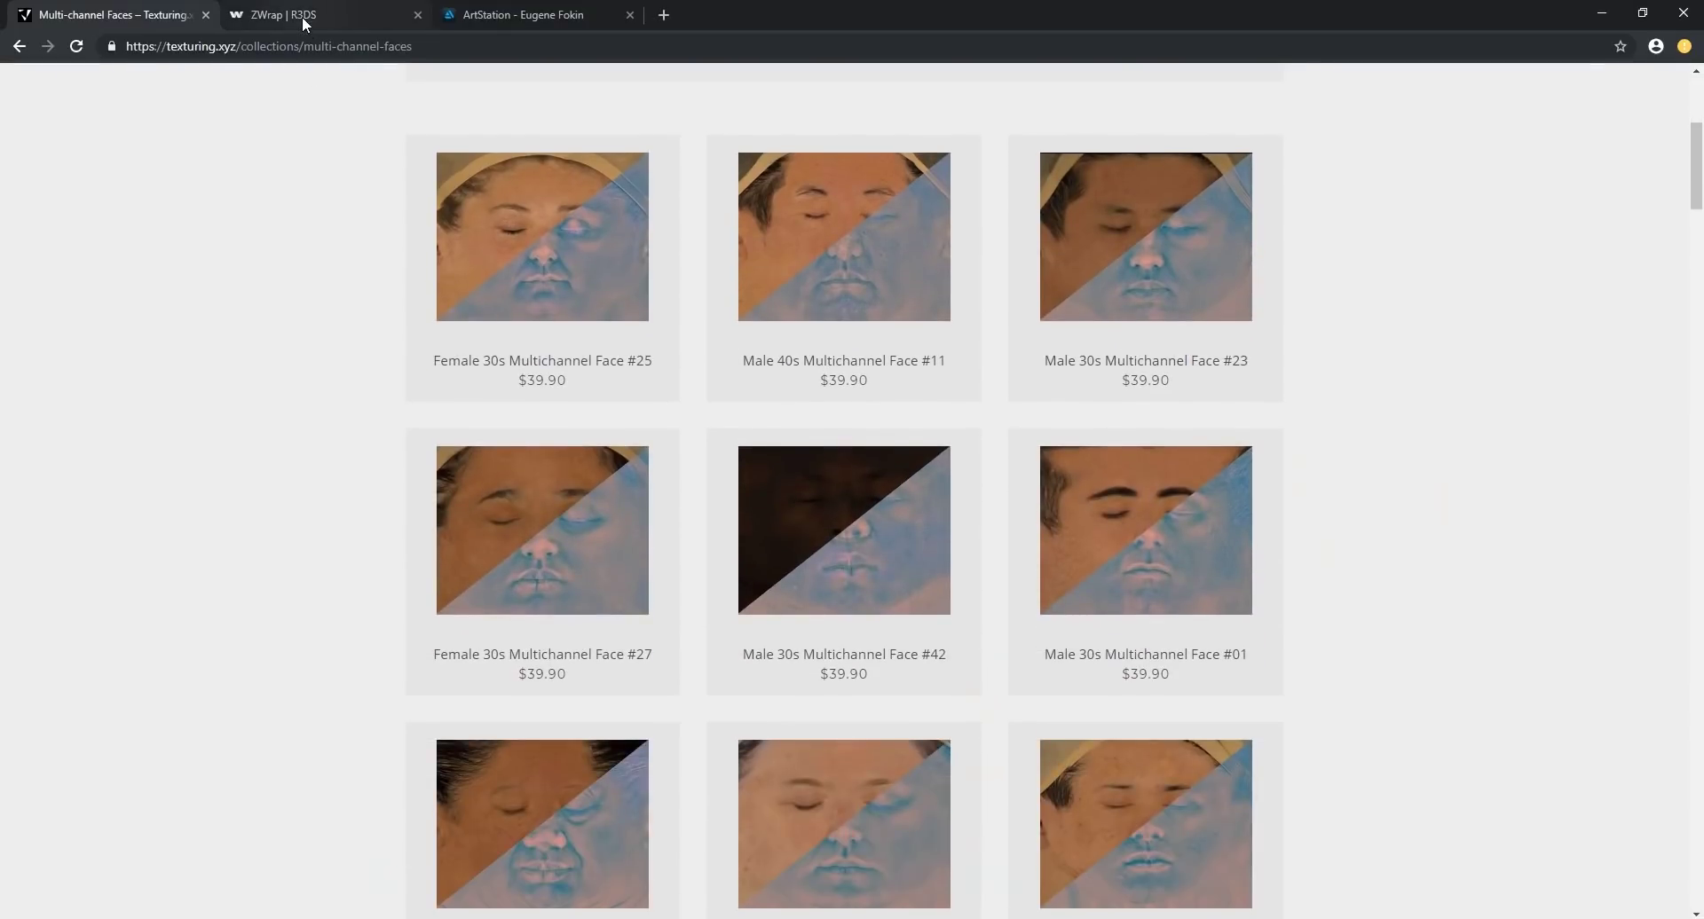
# Look over the ZWrap plugin page and the artist's ArtStation portfolio, then leave Chrome
pyautogui.click(301, 16)
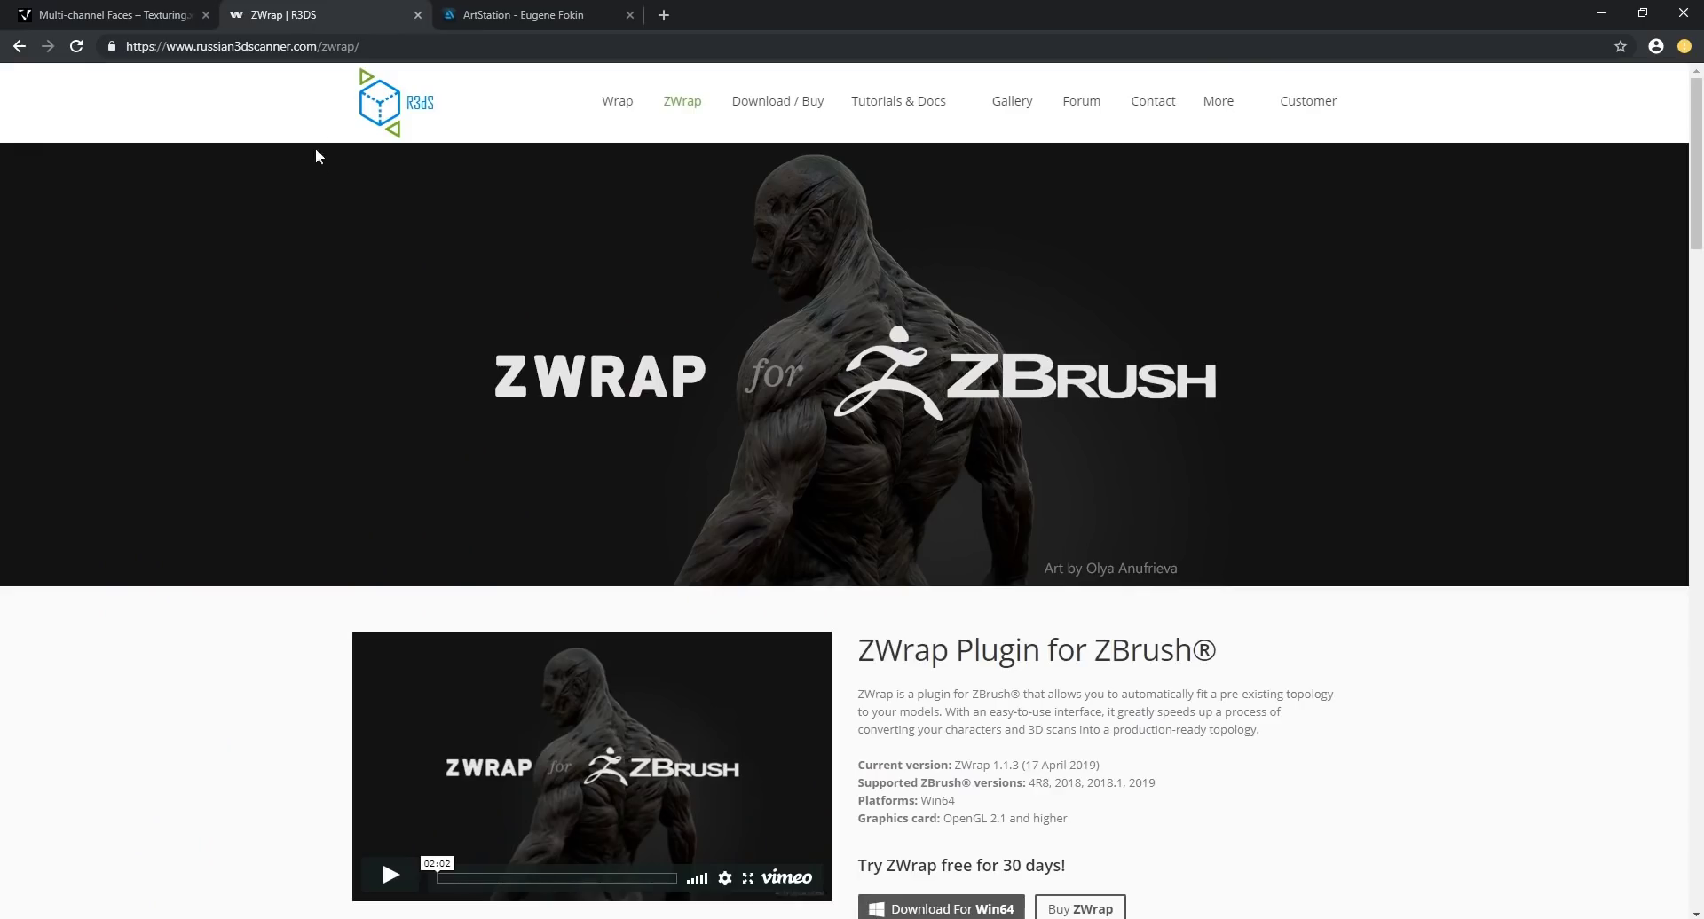
pyautogui.scroll(-2, 382, 300)
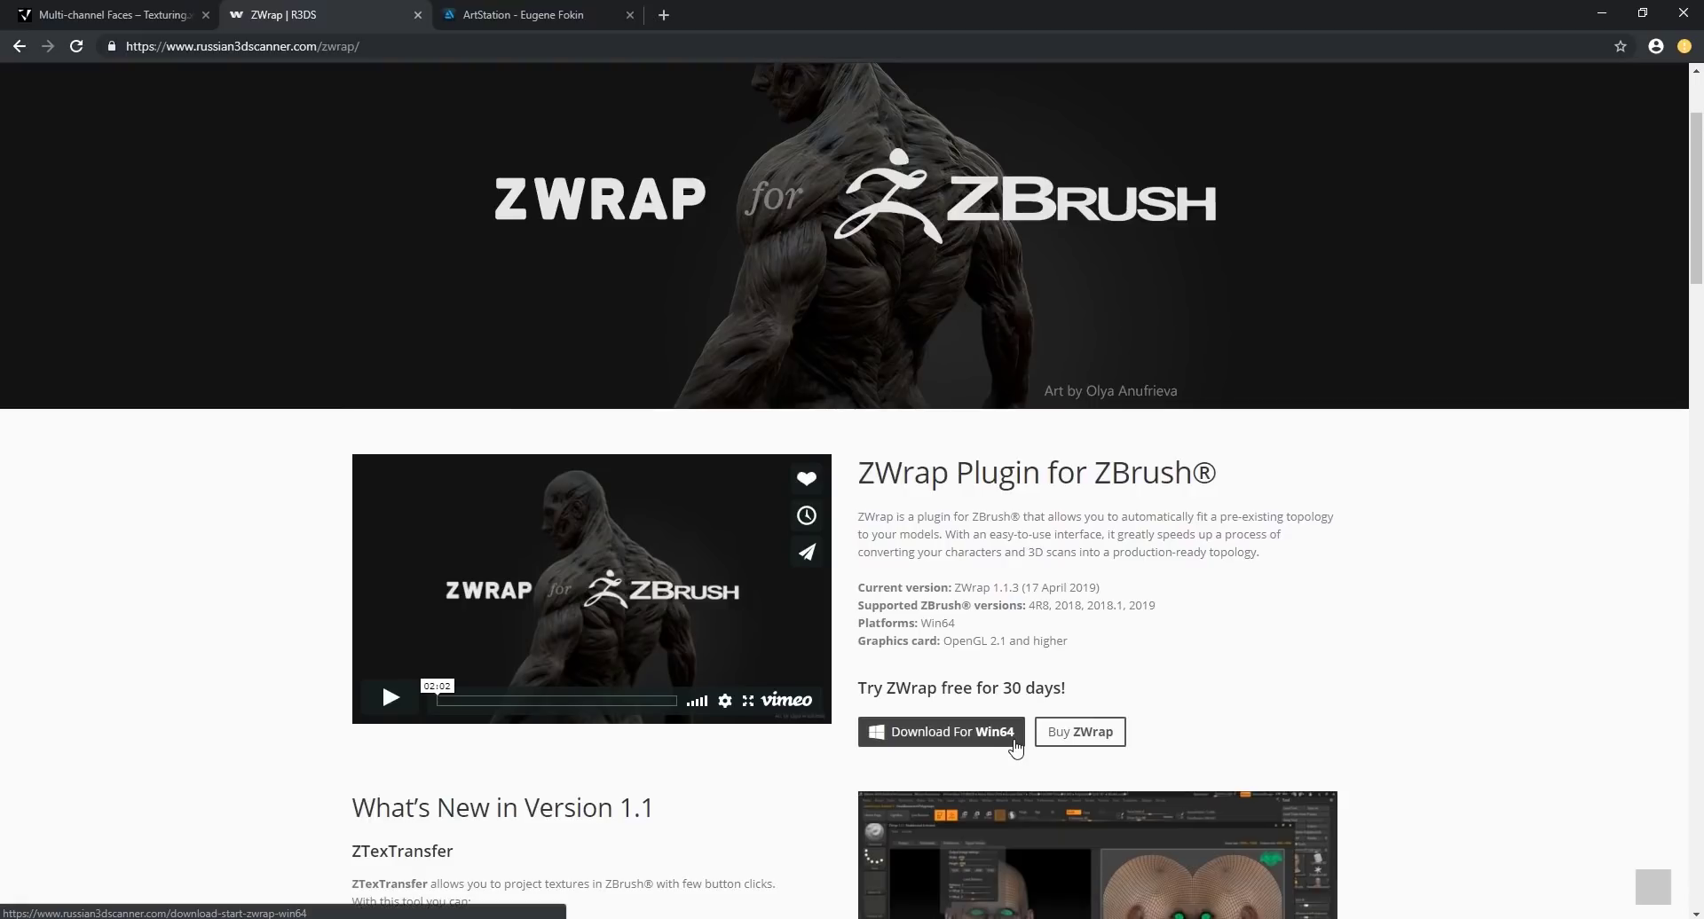
pyautogui.click(551, 18)
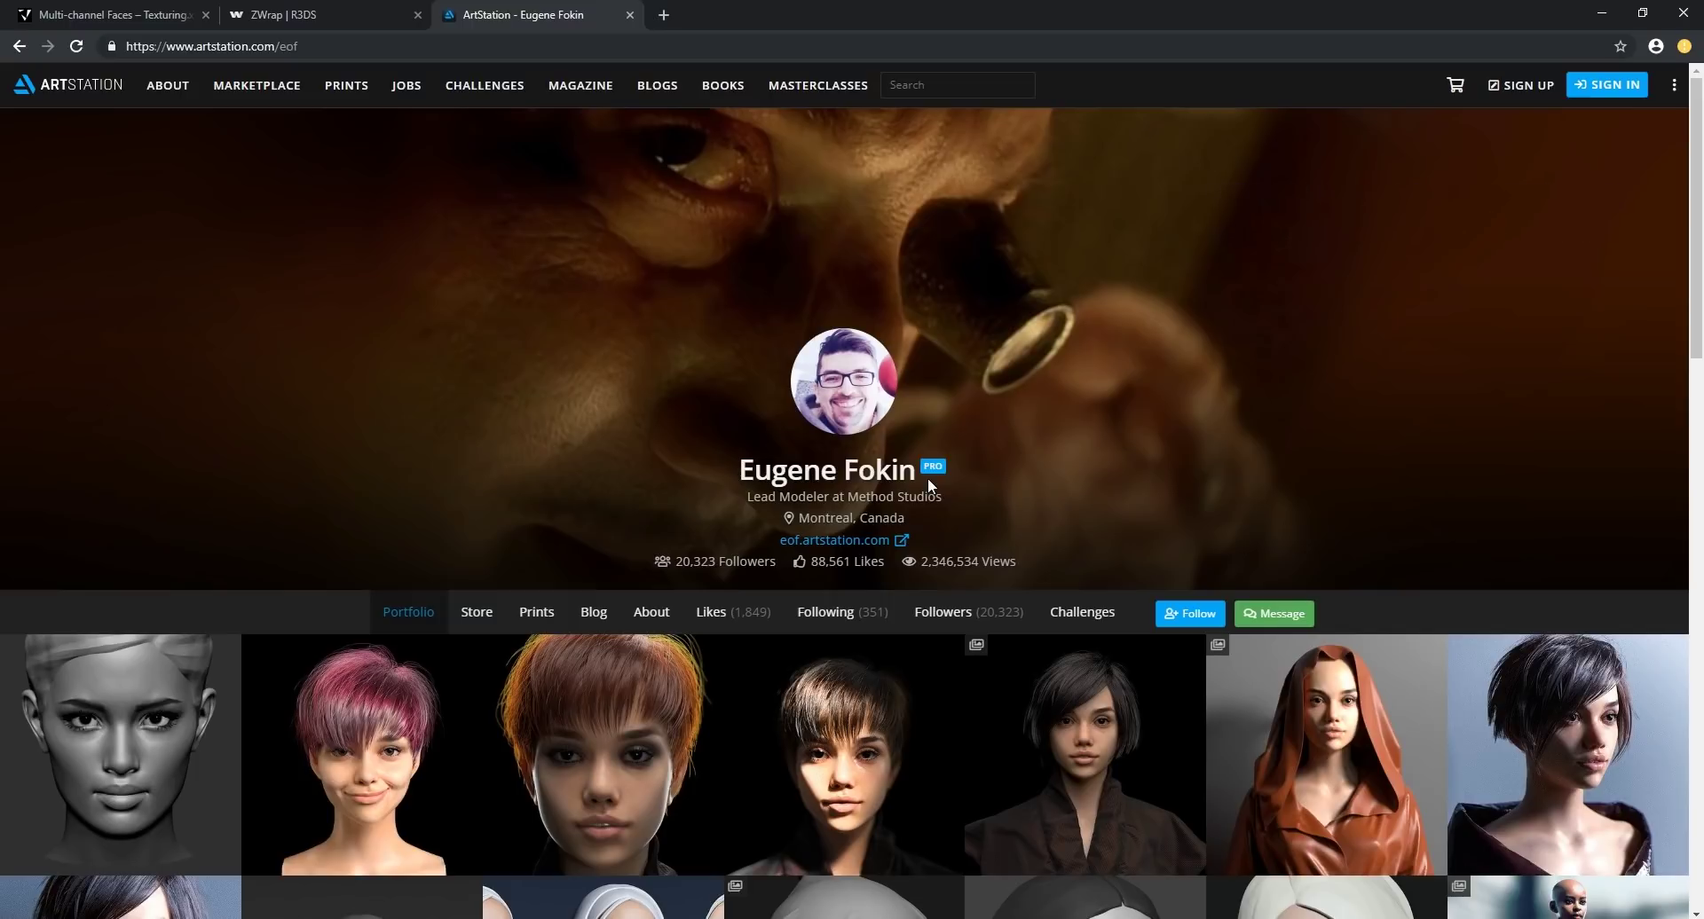
pyautogui.hotkey('alt', 'Tab')
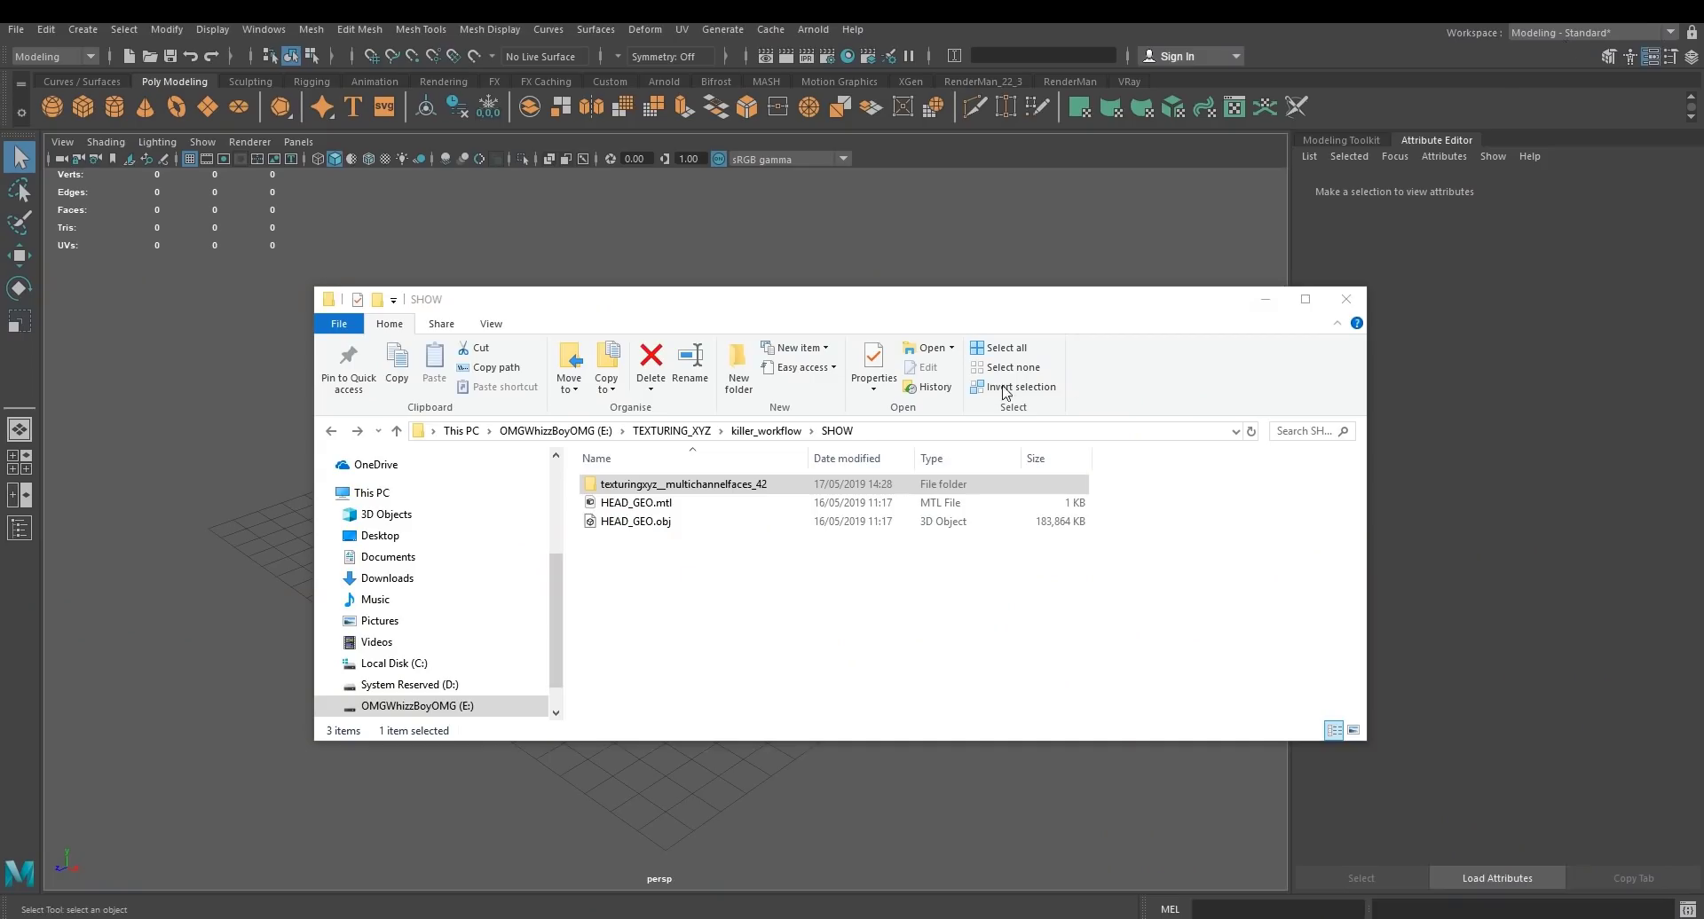
# Open the texturingxyz_multichannelfaces_42 folder and its fullface subfolder of TIF maps
pyautogui.click(719, 489)
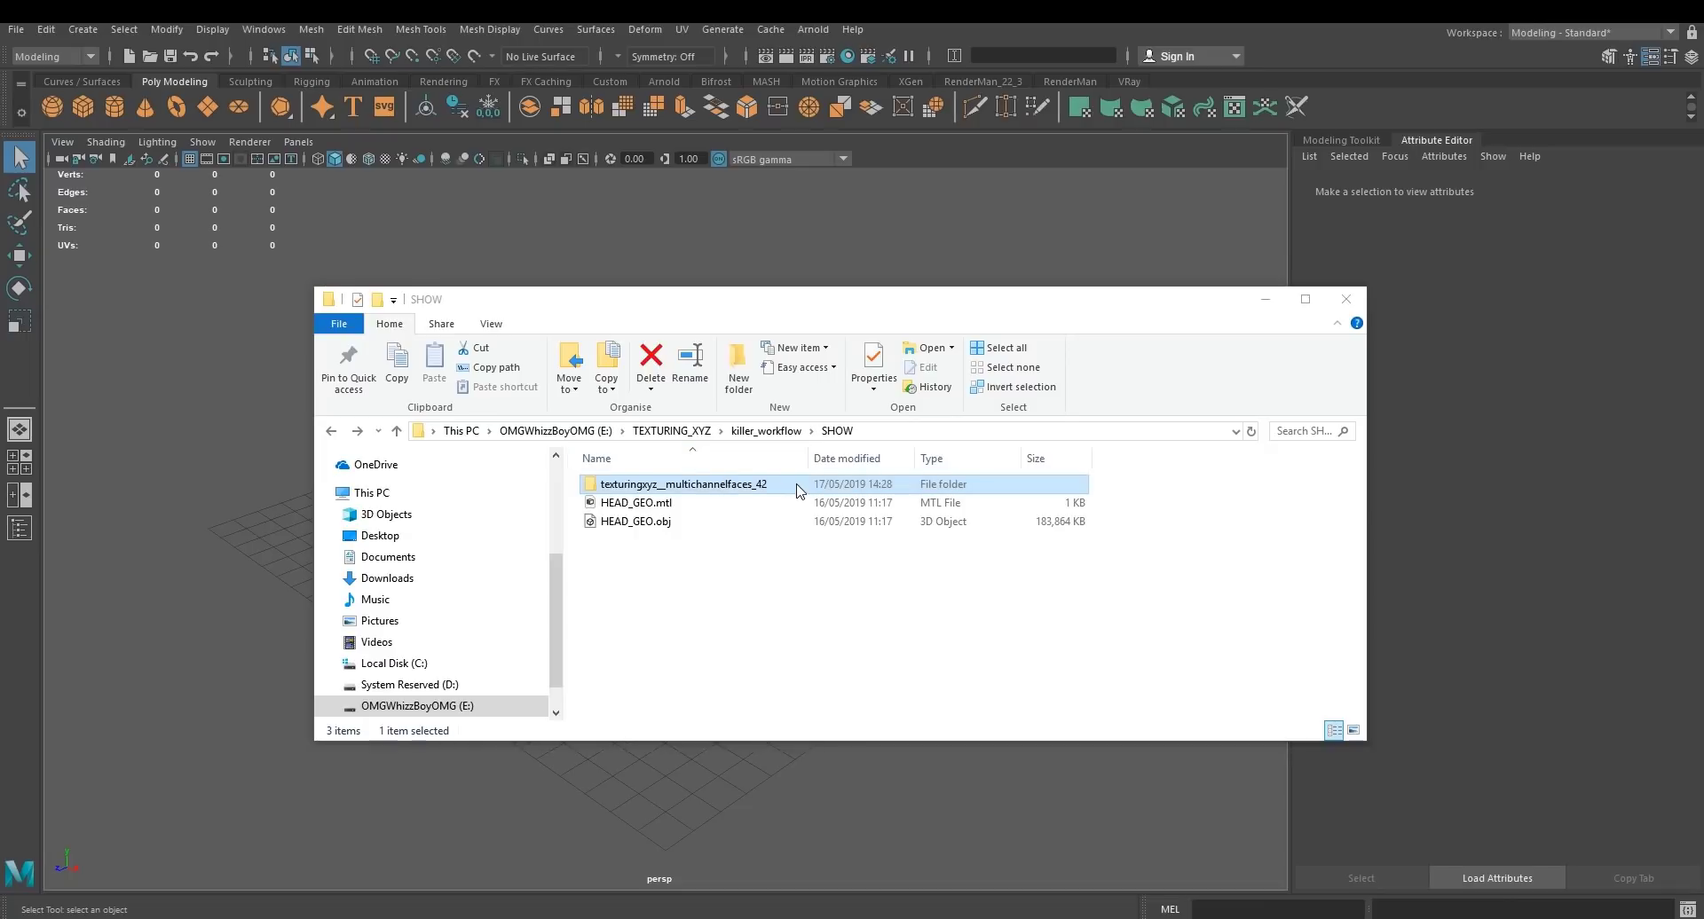
pyautogui.doubleClick(721, 489)
pyautogui.doubleClick(729, 490)
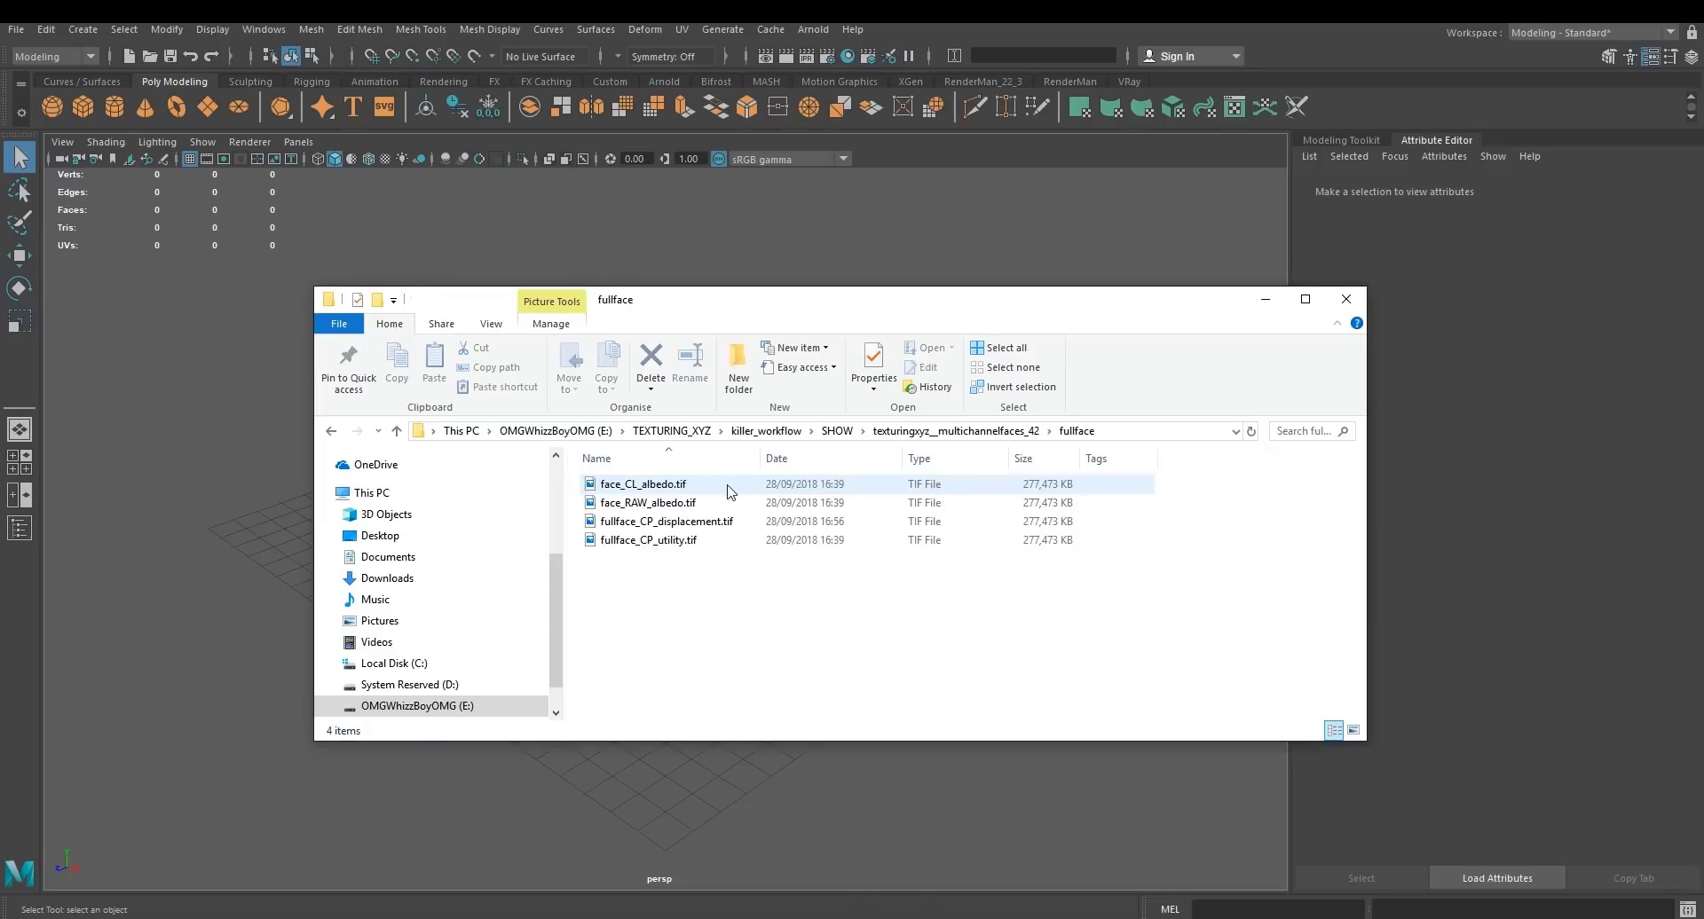
# Add a Dimensions column showing 8790 x 5387, then minimise Explorer
pyautogui.rightClick(1192, 494)
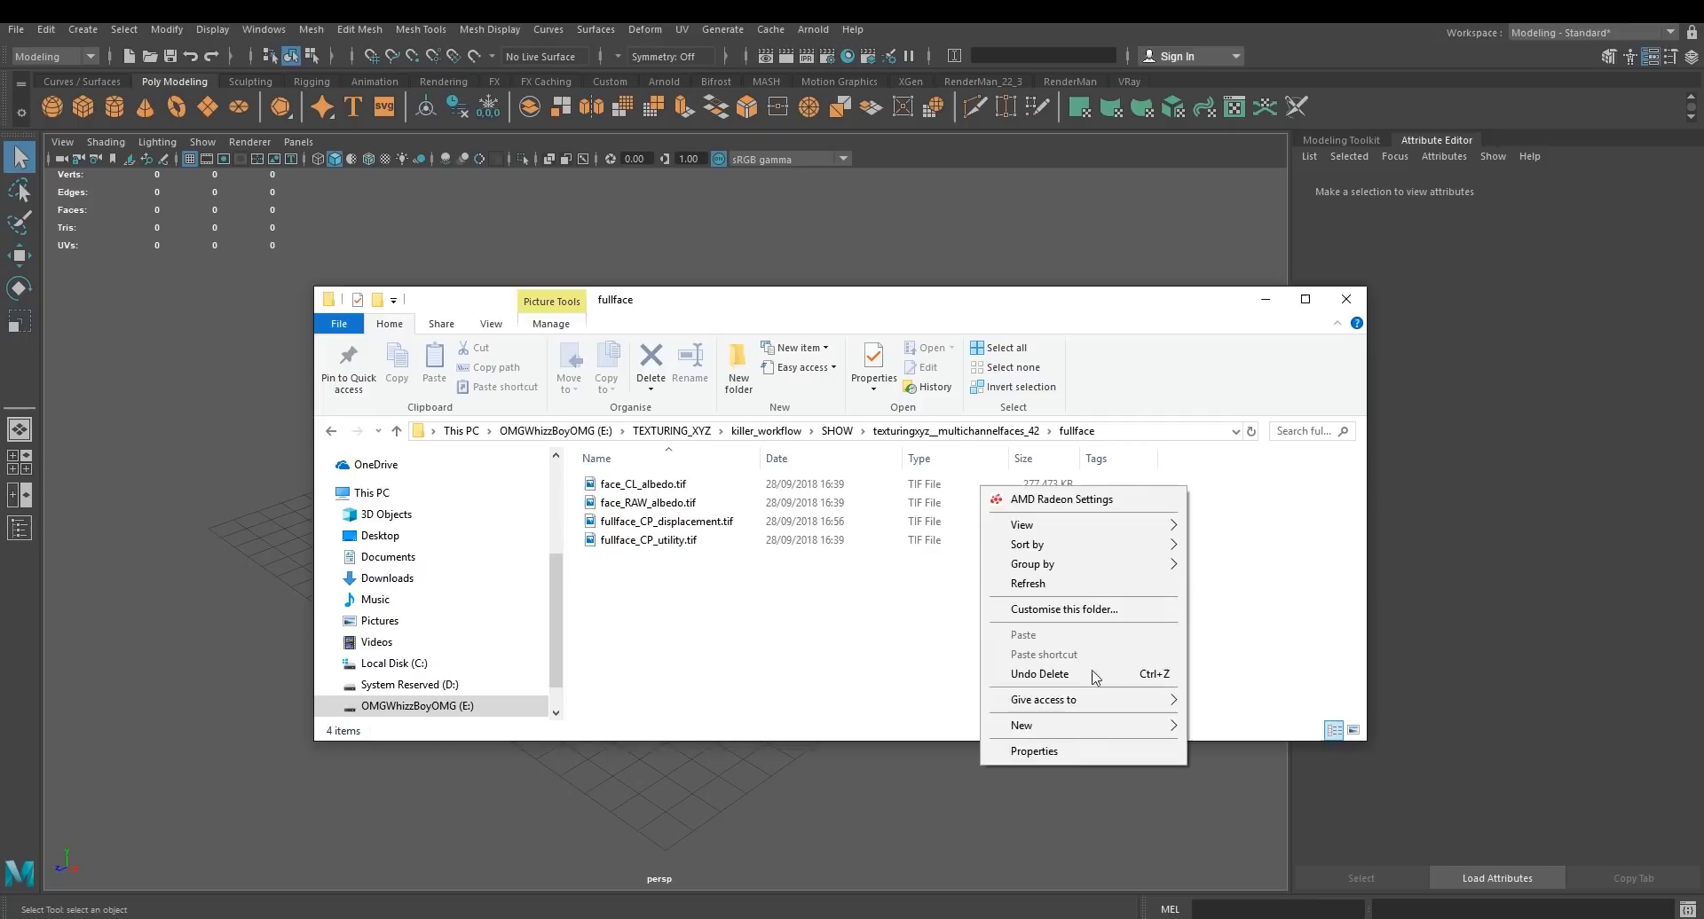
pyautogui.click(1198, 449)
pyautogui.rightClick(1189, 468)
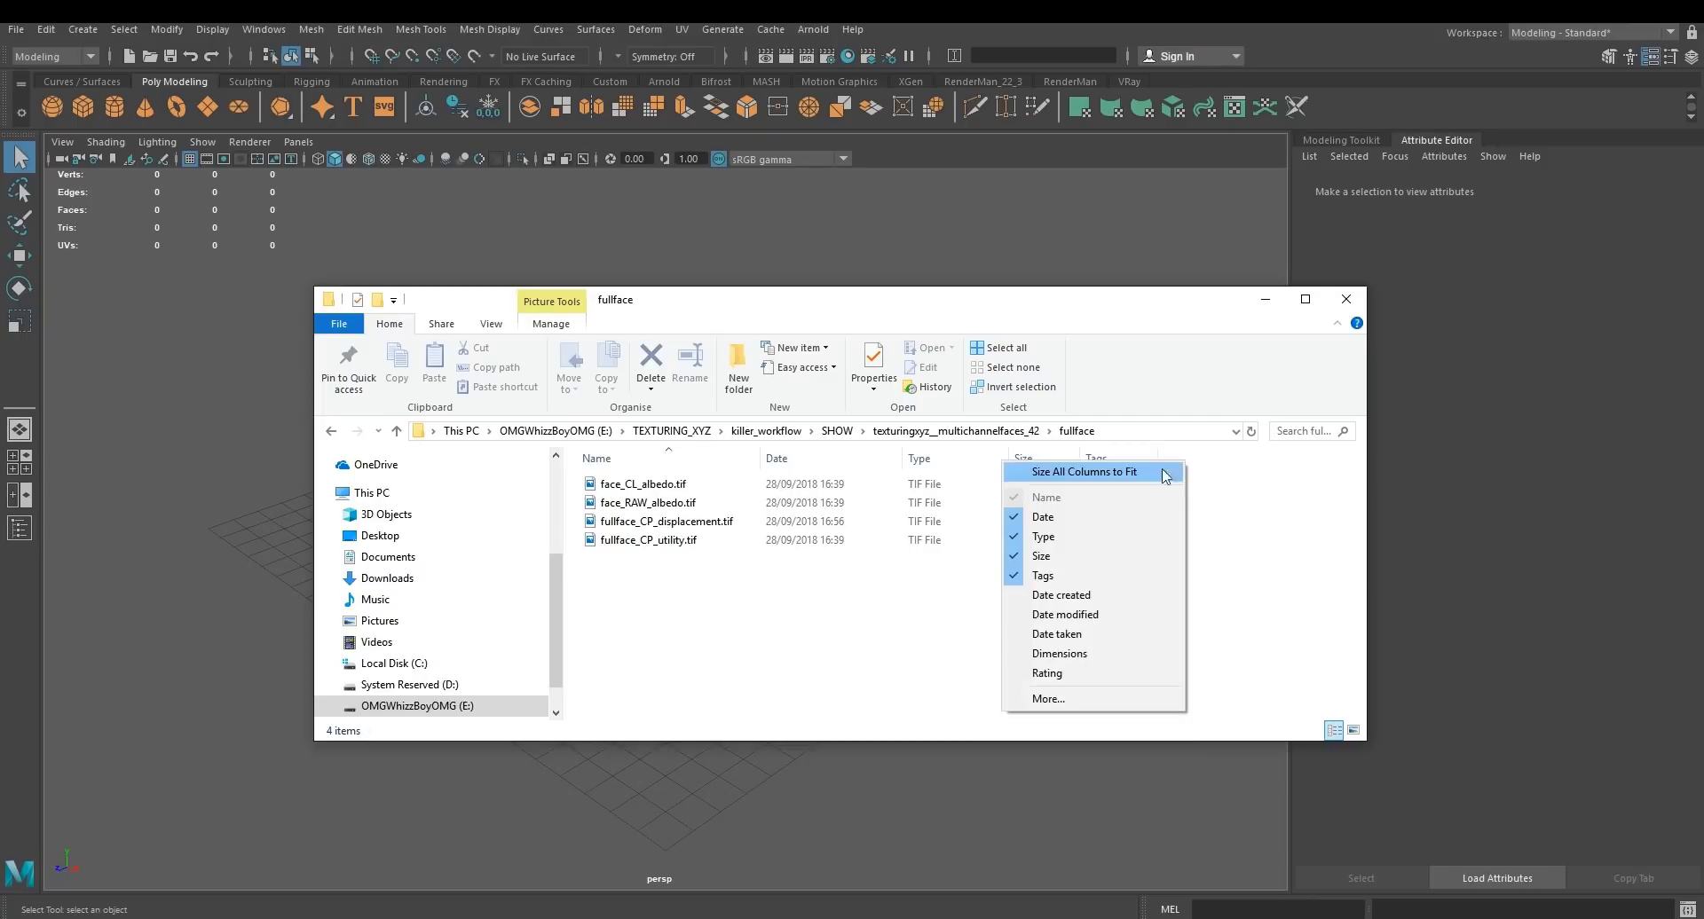
pyautogui.click(1145, 654)
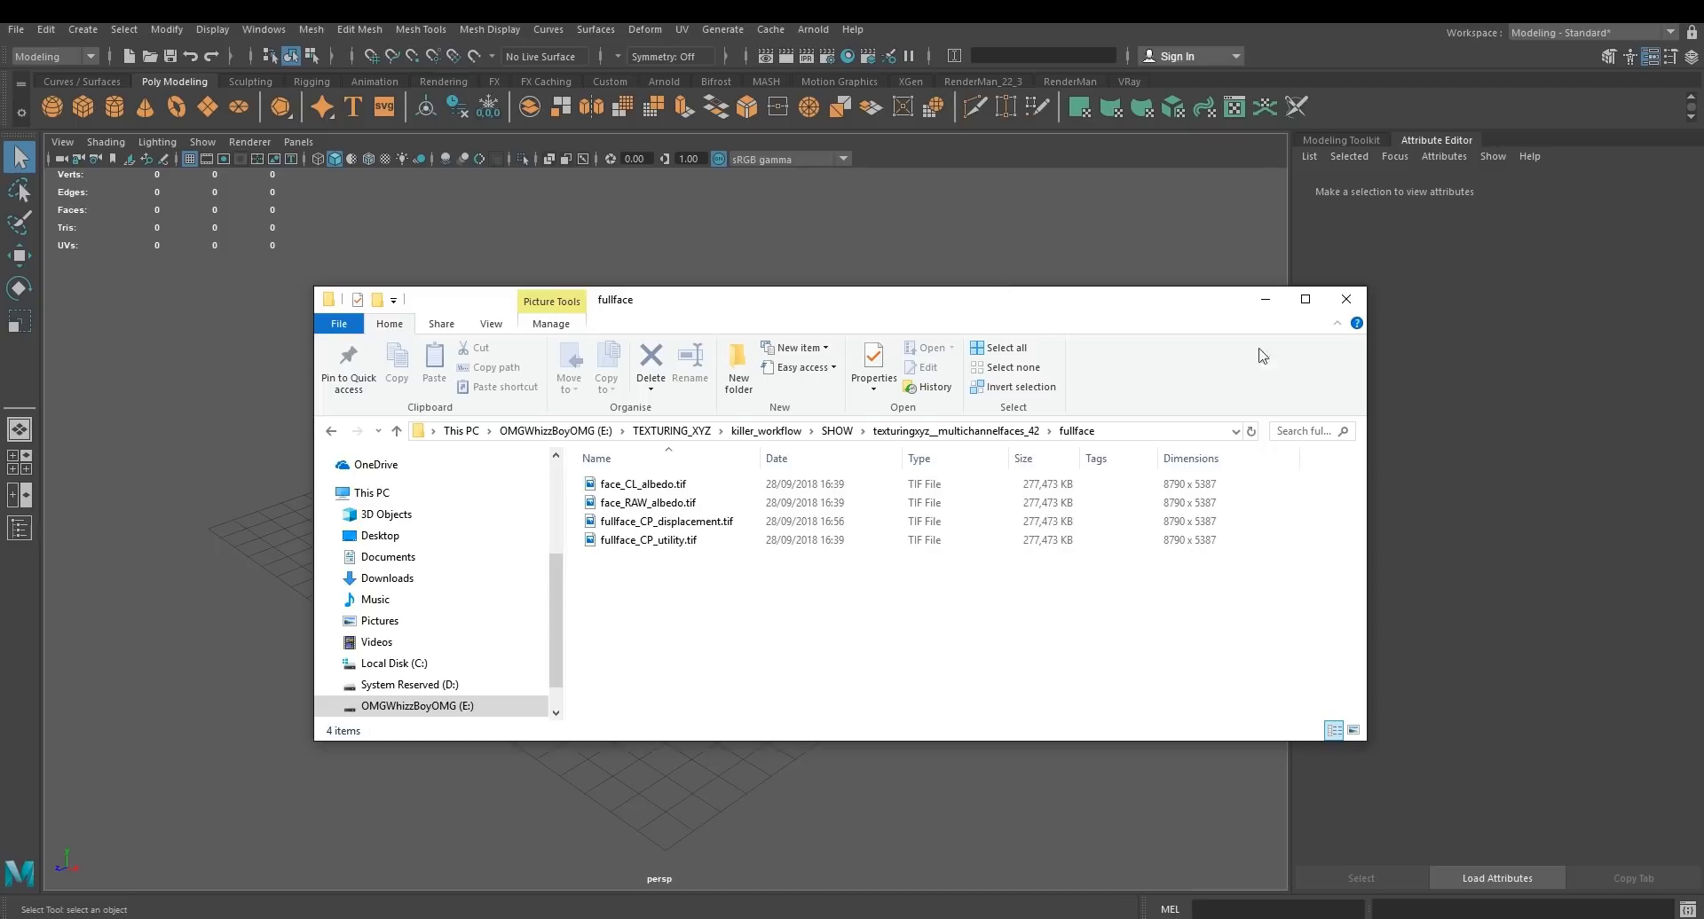
pyautogui.click(1400, 369)
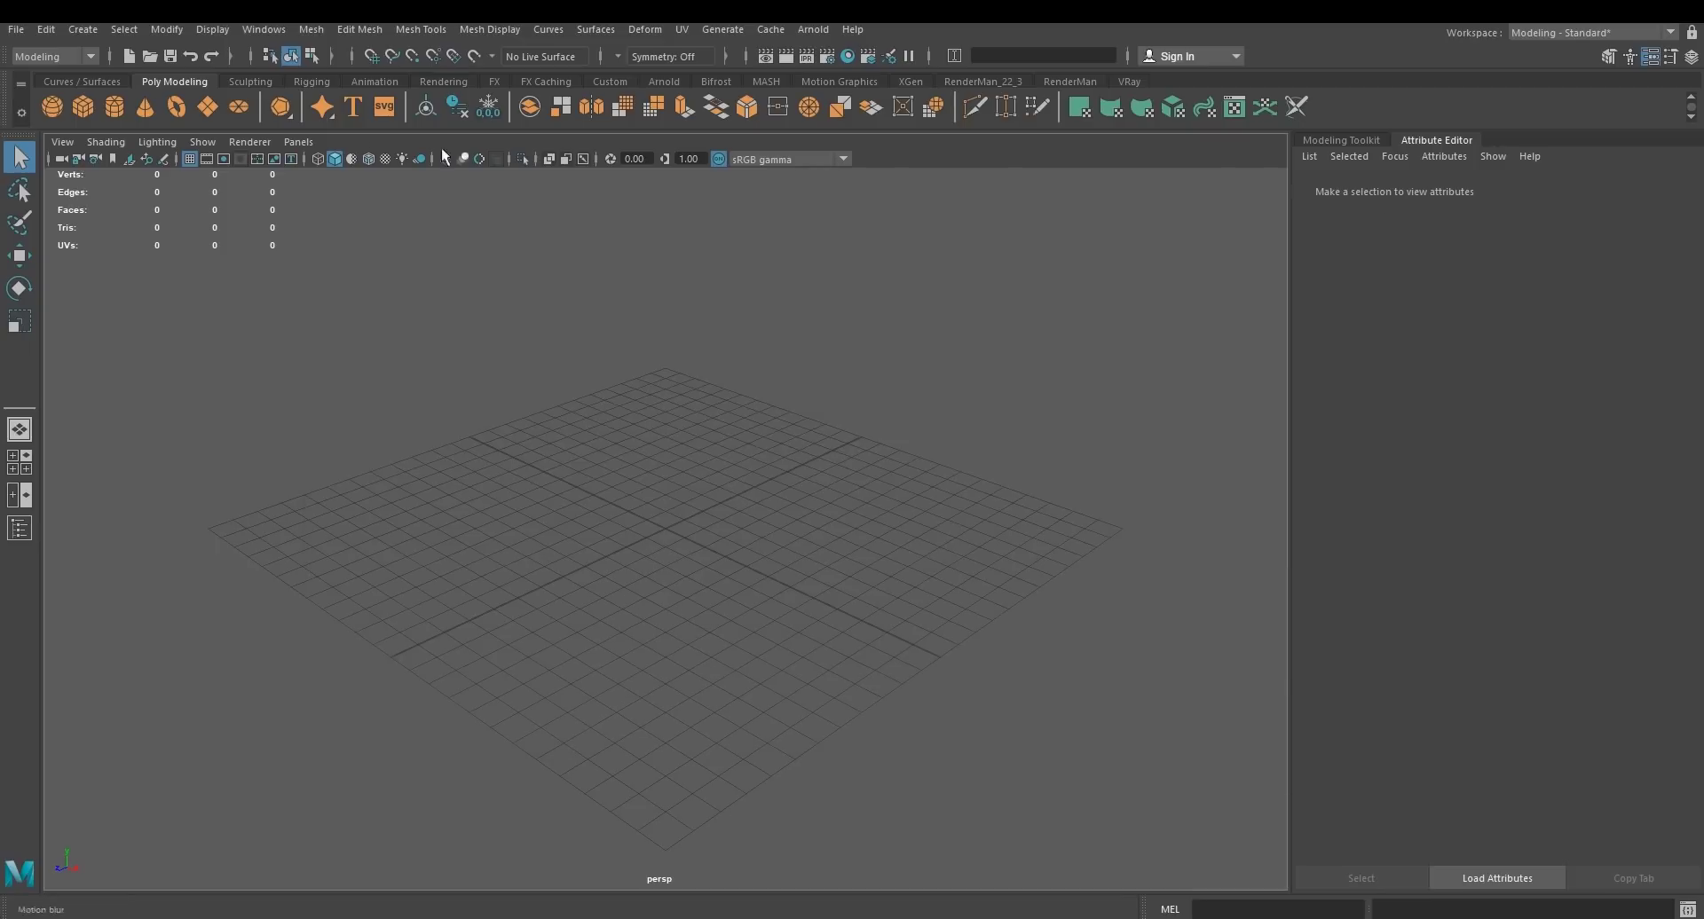
# Create a polygon plane sized 87.9 wide by 53.87 high to match the 8790 x 5387 maps
pyautogui.keyDown('shift'); pyautogui.moveTo(982, 292); pyautogui.dragTo(1154, 320, button='right'); pyautogui.keyUp('shift')
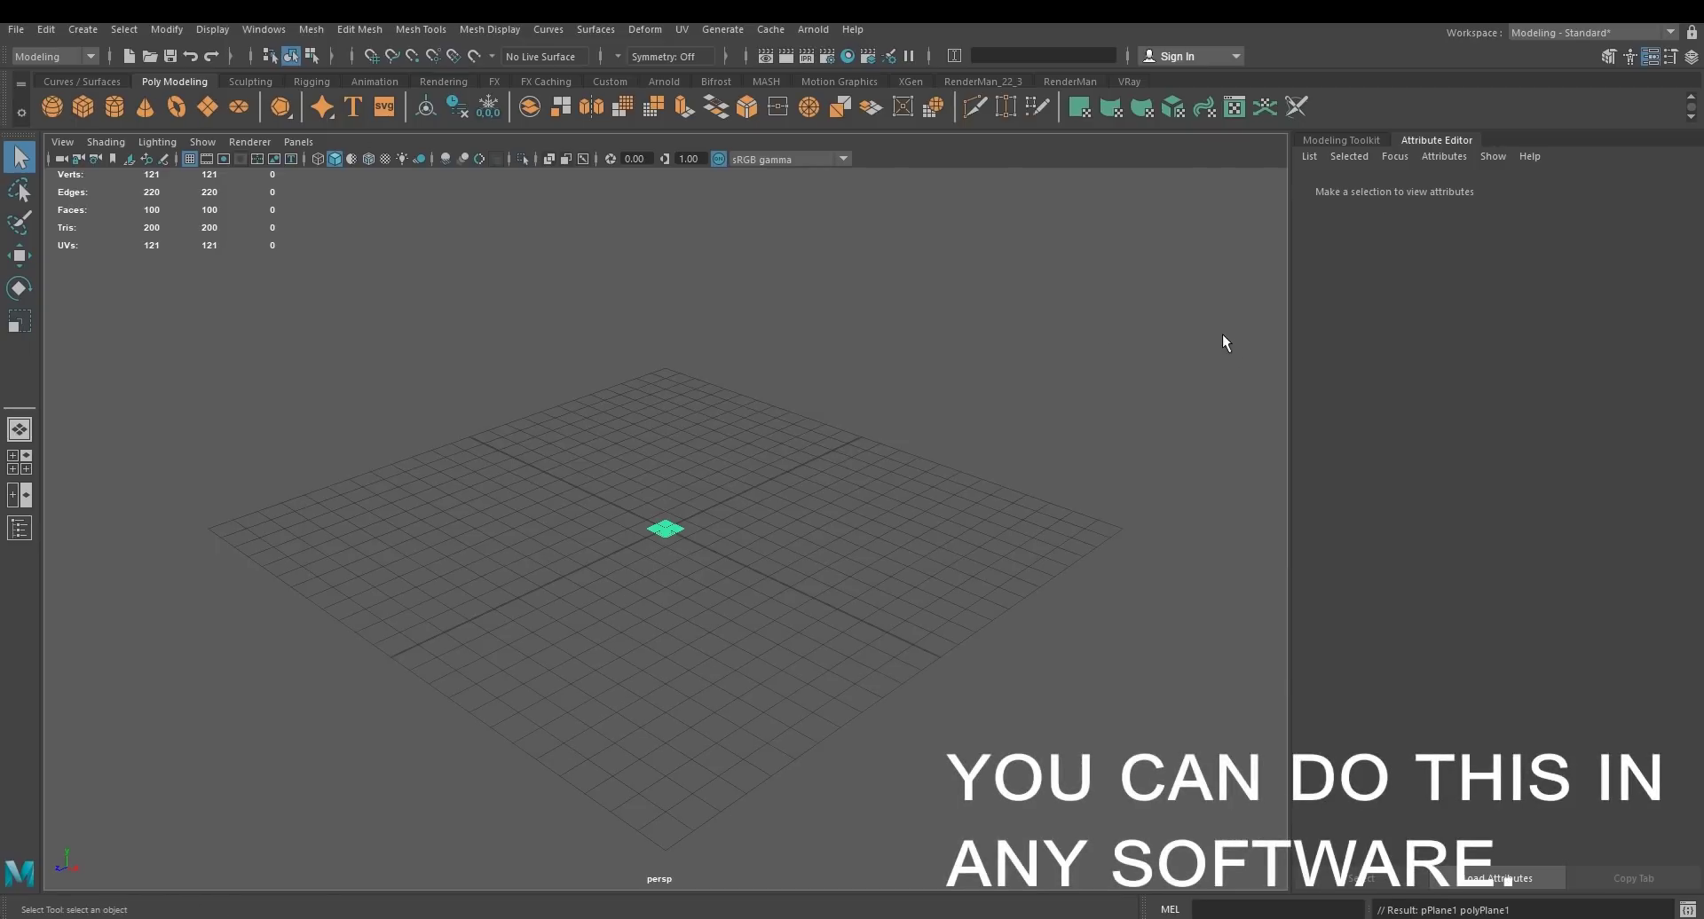
pyautogui.click(1490, 188)
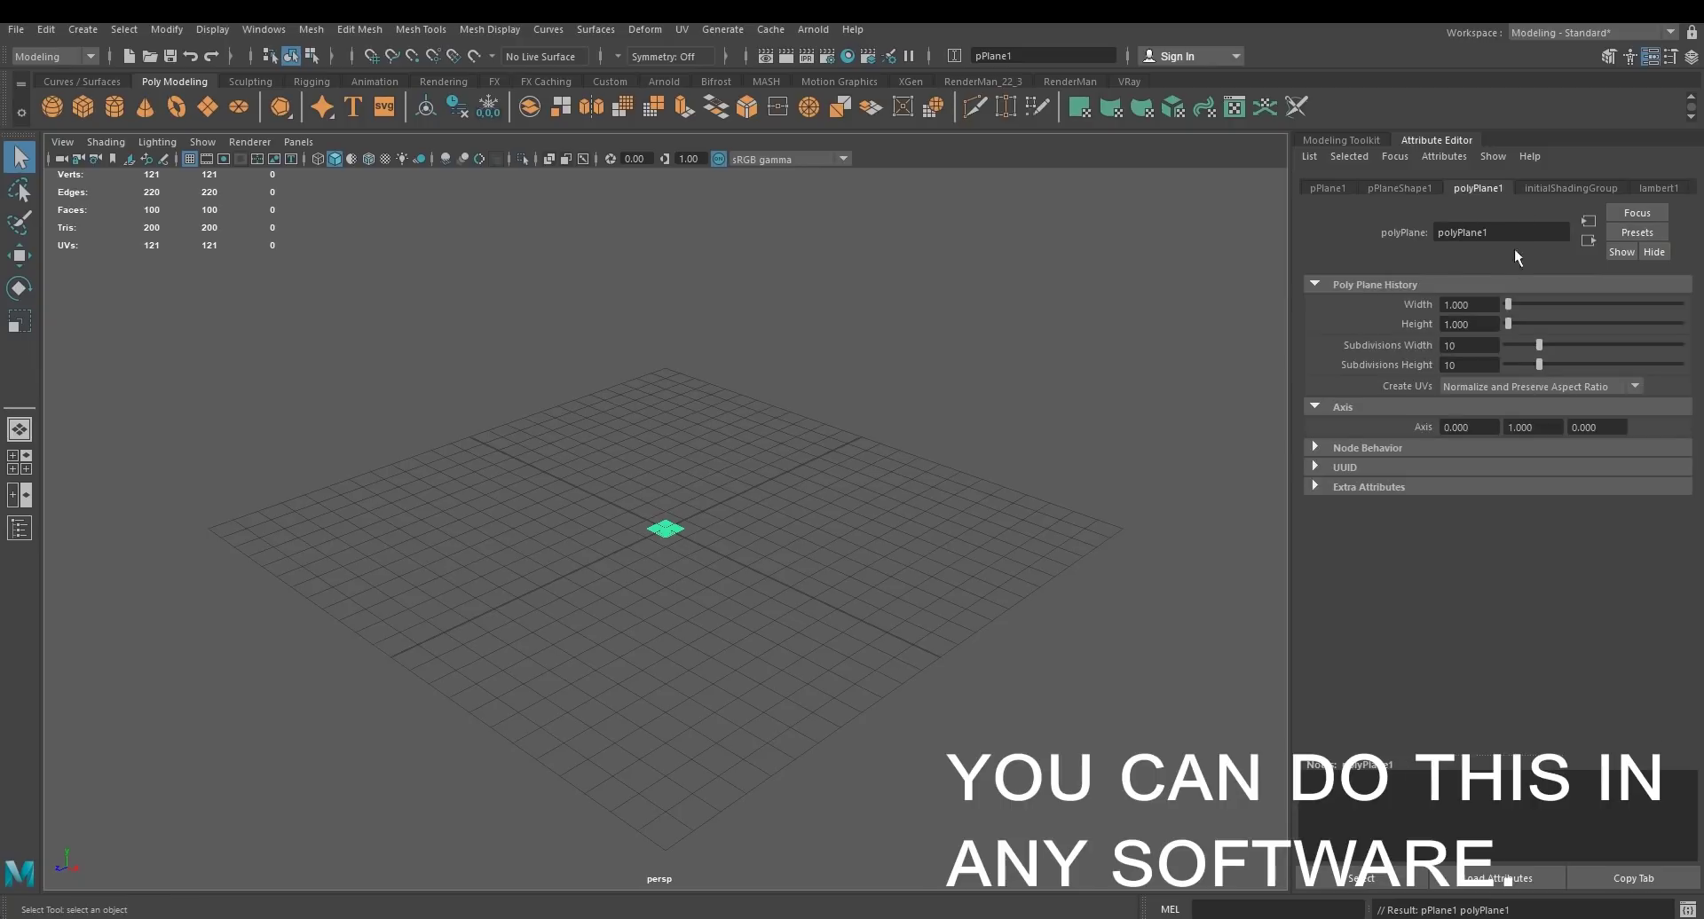
pyautogui.hotkey('alt', 'Tab')
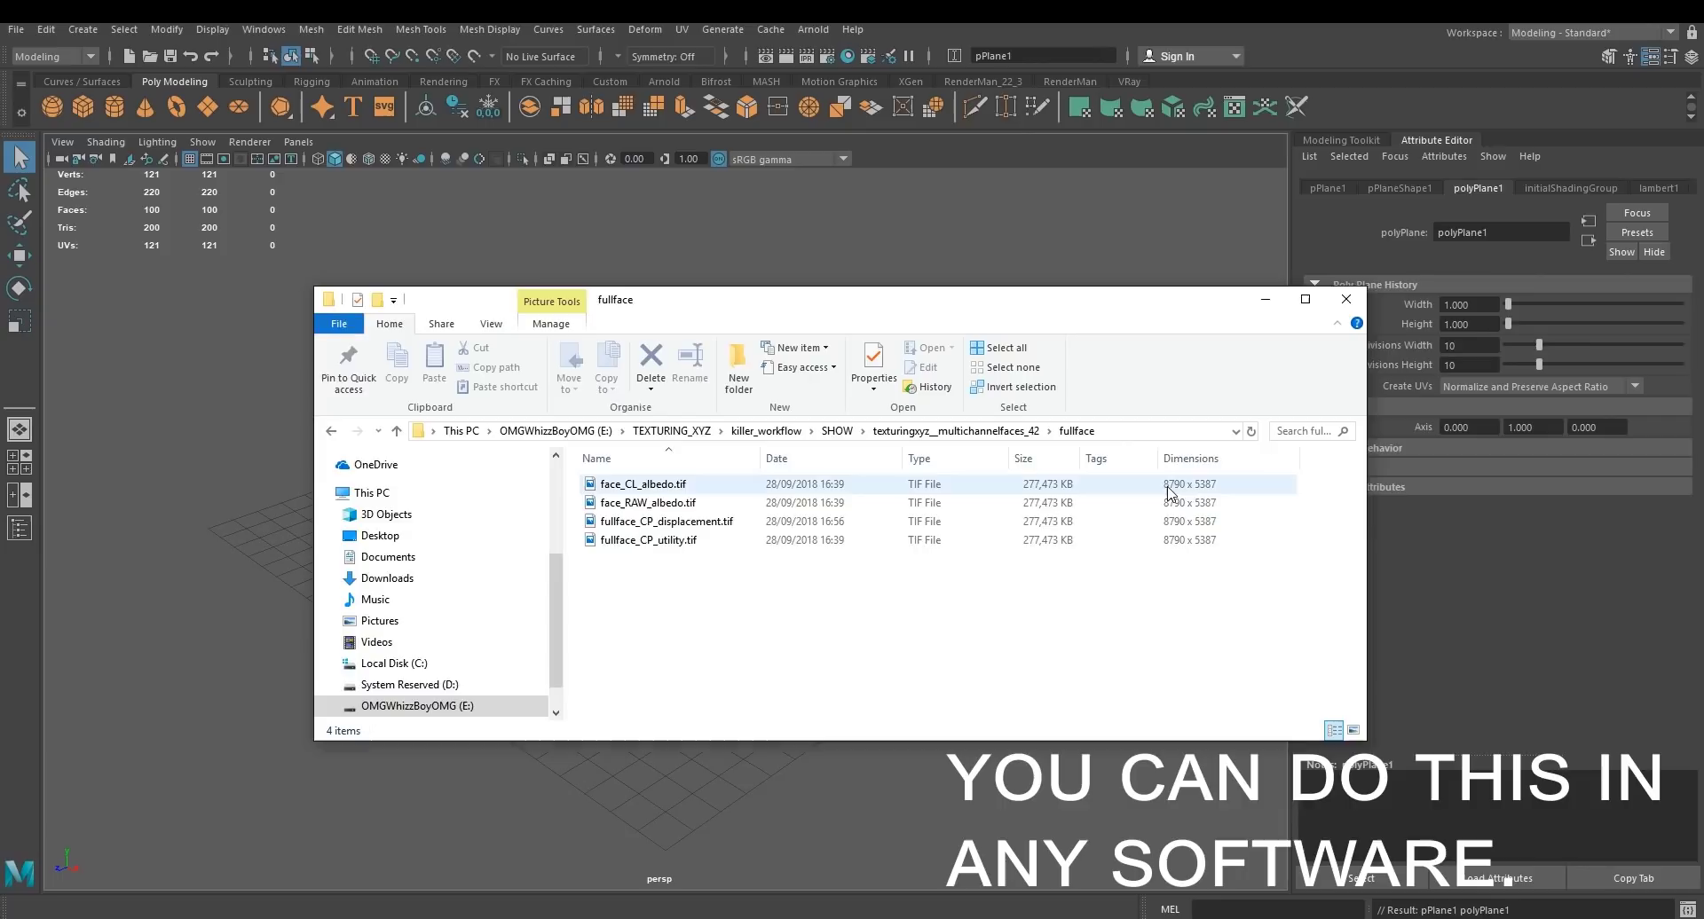
pyautogui.hotkey('alt', 'Tab')
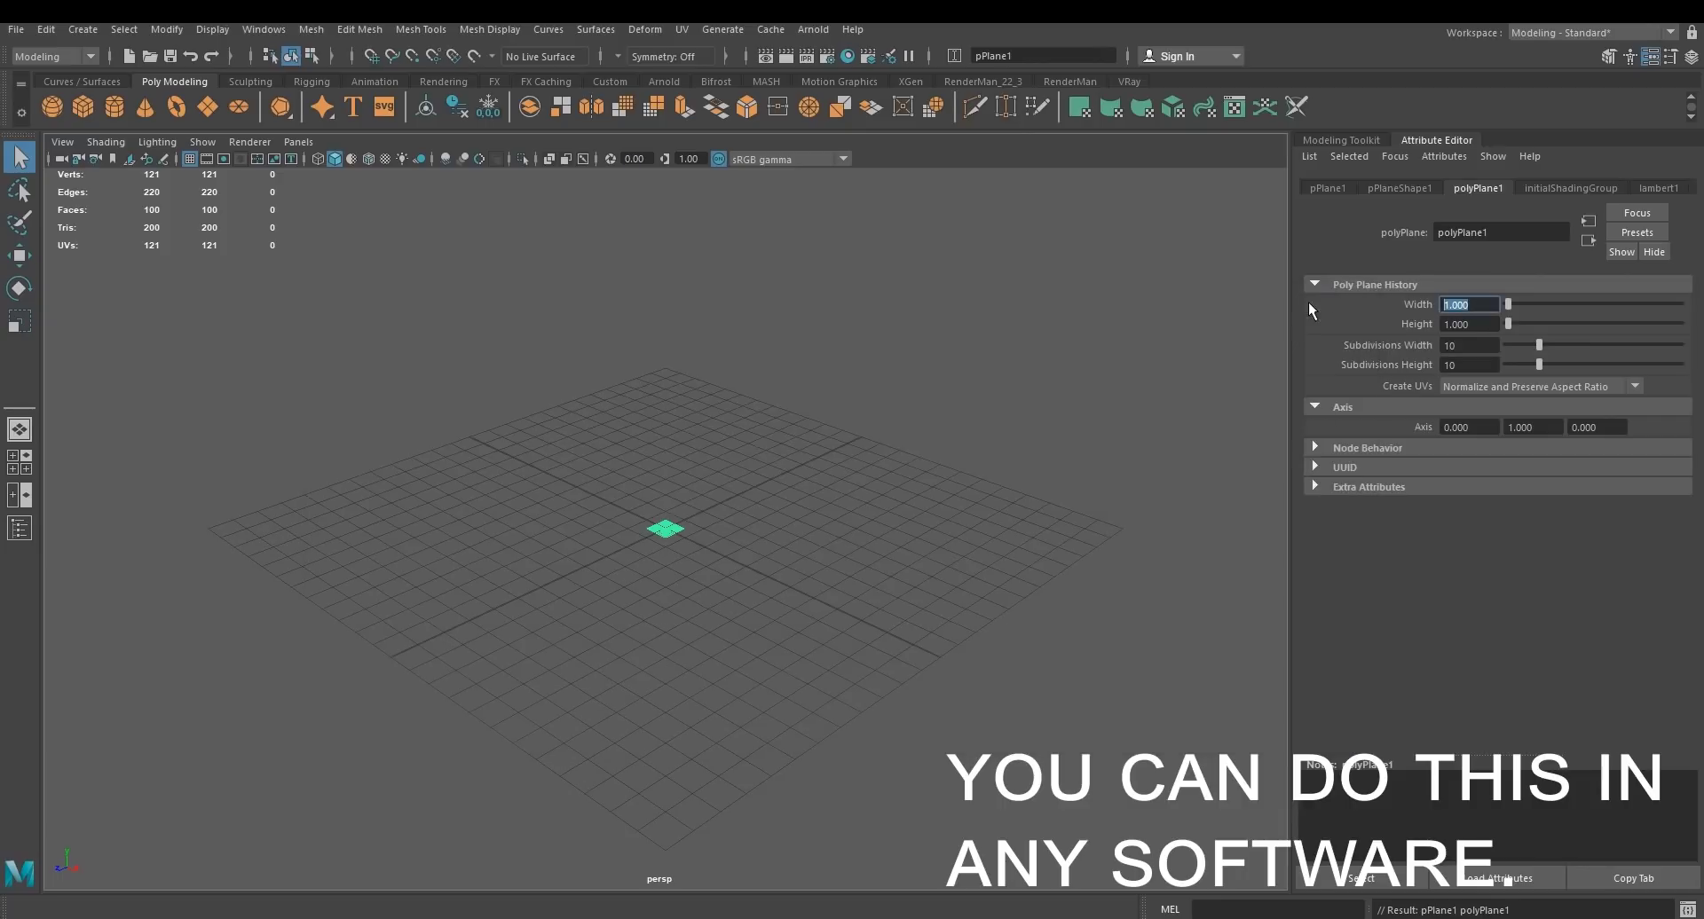
pyautogui.write('87.9')
pyautogui.press('Return')
pyautogui.hotkey('alt', 'Tab')
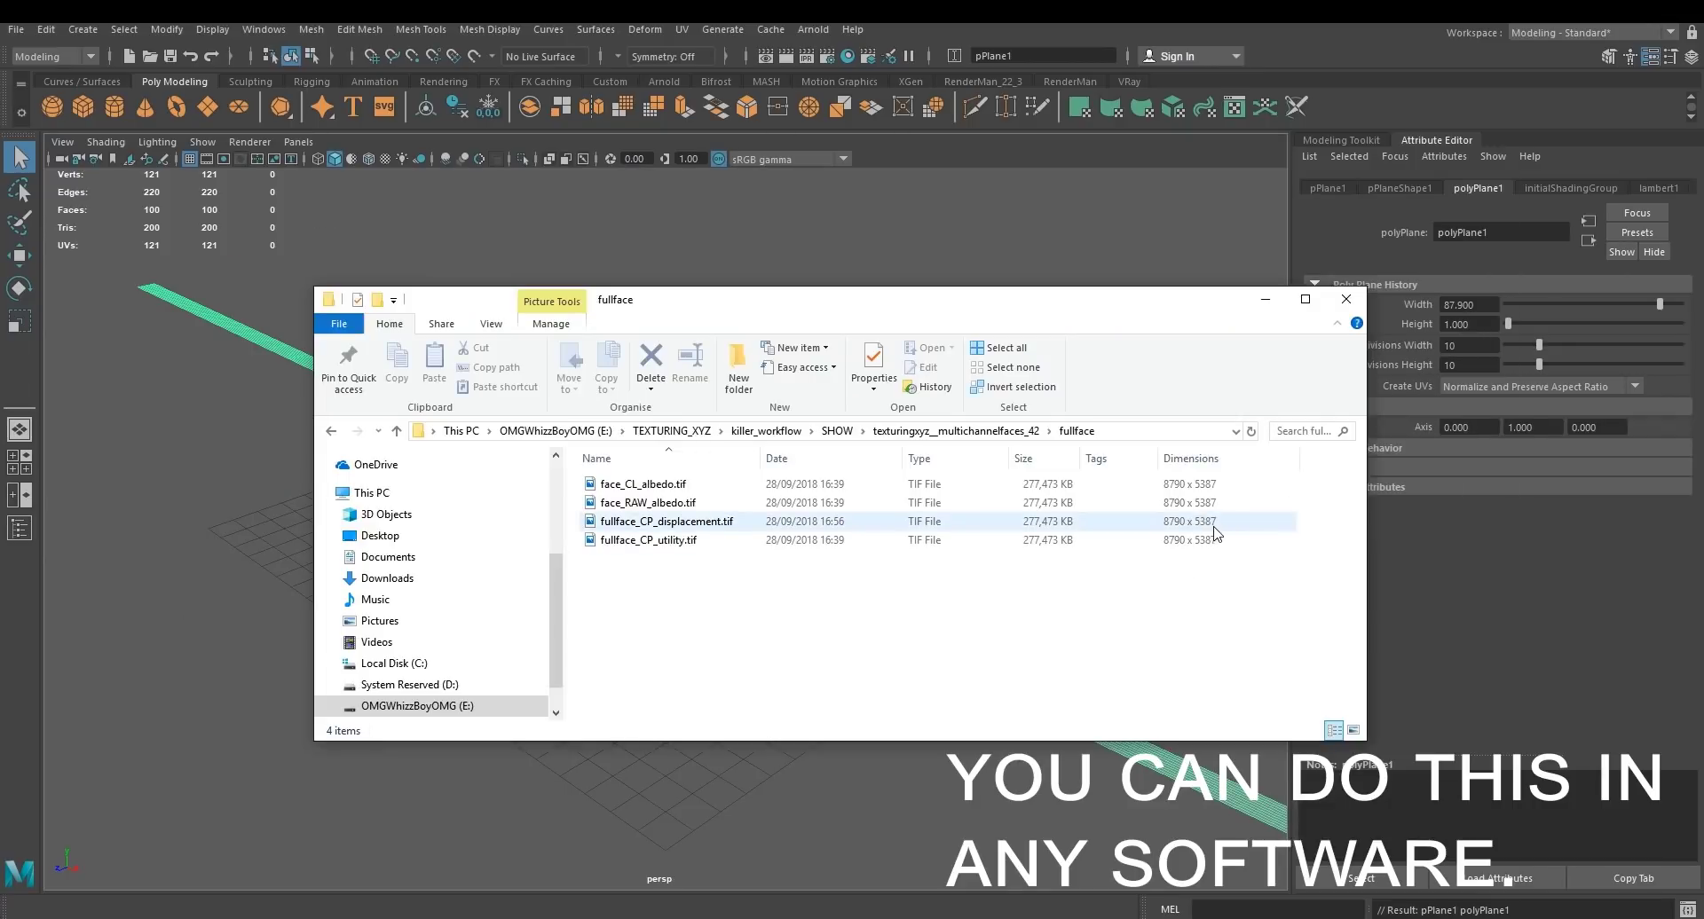
pyautogui.hotkey('alt', 'Tab')
pyautogui.click(1468, 324)
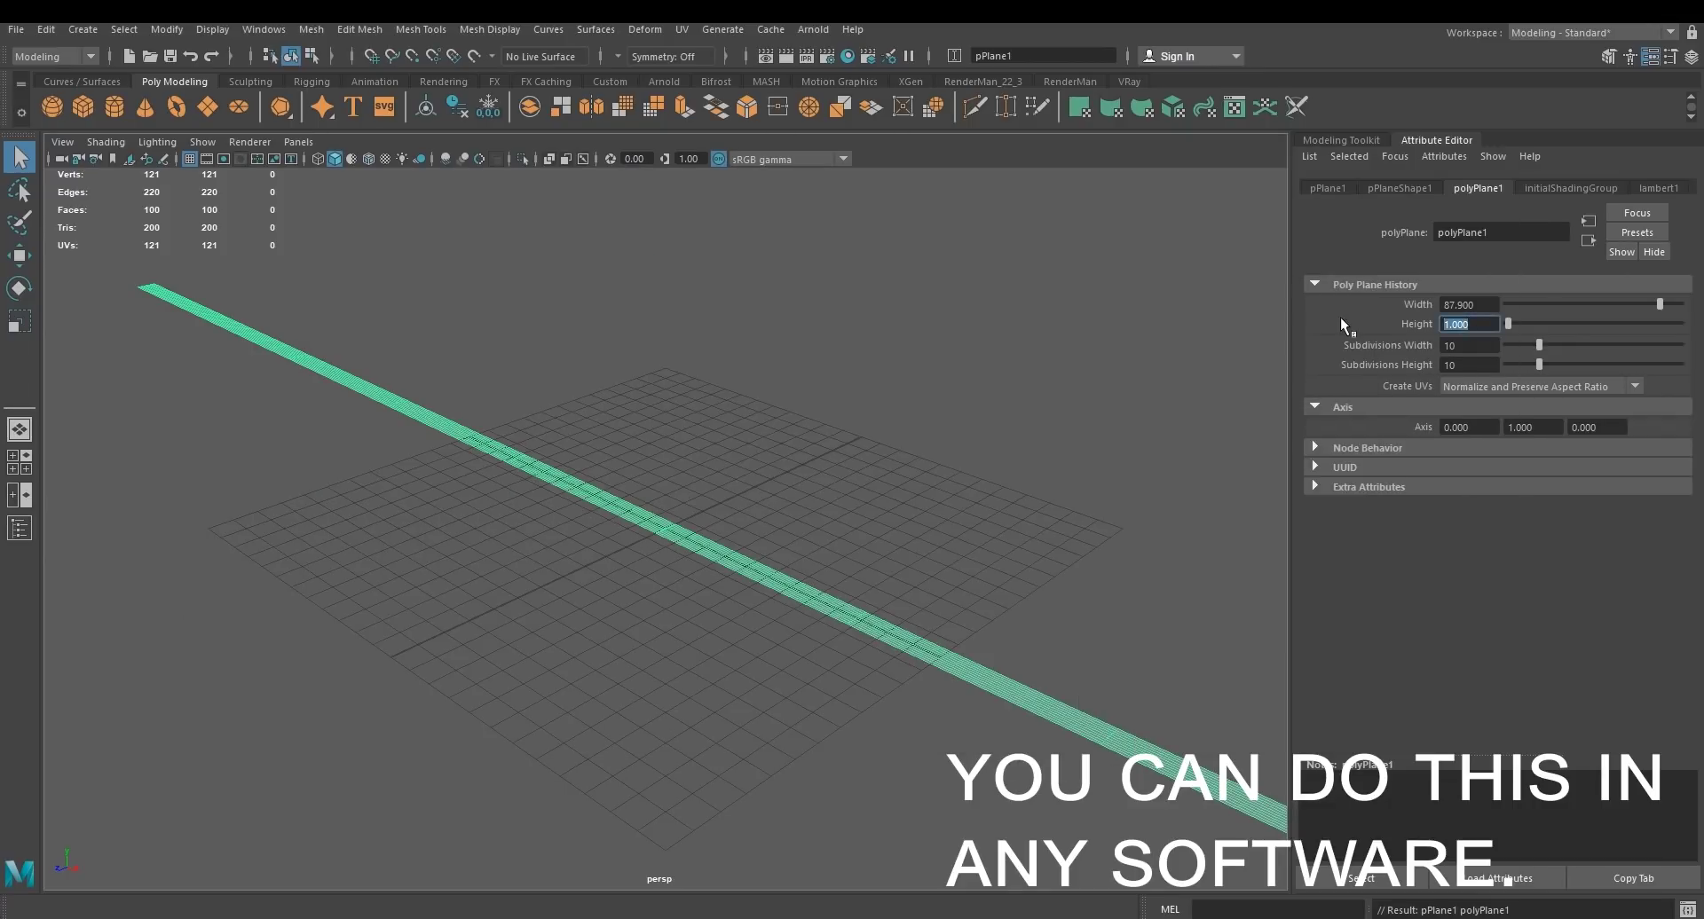
pyautogui.write('53.87')
pyautogui.press('Return')
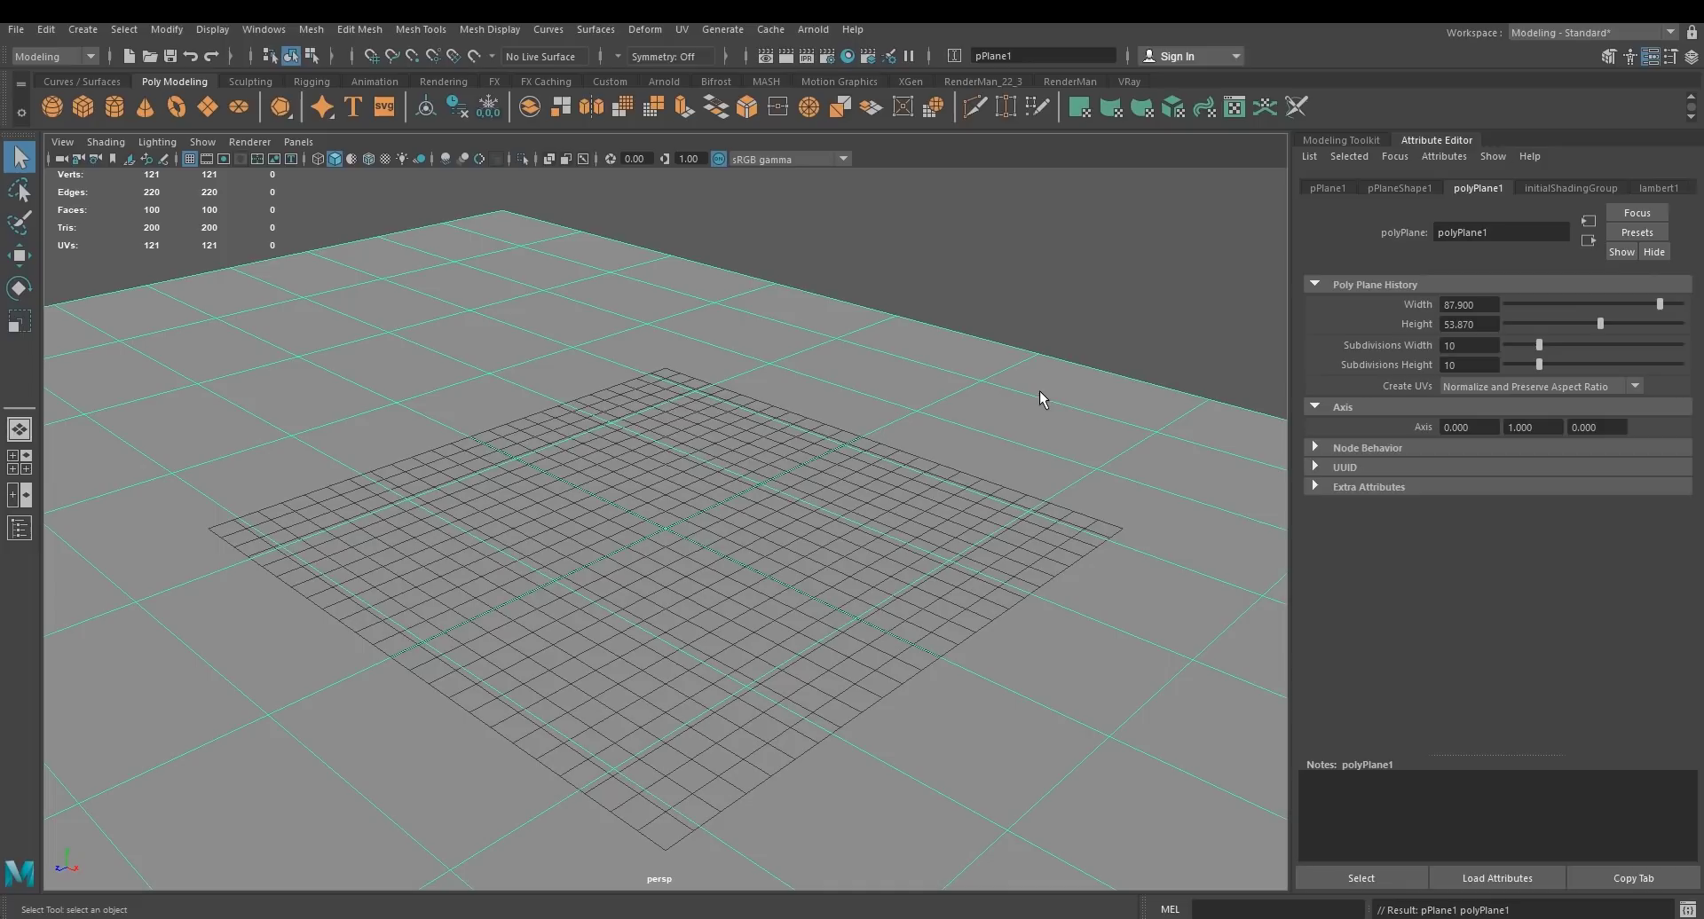
# Give the plane 100 by 100 subdivisions and set Create UVs to Normalization Off
pyautogui.keyDown('alt'); pyautogui.moveTo(1041, 391); pyautogui.dragTo(829, 403); pyautogui.keyUp('alt')
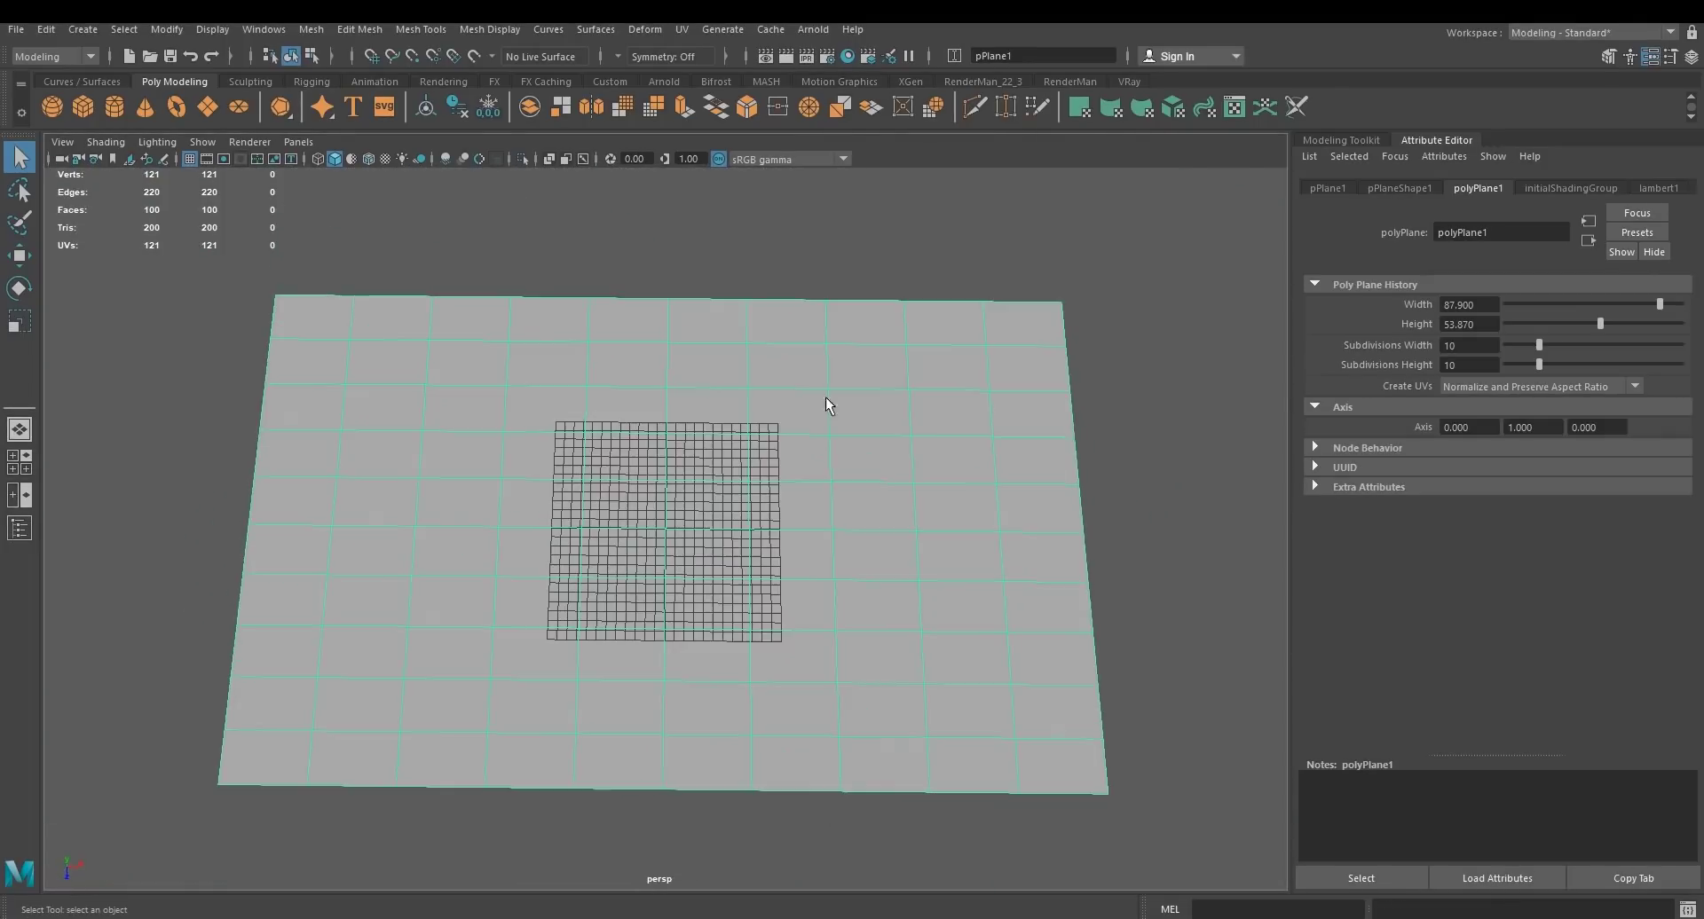
pyautogui.click(1460, 347)
pyautogui.write('0')
pyautogui.click(1481, 365)
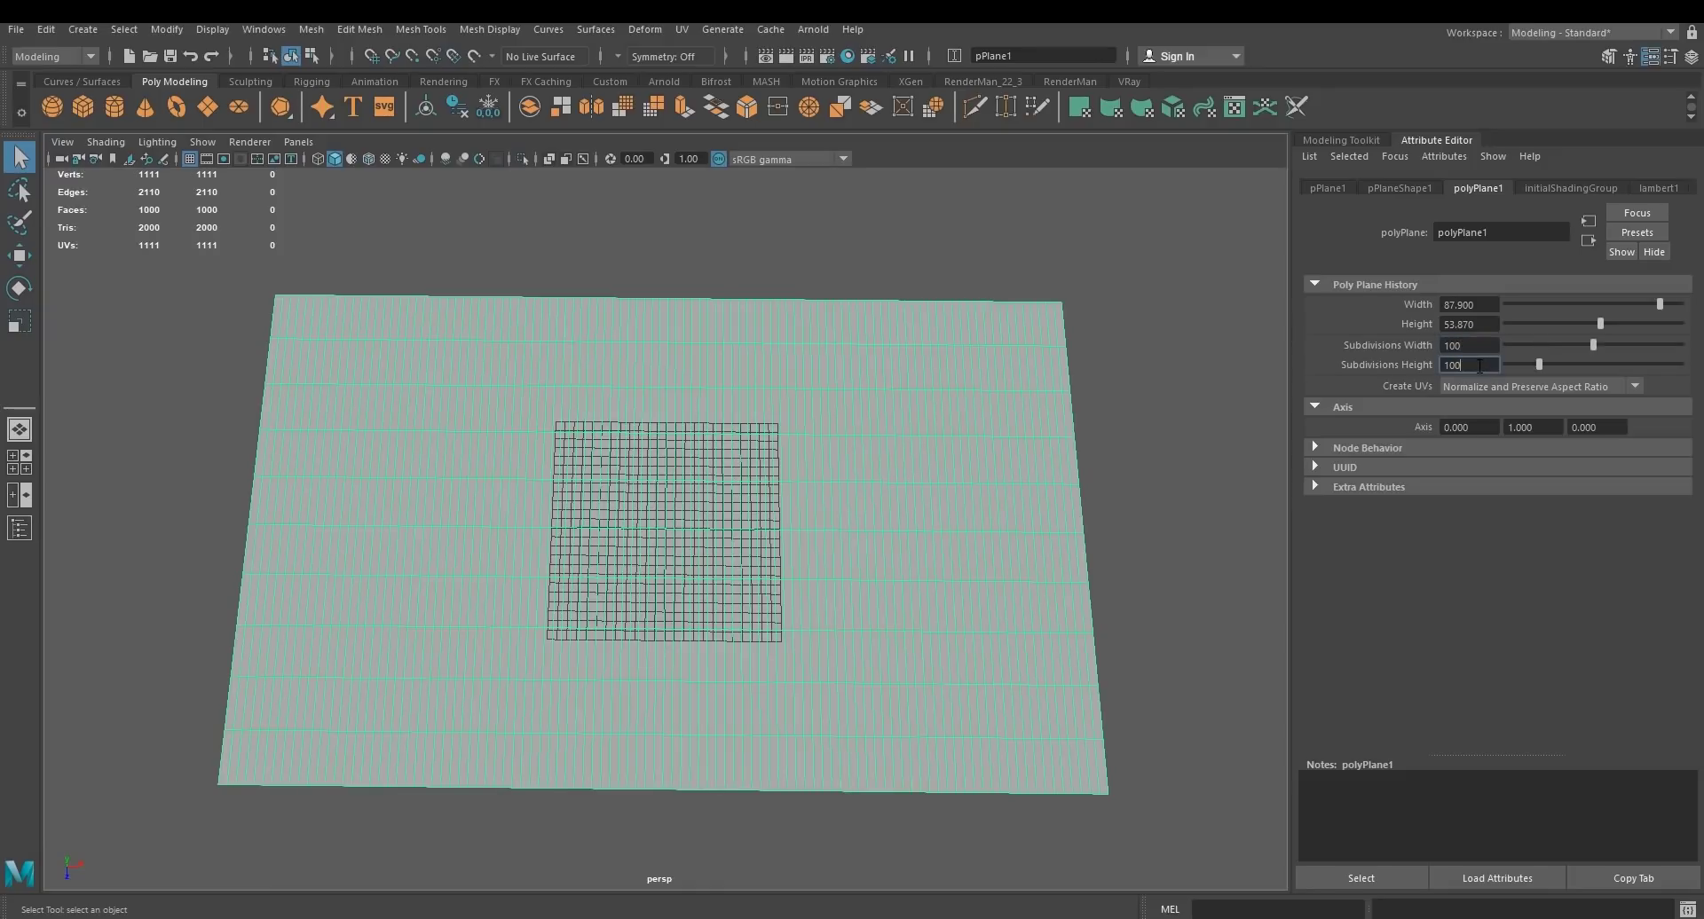
pyautogui.write('0')
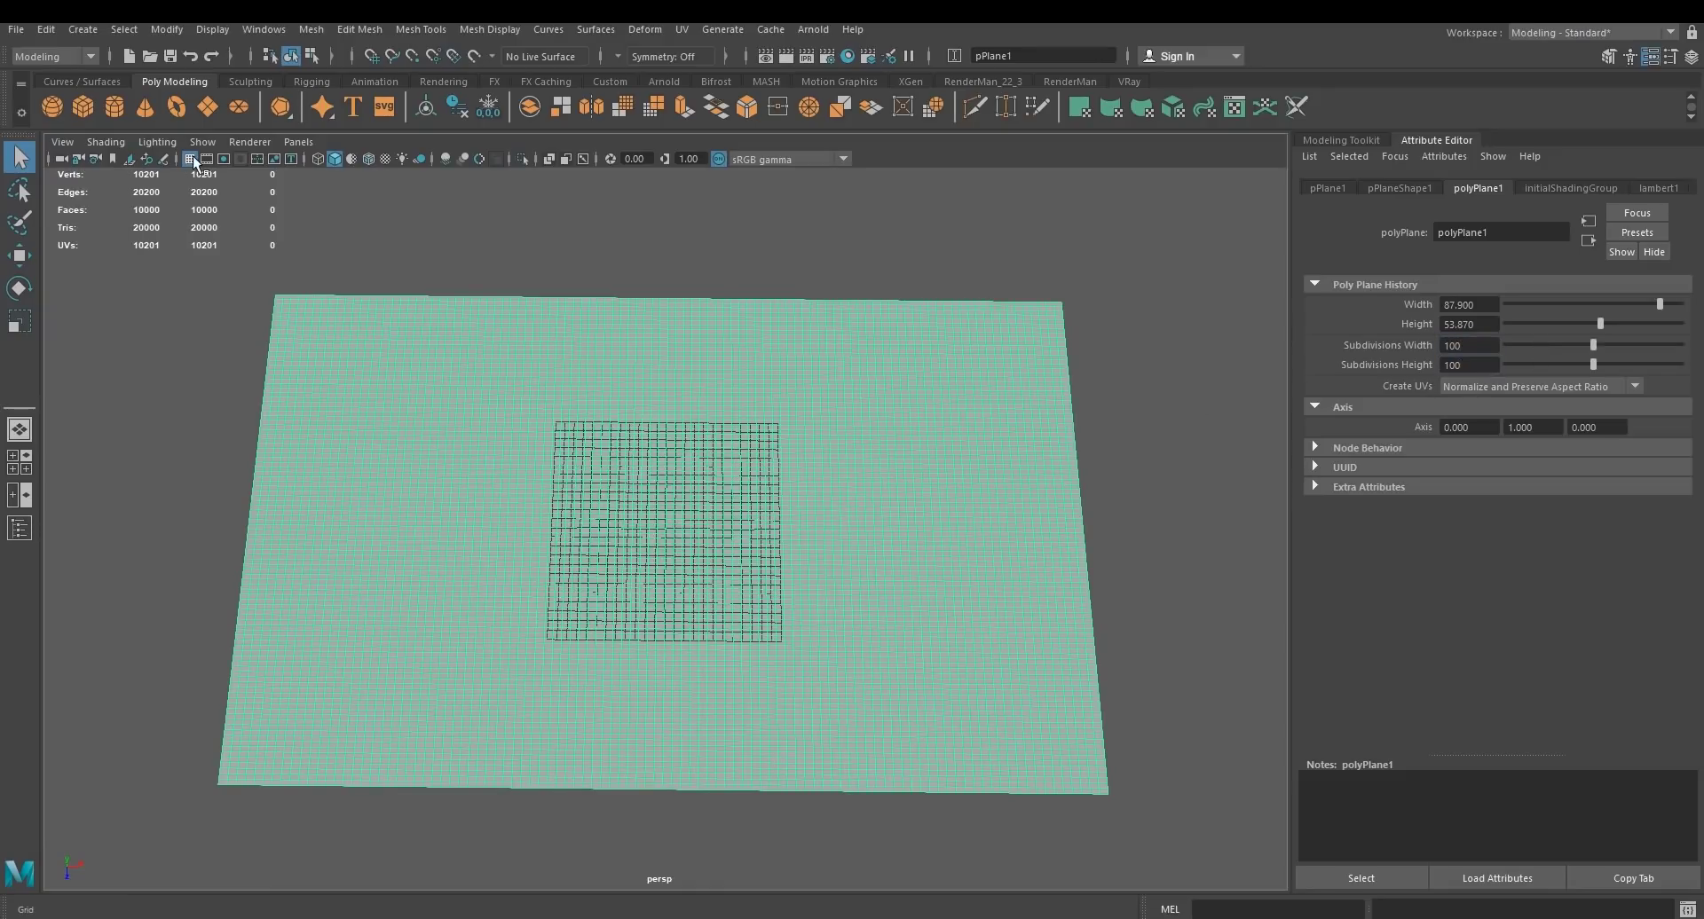
pyautogui.press('Return')
pyautogui.click(1496, 390)
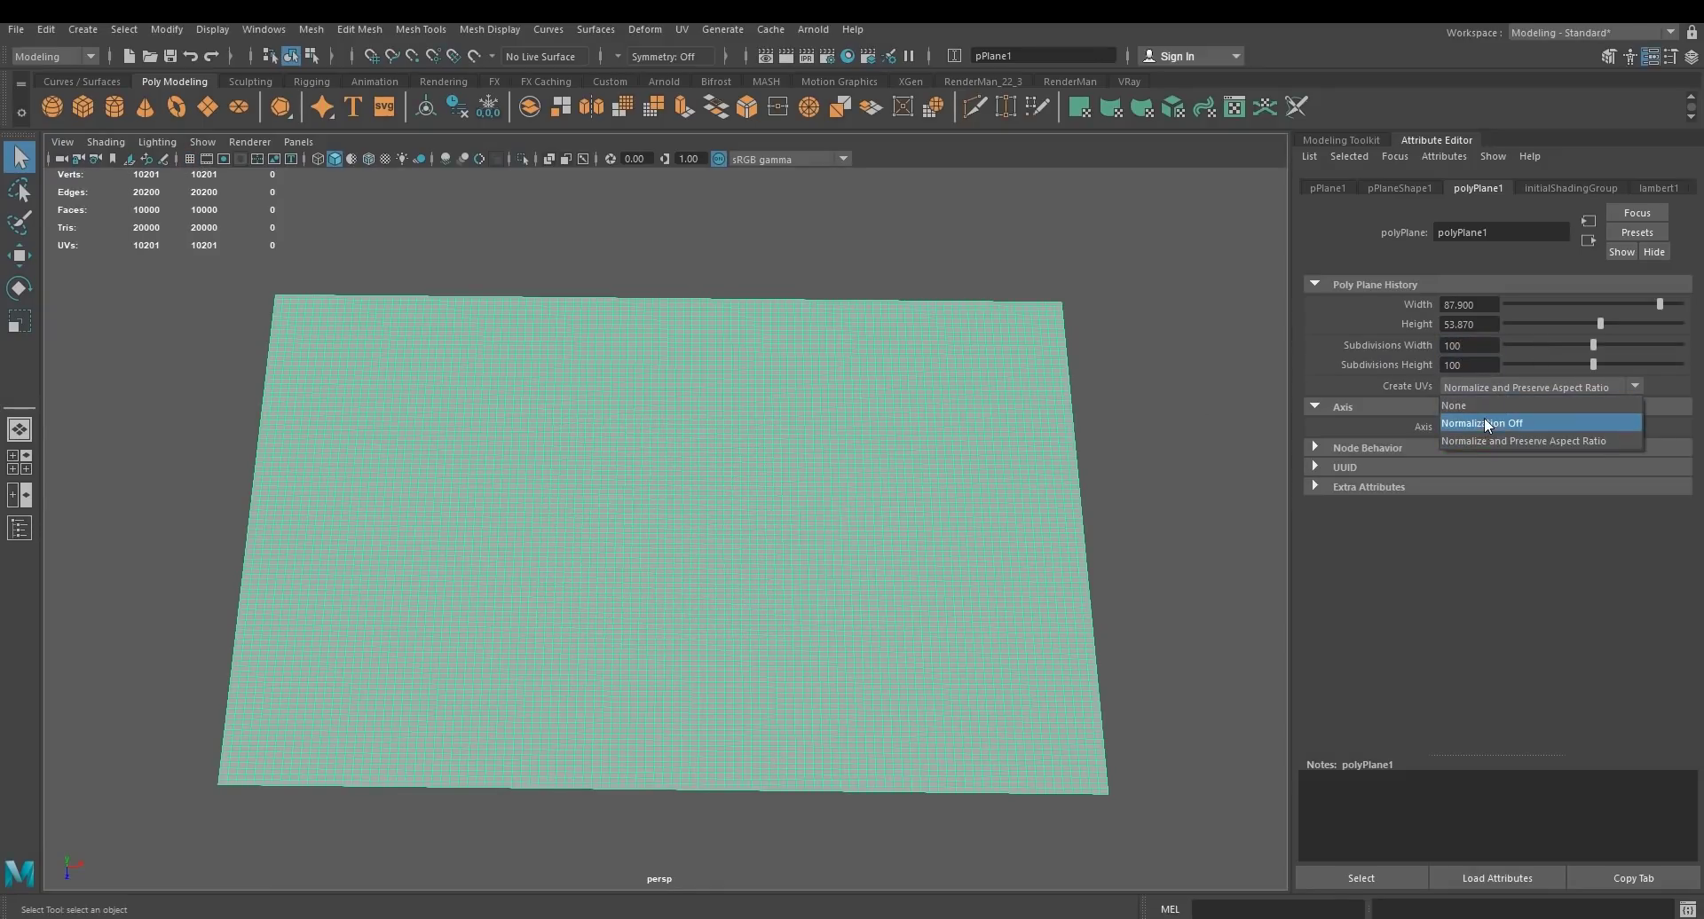
pyautogui.click(1484, 418)
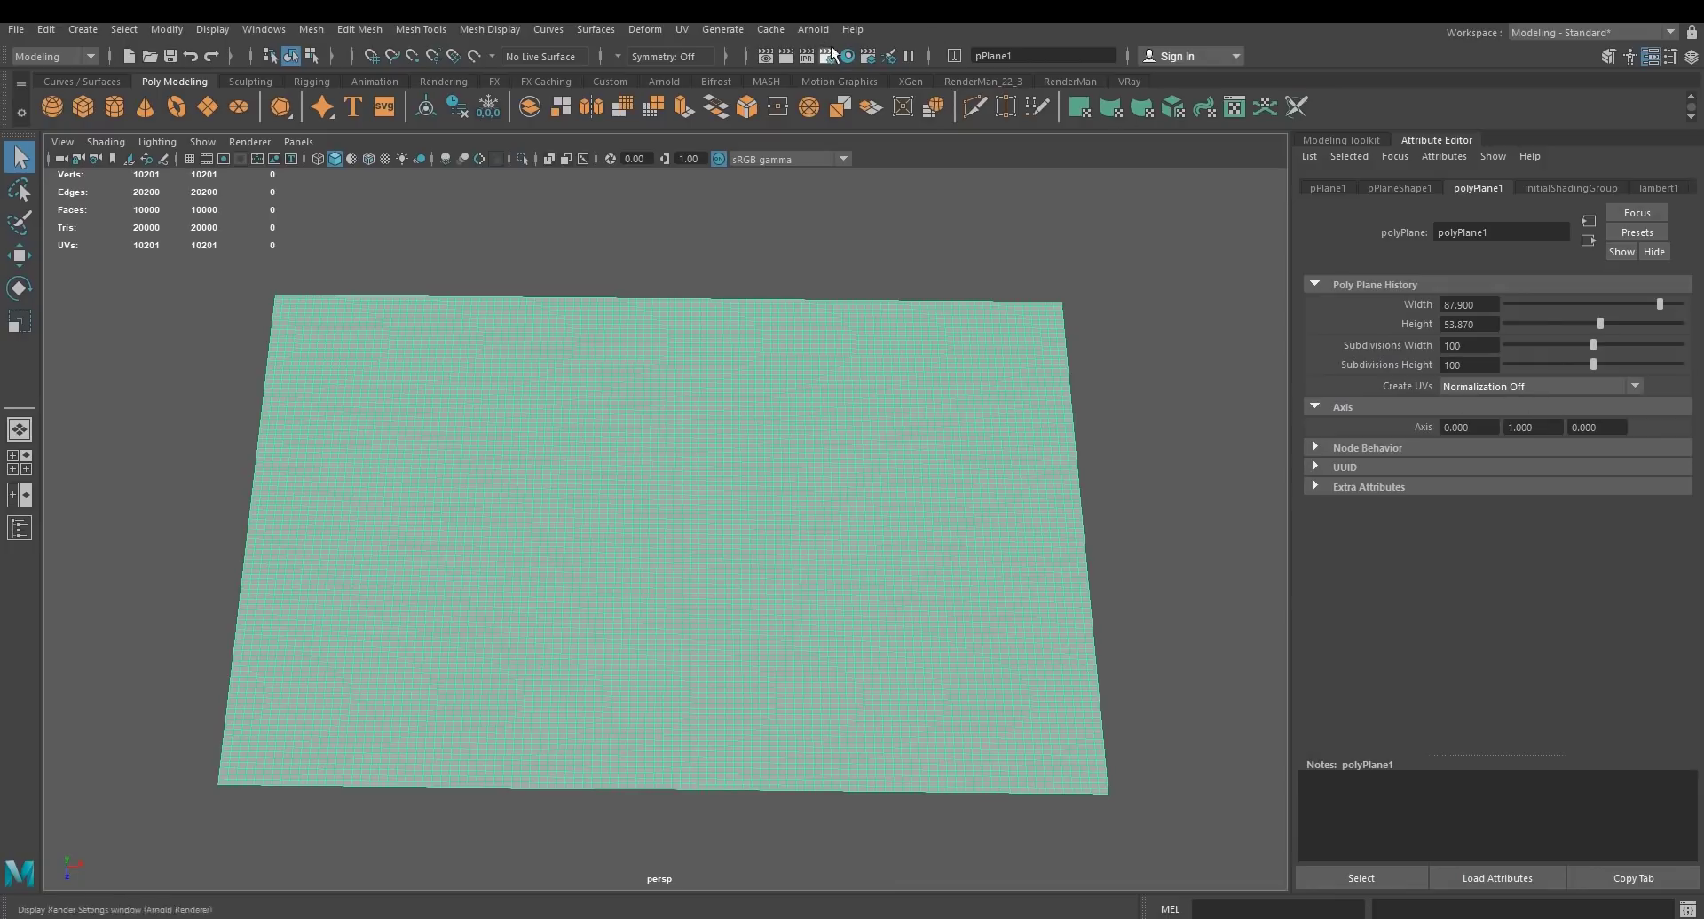
# Check the plane's UV layout in the UV Editor, then close it
pyautogui.click(683, 30)
pyautogui.click(723, 60)
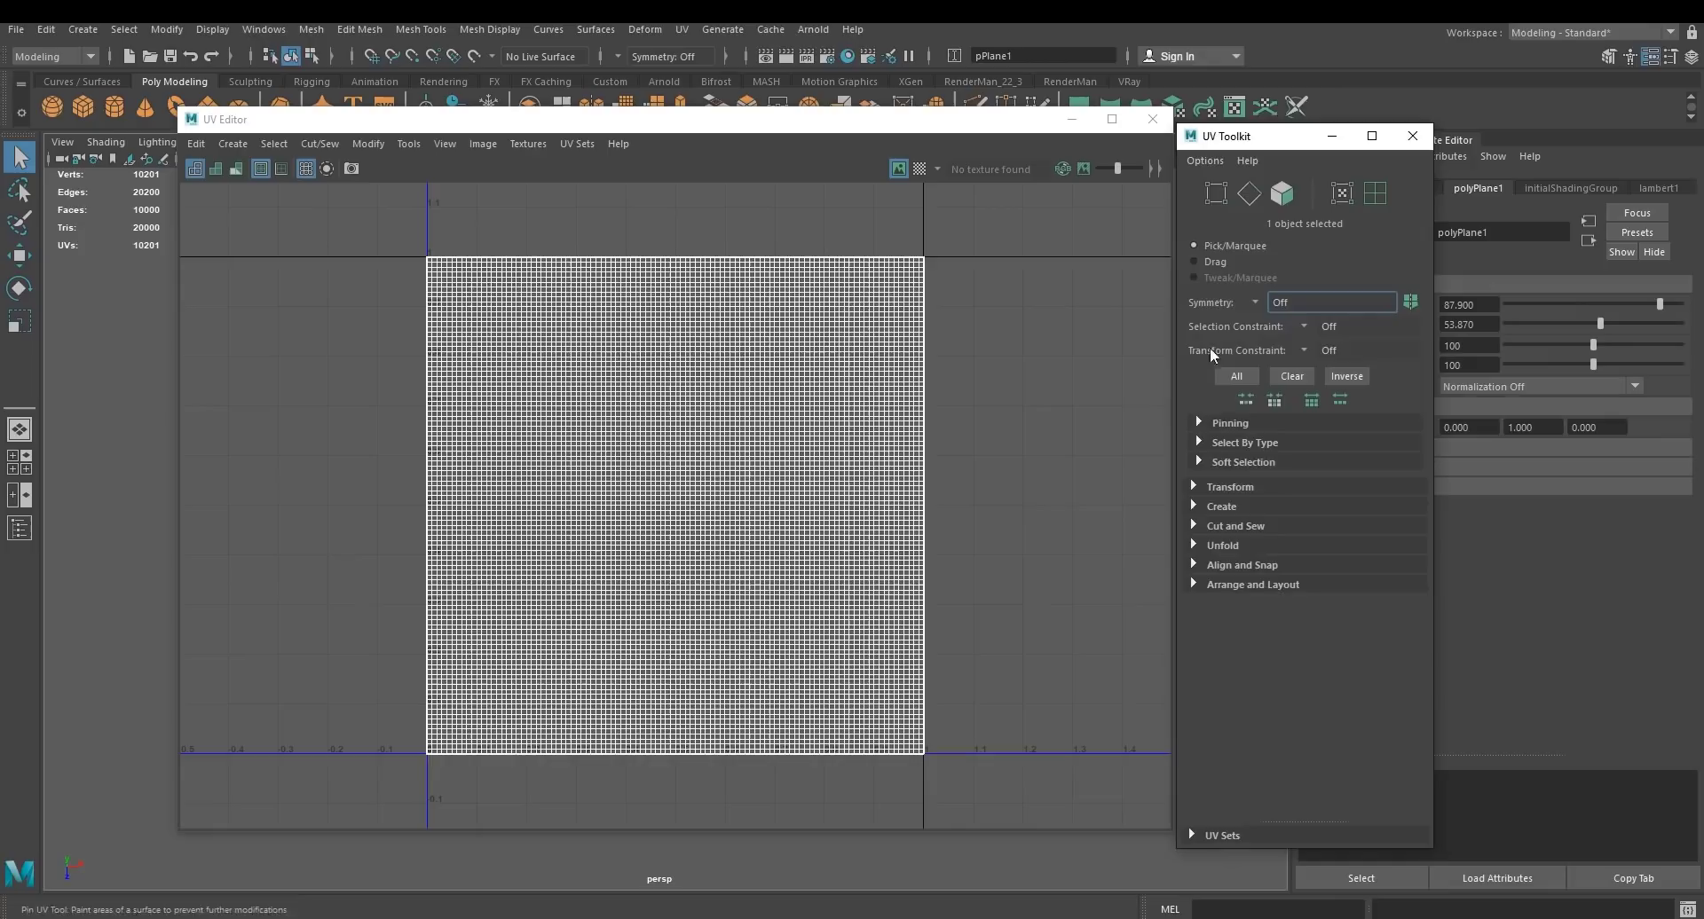
pyautogui.click(1153, 119)
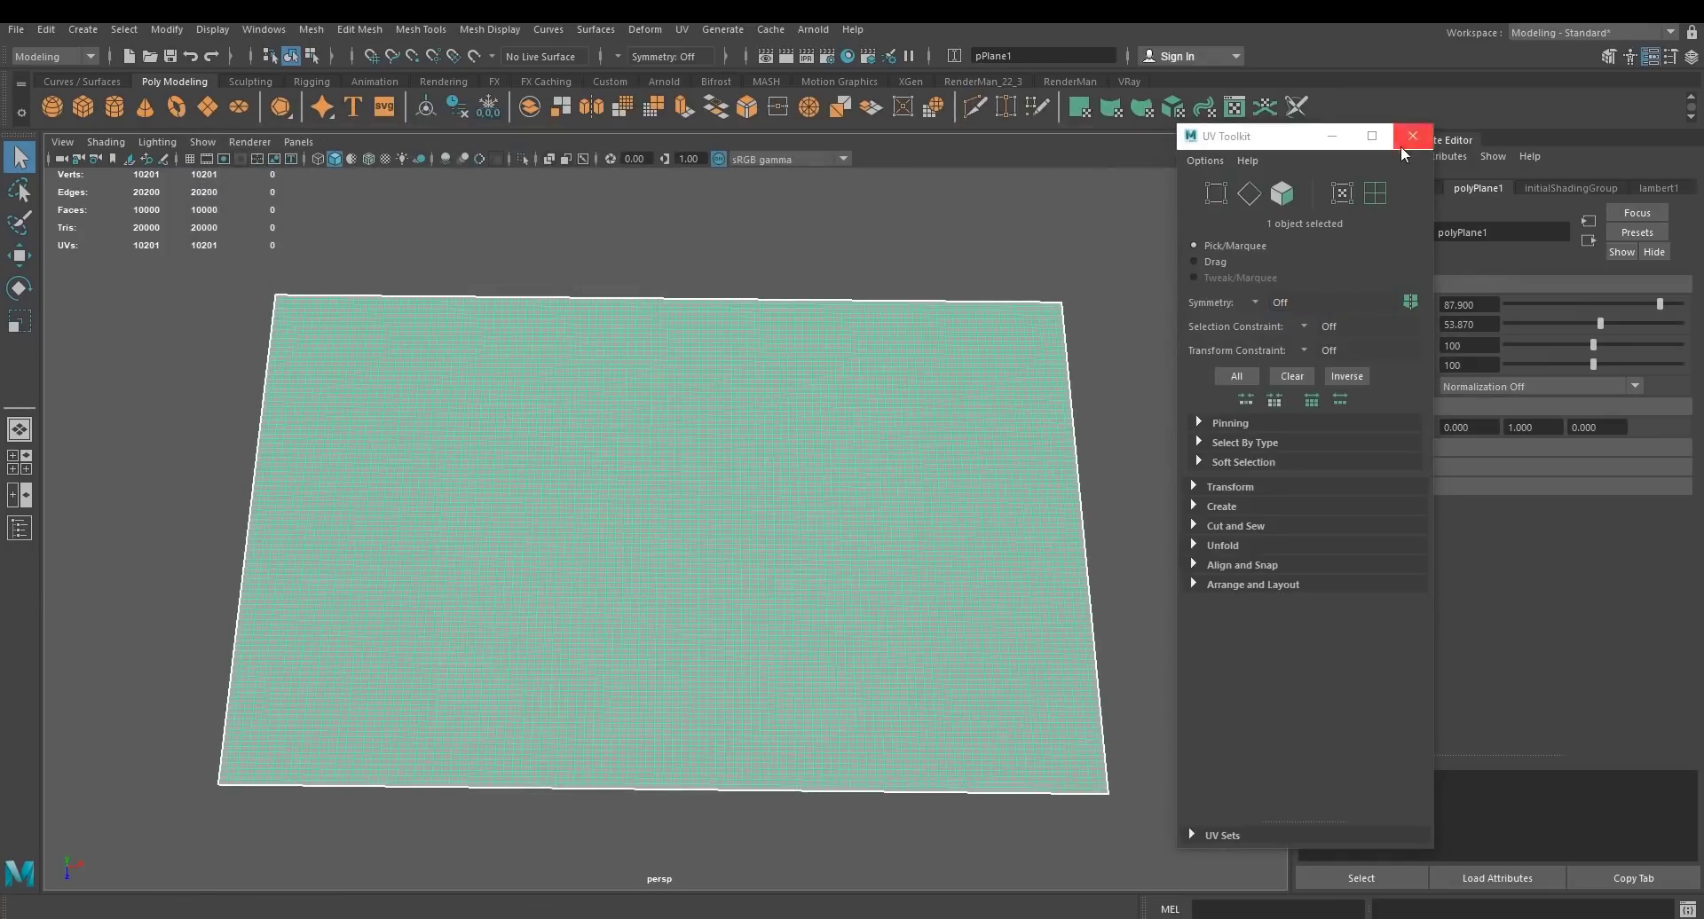
pyautogui.click(1412, 136)
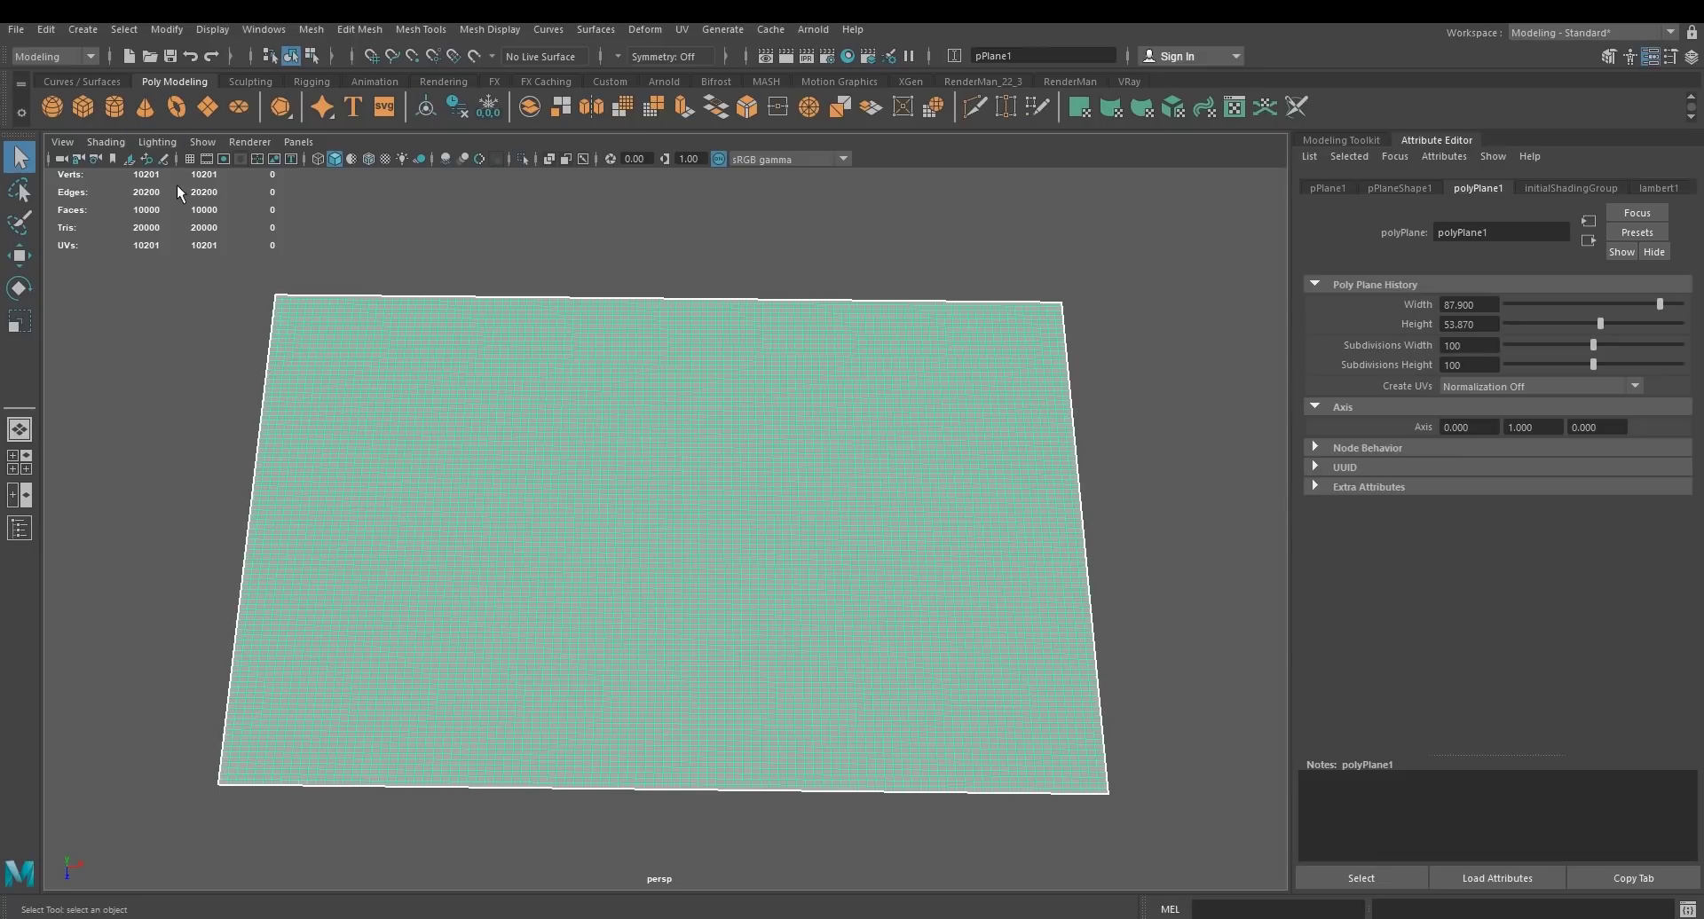
# Export the selected plane as plane.obj into a new 'in' folder inside SHOW
pyautogui.click(16, 29)
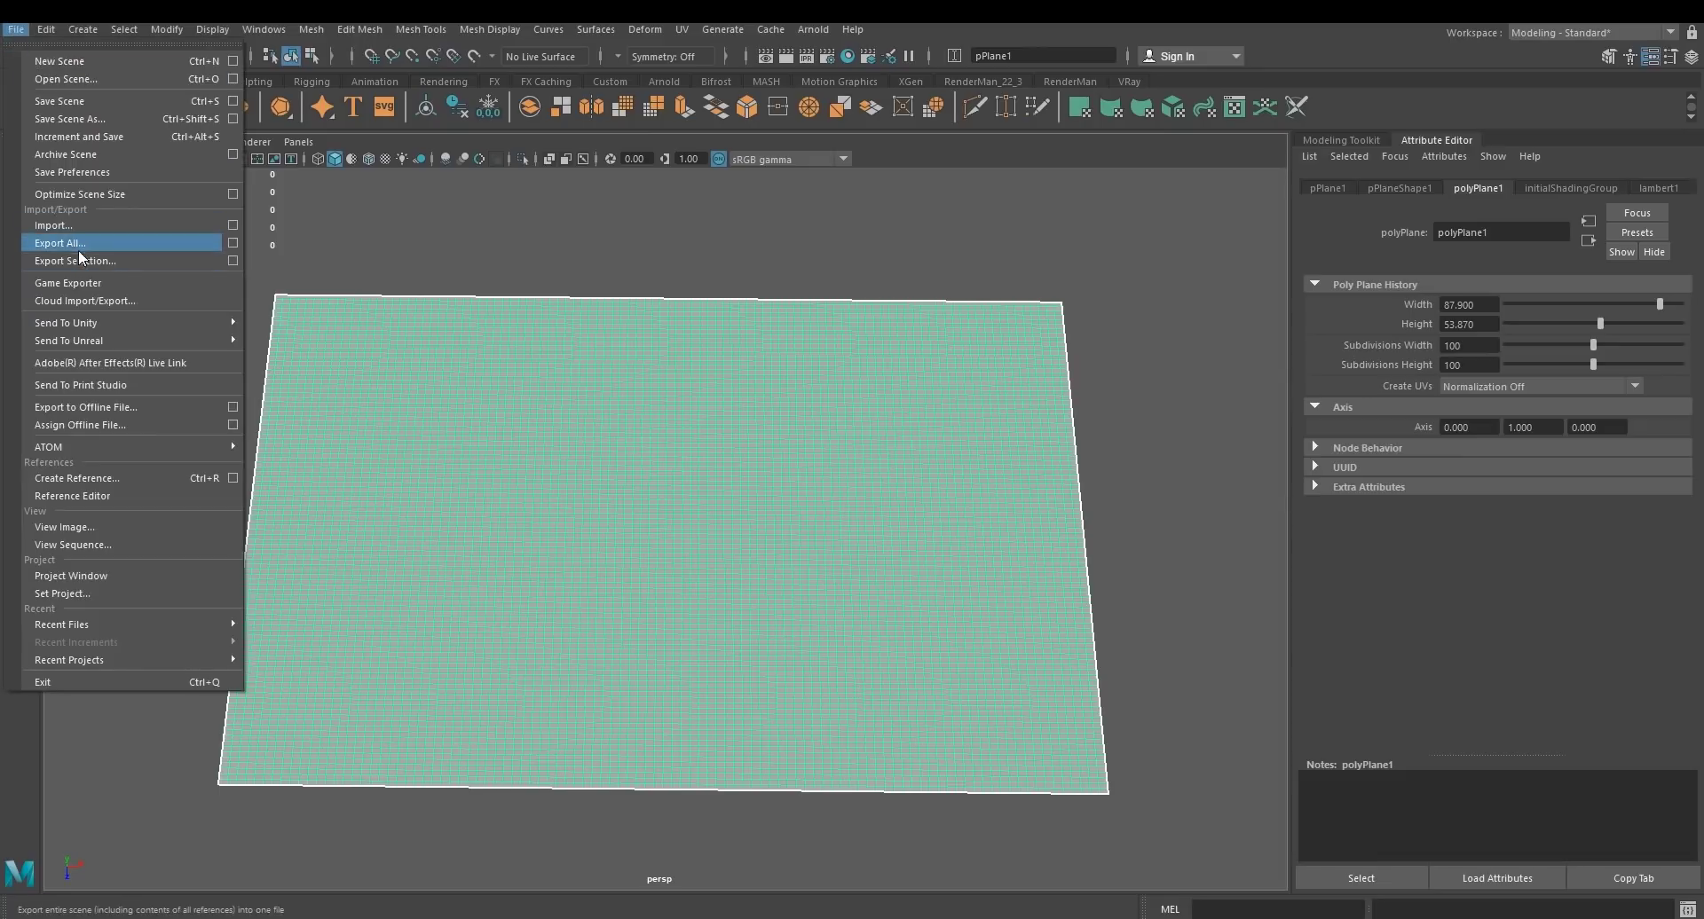
pyautogui.click(77, 260)
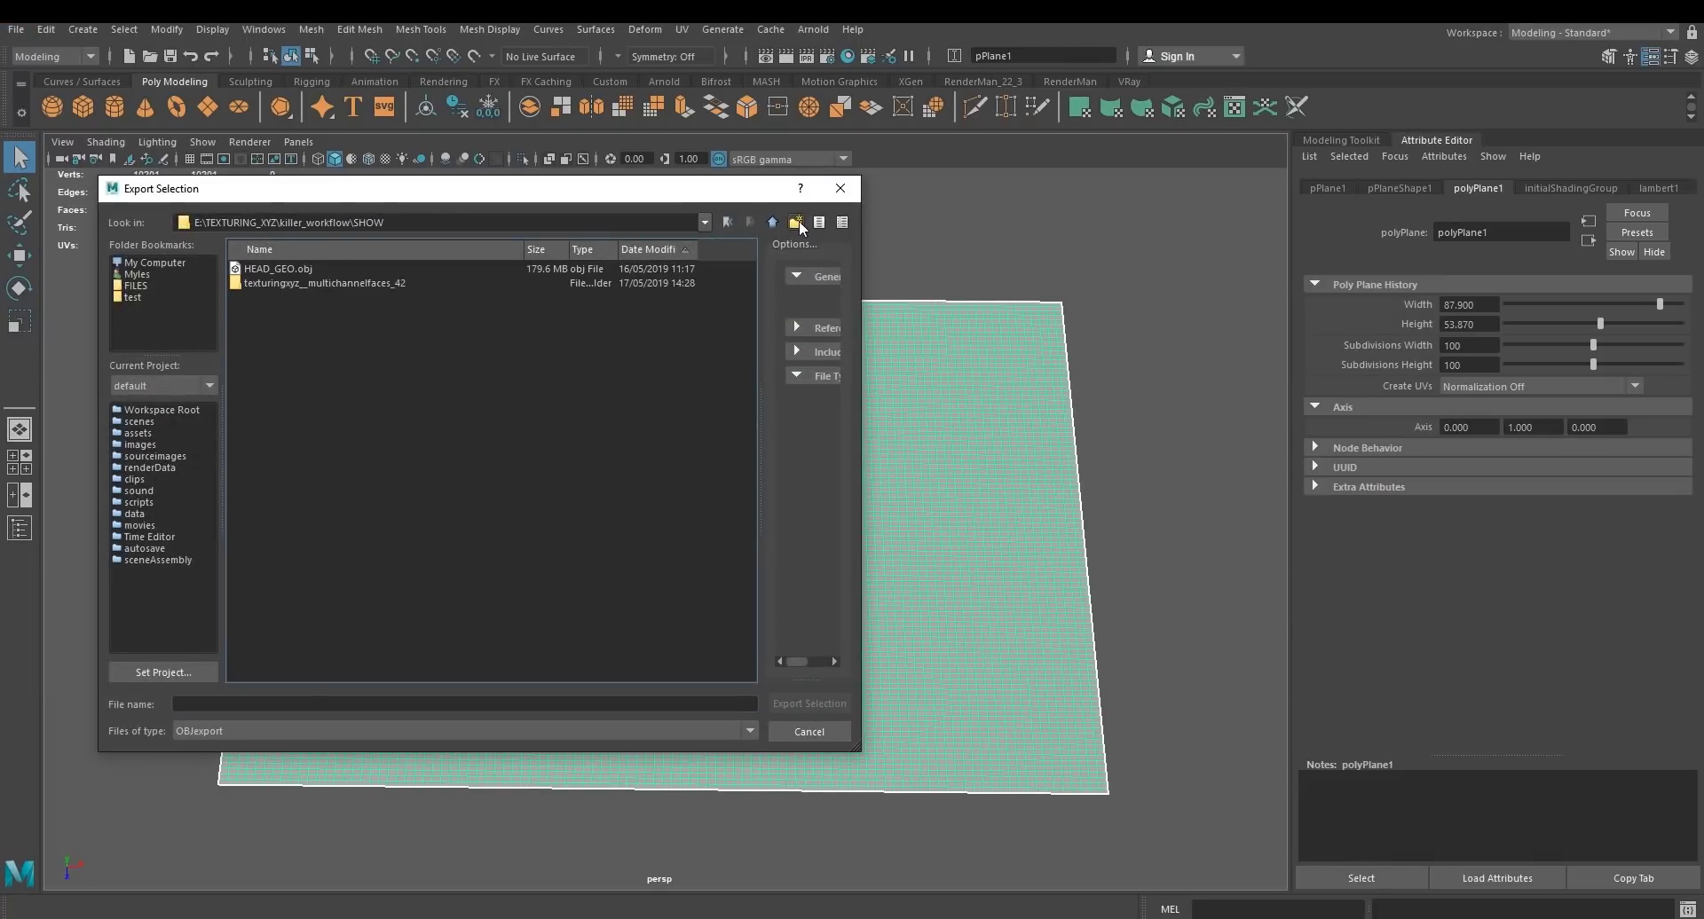
pyautogui.click(797, 222)
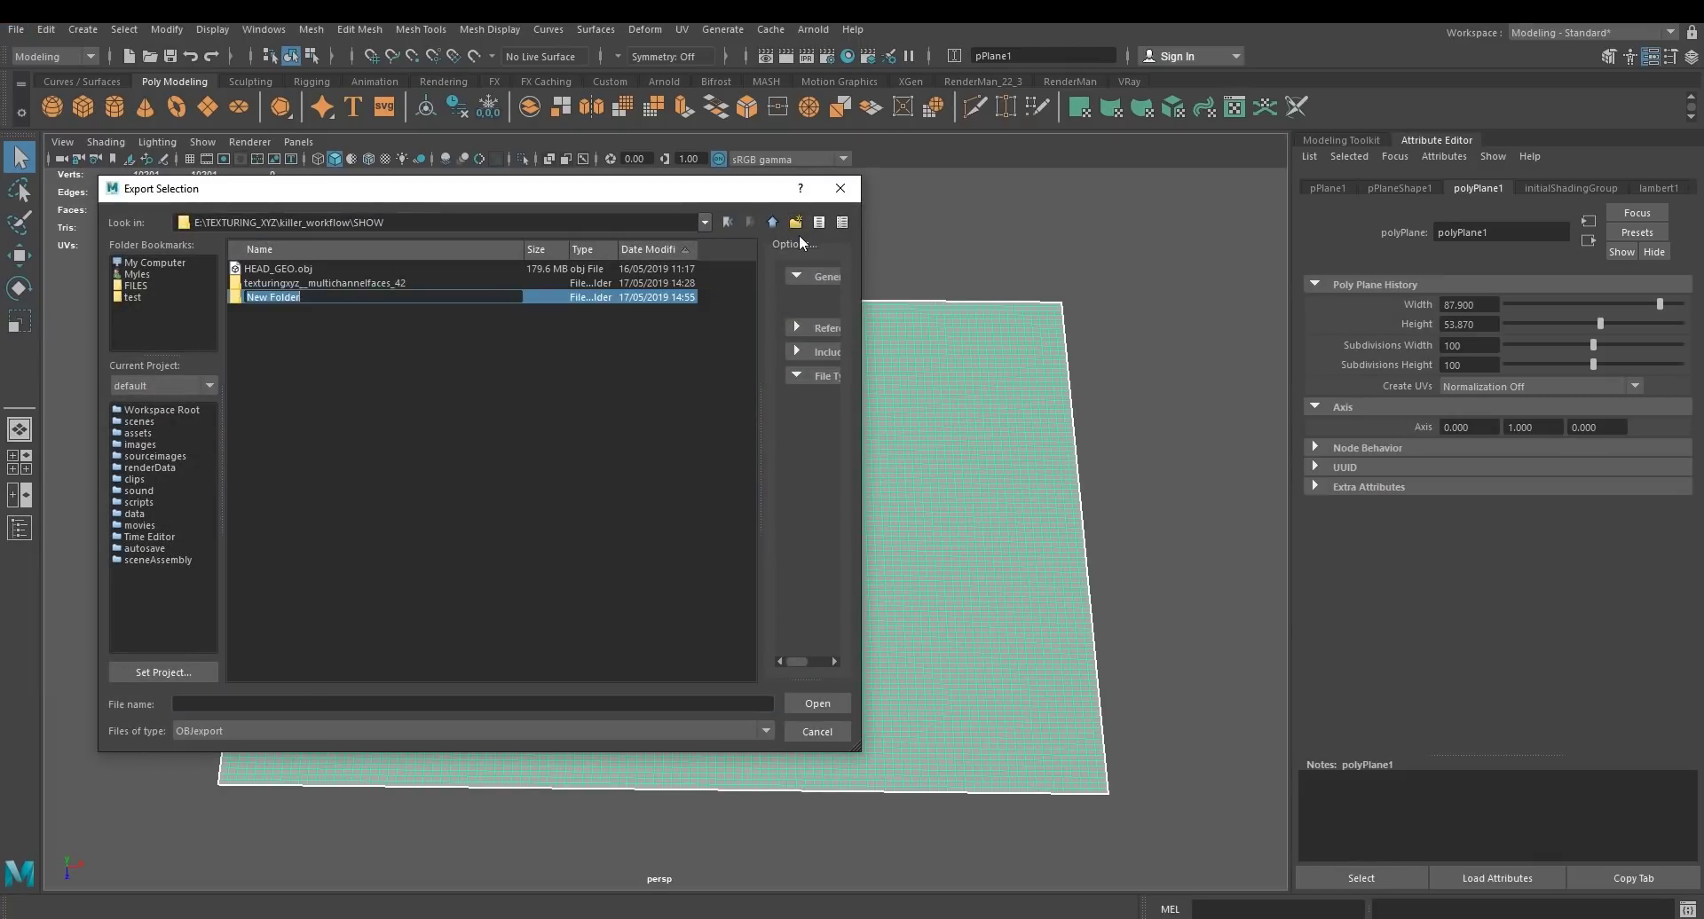
pyautogui.write('in')
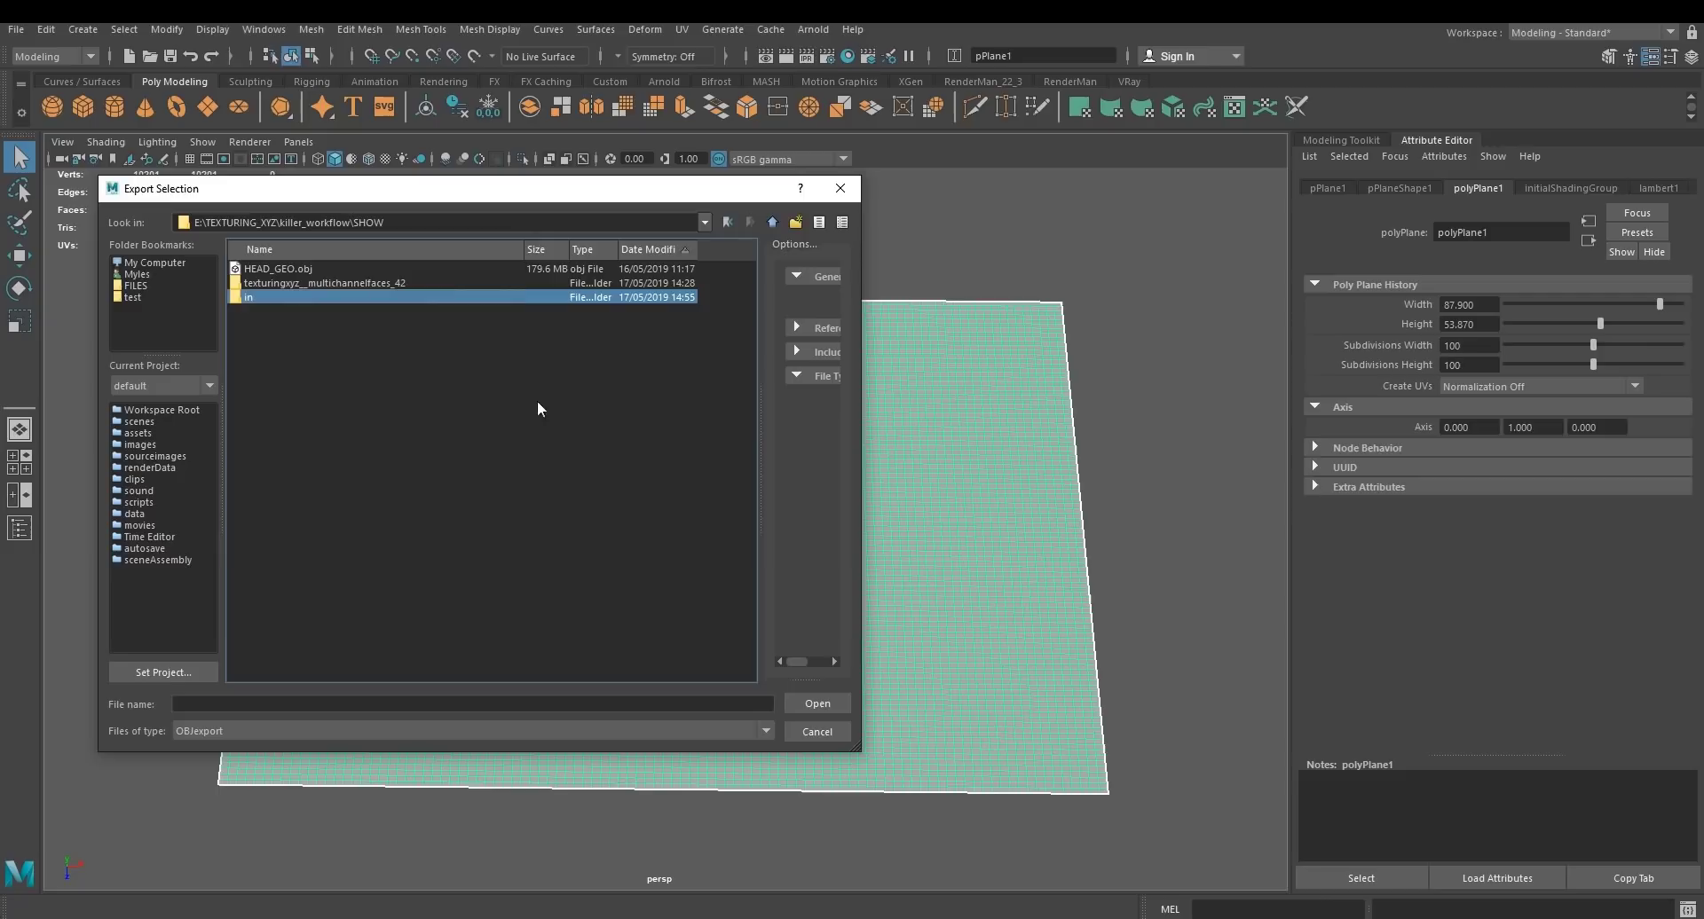
pyautogui.doubleClick(253, 298)
pyautogui.click(223, 706)
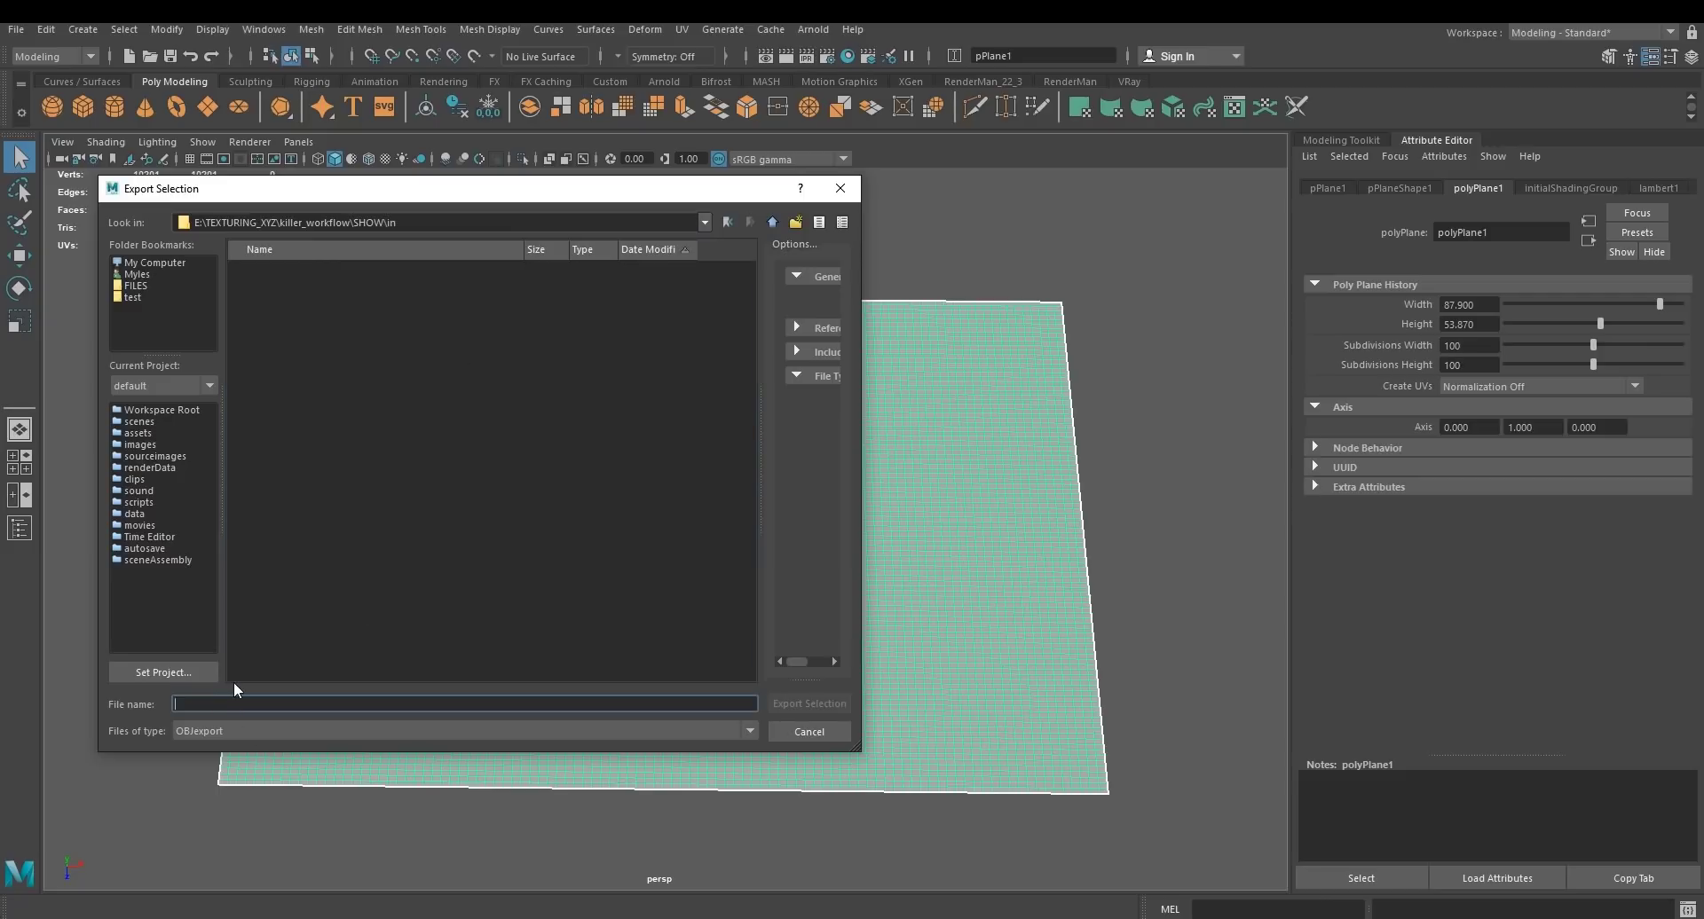
pyautogui.write('plane')
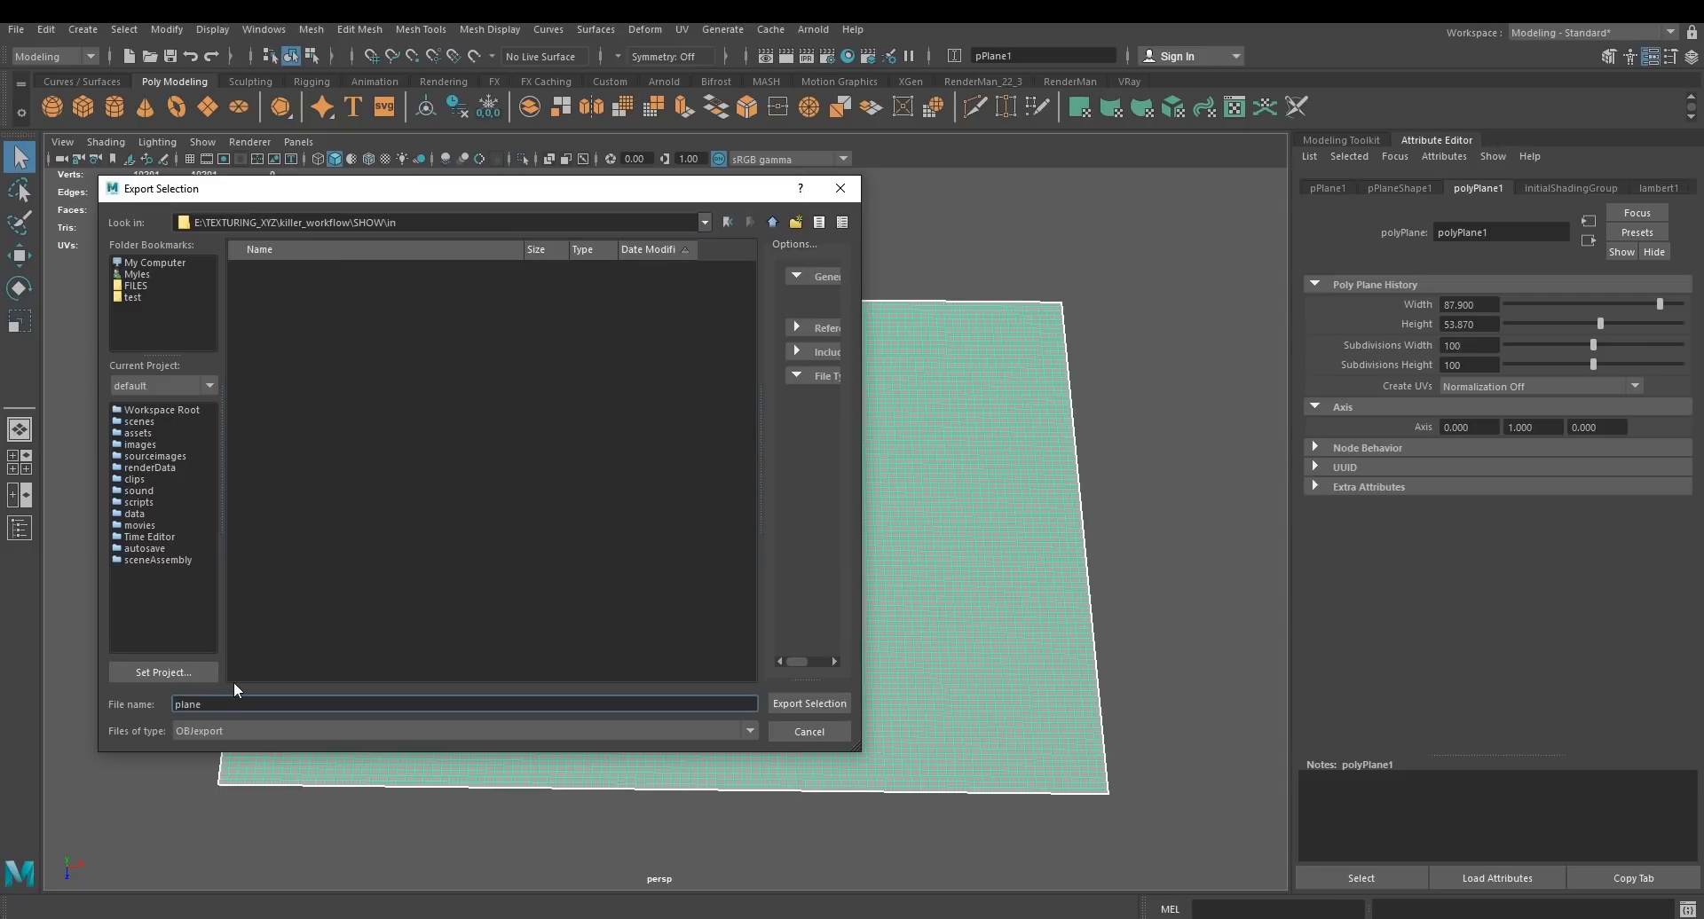
pyautogui.click(809, 703)
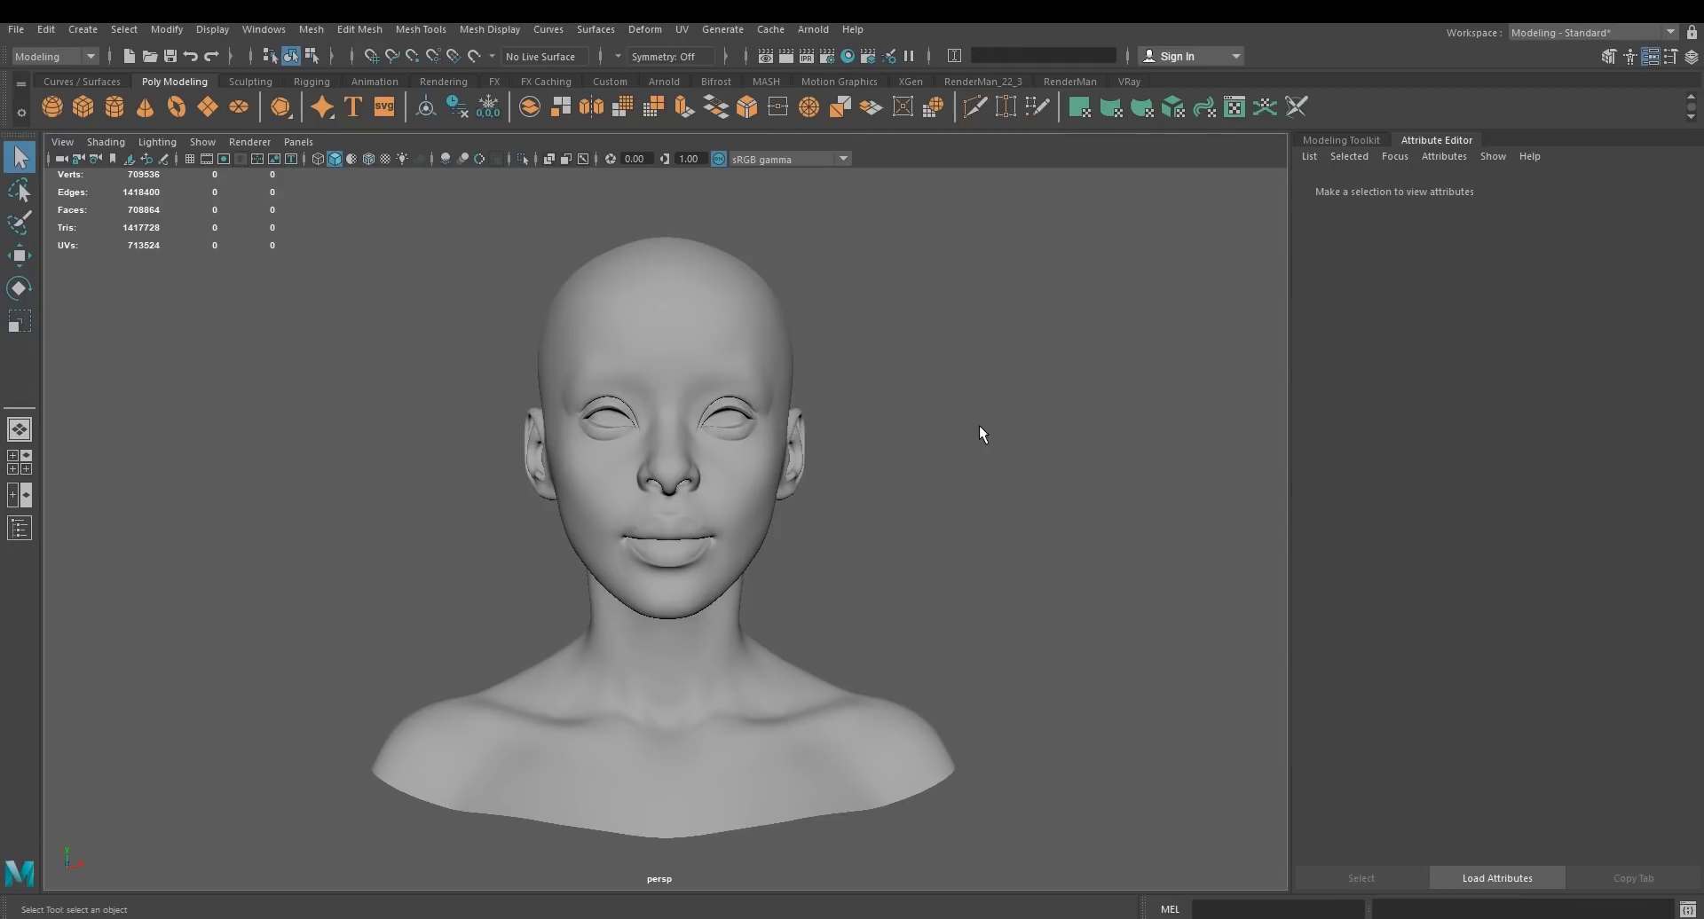
# Select the head mesh and inspect its UV layout in the UV Editor
pyautogui.keyDown('alt'); pyautogui.moveTo(980, 427); pyautogui.dragTo(897, 426); pyautogui.keyUp('alt')
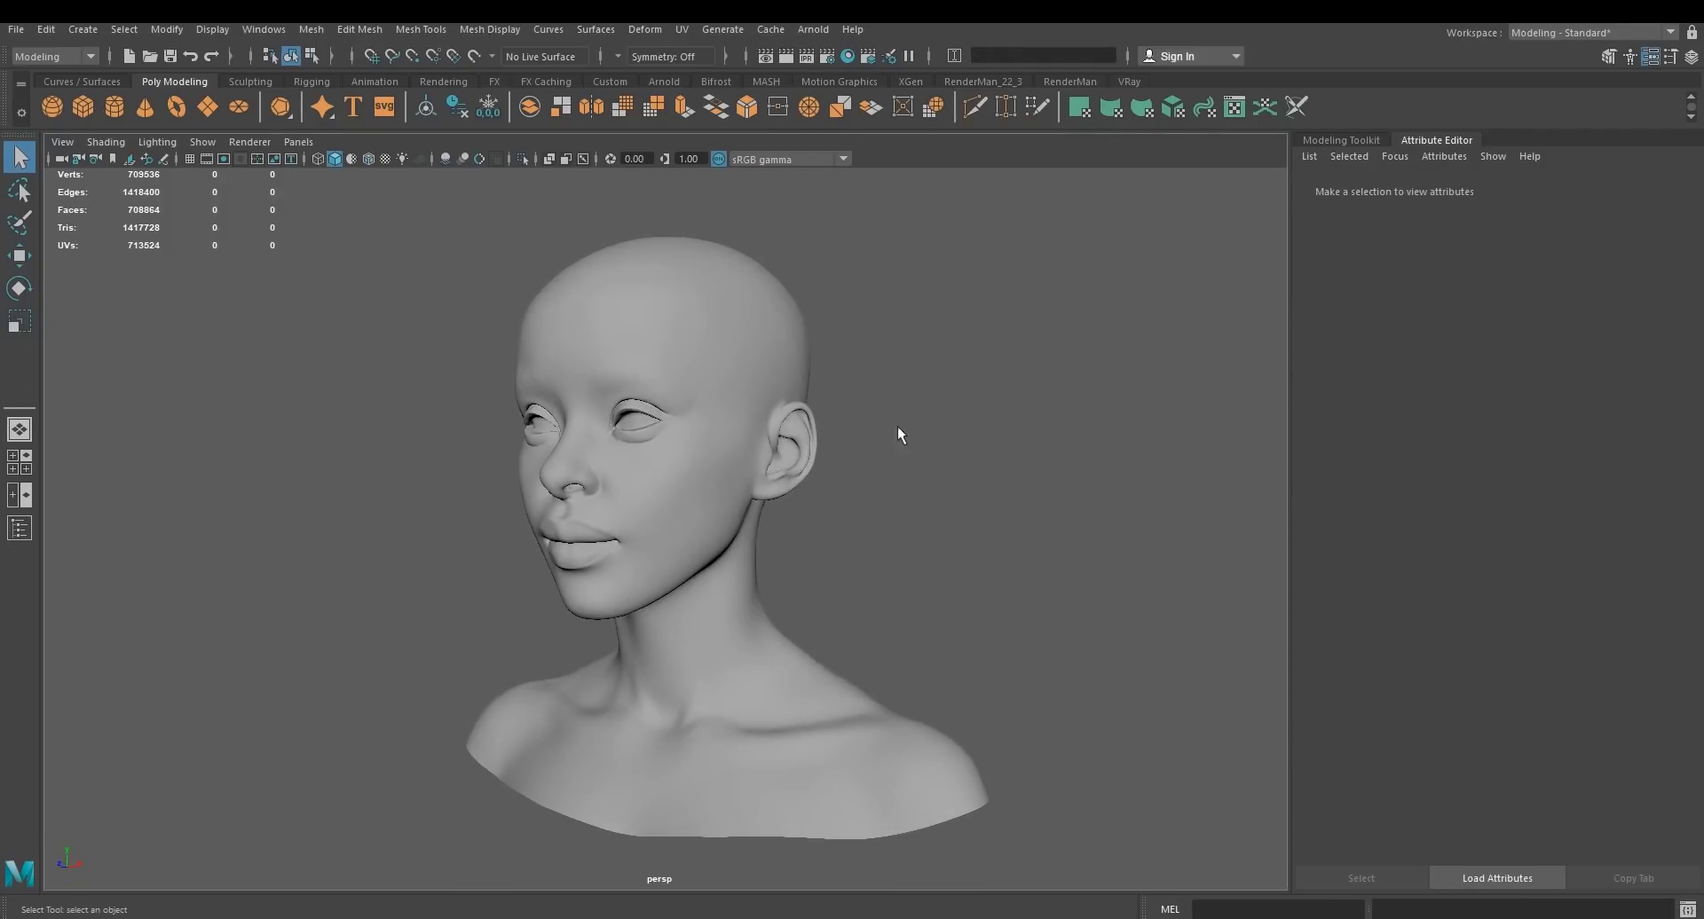
pyautogui.moveTo(904, 211); pyautogui.dragTo(781, 311)
pyautogui.click(682, 30)
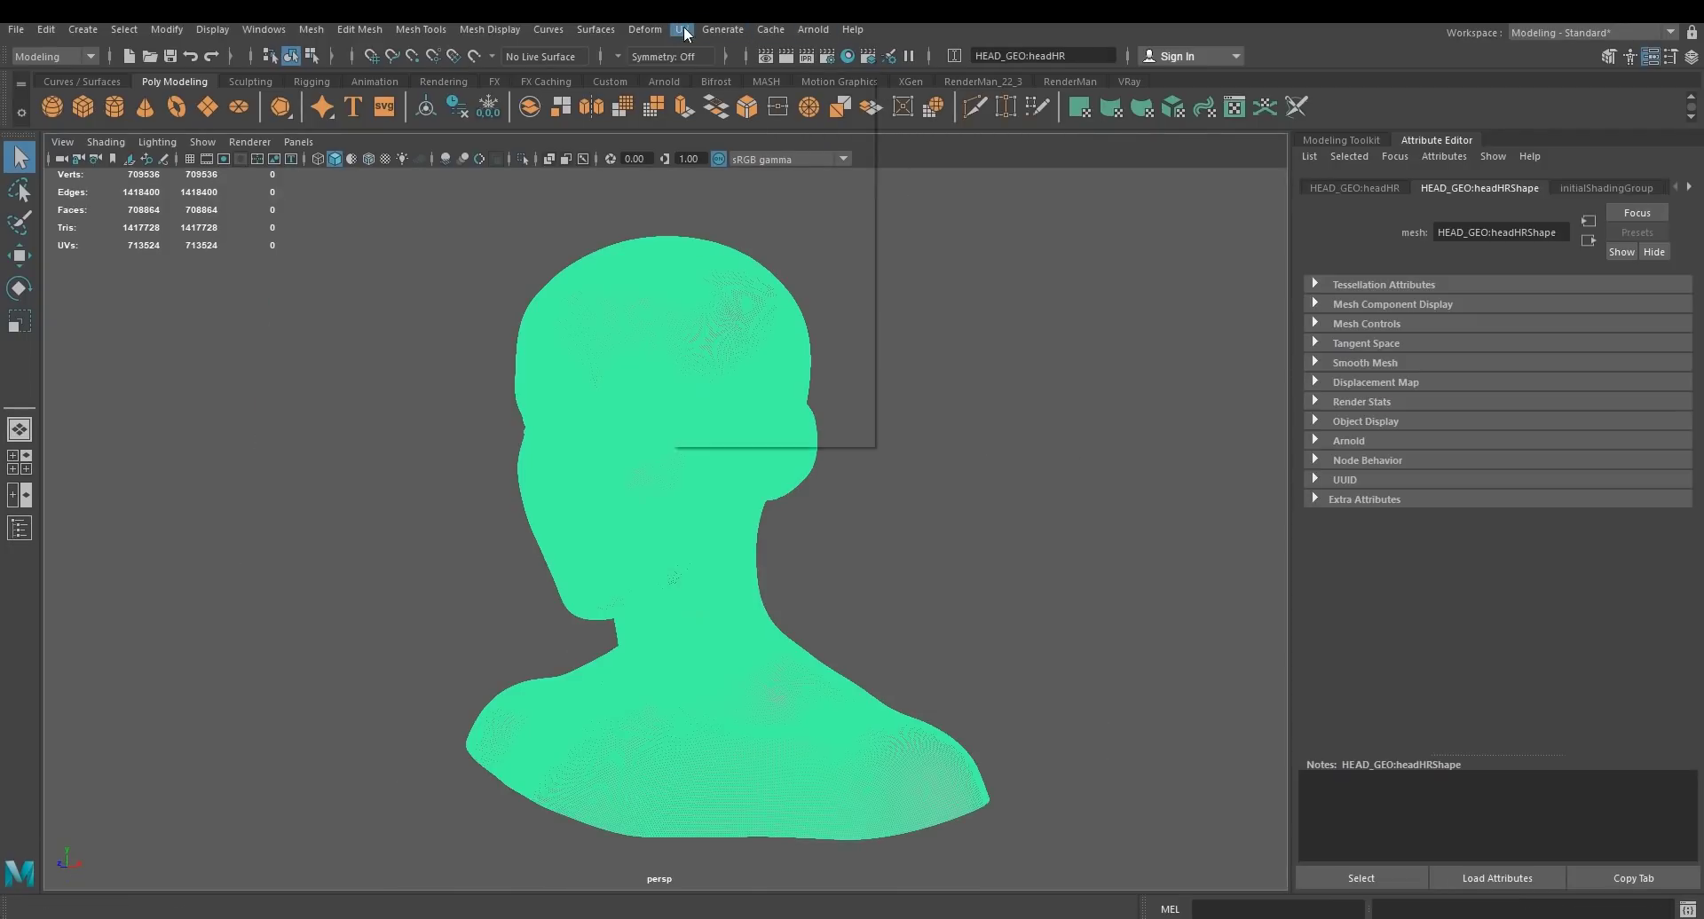
pyautogui.click(686, 53)
pyautogui.click(687, 53)
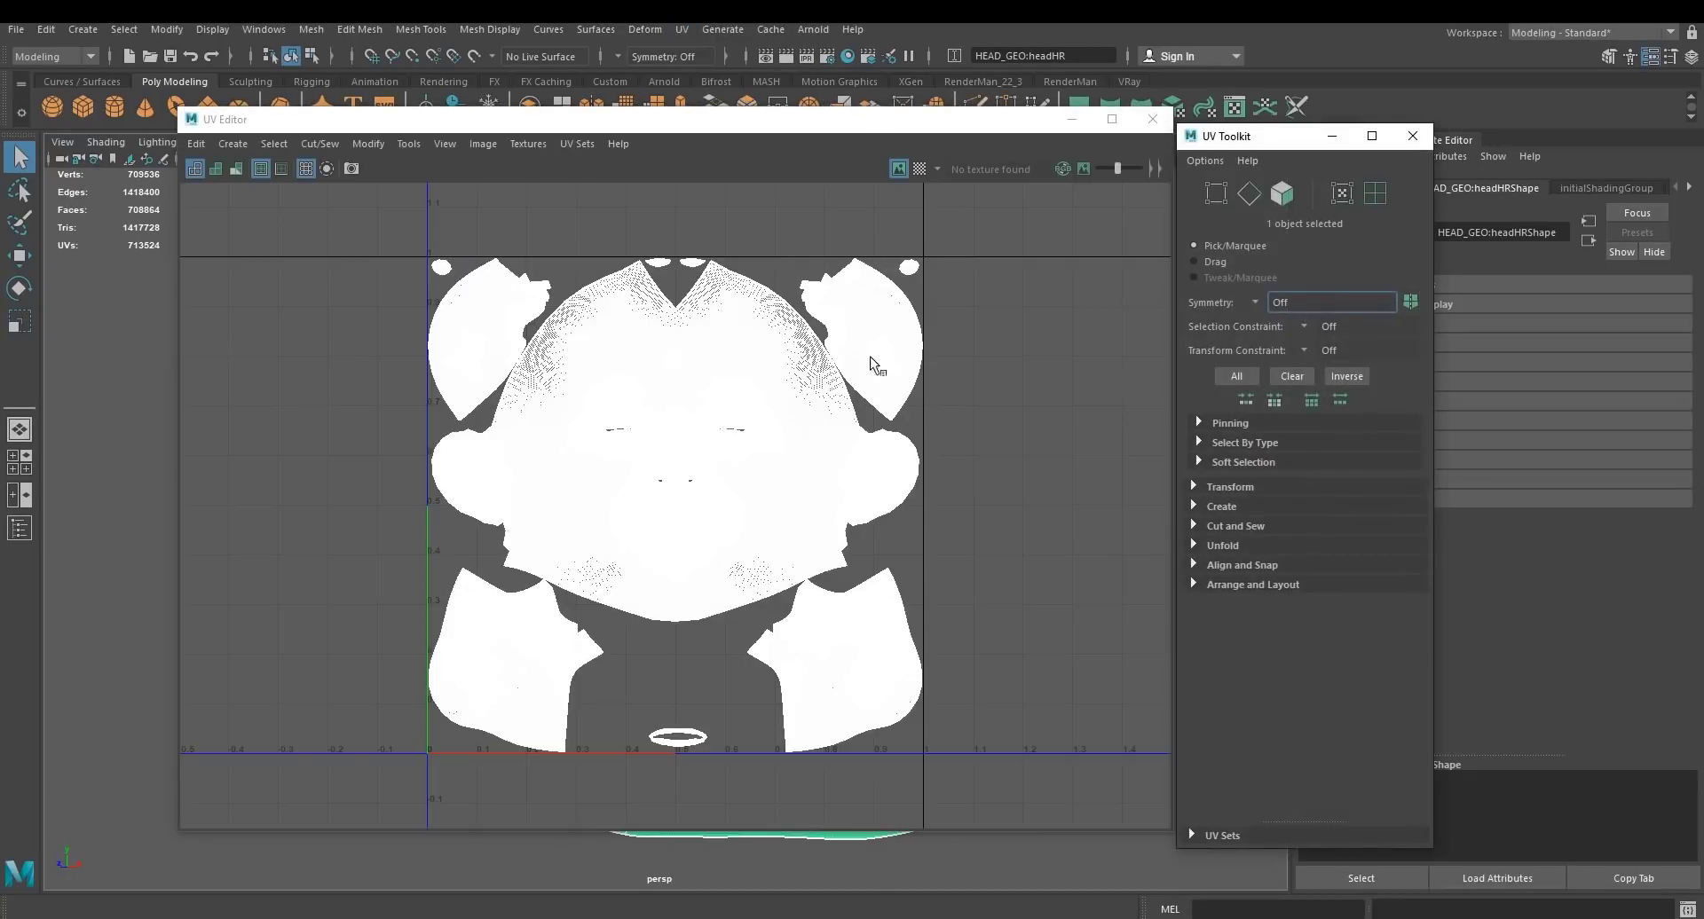
pyautogui.click(1152, 119)
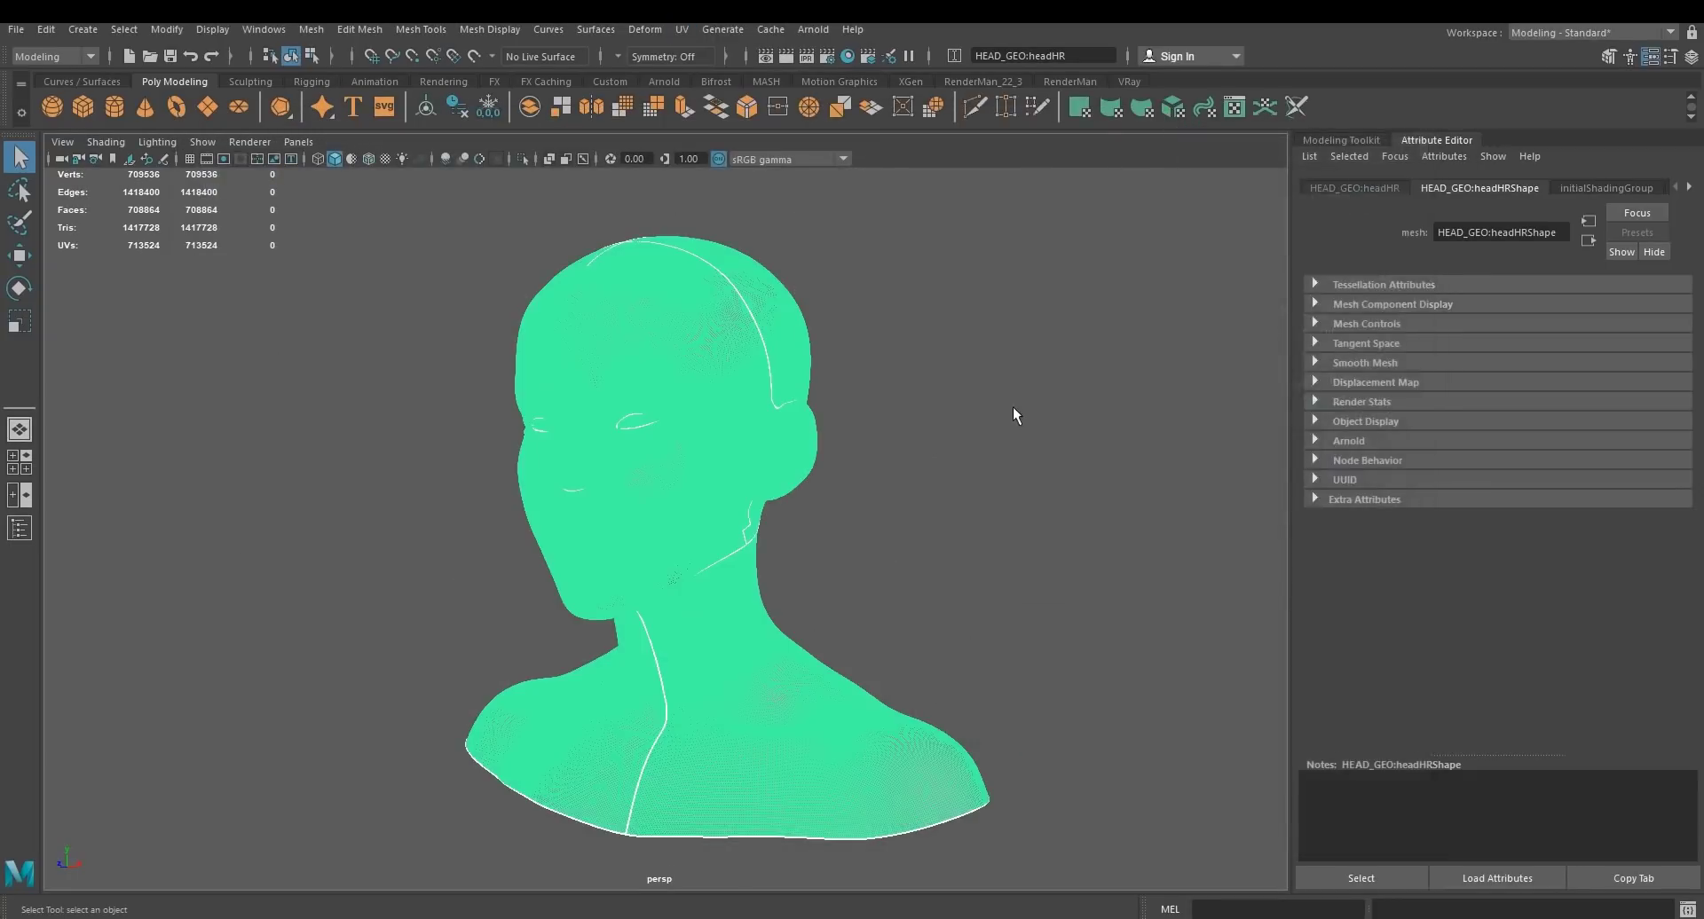
pyautogui.click(536, 350)
pyautogui.click(536, 350)
# Export the selected head as head.obj into the 'in' folder
pyautogui.click(16, 31)
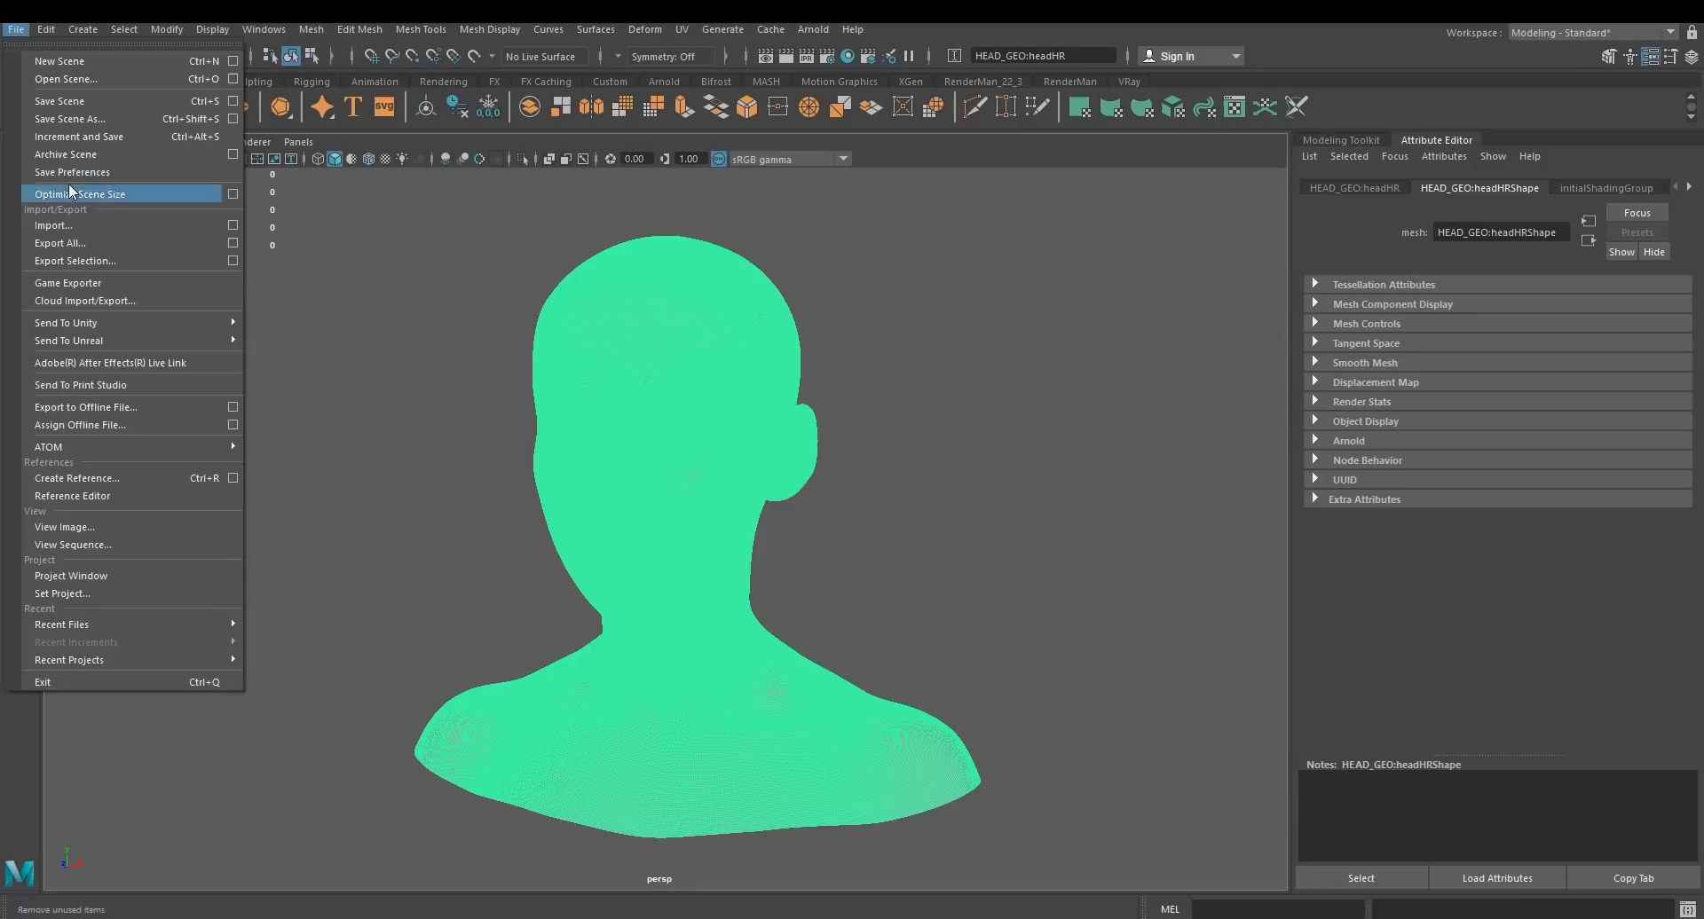
pyautogui.click(75, 260)
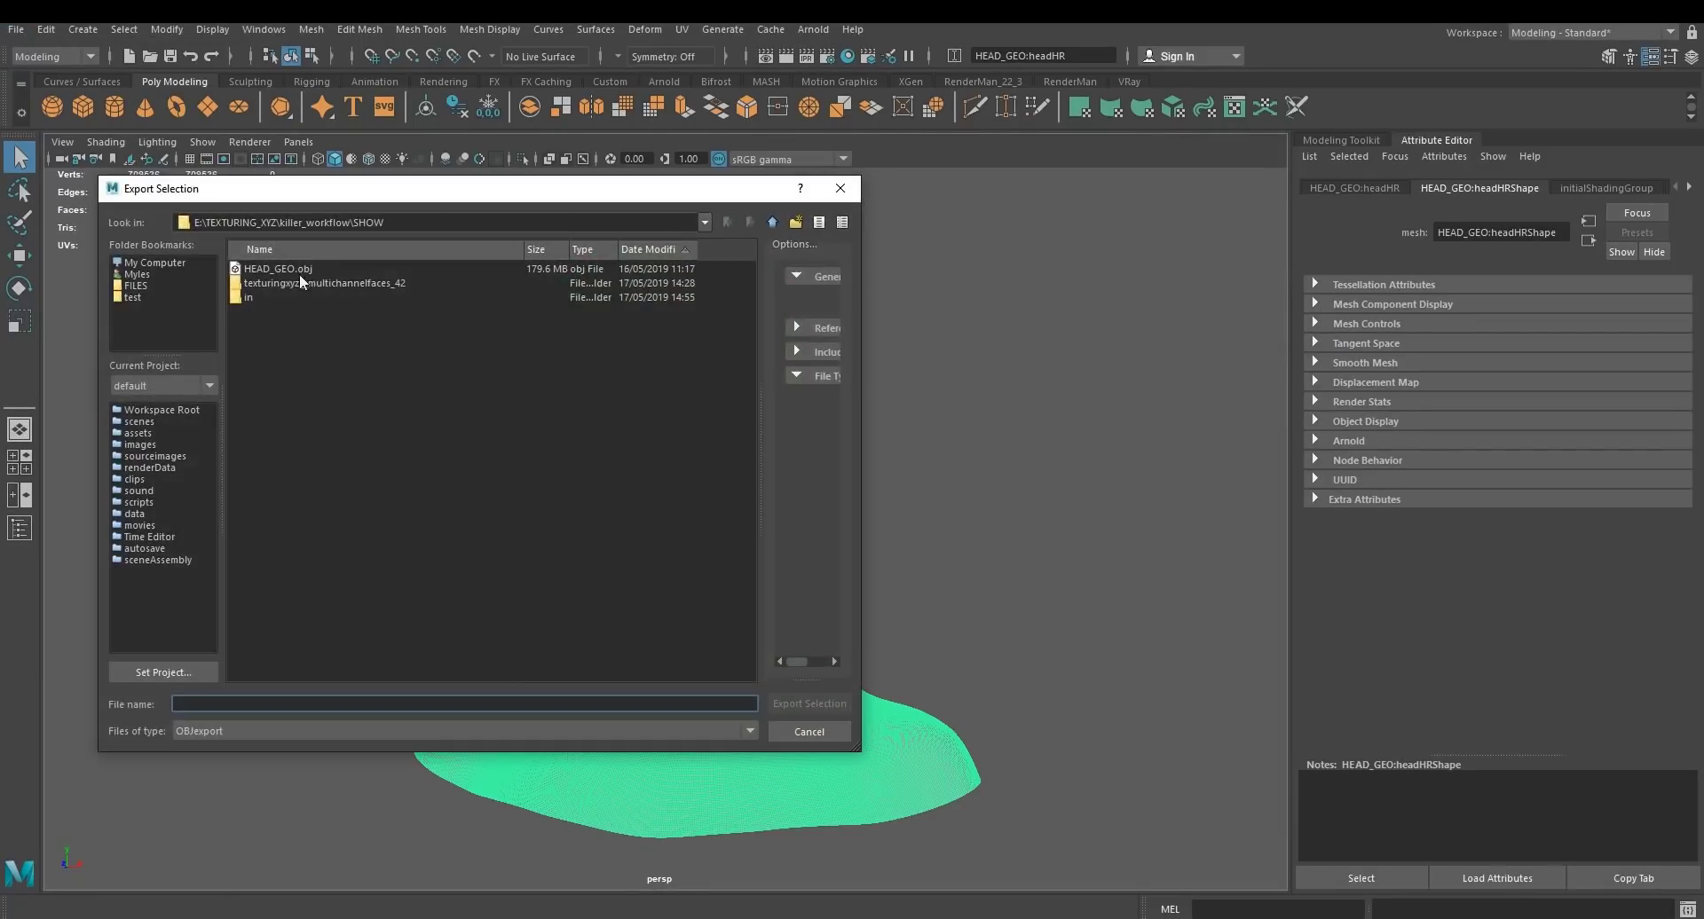
pyautogui.click(263, 296)
pyautogui.doubleClick(263, 296)
pyautogui.click(277, 697)
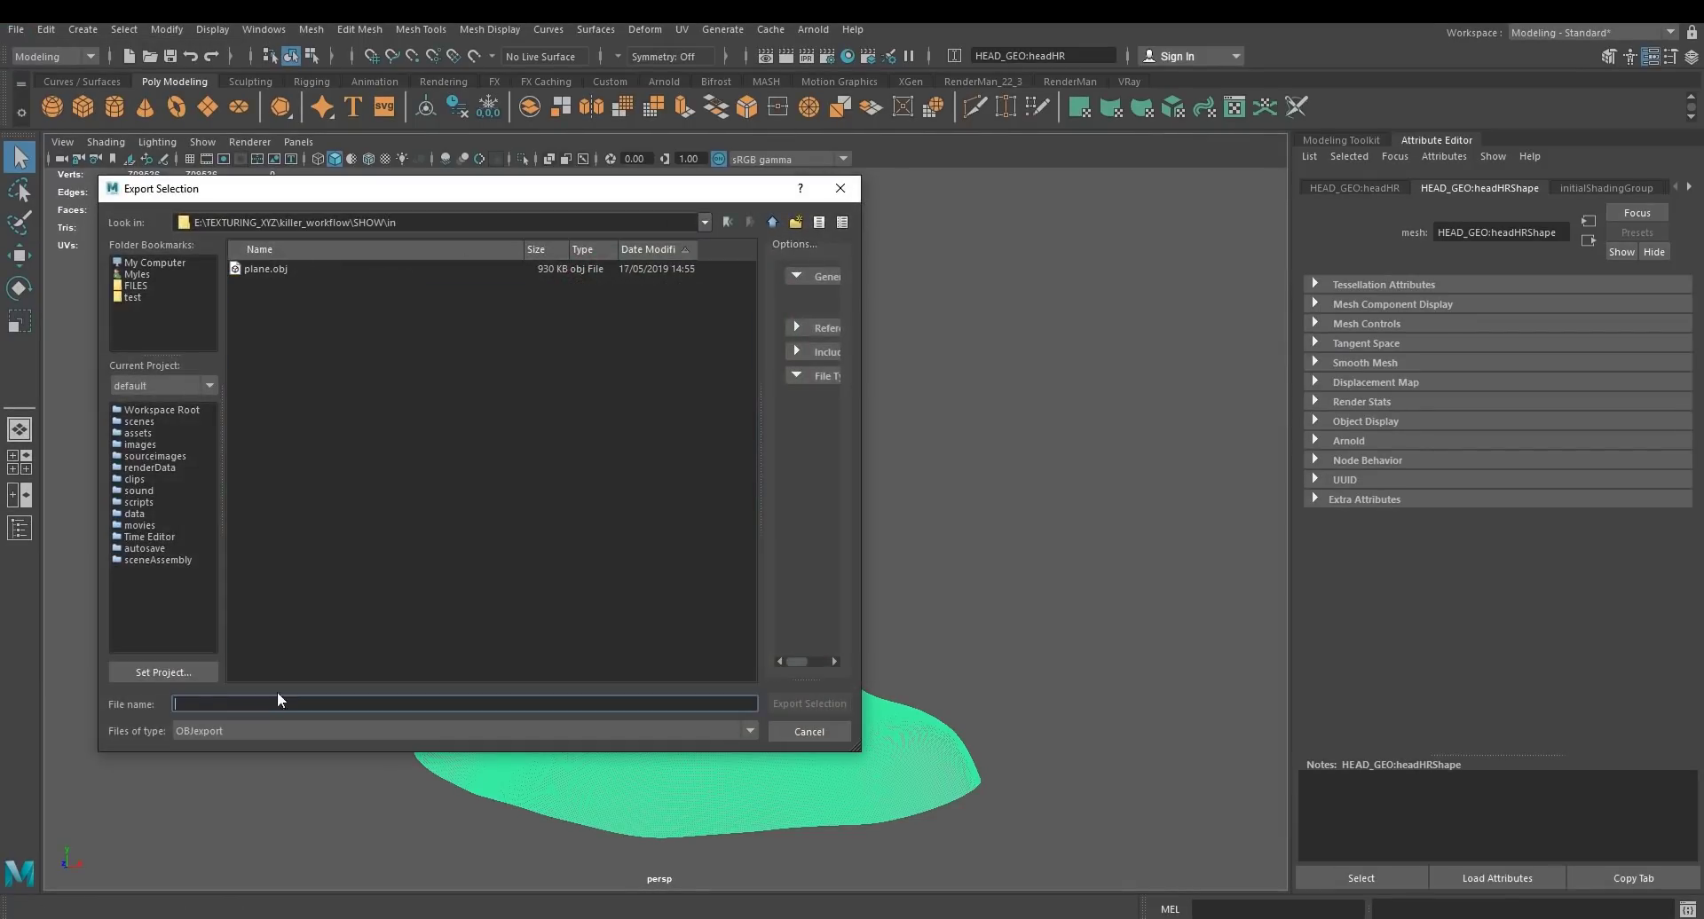
pyautogui.write('head')
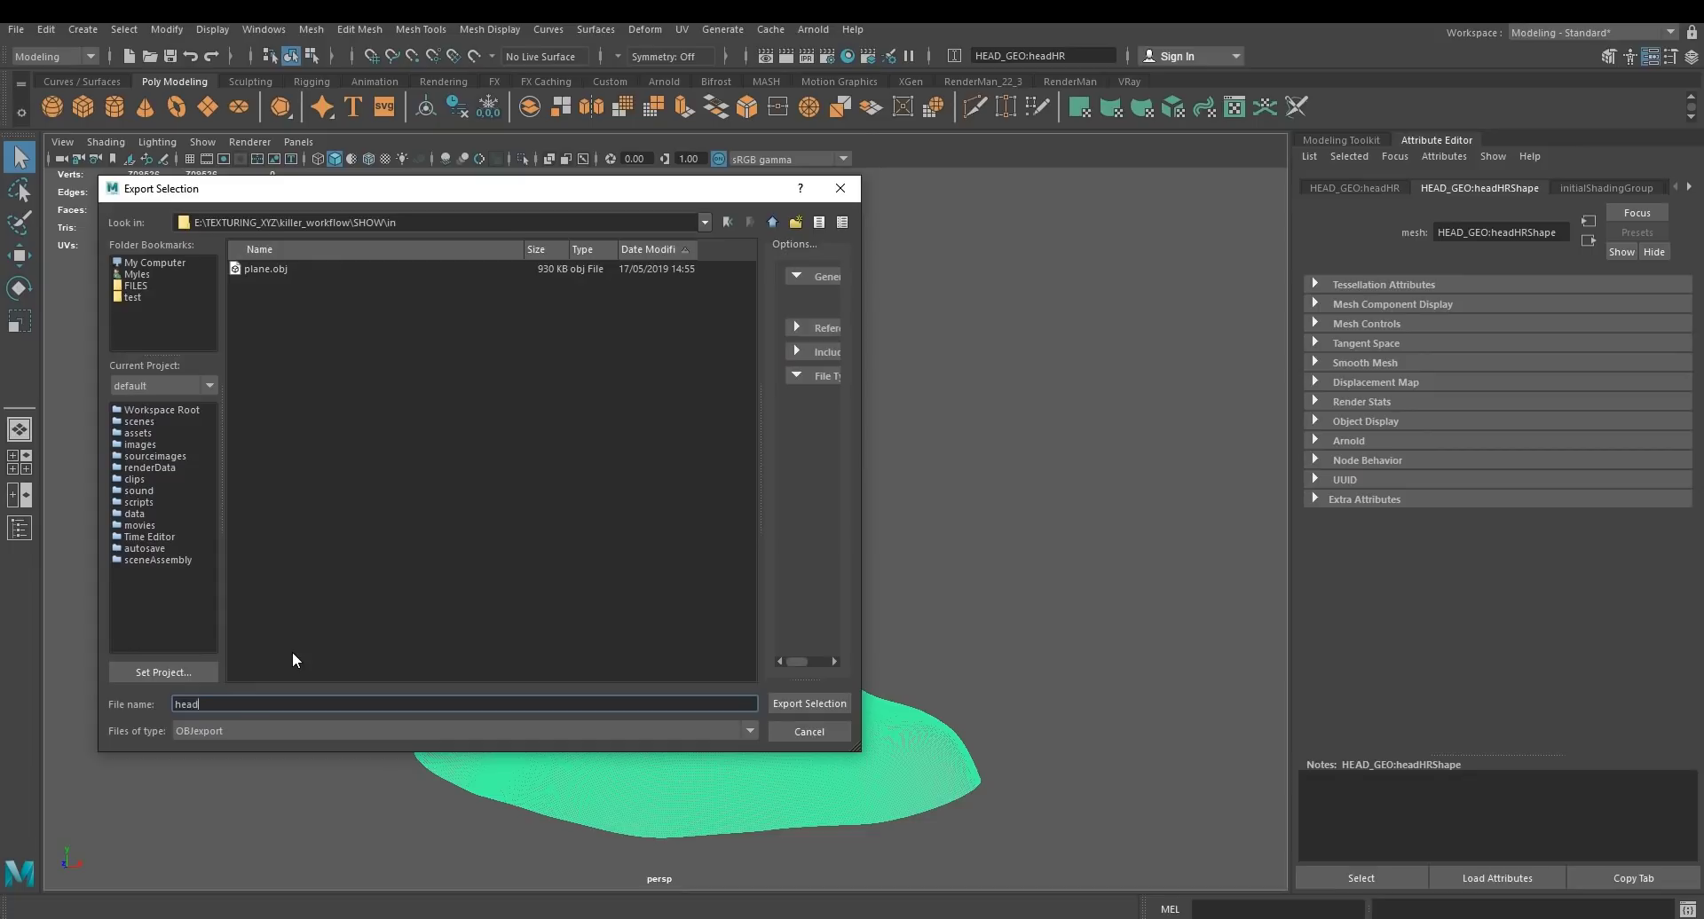
pyautogui.click(808, 701)
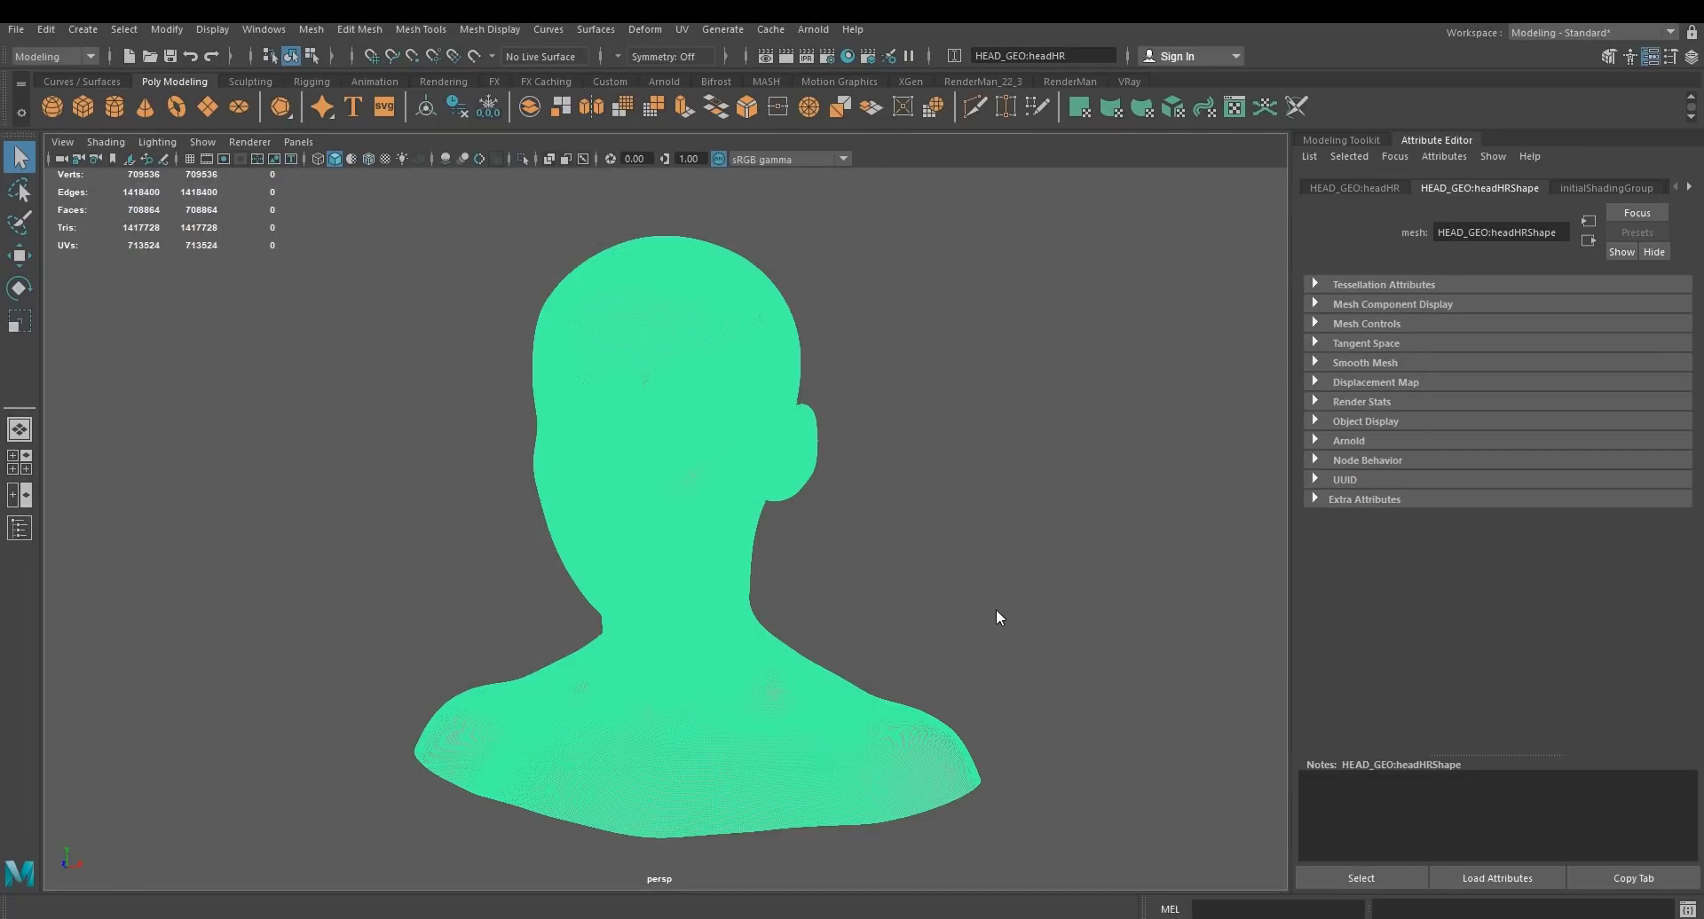
pyautogui.click(446, 646)
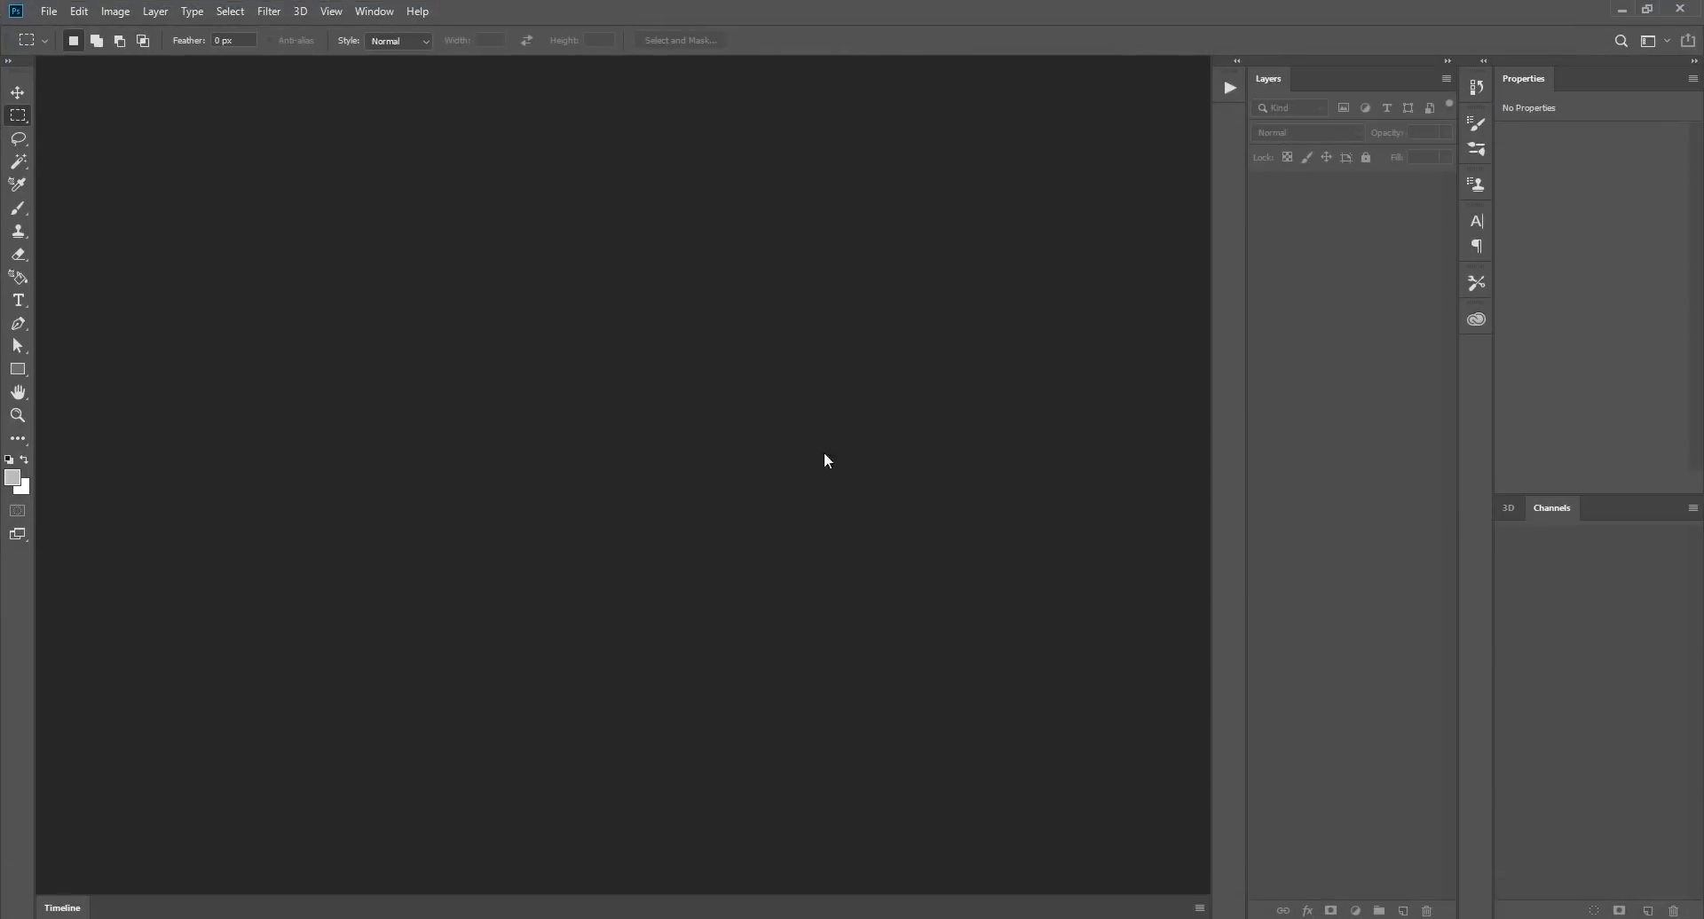
# Open face_CL_albedo.tif from the fullface folder in Photoshop
pyautogui.moveTo(373, 918)
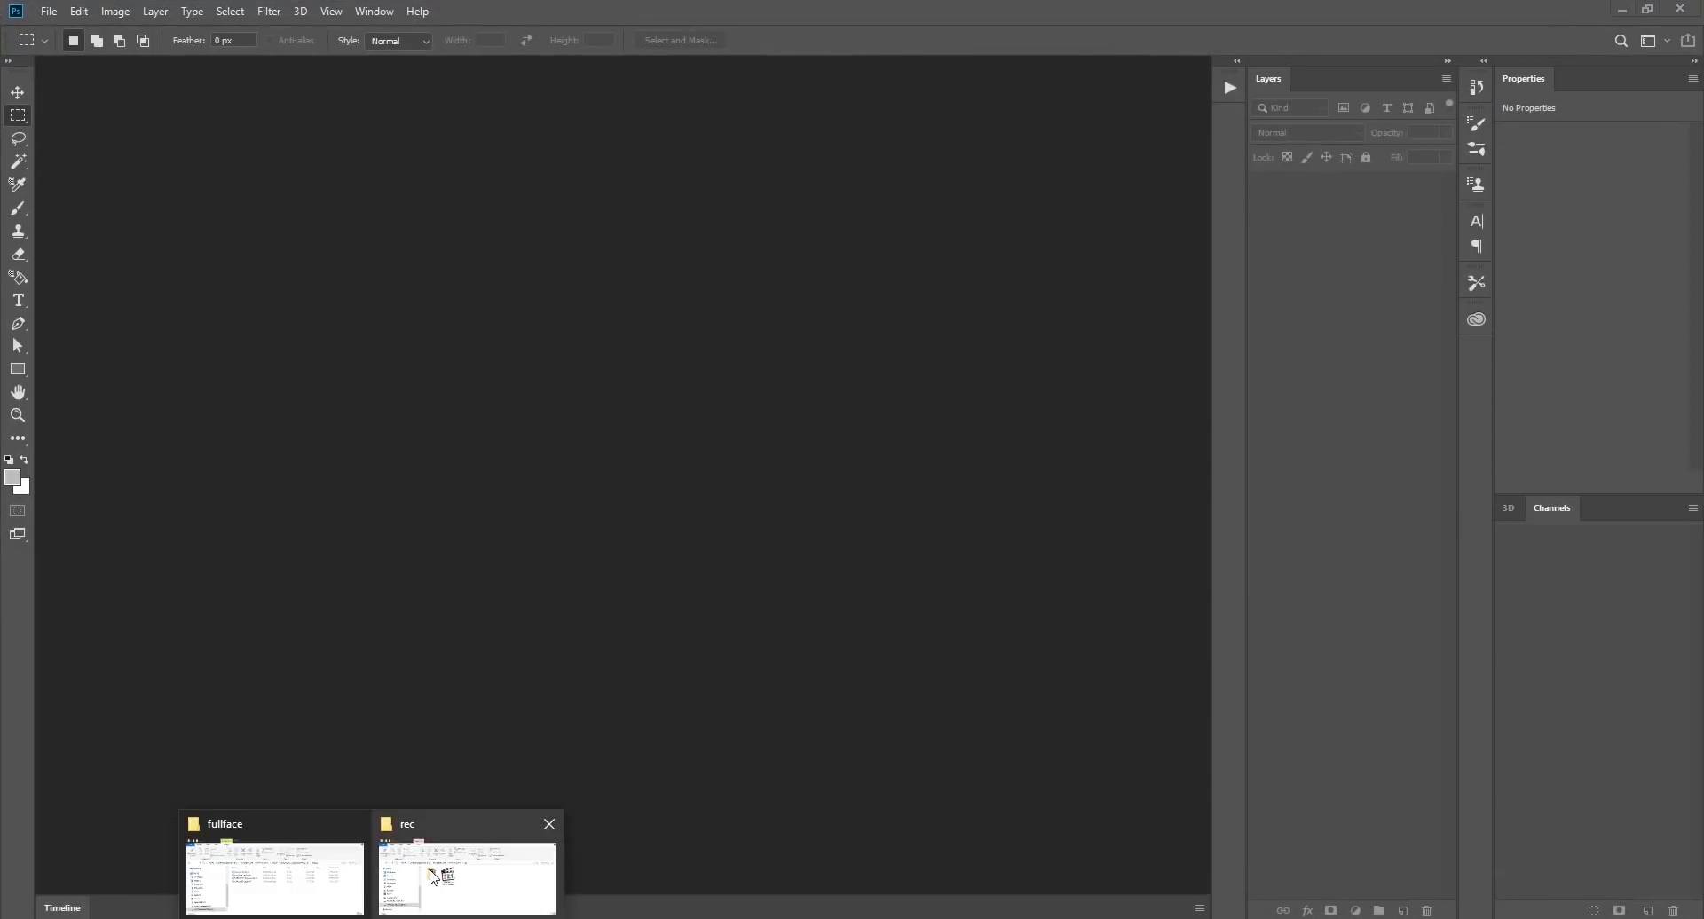
pyautogui.click(272, 865)
pyautogui.moveTo(679, 486); pyautogui.dragTo(828, 15)
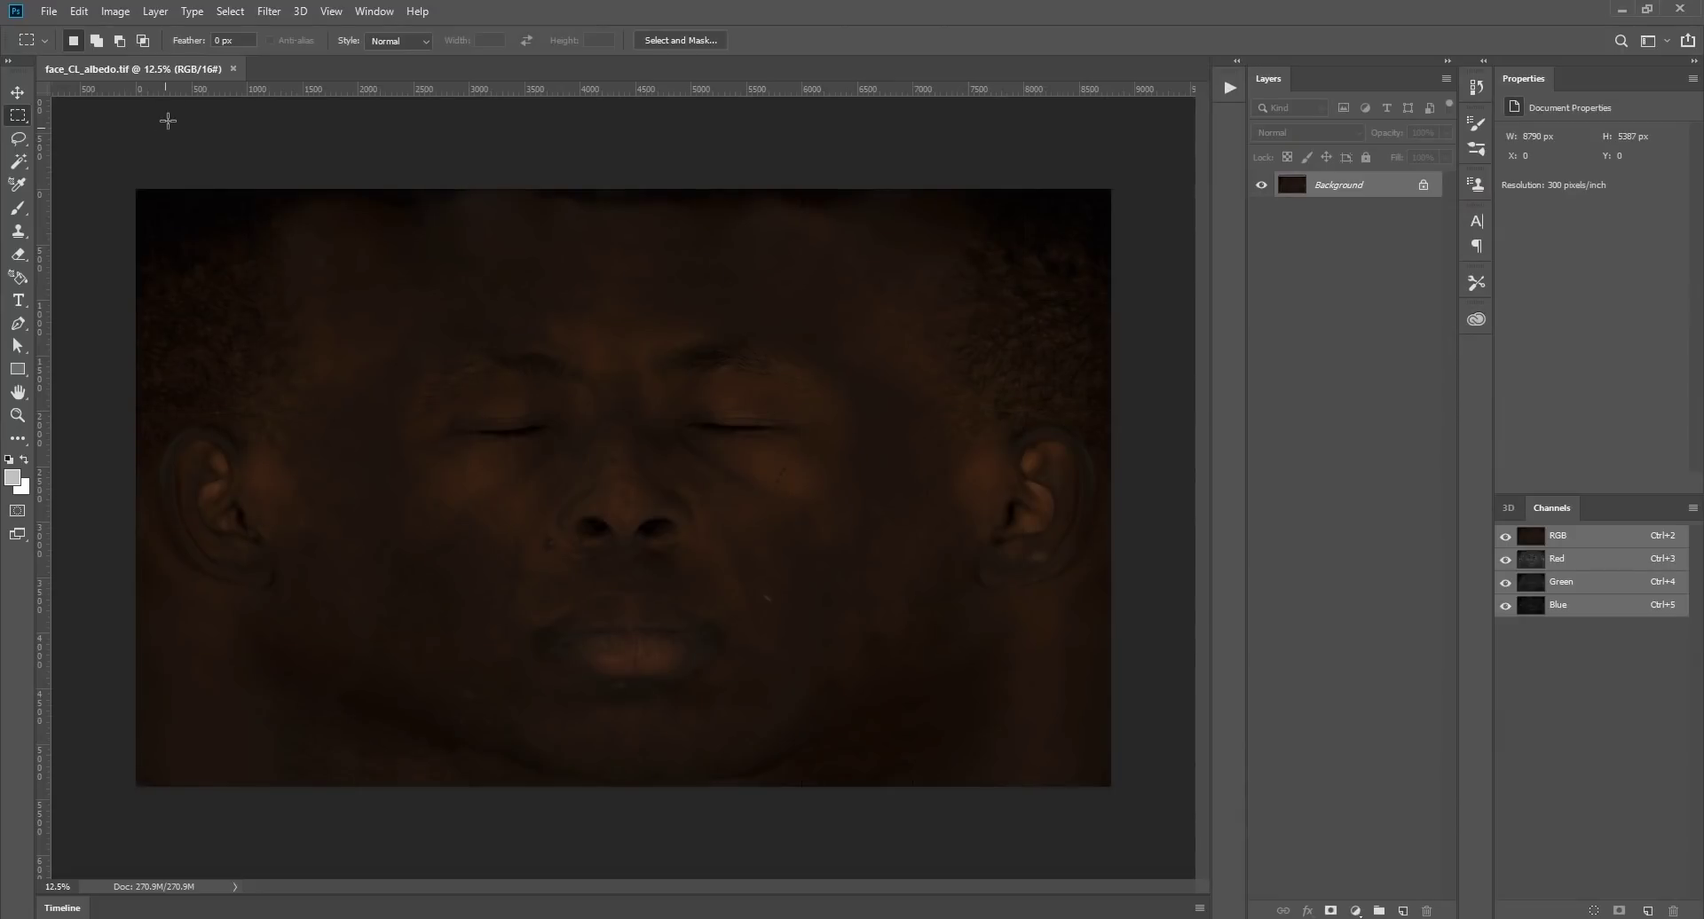
# Resize the image from 8790 x 5387 to 8192 x 5021 pixels
pyautogui.click(110, 12)
pyautogui.click(144, 148)
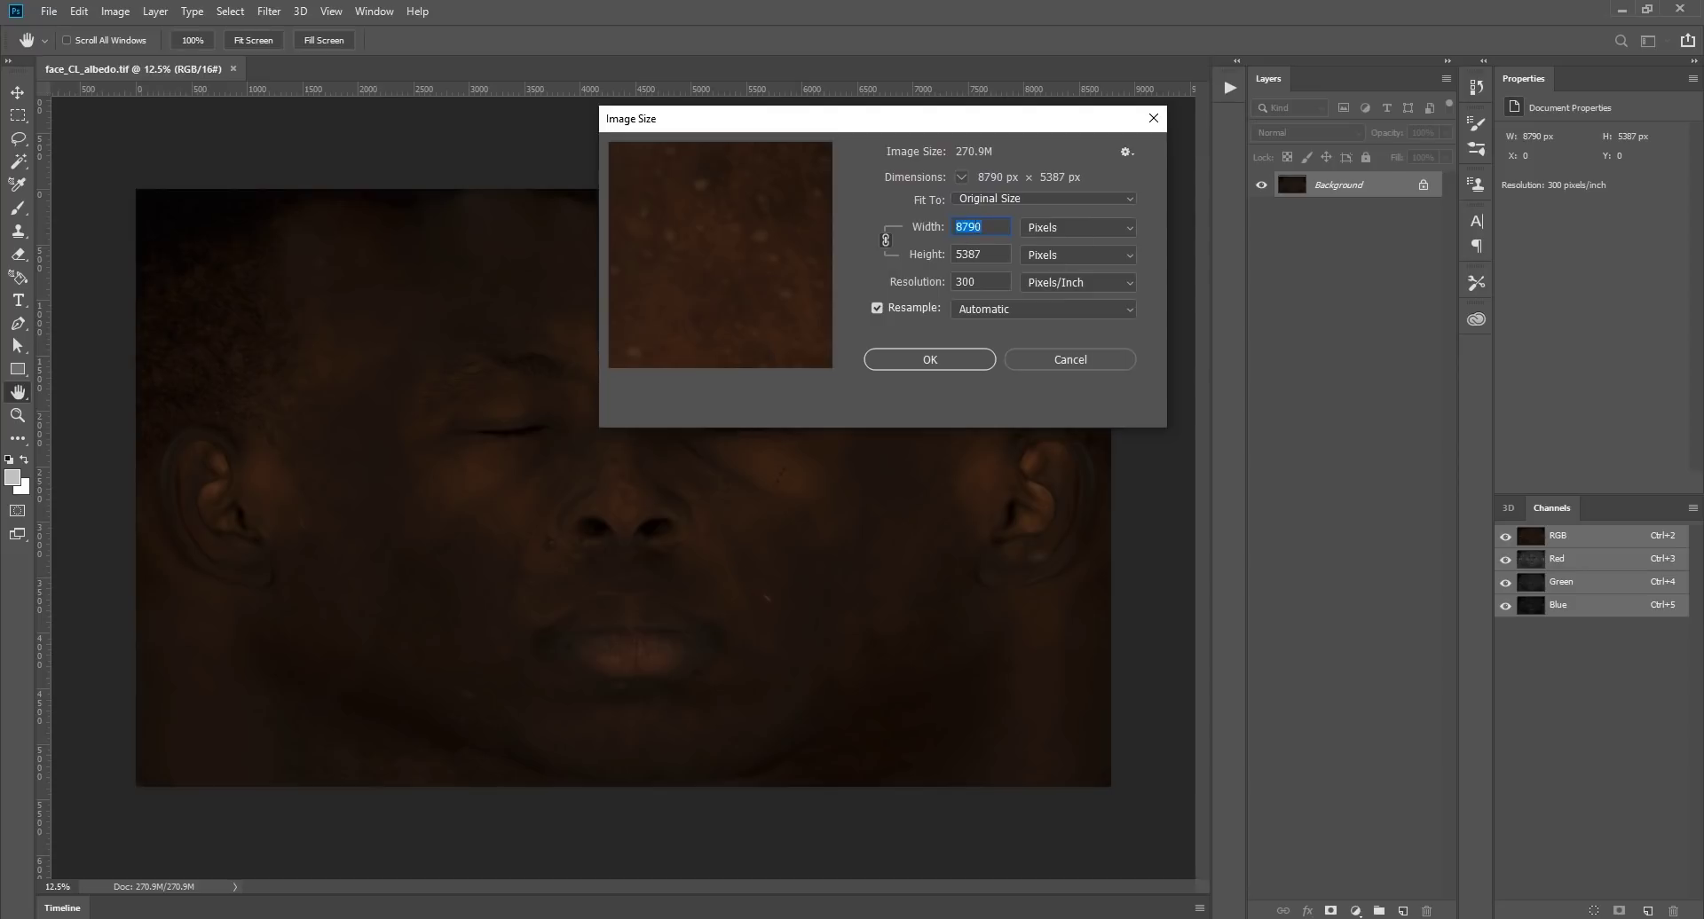
pyautogui.write('8192')
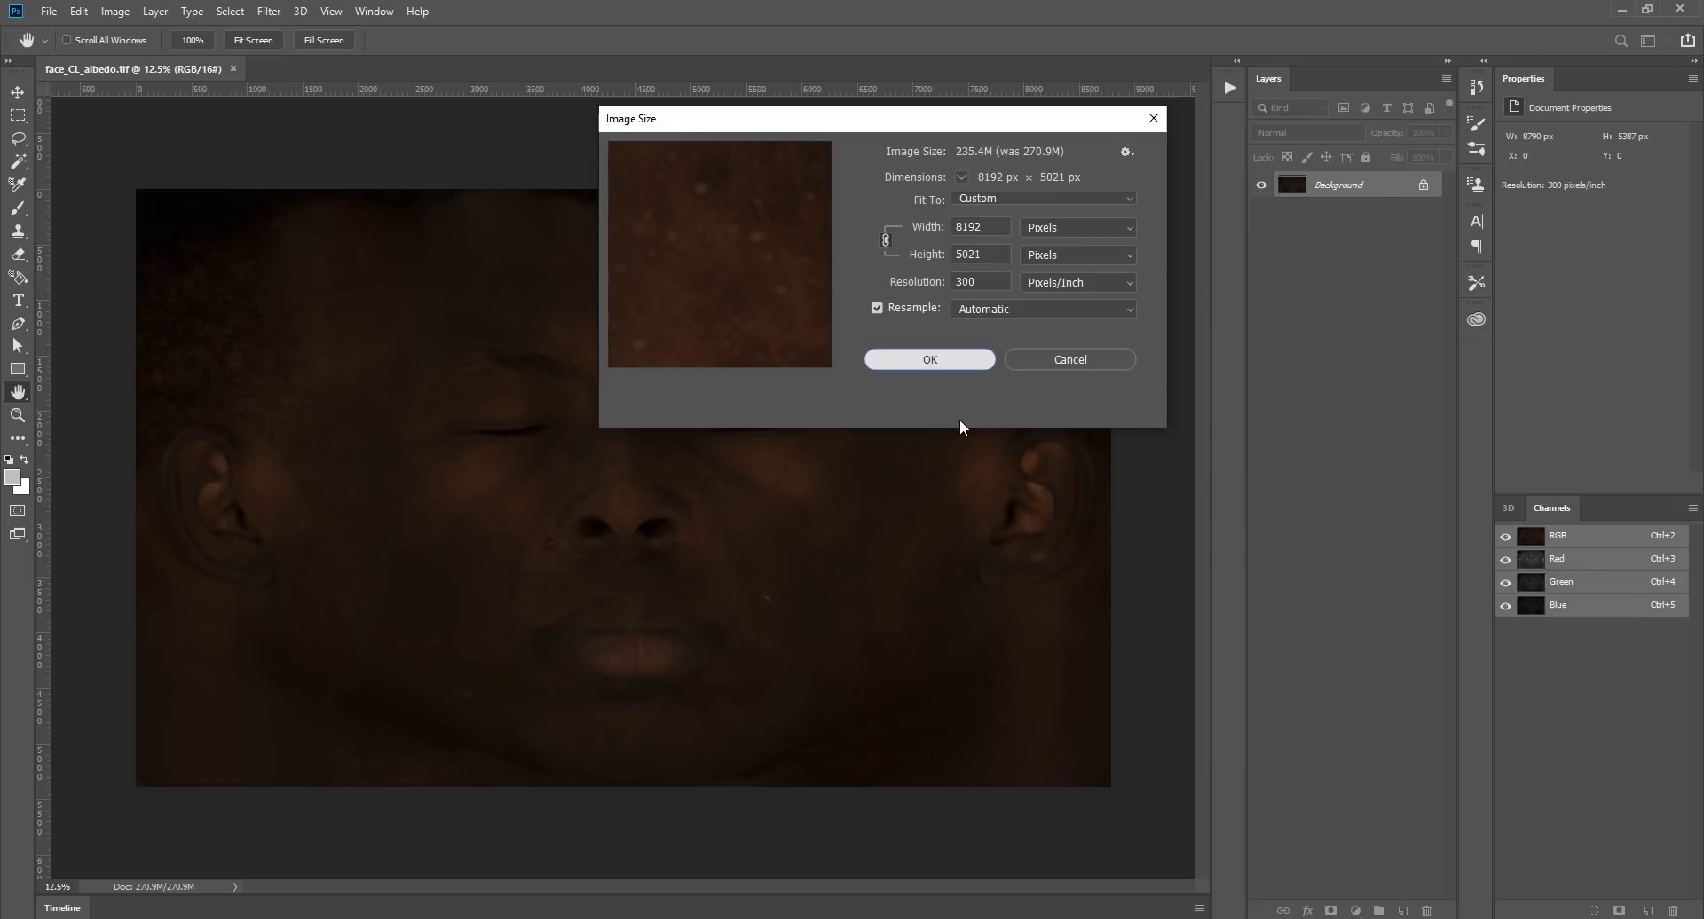
pyautogui.press('Return')
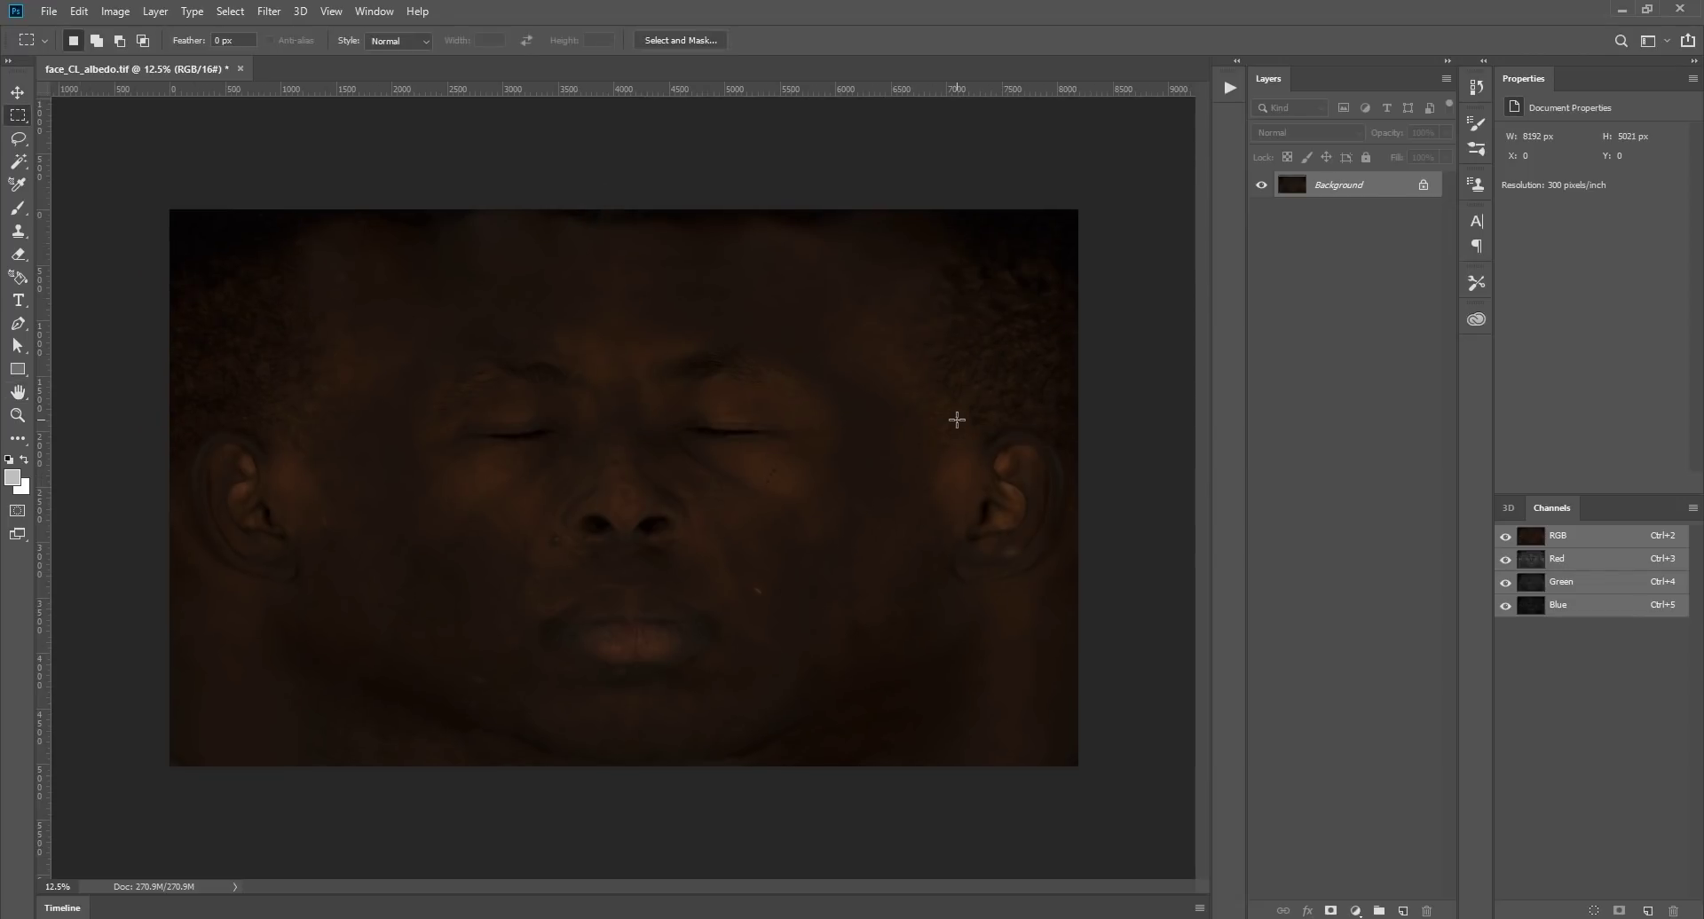
# Add a +2.48 Exposure adjustment layer and flip the canvas upside down
pyautogui.click(1355, 911)
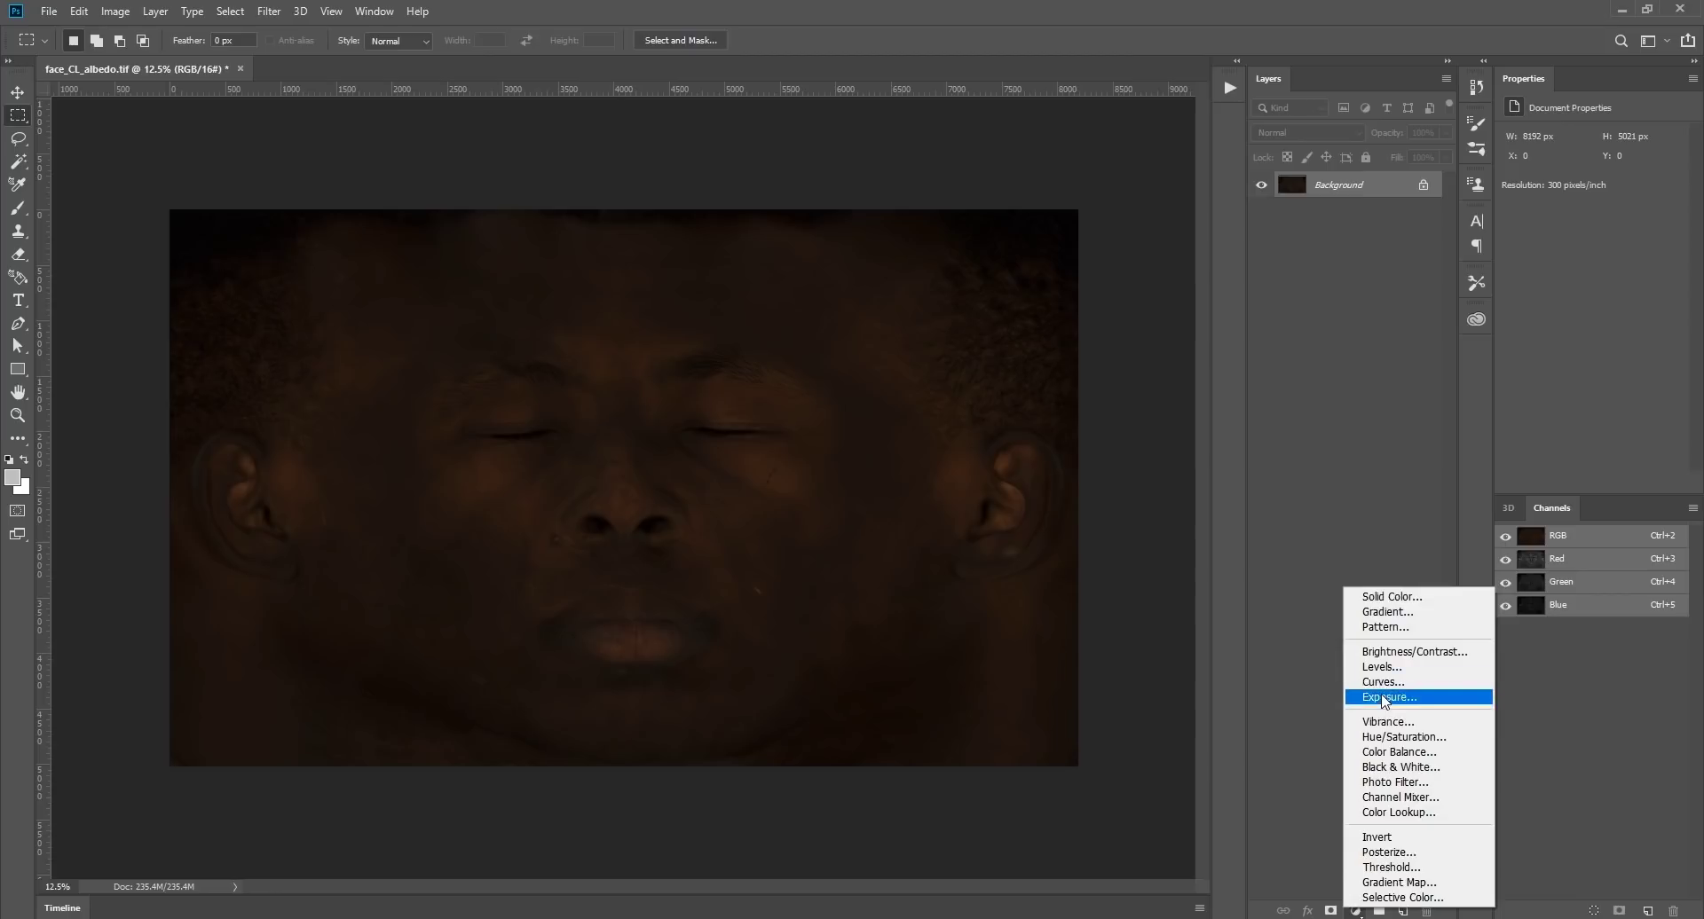
pyautogui.click(1407, 696)
pyautogui.moveTo(1595, 184); pyautogui.dragTo(1623, 183)
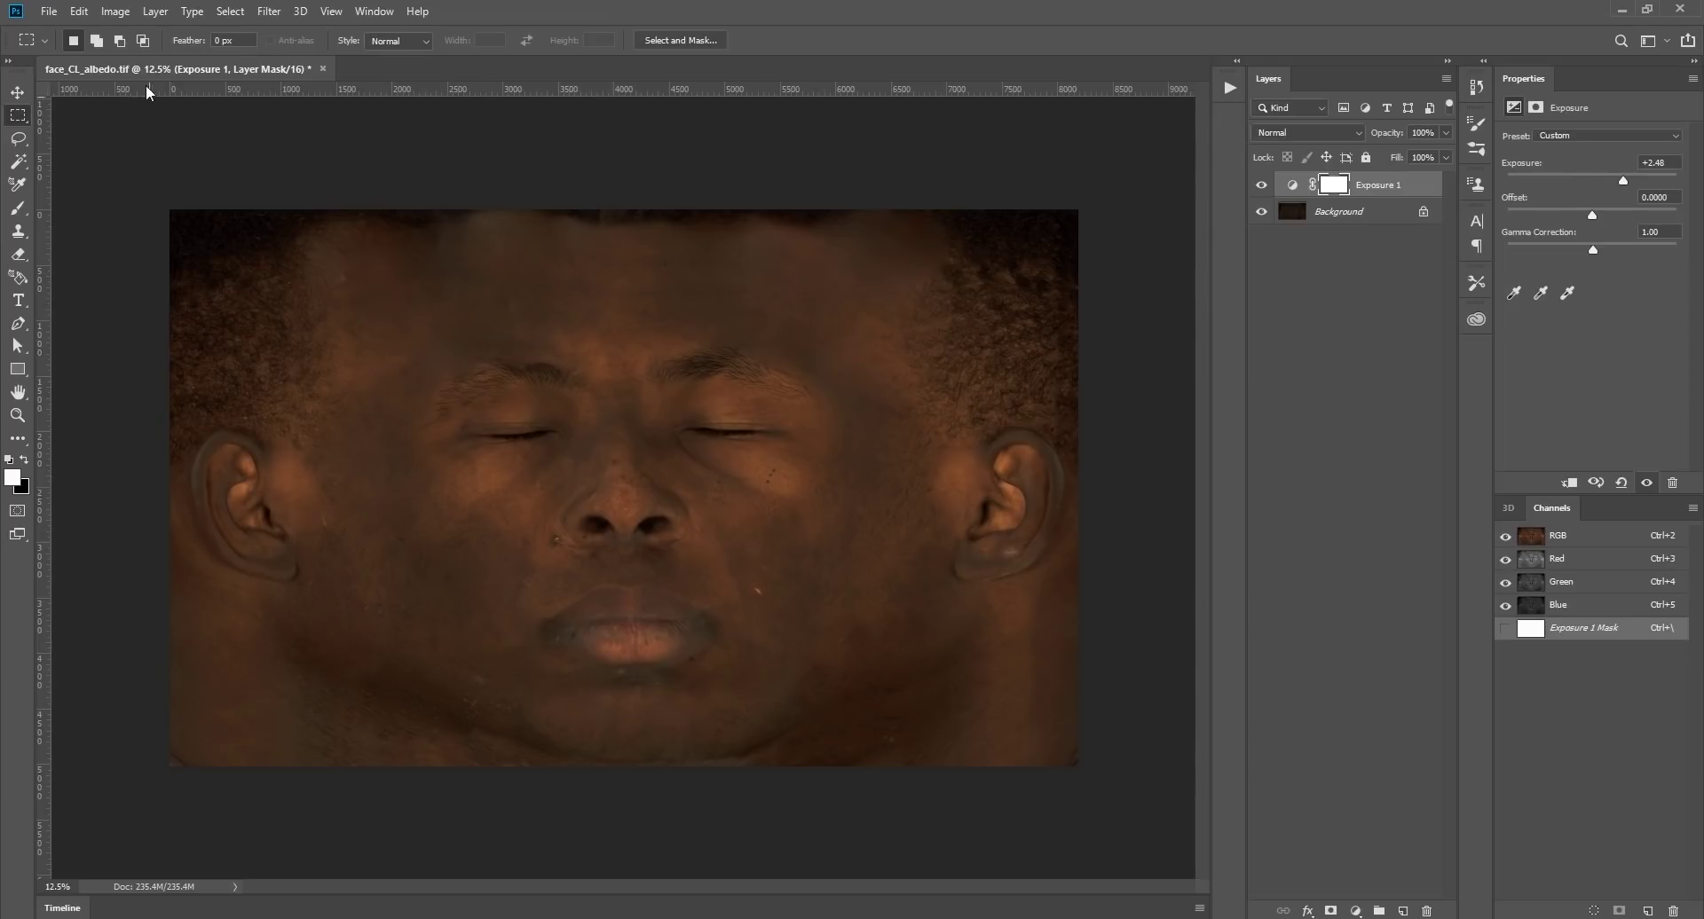
pyautogui.click(117, 16)
pyautogui.moveTo(173, 180)
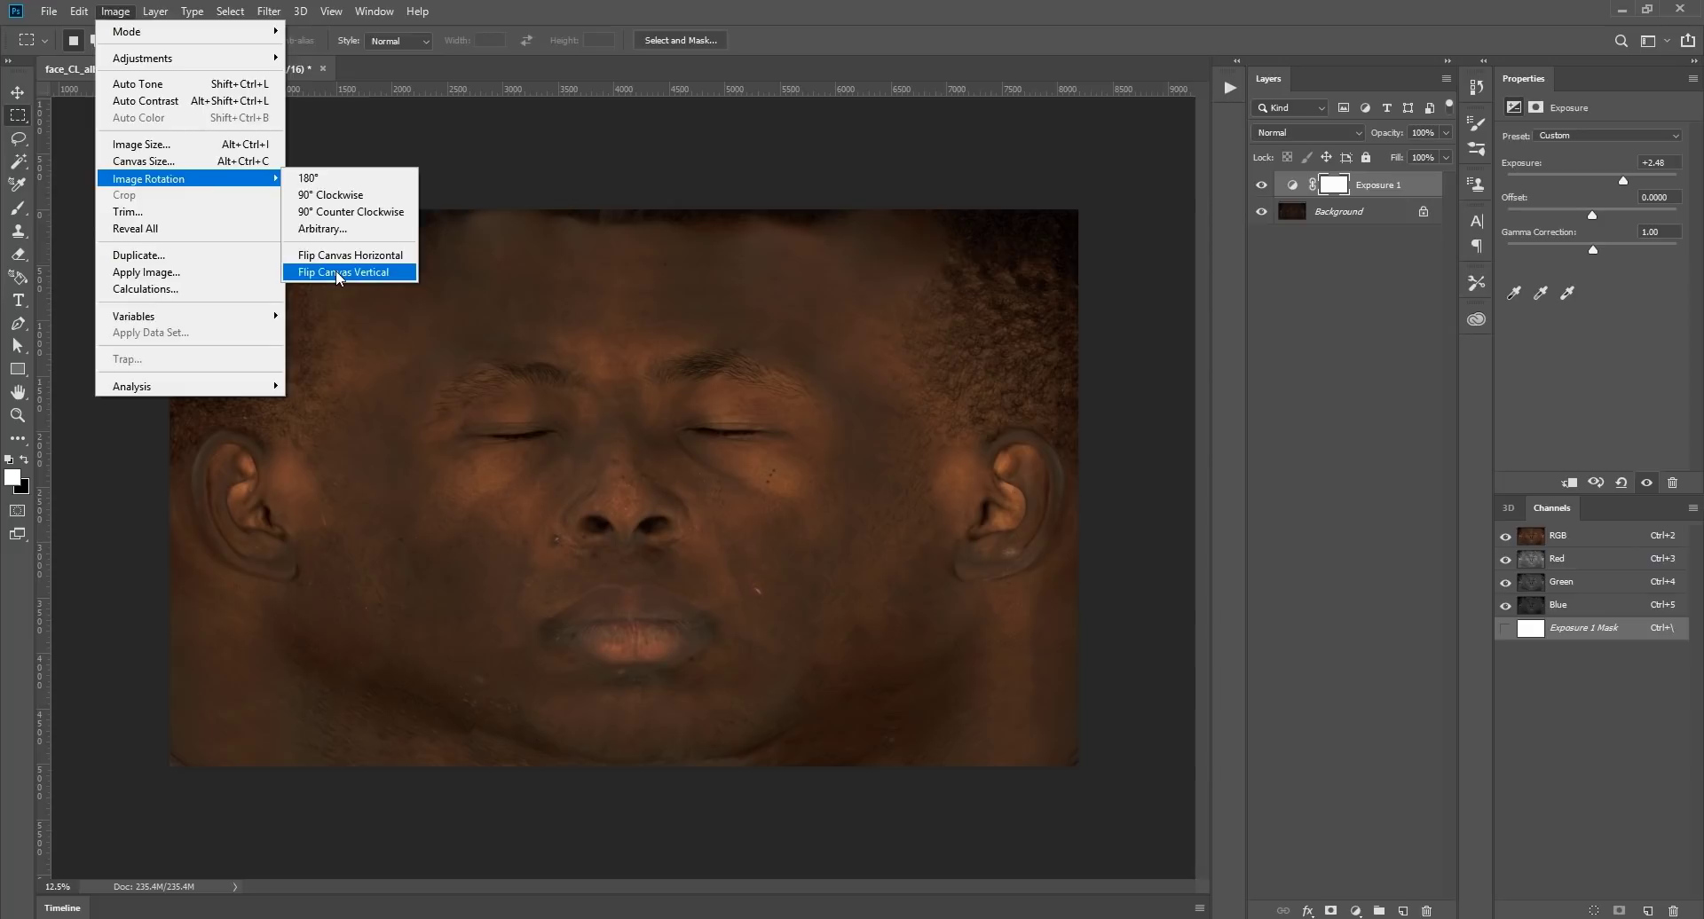
pyautogui.click(337, 273)
# Save the albedo image as the JPEG low-def.jpg in the fullface folder
pyautogui.click(52, 12)
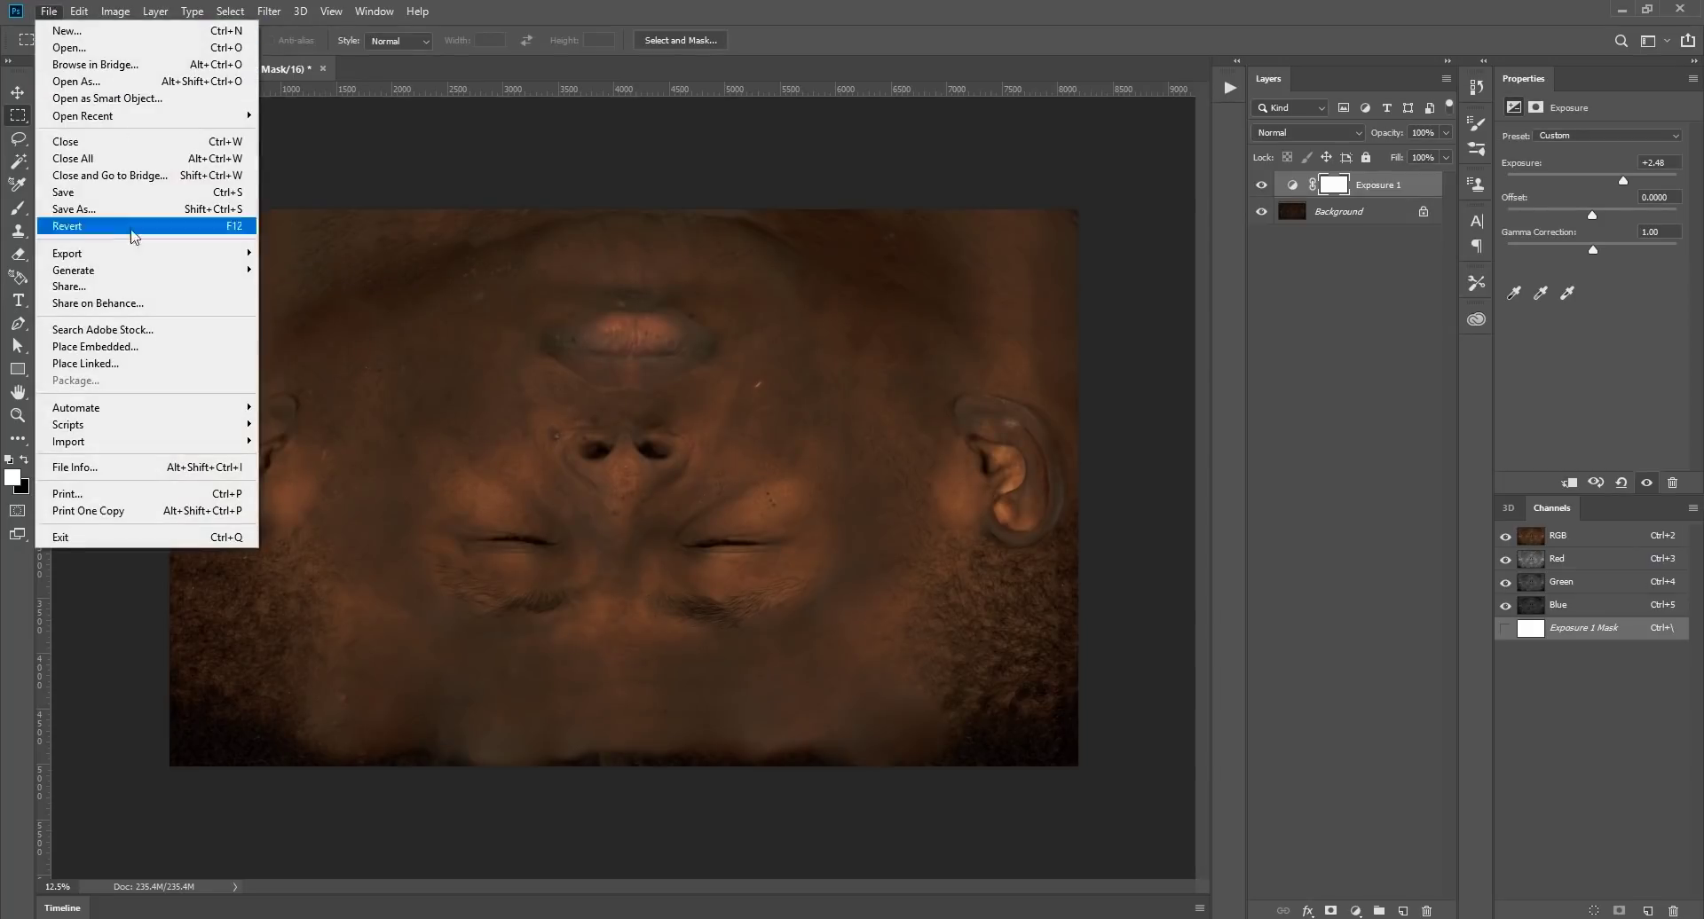
pyautogui.click(133, 210)
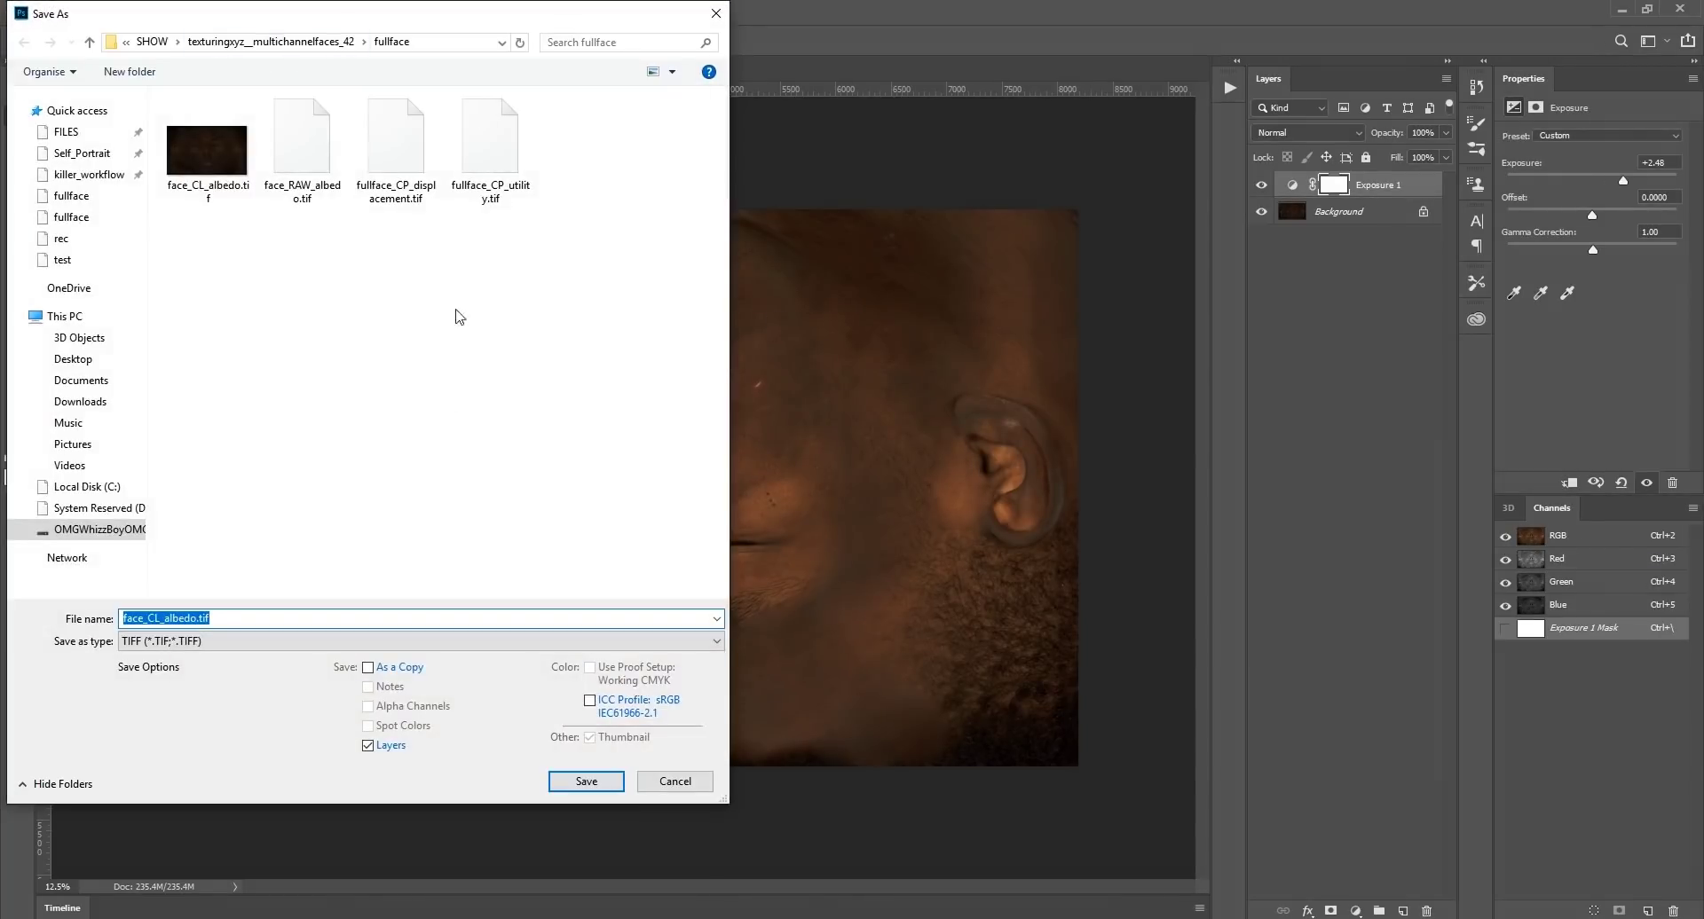
pyautogui.click(232, 641)
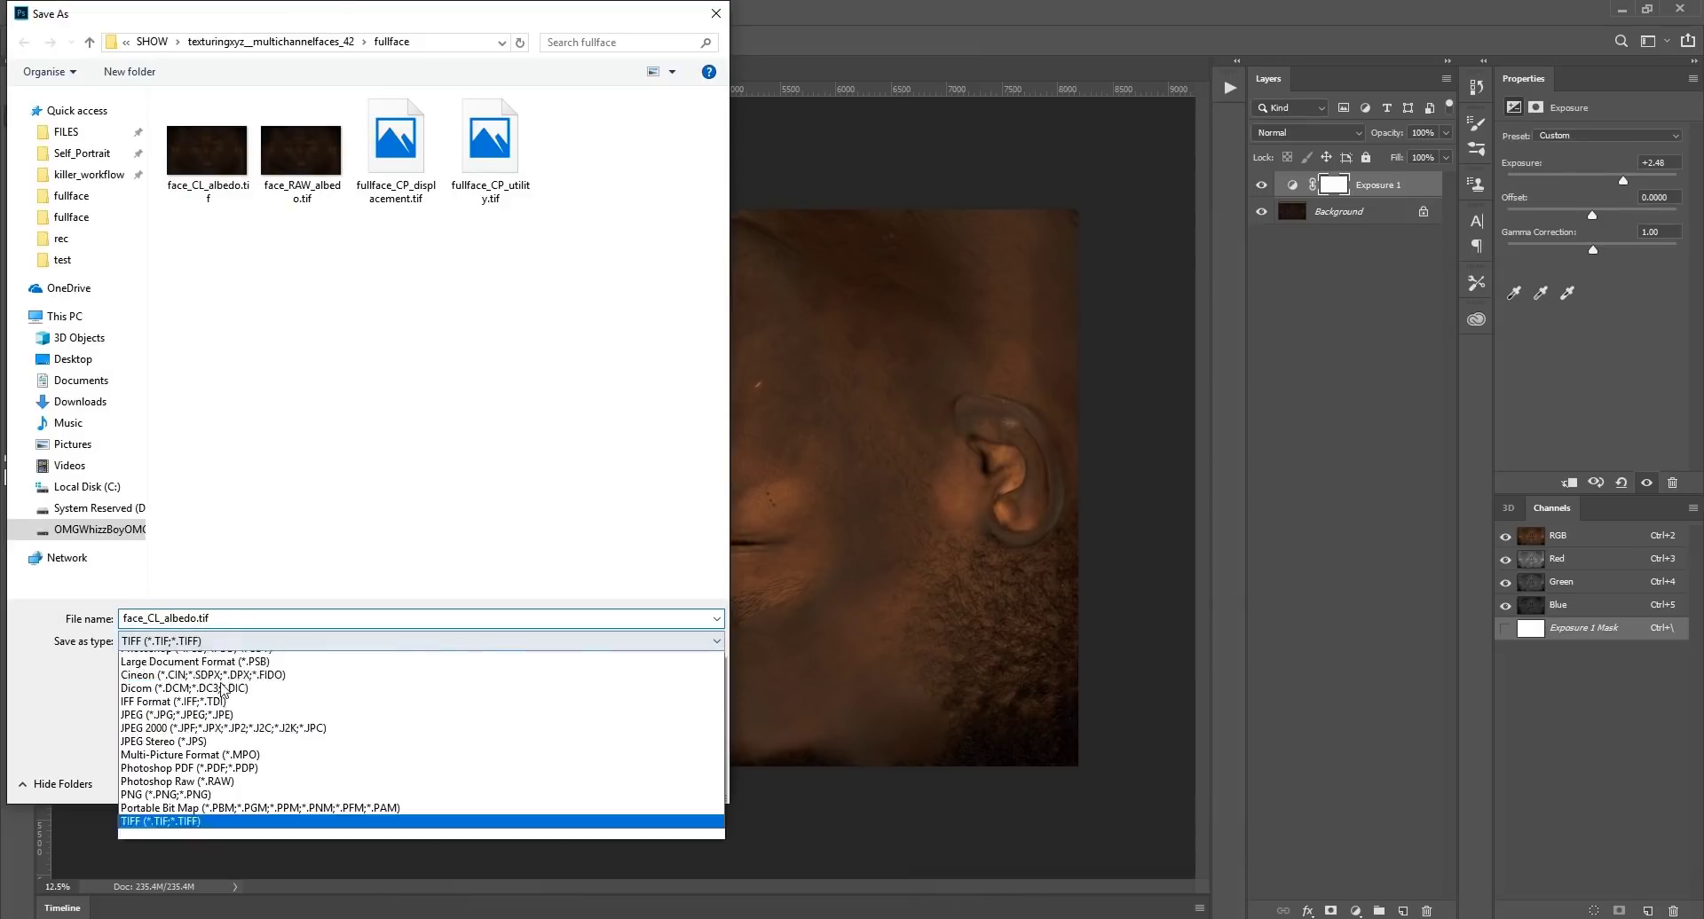
pyautogui.click(163, 726)
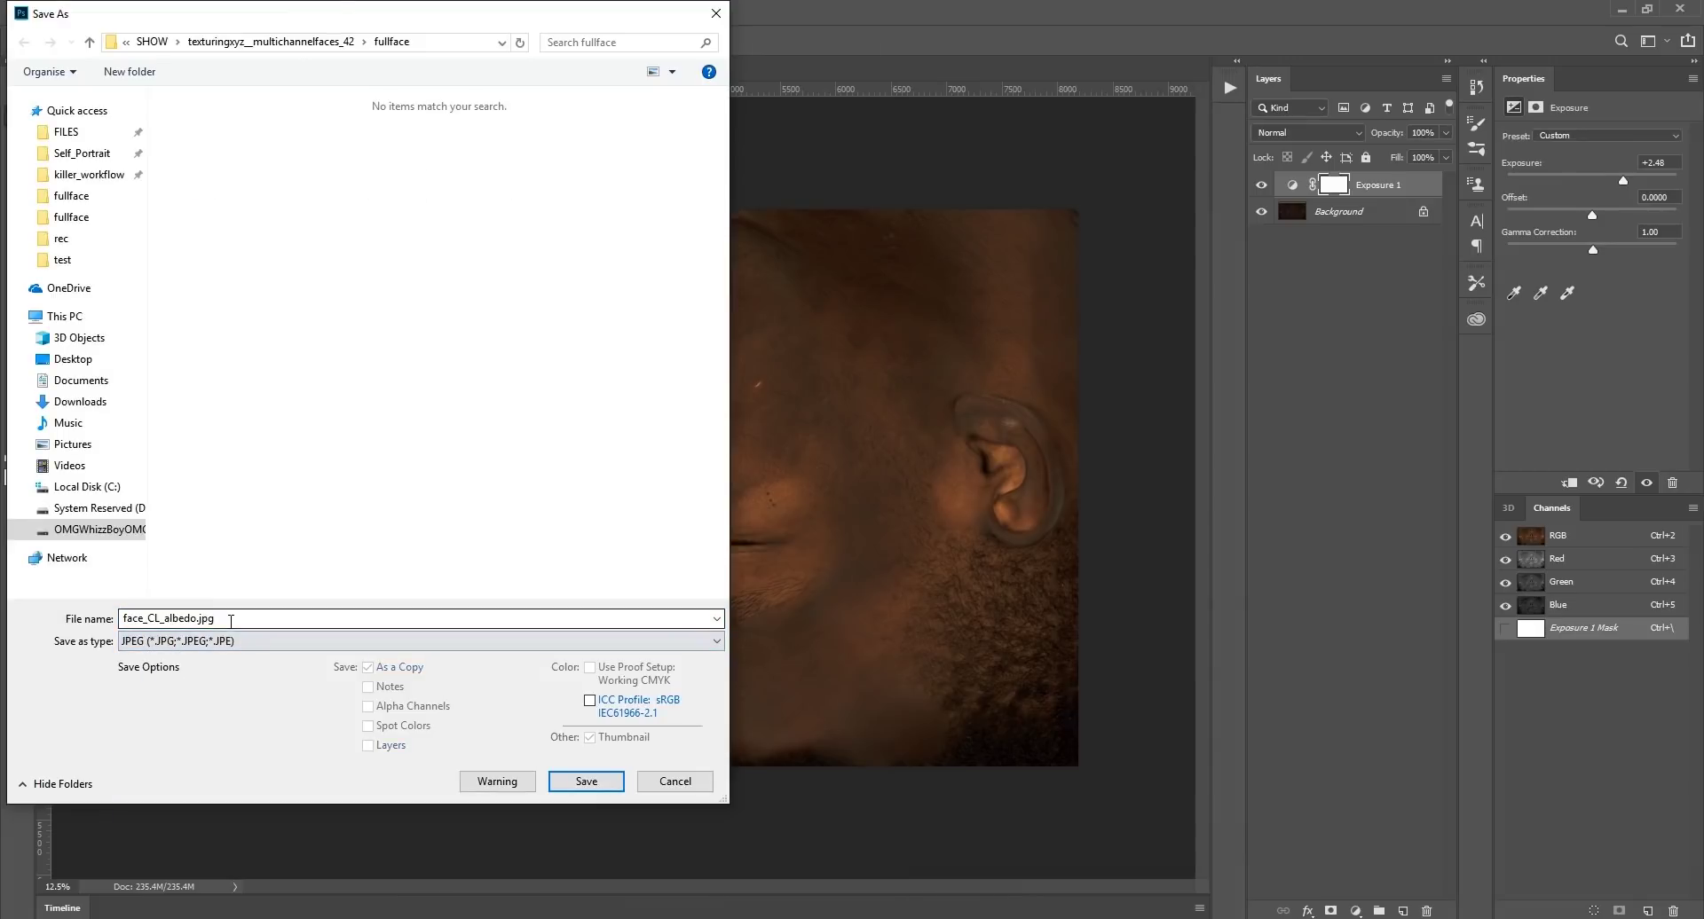
pyautogui.press('BackSpace')
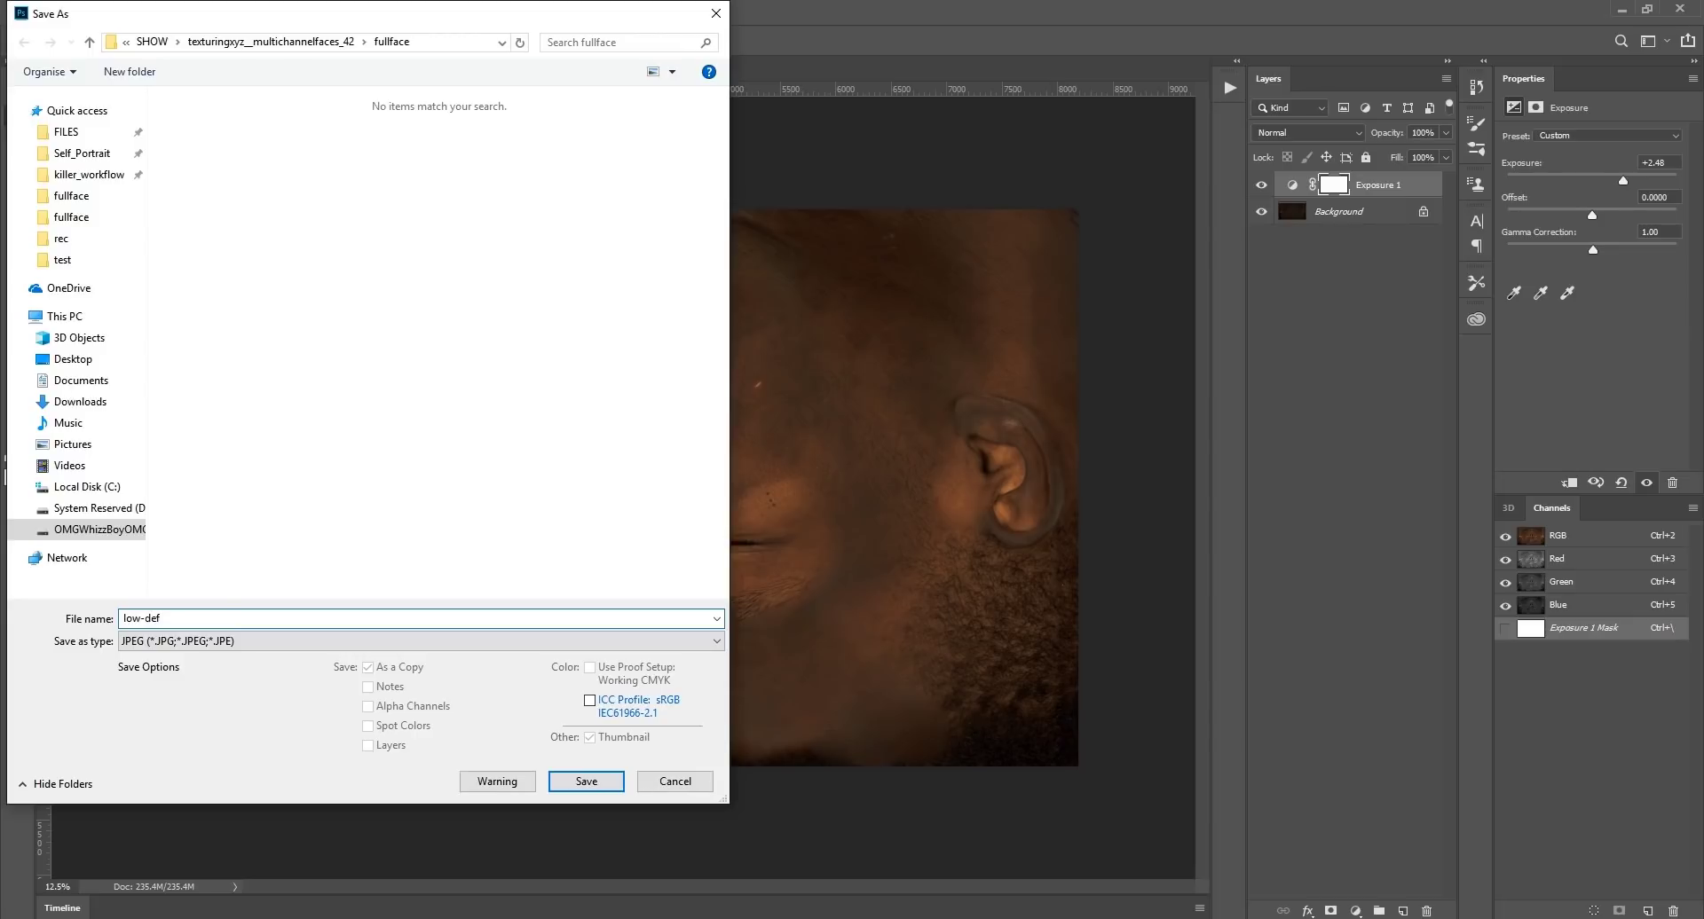
pyautogui.click(617, 789)
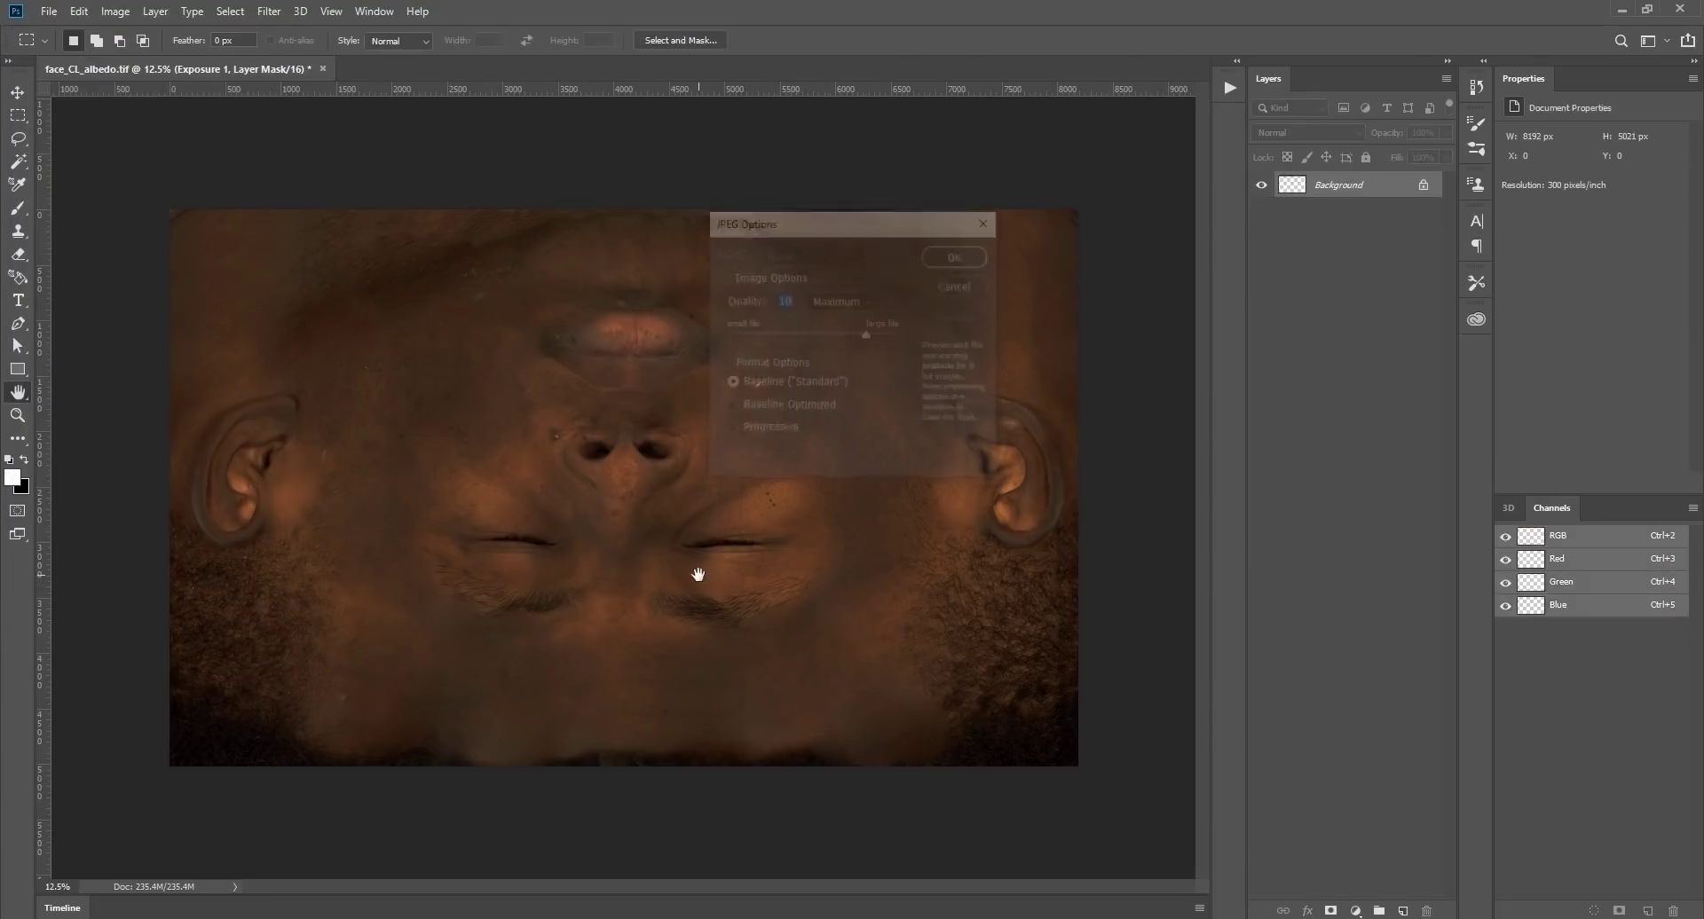
pyautogui.click(939, 258)
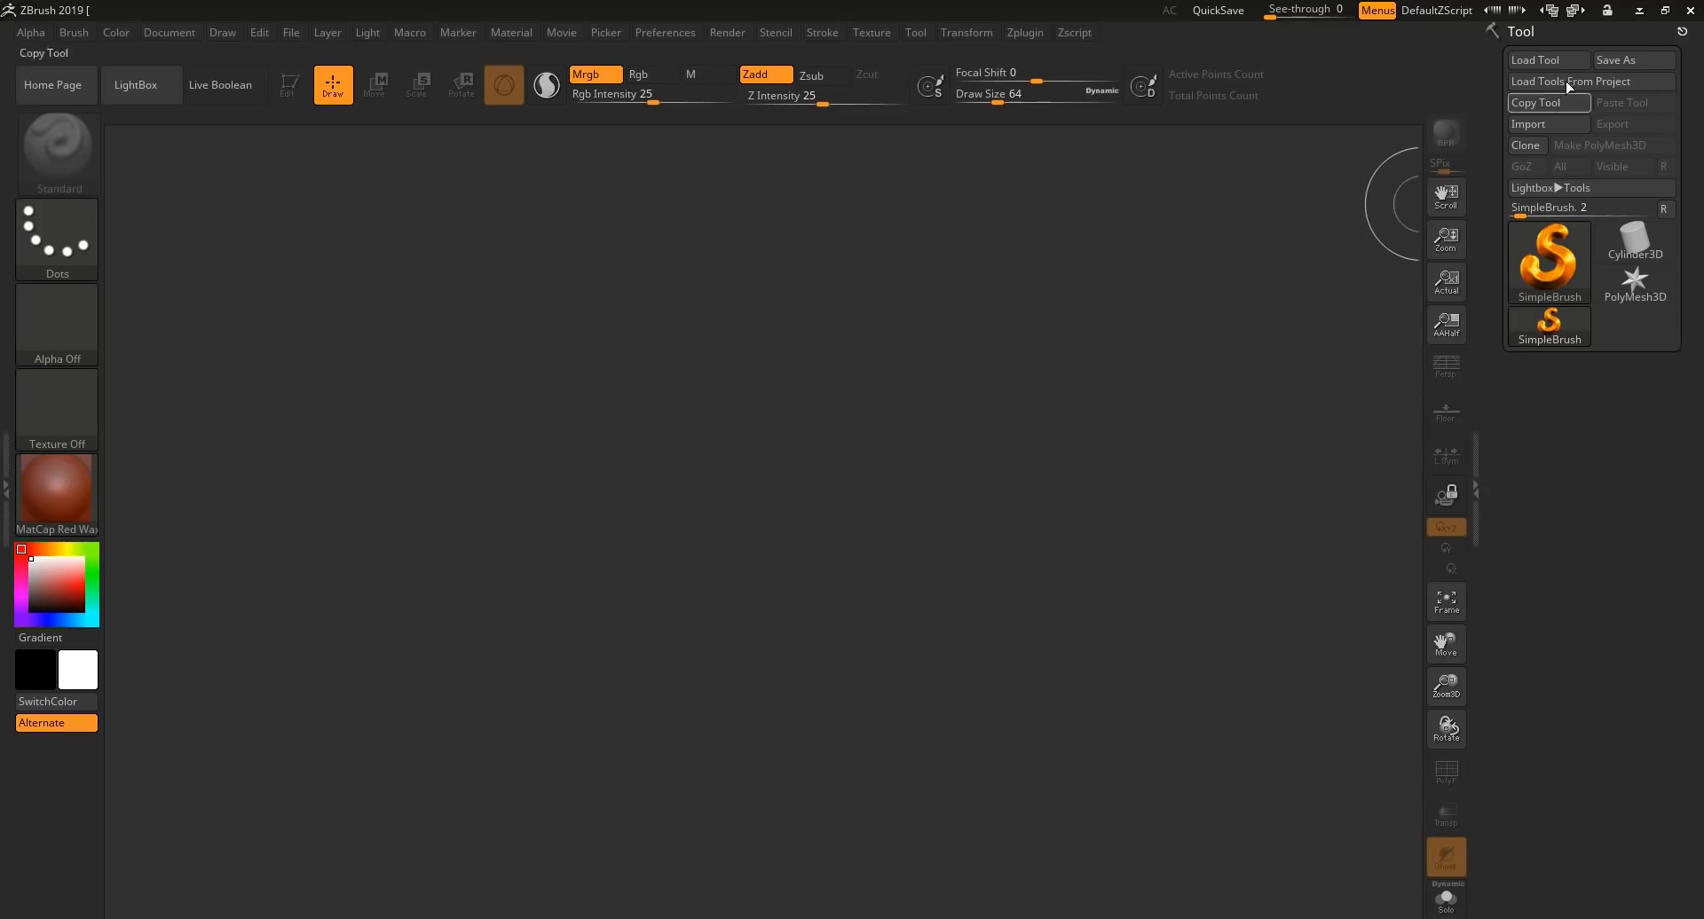
# Import head.obj from the 'in' folder as the current ZBrush tool
pyautogui.click(1551, 125)
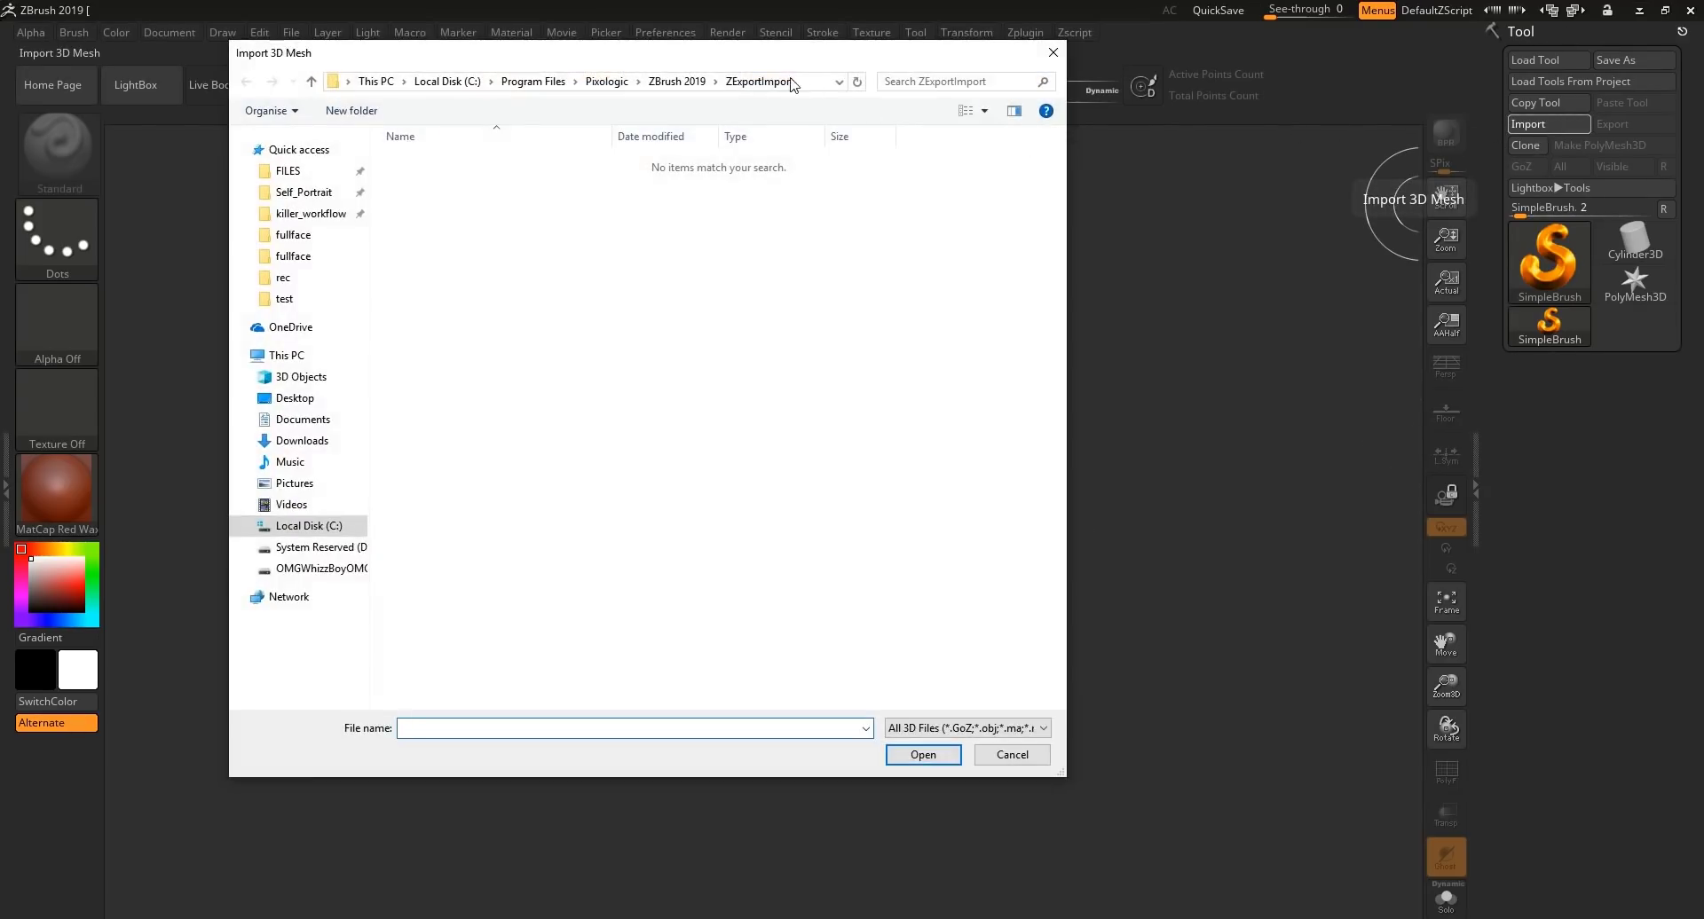
pyautogui.click(793, 81)
pyautogui.write('E:\\TEXTURING_XYZ\\killer_workflow\\SHOW\\in')
pyautogui.press('Return')
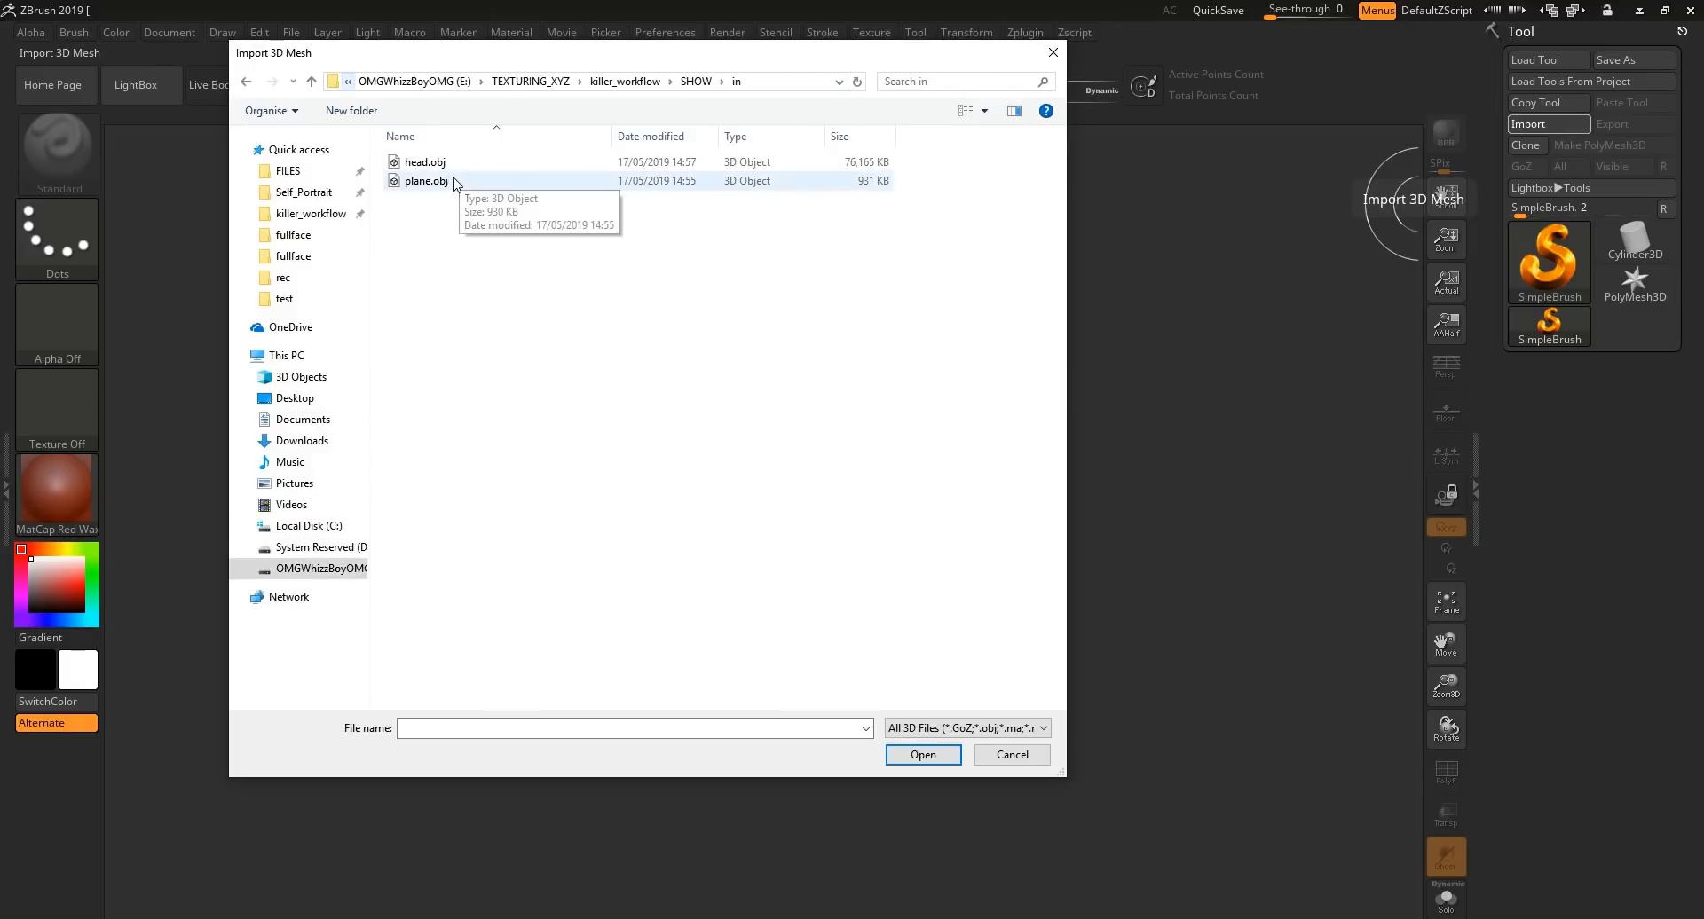
pyautogui.doubleClick(430, 162)
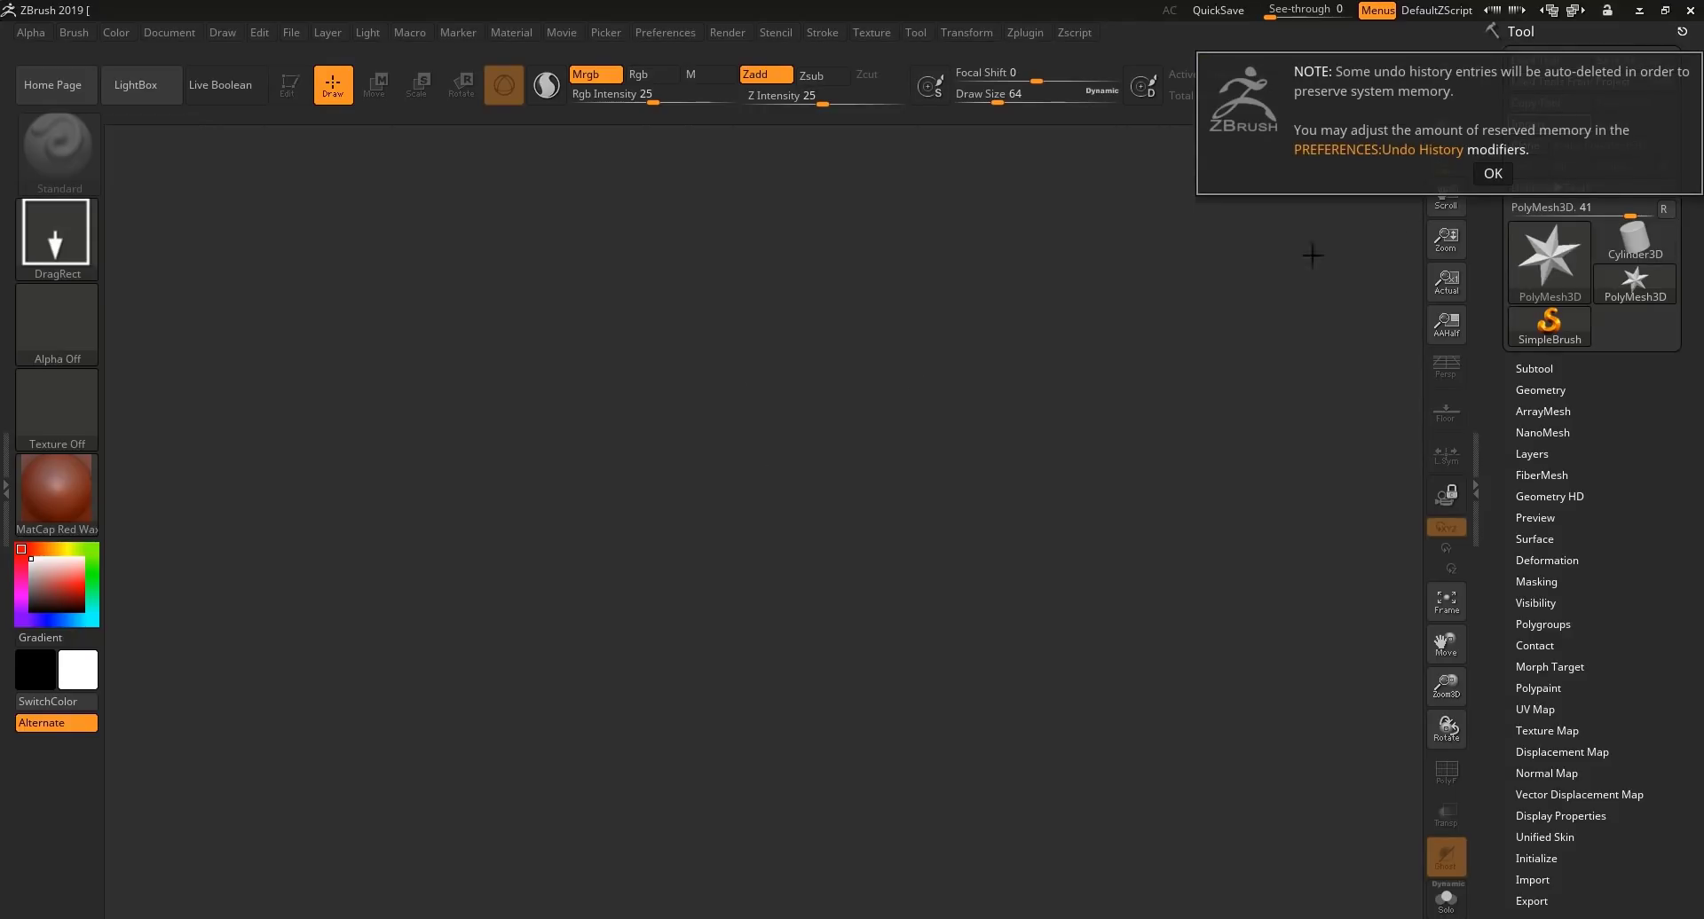
# Draw the head on the canvas, enter edit mode, and apply BasicMaterial
pyautogui.click(1493, 173)
pyautogui.moveTo(723, 533); pyautogui.dragTo(739, 890)
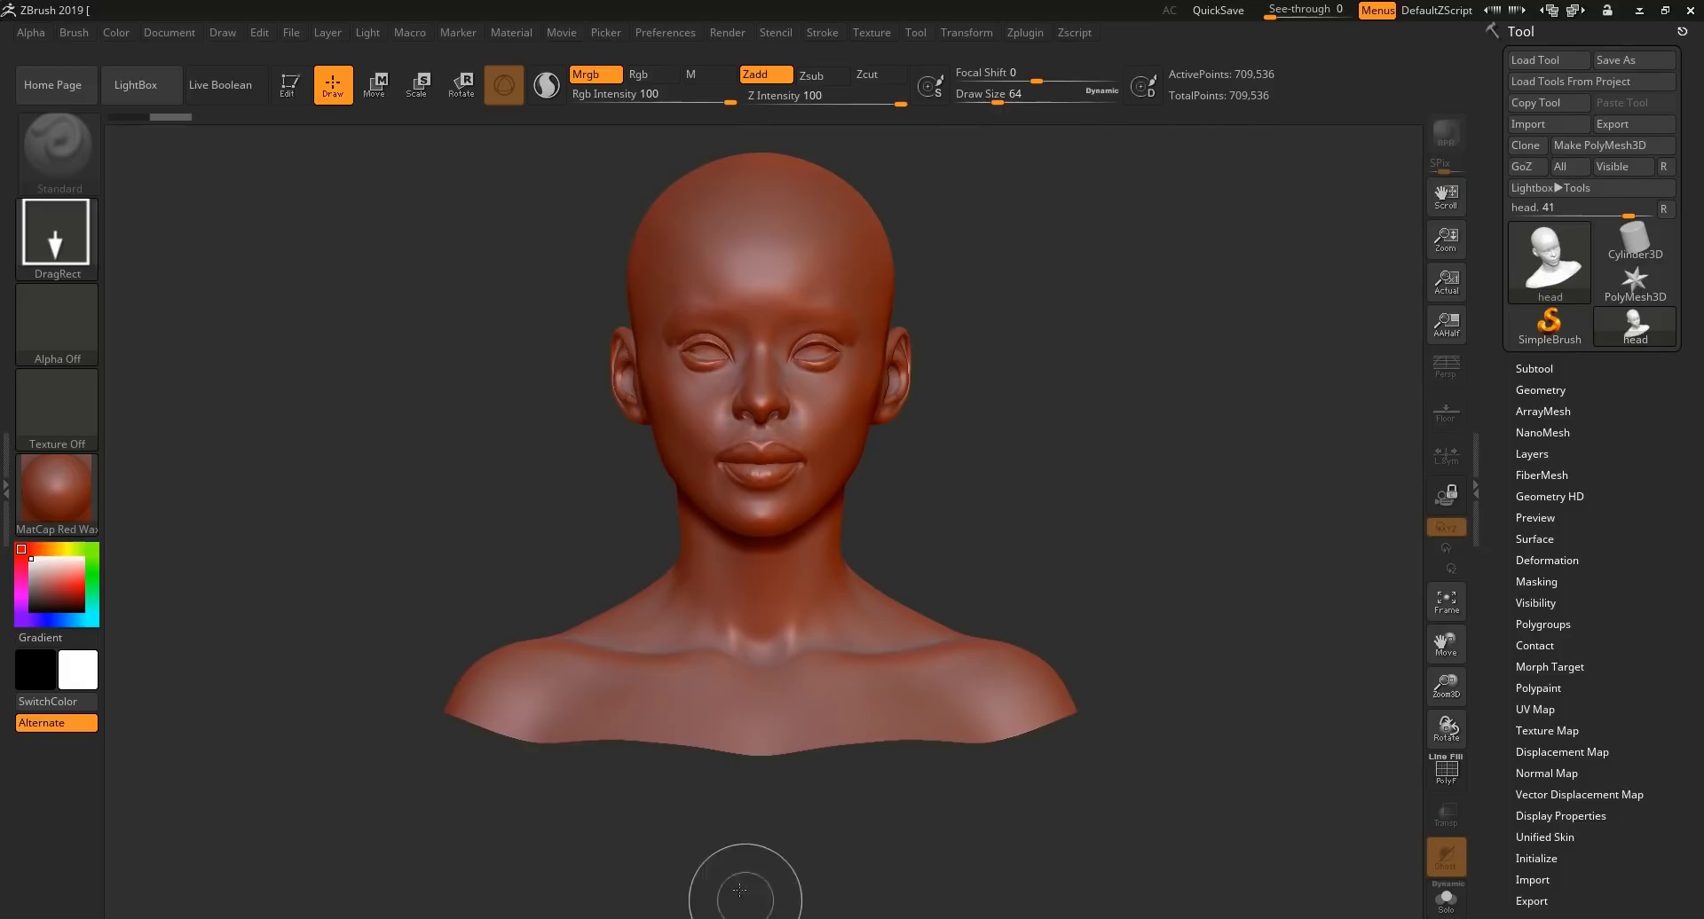
pyautogui.press('t')
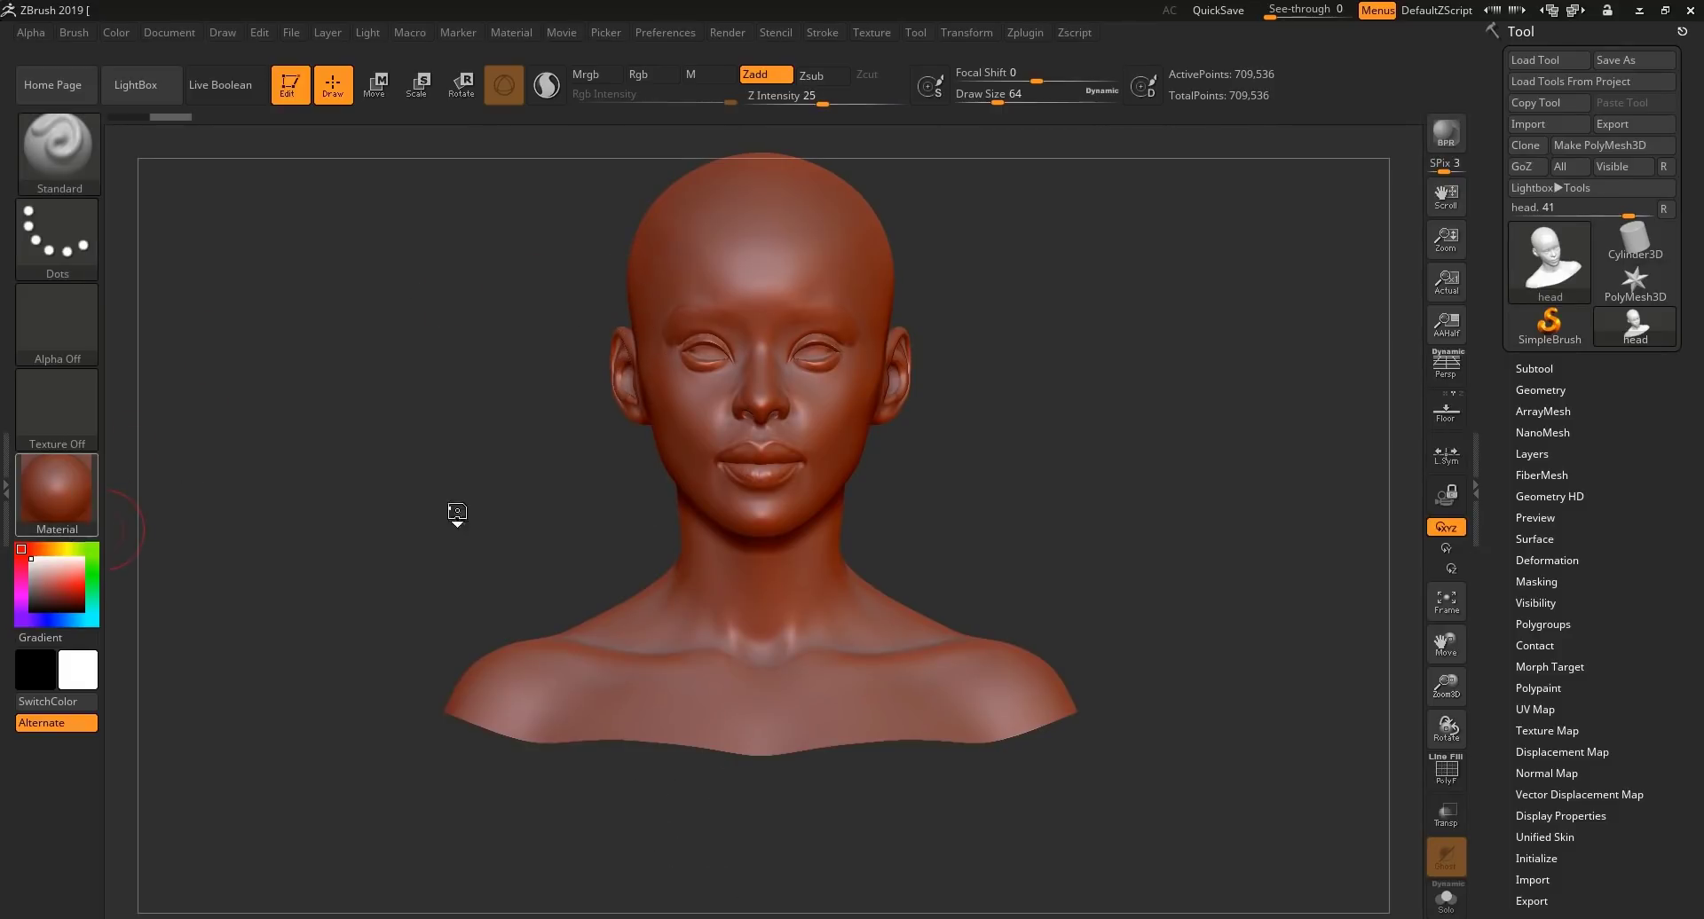
pyautogui.press('m')
pyautogui.click(250, 699)
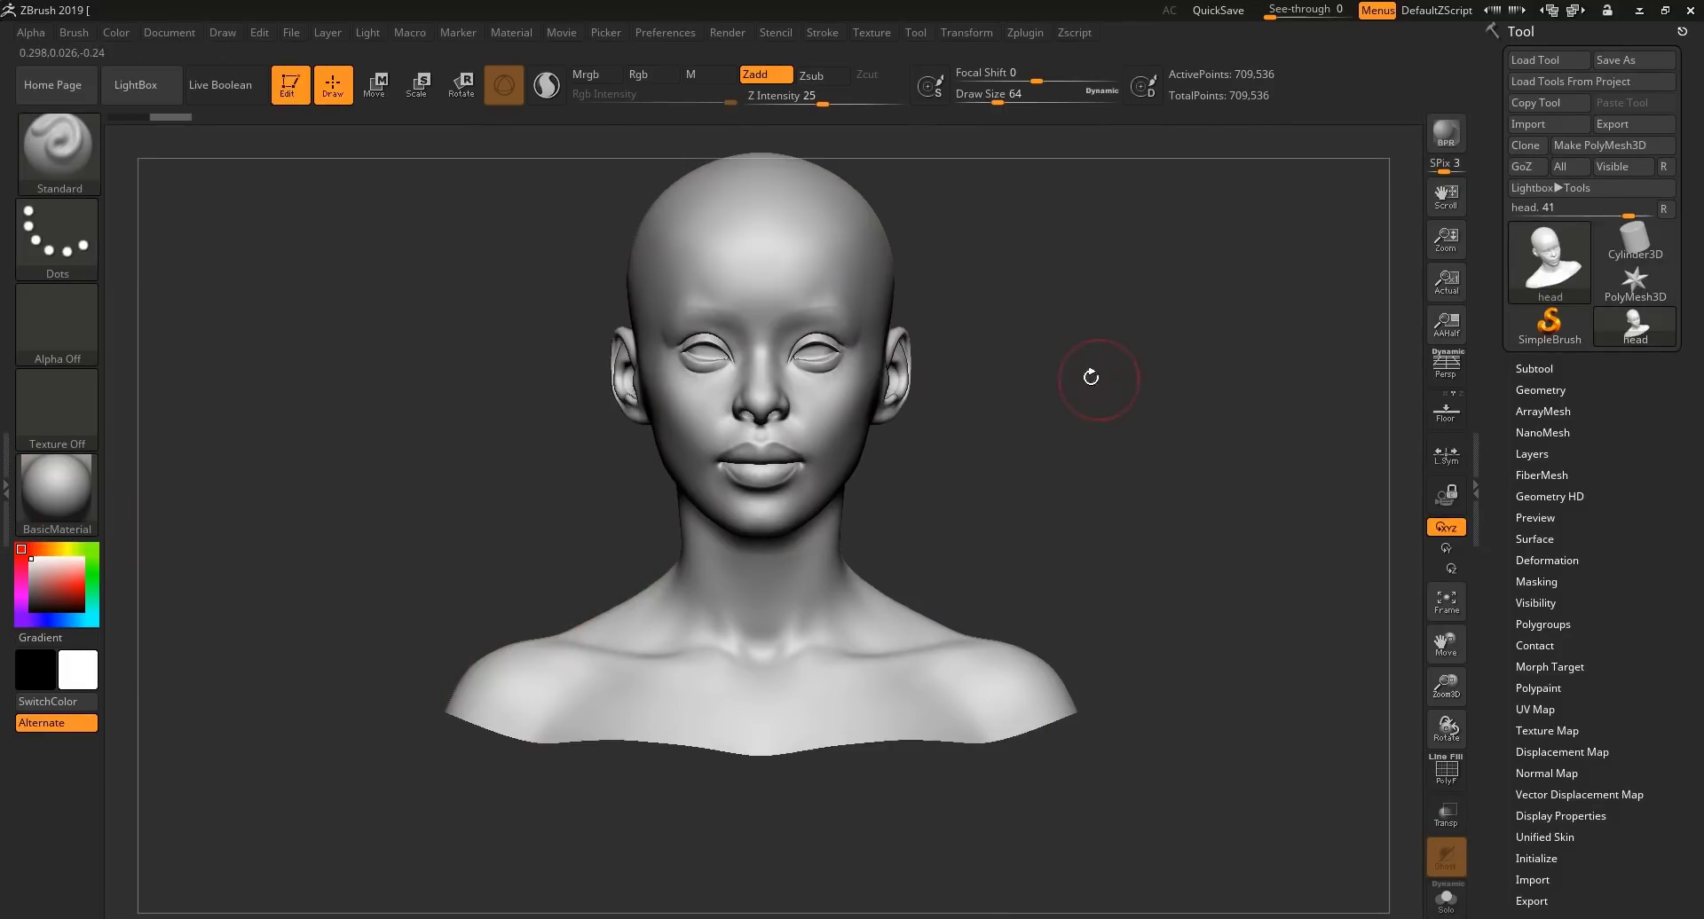
# Import plane.obj as a new tool and turn it to face the camera
pyautogui.click(1637, 238)
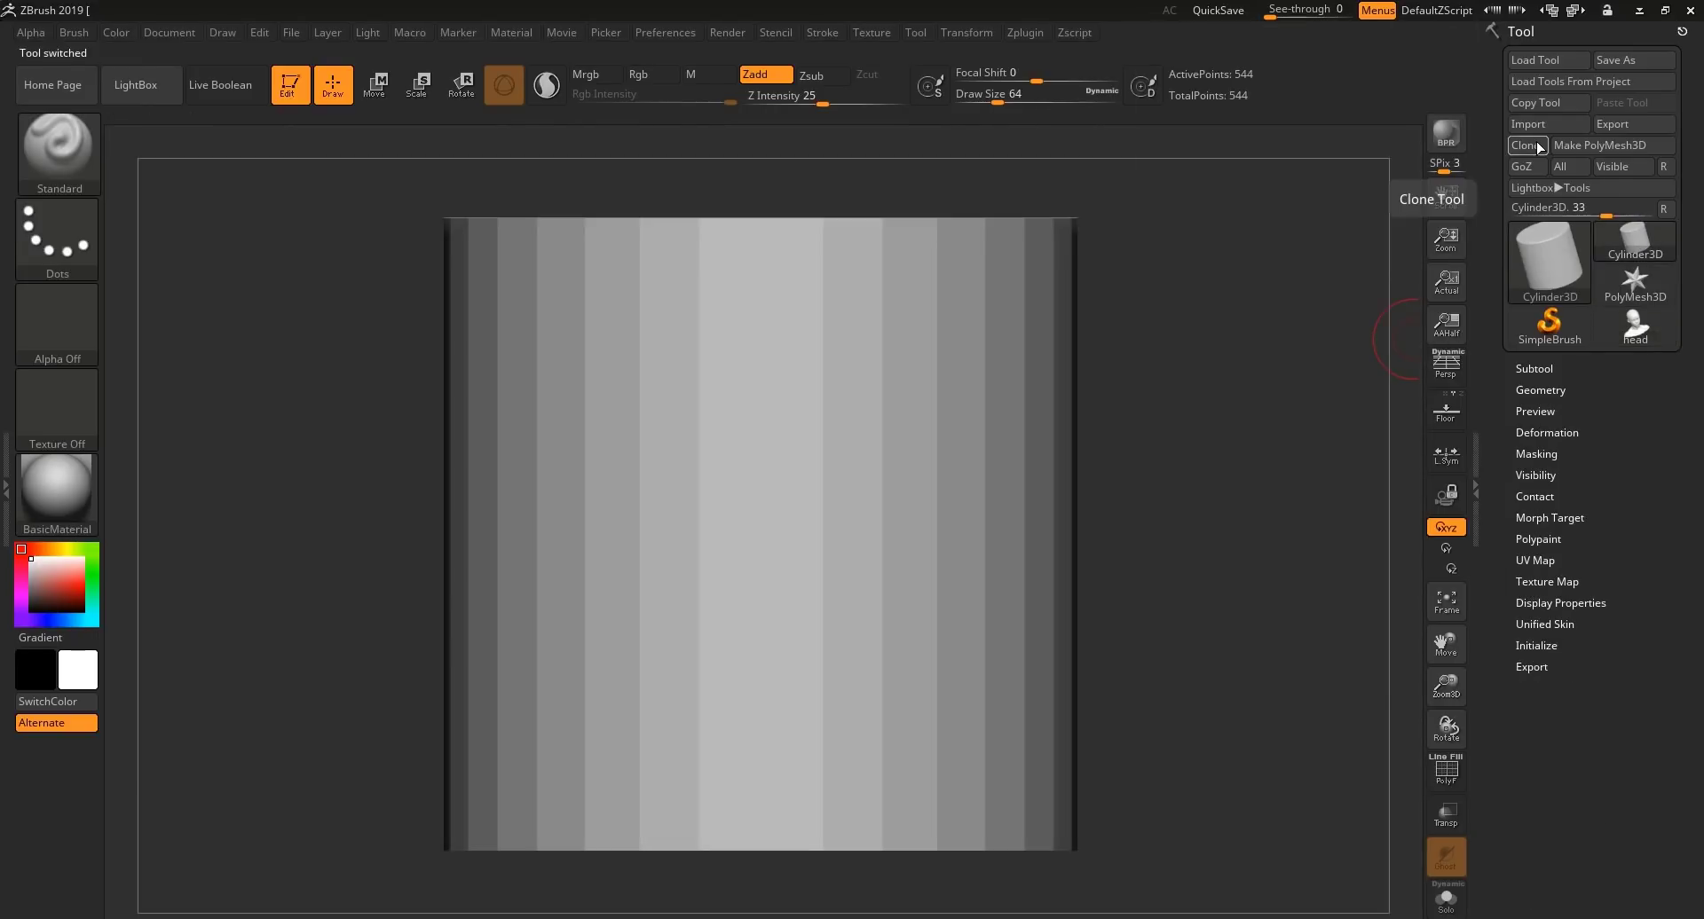
pyautogui.click(1530, 123)
pyautogui.doubleClick(424, 181)
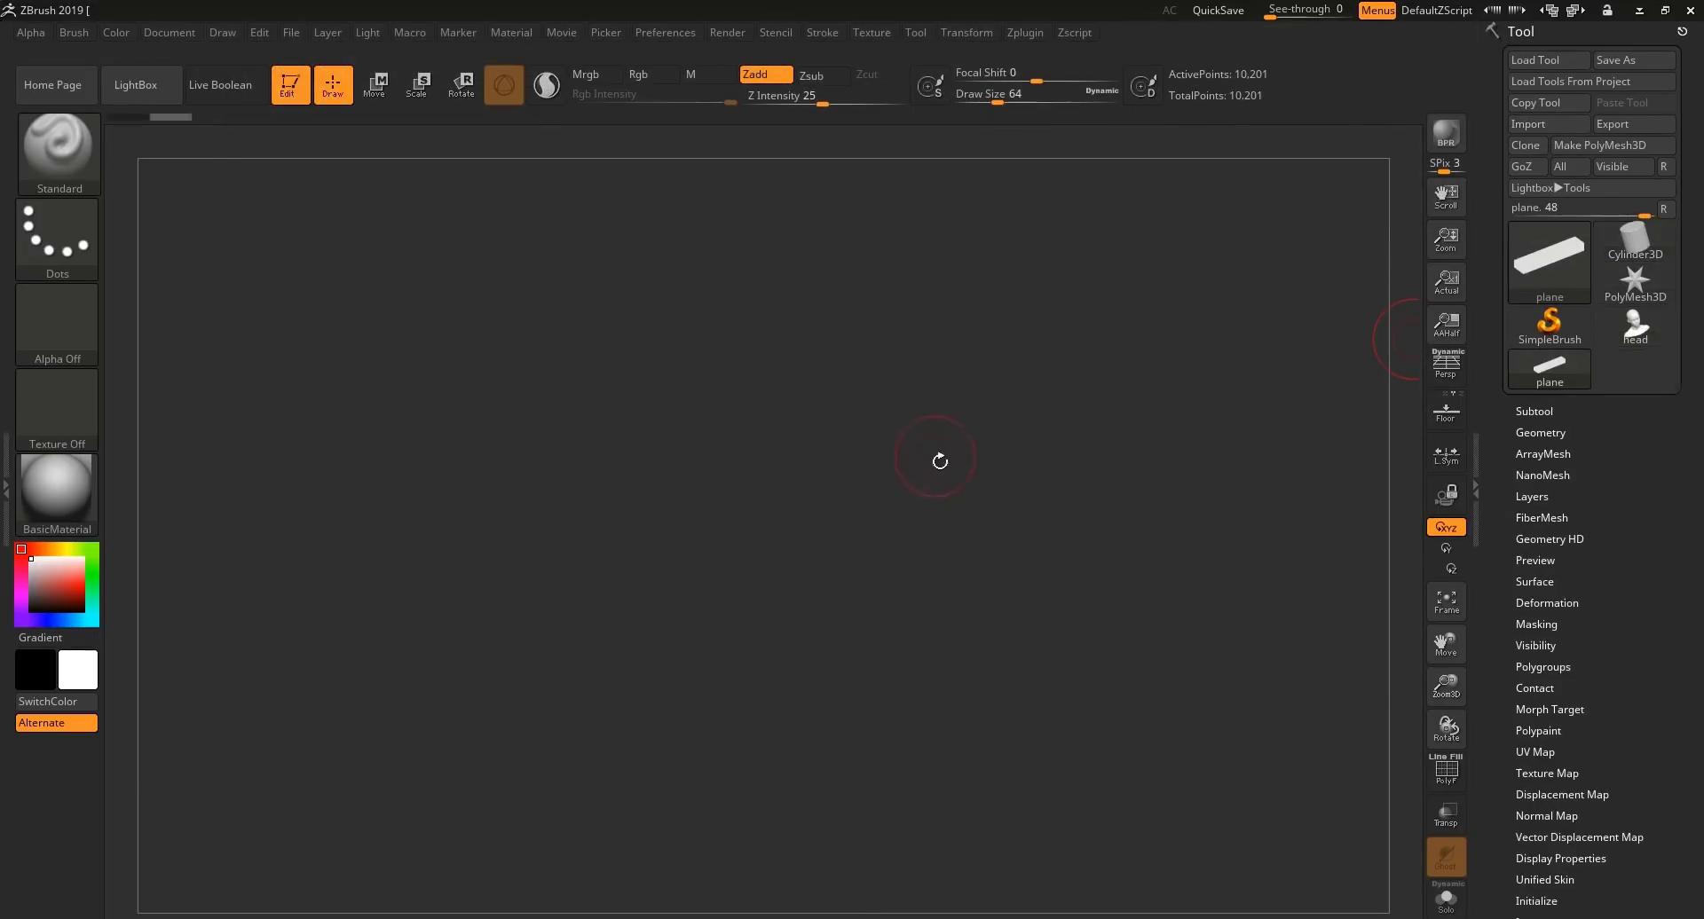
pyautogui.moveTo(728, 419); pyautogui.dragTo(757, 639)
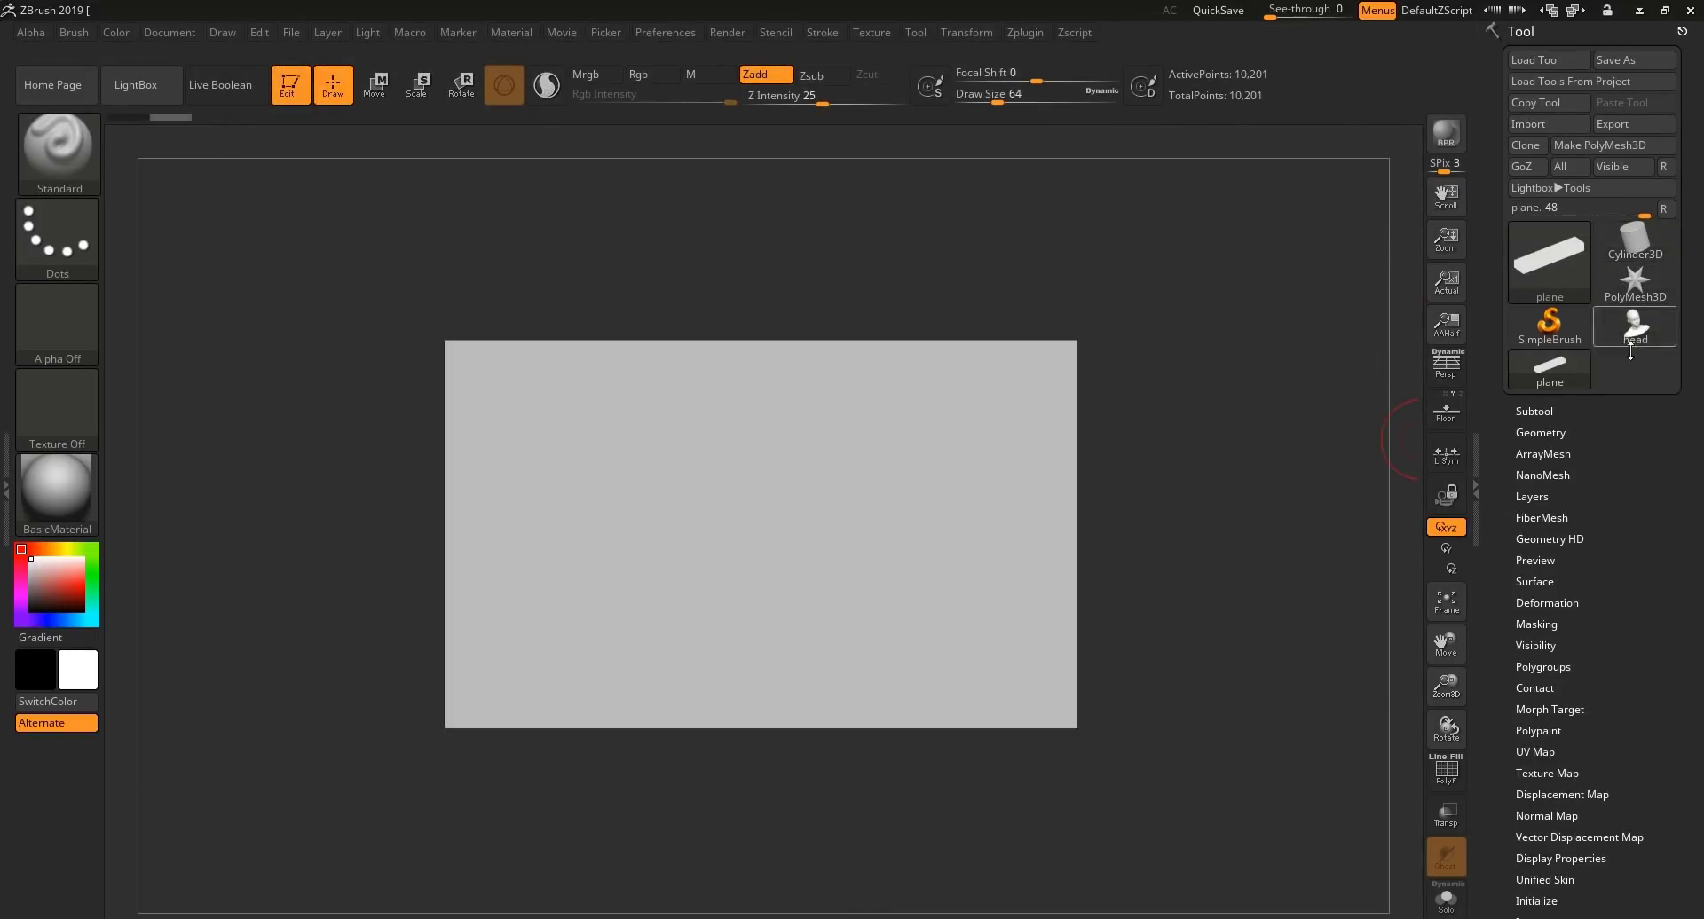
# Append the head mesh to the plane as subtool head1
pyautogui.click(1541, 412)
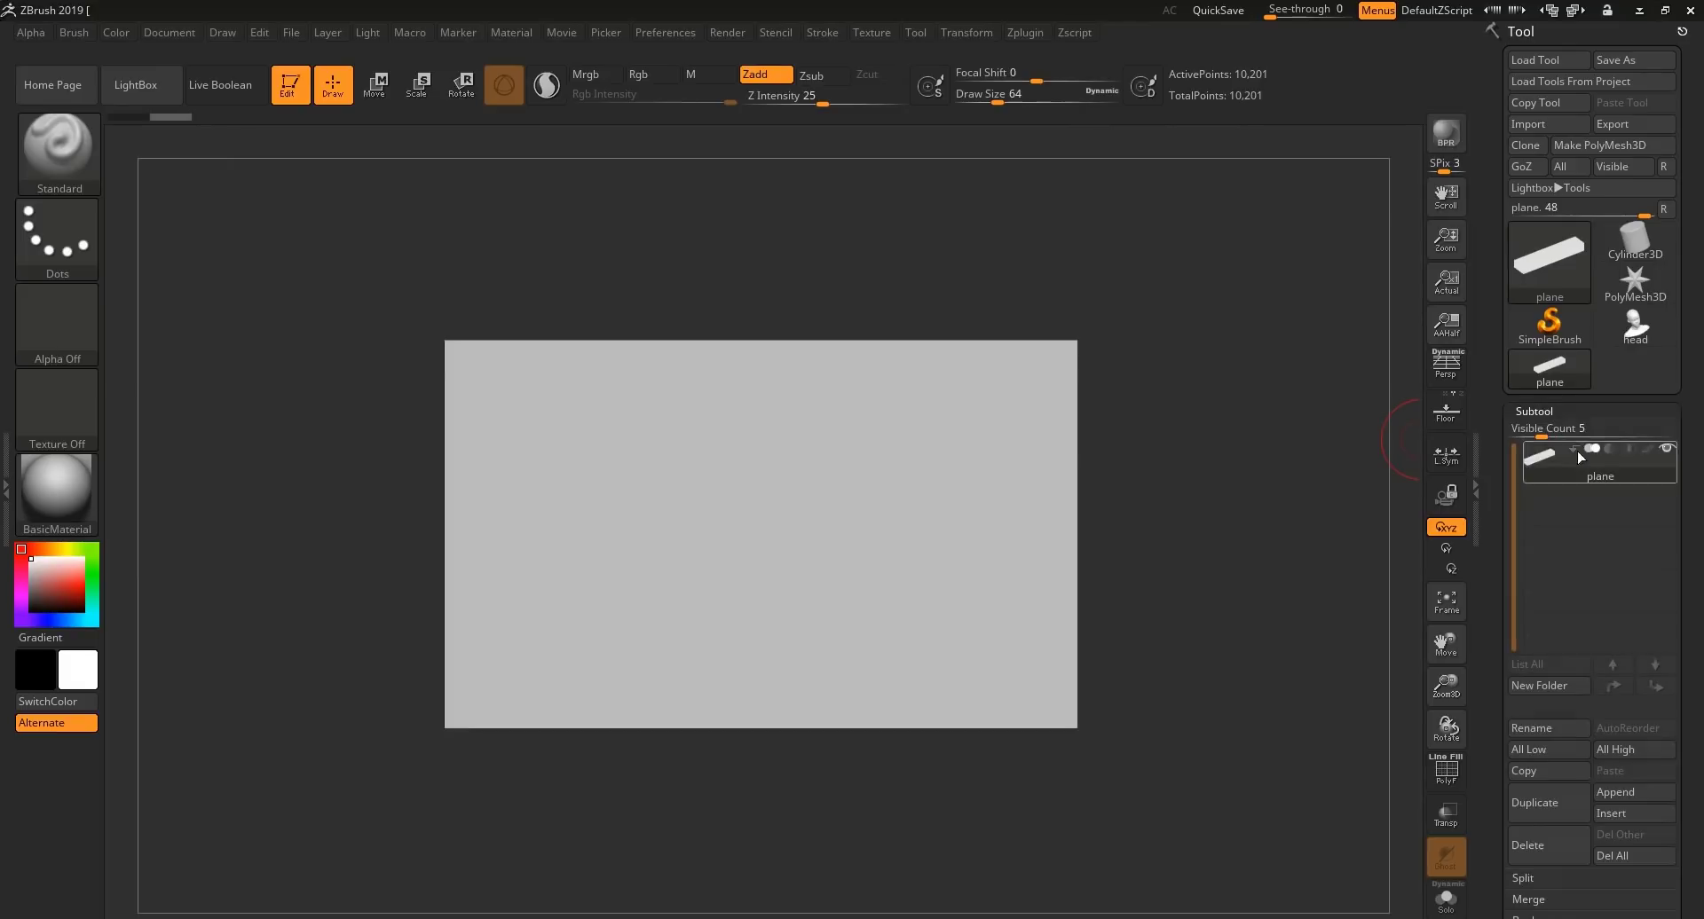
pyautogui.click(1607, 792)
pyautogui.click(1020, 590)
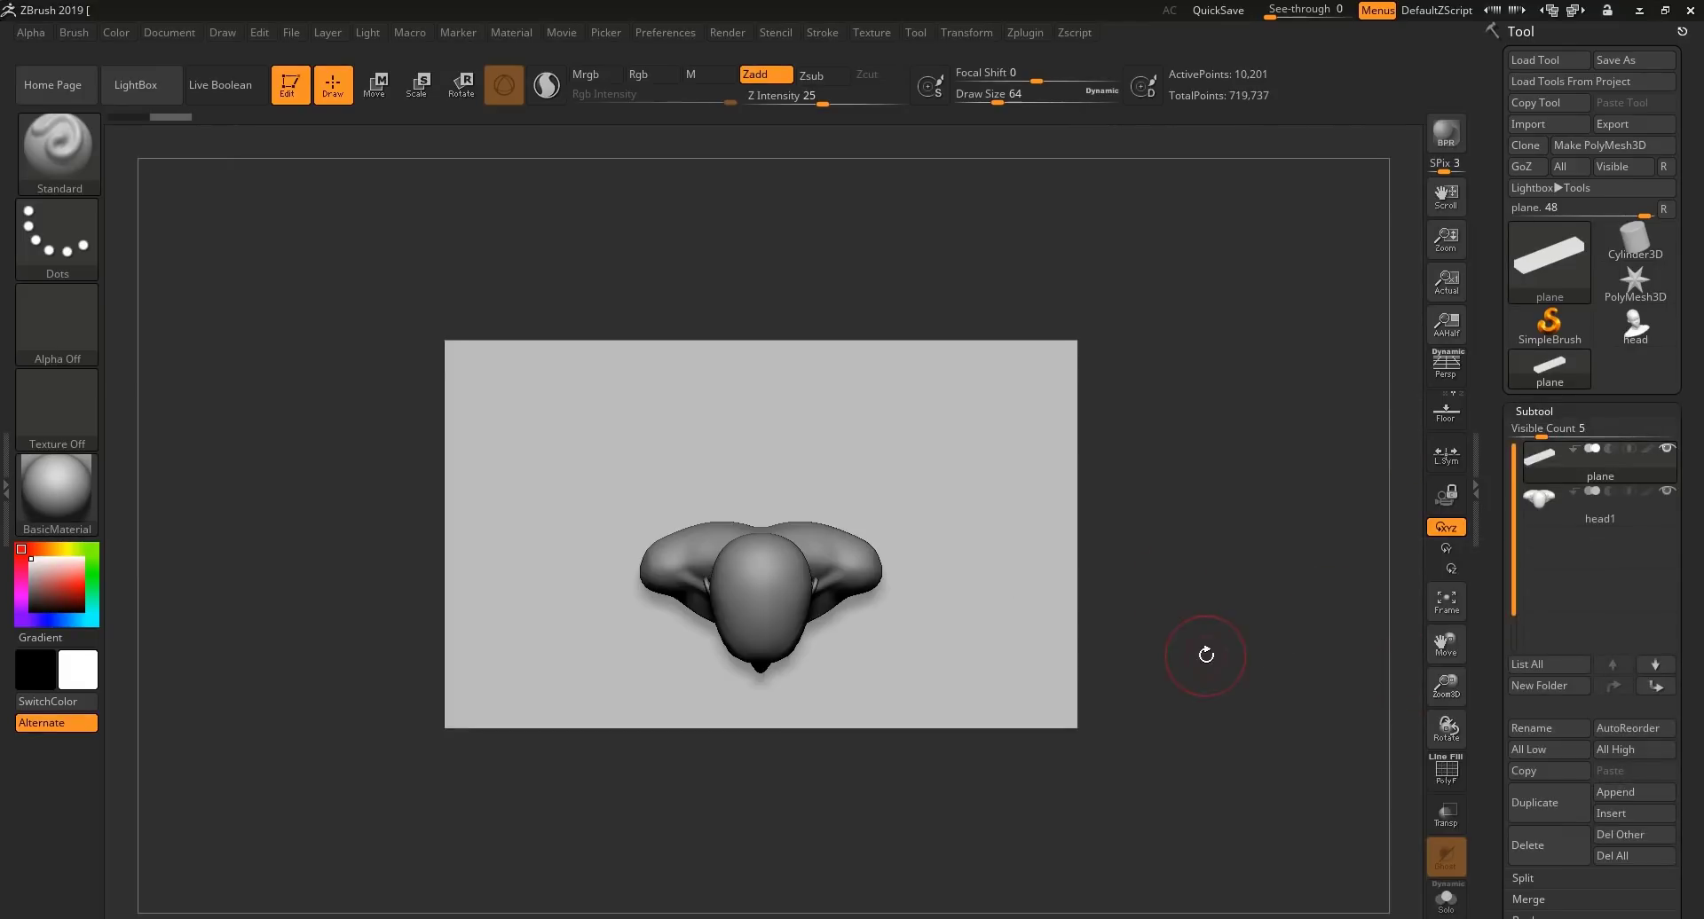
pyautogui.moveTo(1206, 654); pyautogui.dragTo(1245, 506)
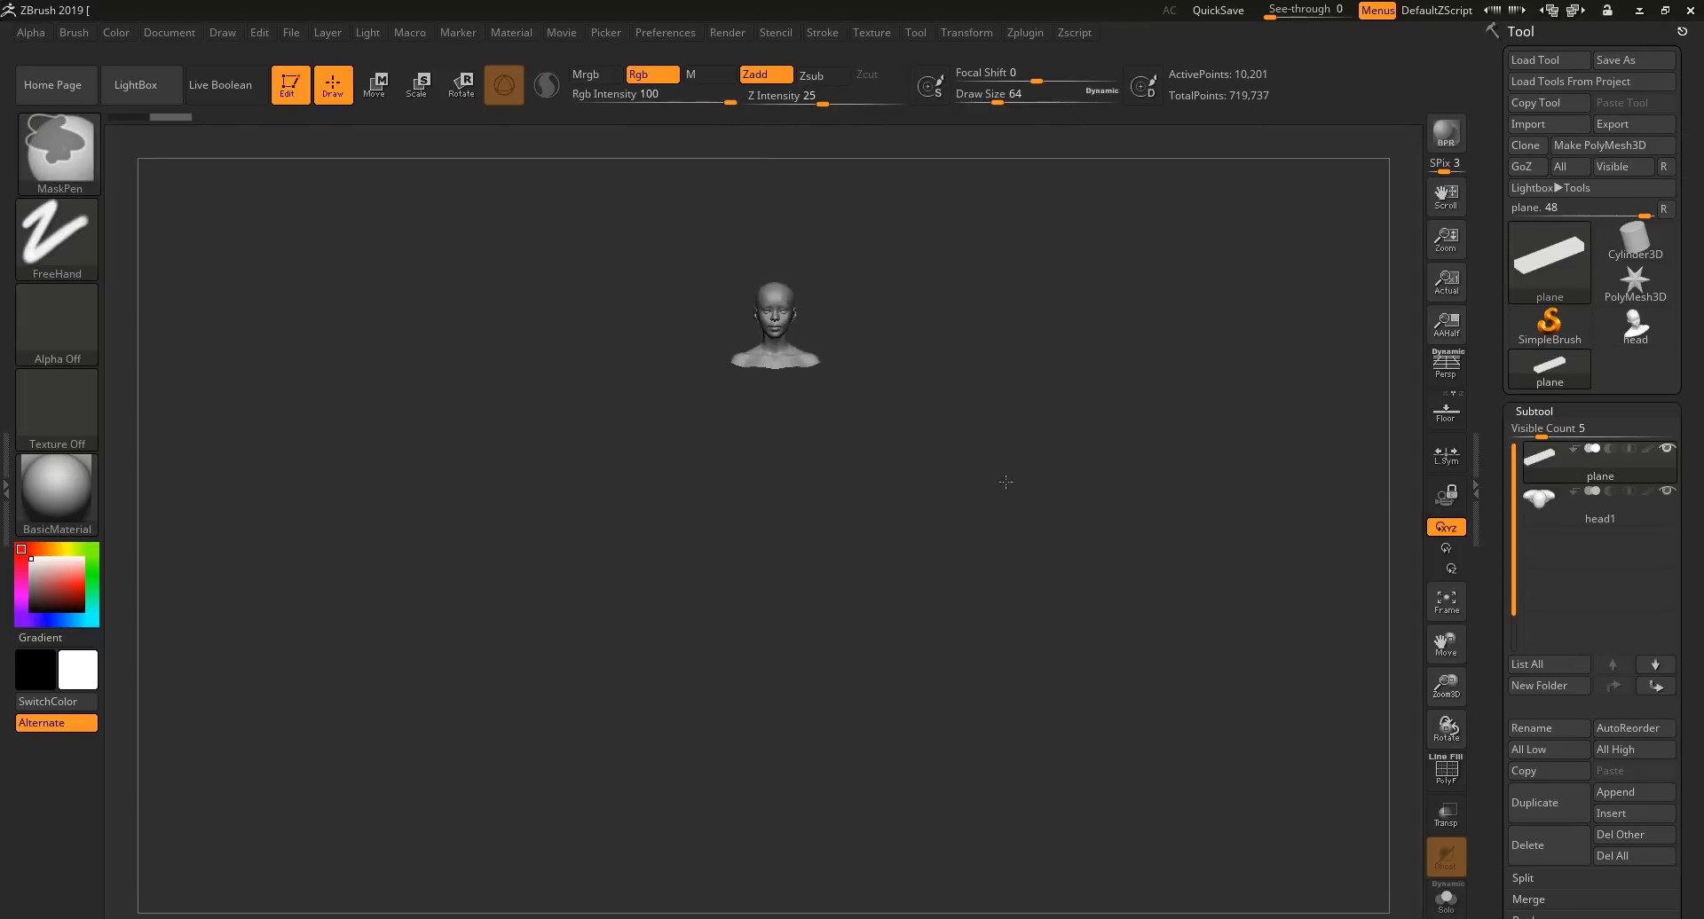
pyautogui.moveTo(1005, 482); pyautogui.dragTo(1090, 483)
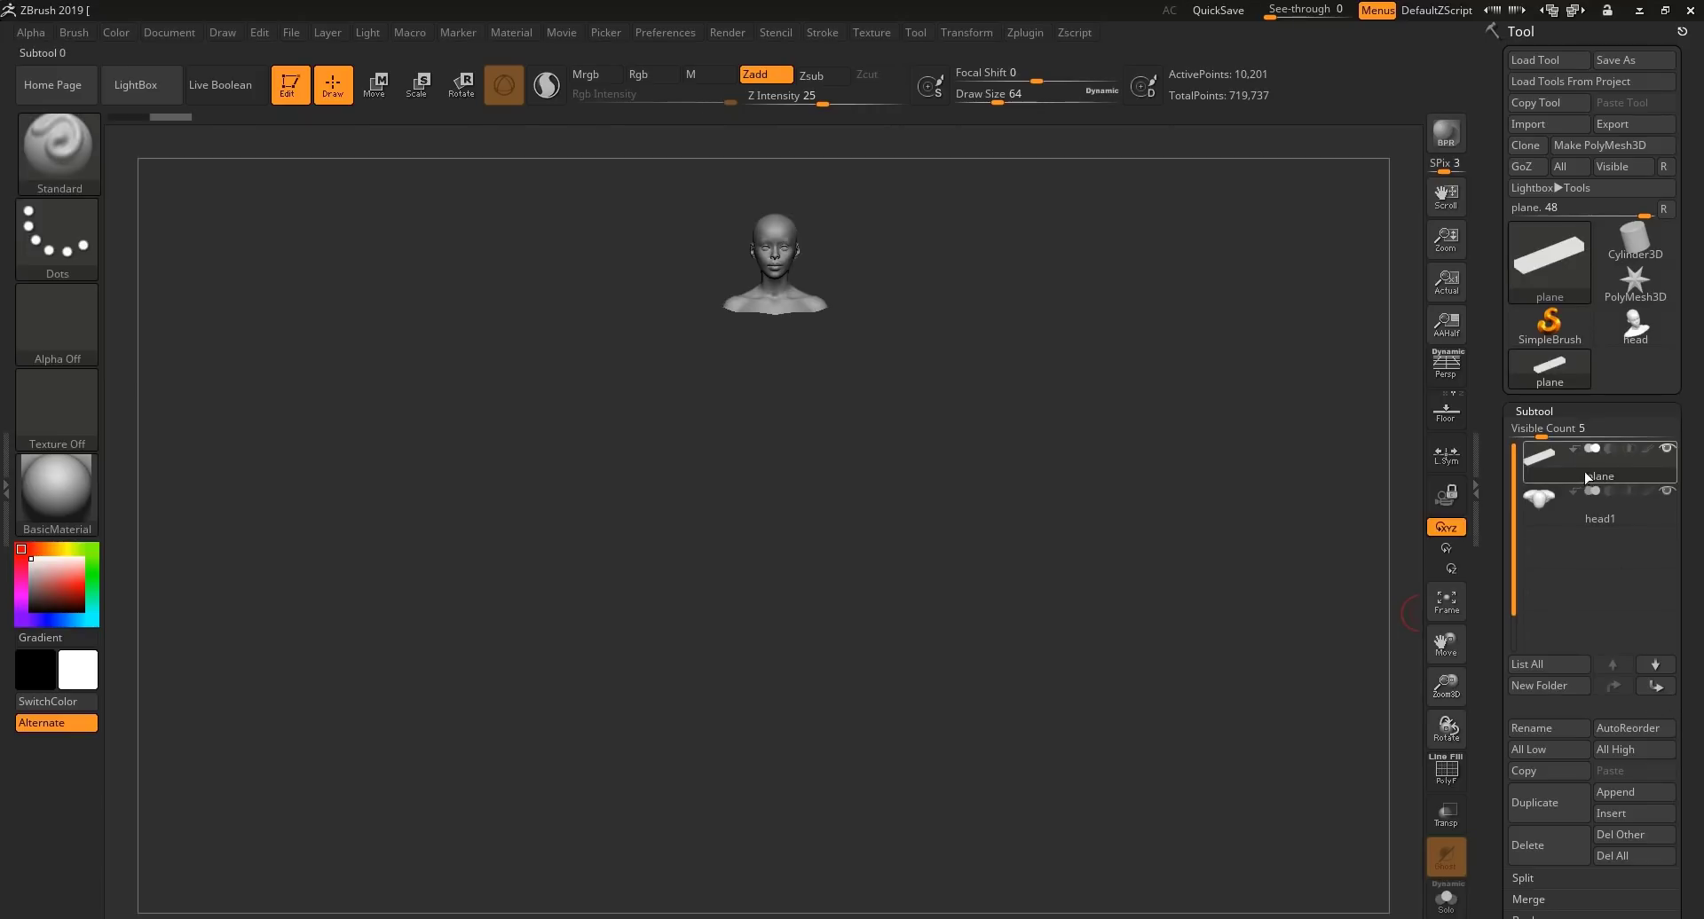
# Turn on Double in Display Properties so the plane renders beneath the head
pyautogui.moveTo(1689, 559); pyautogui.dragTo(1688, 362)
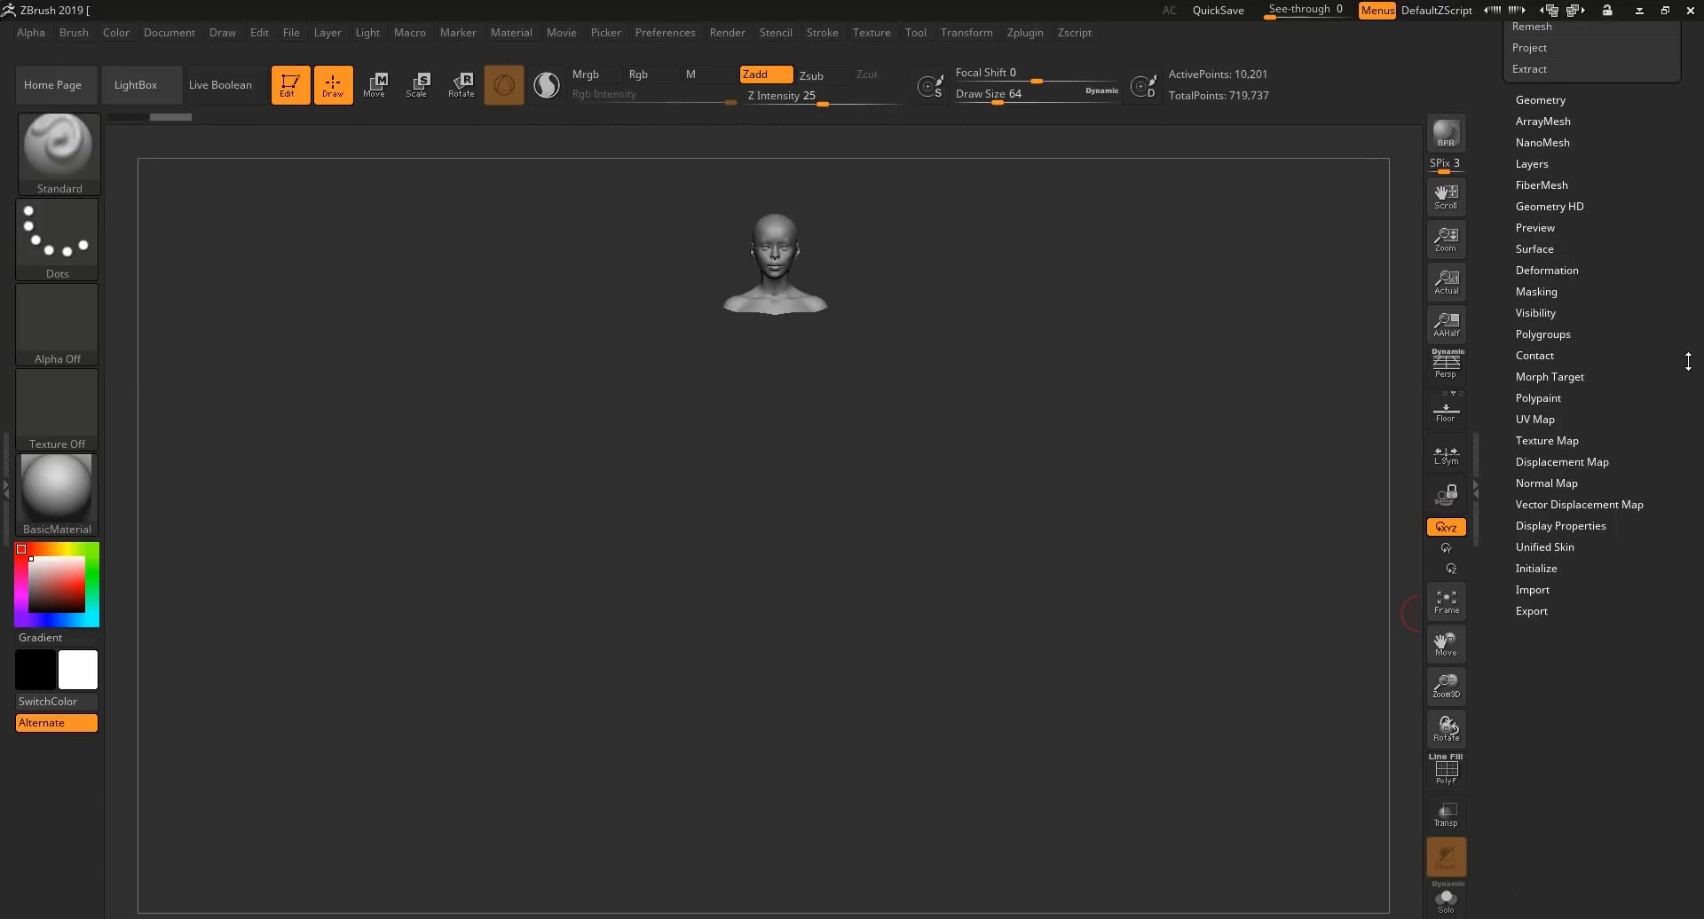
pyautogui.click(1562, 526)
pyautogui.moveTo(1575, 539); pyautogui.dragTo(1575, 646)
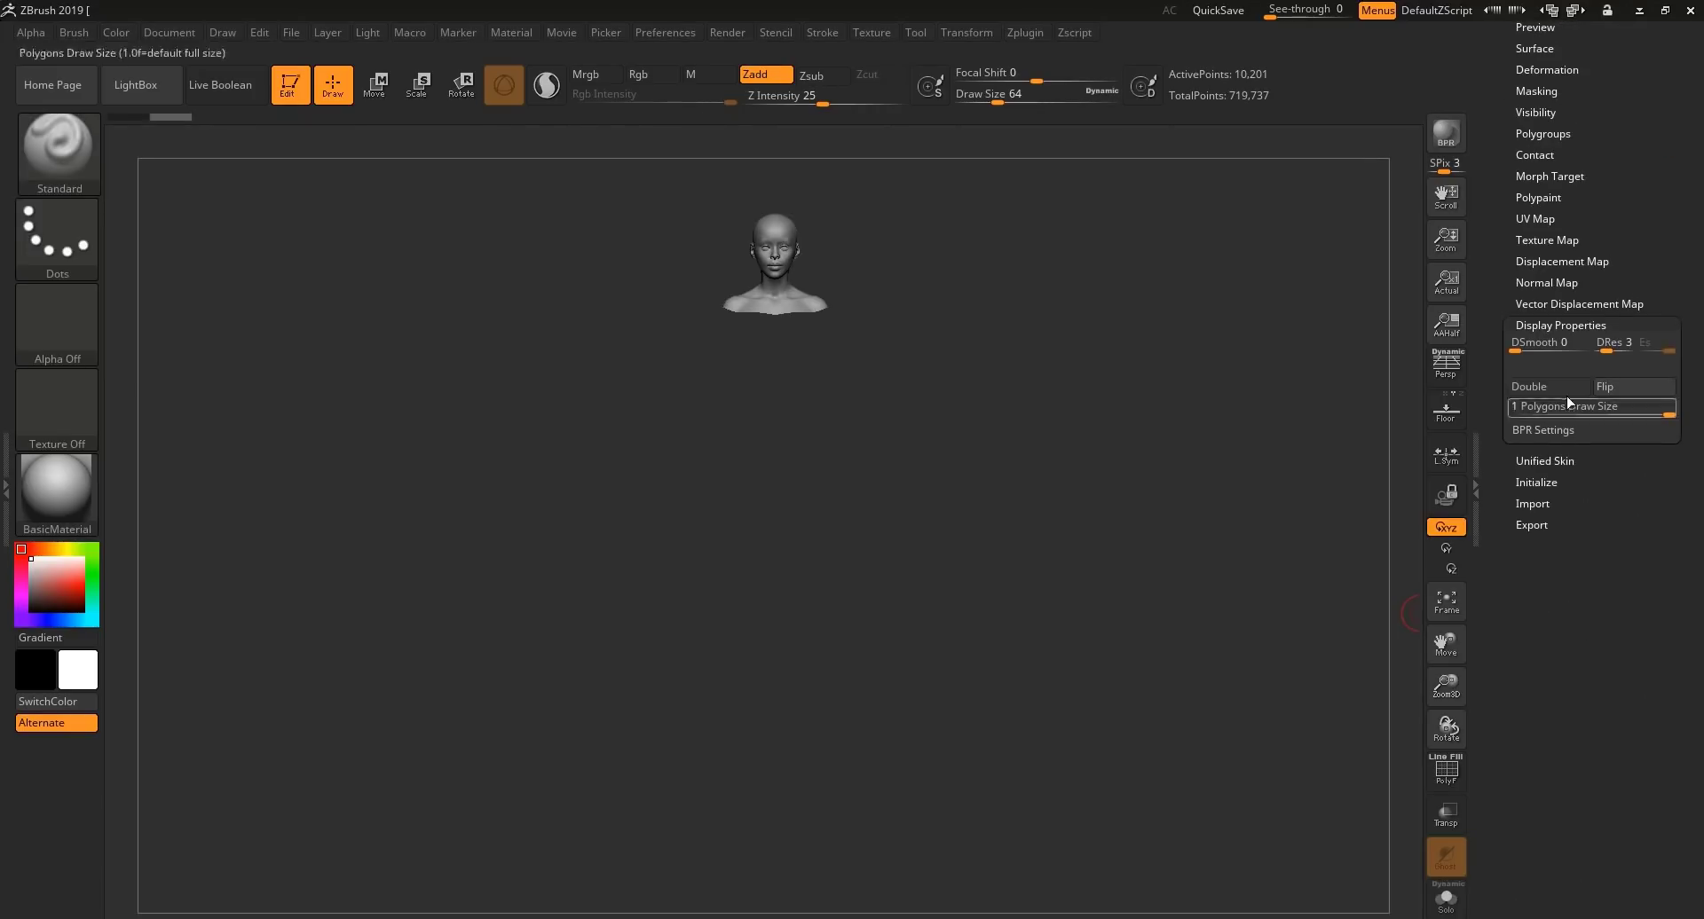
pyautogui.click(1549, 387)
pyautogui.moveTo(1293, 609); pyautogui.dragTo(1083, 583)
pyautogui.moveTo(1670, 225); pyautogui.dragTo(1660, 399)
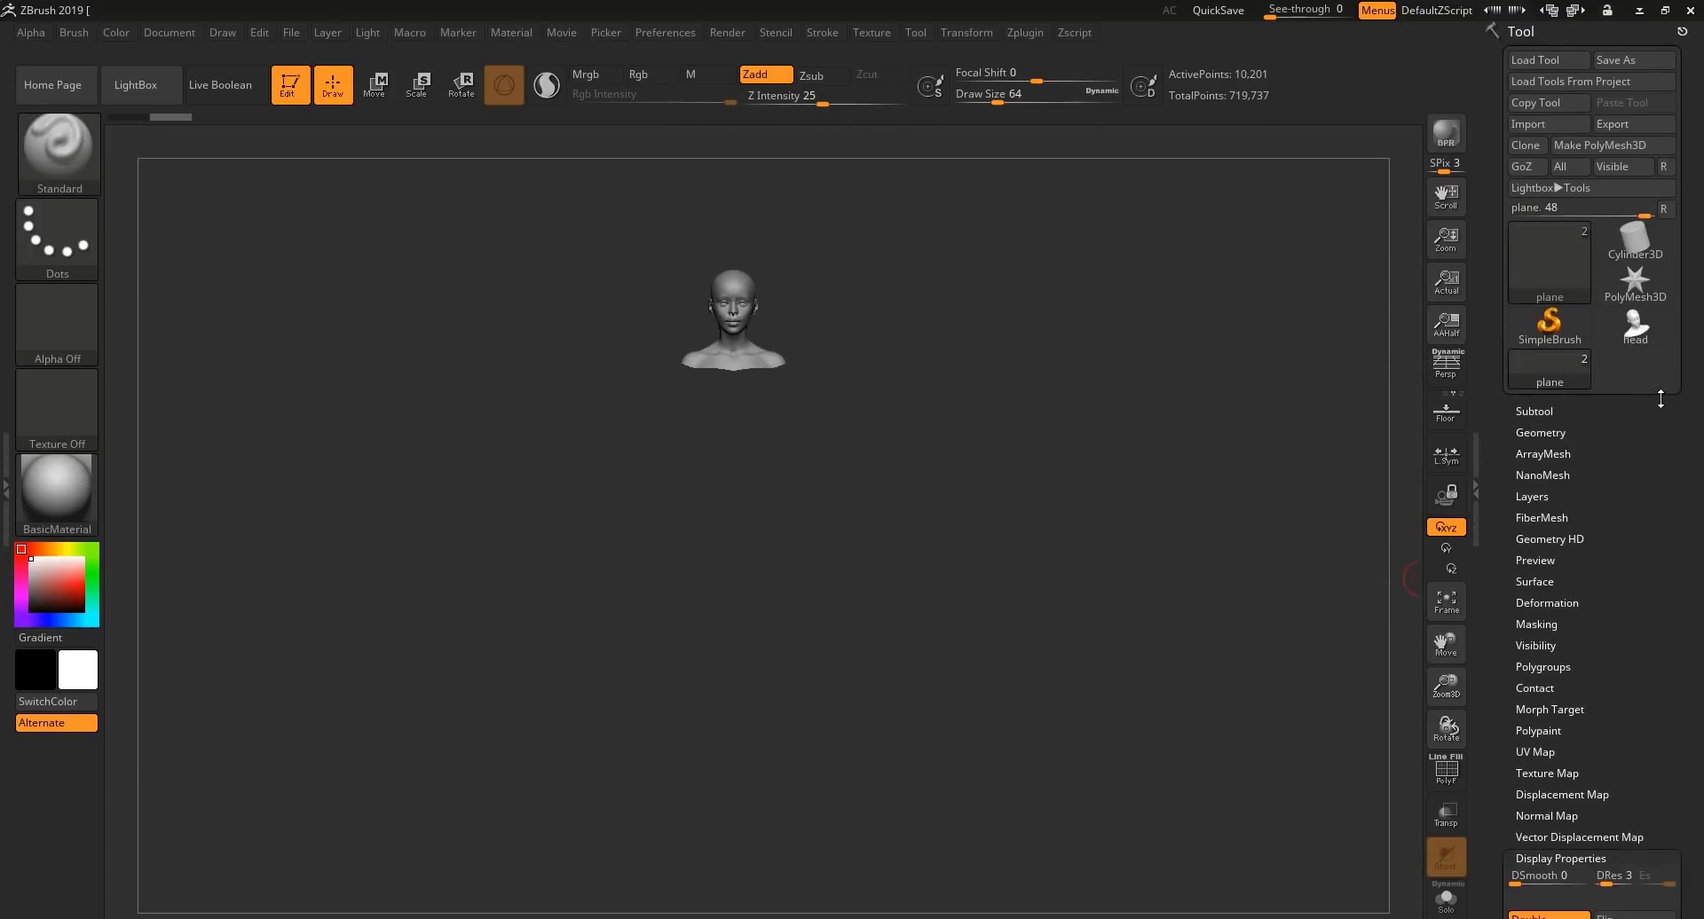
pyautogui.click(1534, 410)
pyautogui.moveTo(893, 571); pyautogui.dragTo(1047, 572)
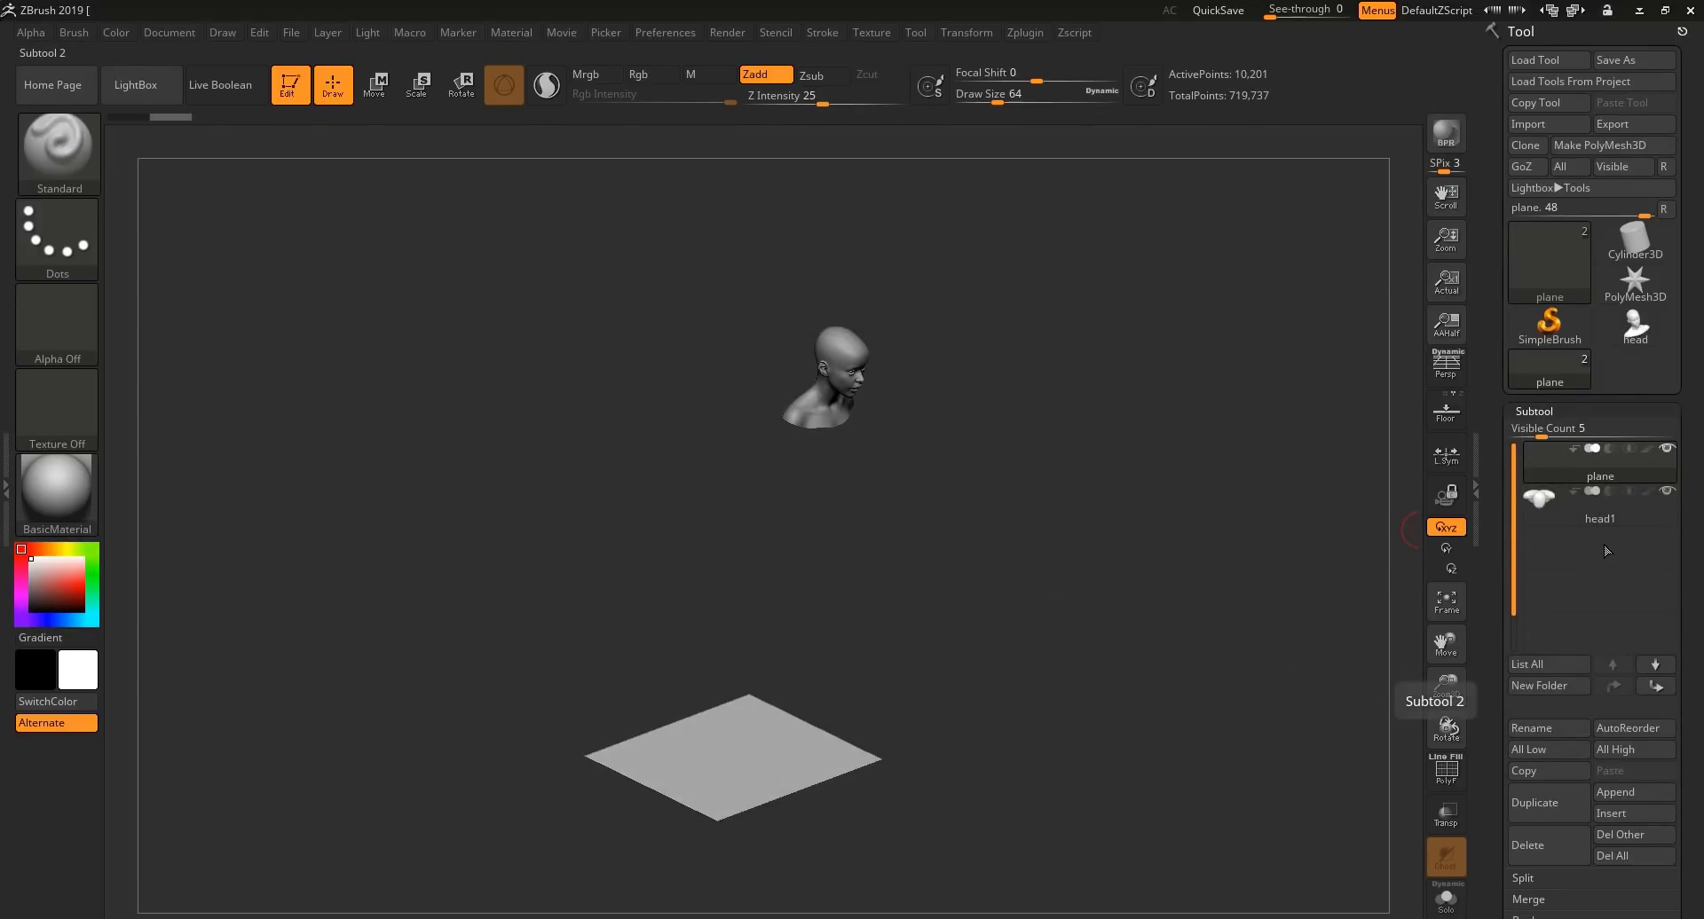
# With the Move gizmo, raise the plane to head height and push it in front of the face
pyautogui.moveTo(1620, 518)
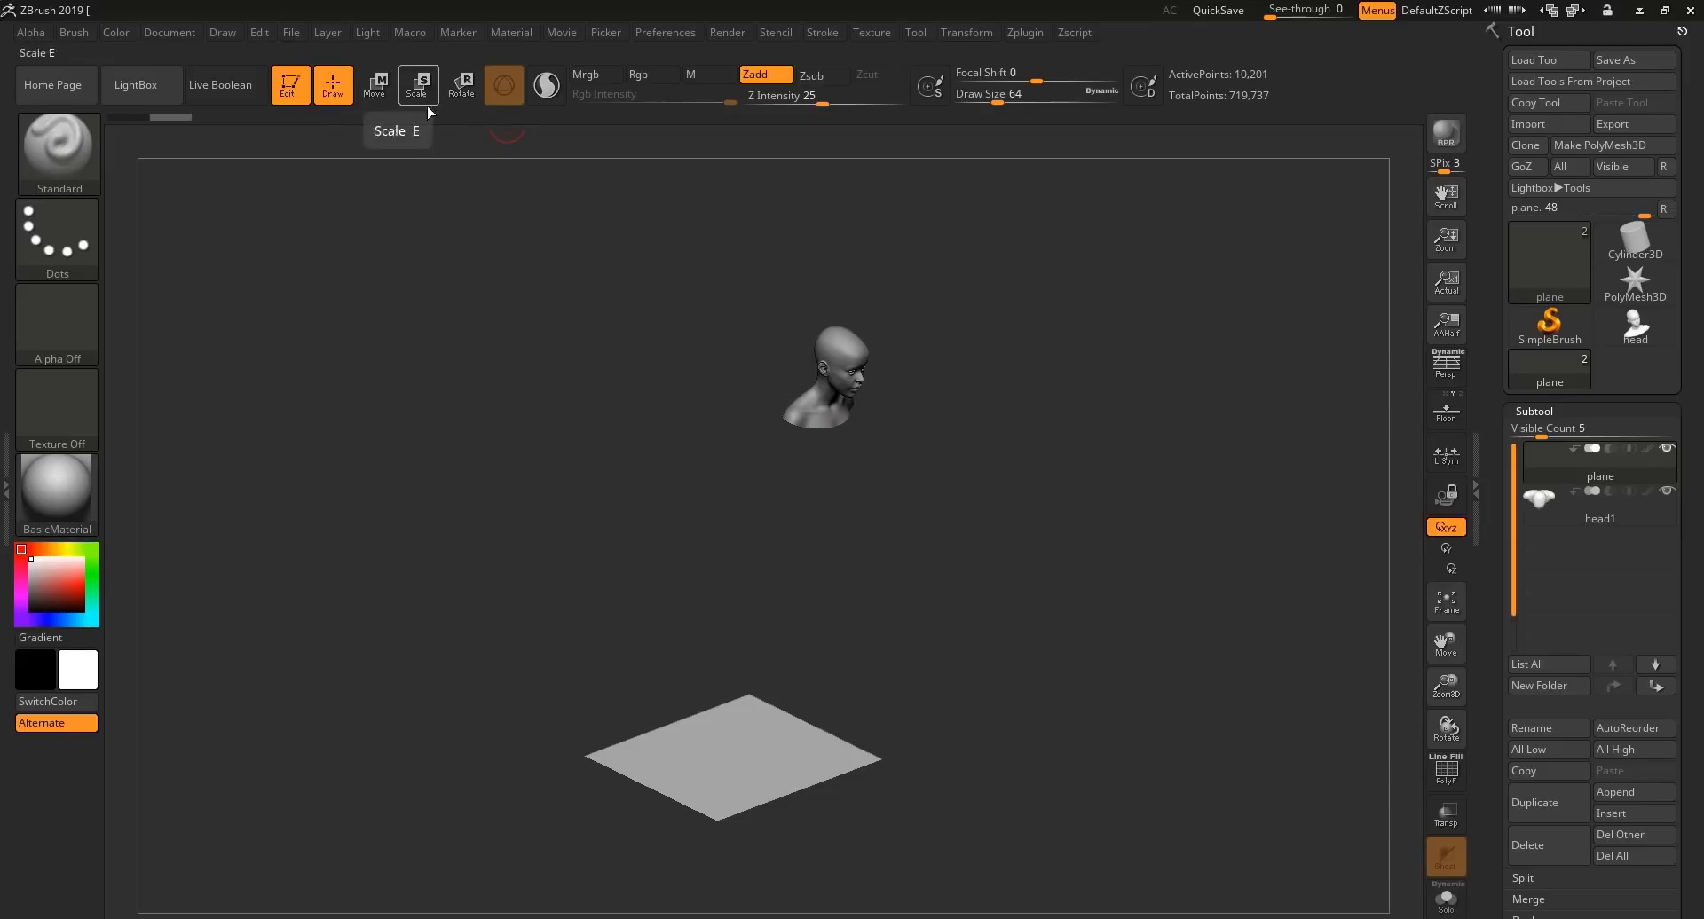
pyautogui.click(374, 84)
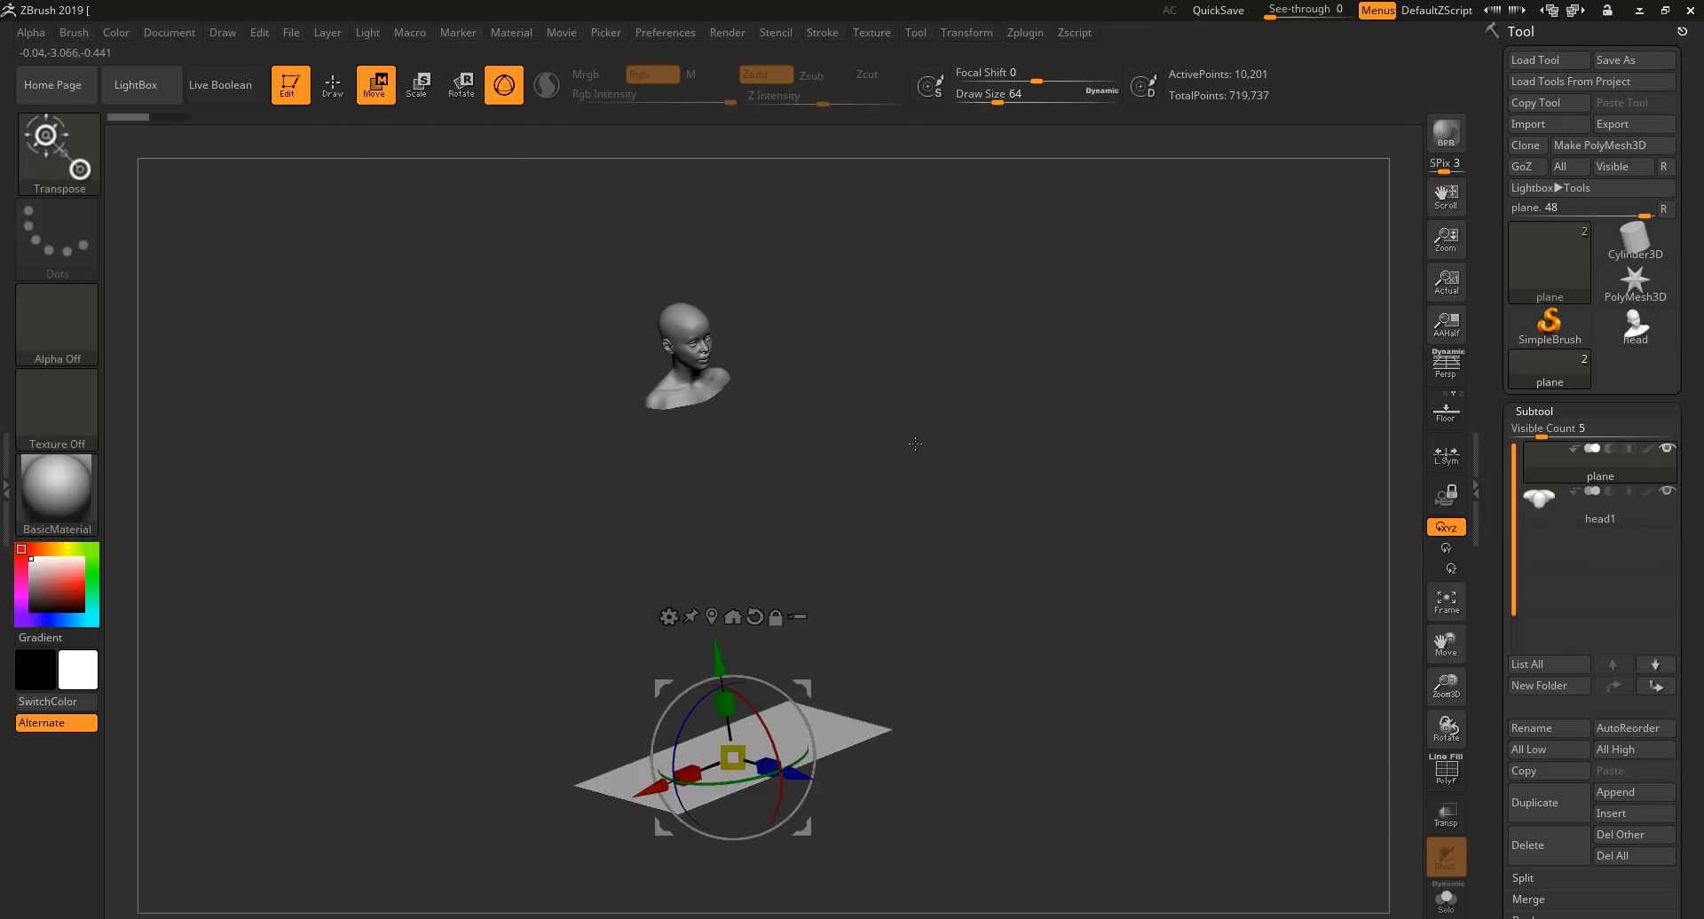
pyautogui.keyDown('shift'); pyautogui.moveTo(913, 450); pyautogui.dragTo(939, 431); pyautogui.keyUp('shift')
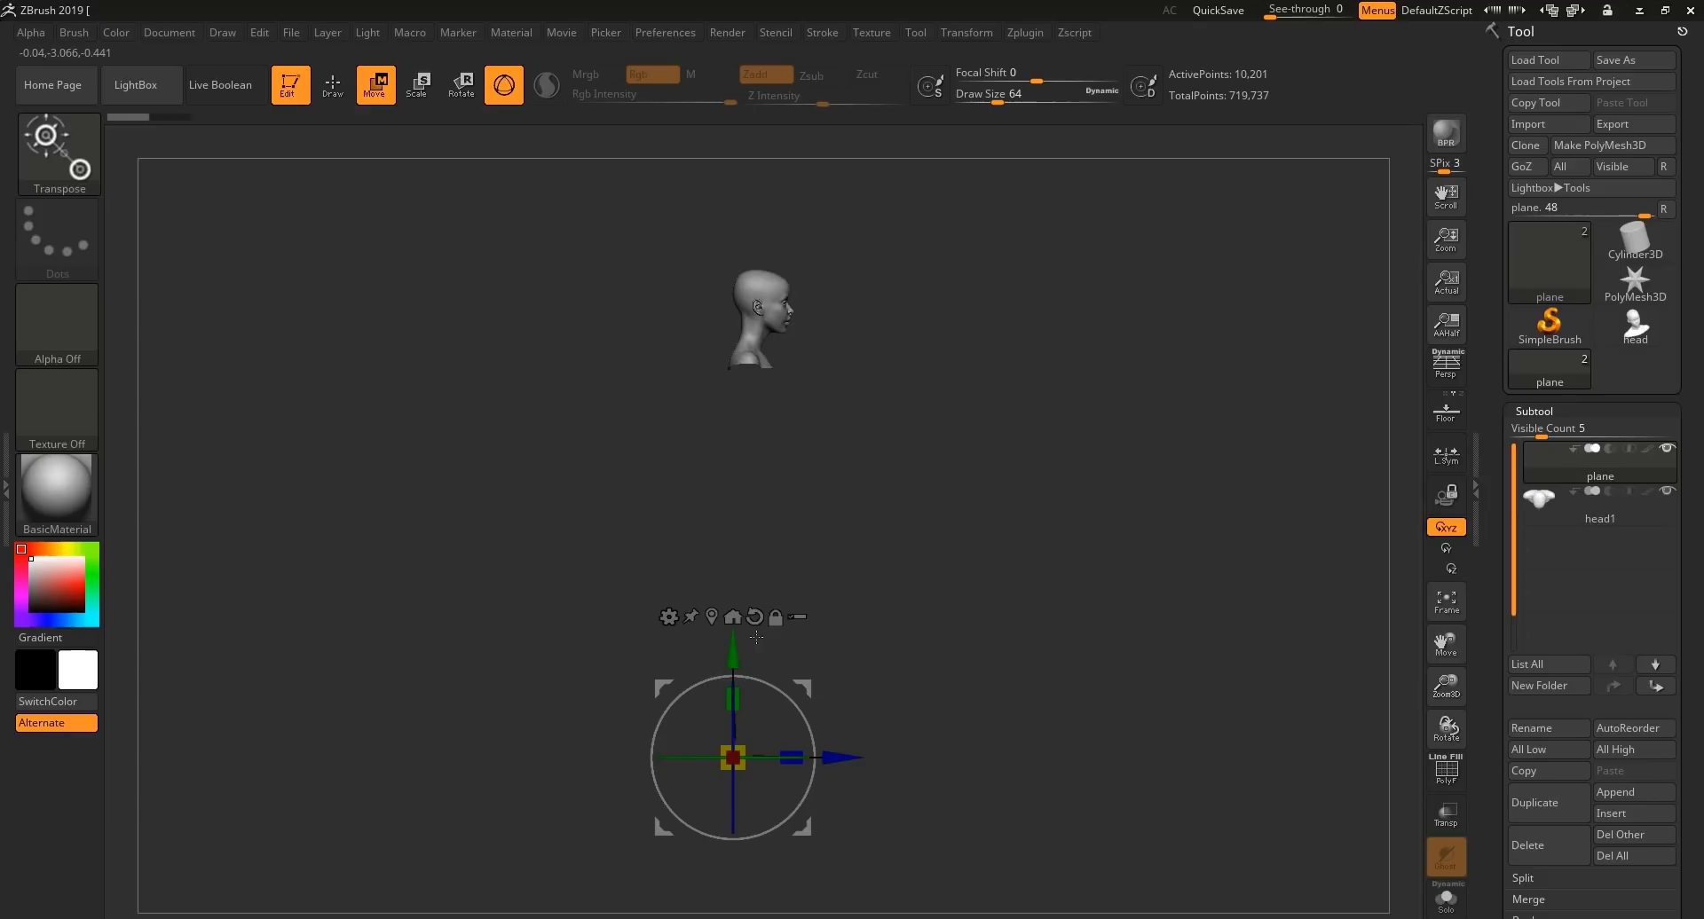
pyautogui.moveTo(735, 650); pyautogui.dragTo(770, 213)
pyautogui.moveTo(838, 319); pyautogui.dragTo(907, 457)
pyautogui.keyDown('ctrl'); pyautogui.moveTo(1037, 350); pyautogui.dragTo(1144, 485, button='right'); pyautogui.keyUp('ctrl')
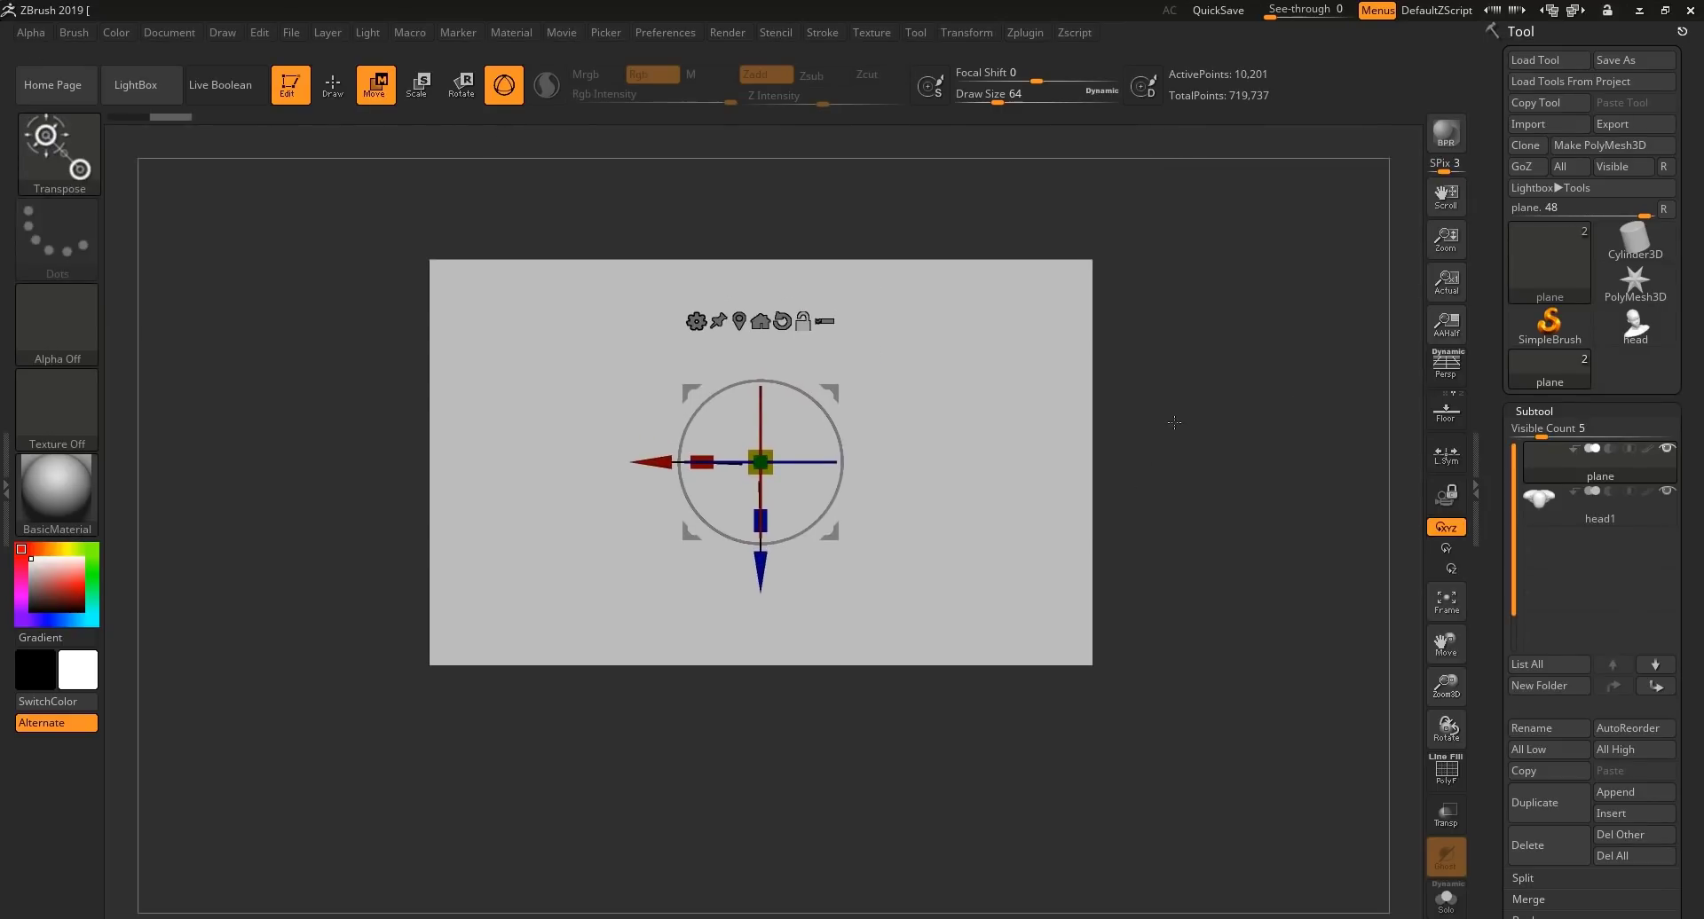
# Leave gizmo mode and create a new blank texture map for the plane
pyautogui.press('q')
pyautogui.scroll(-10, 1676, 532)
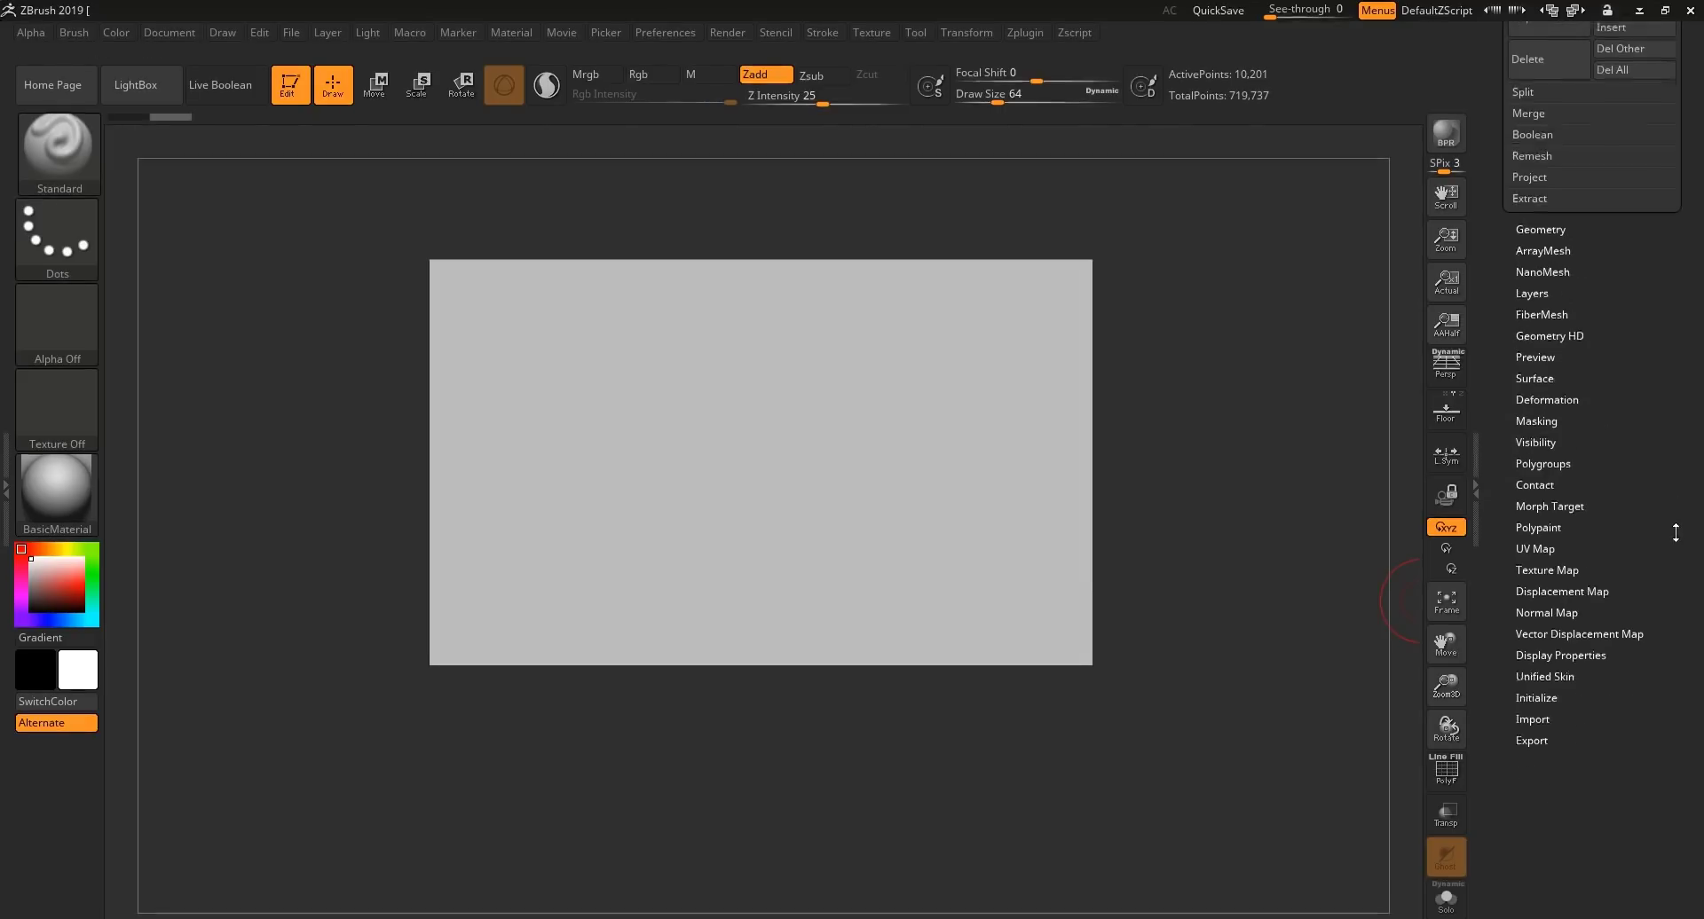
pyautogui.scroll(2, 1675, 533)
pyautogui.click(1558, 634)
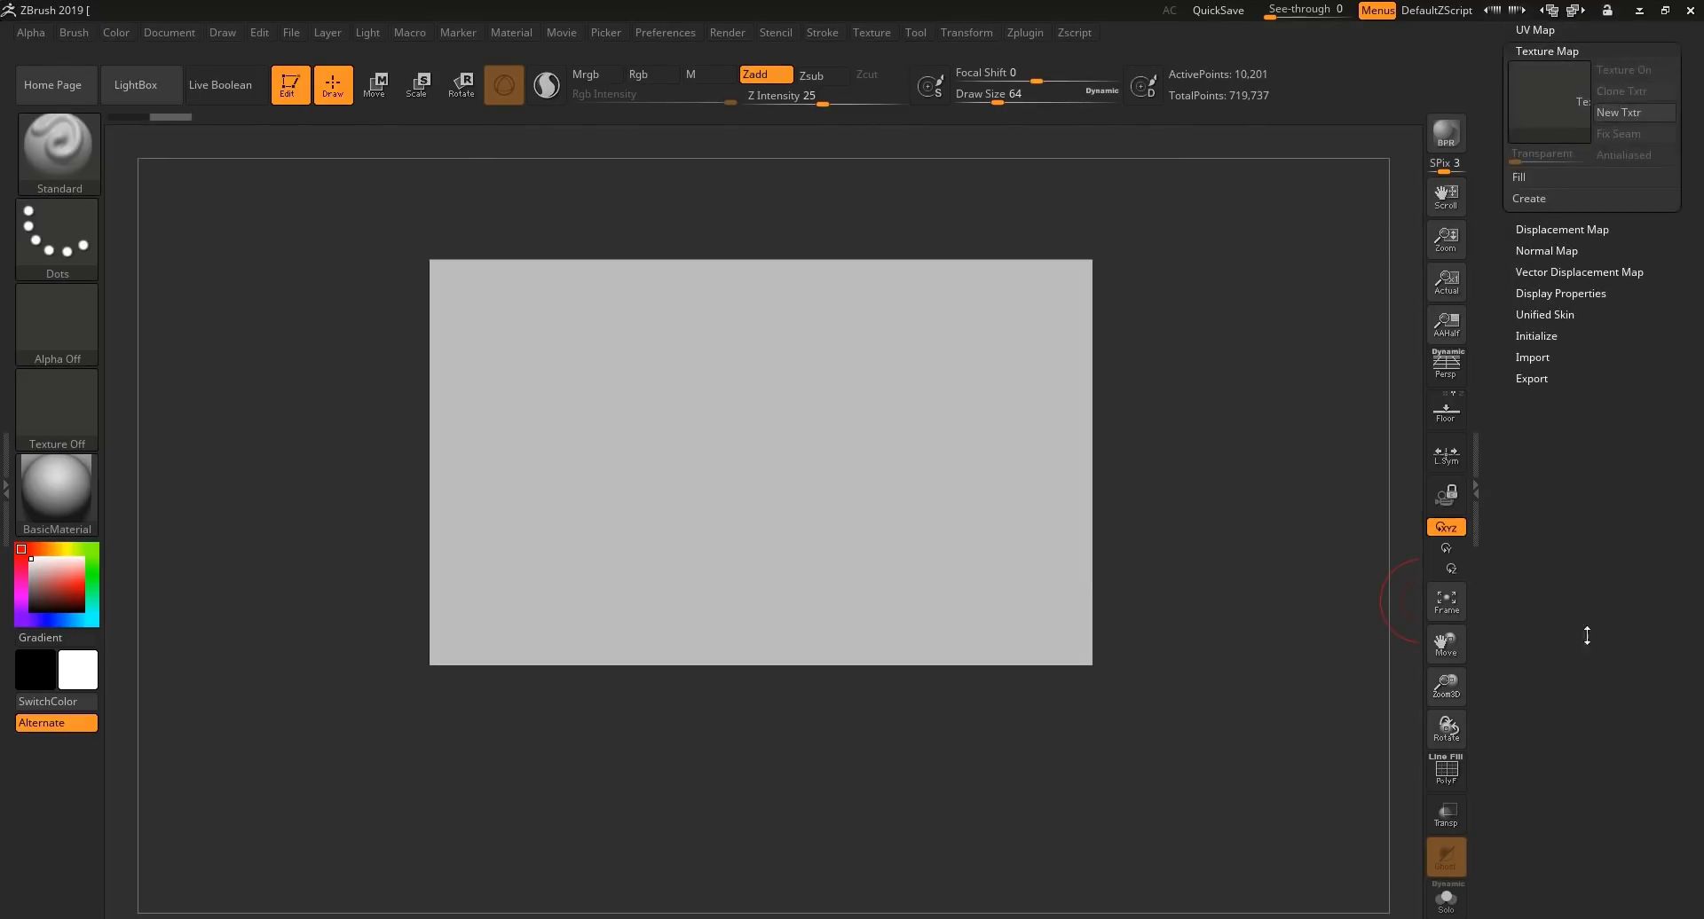
pyautogui.scroll(4, 1589, 657)
pyautogui.click(1615, 370)
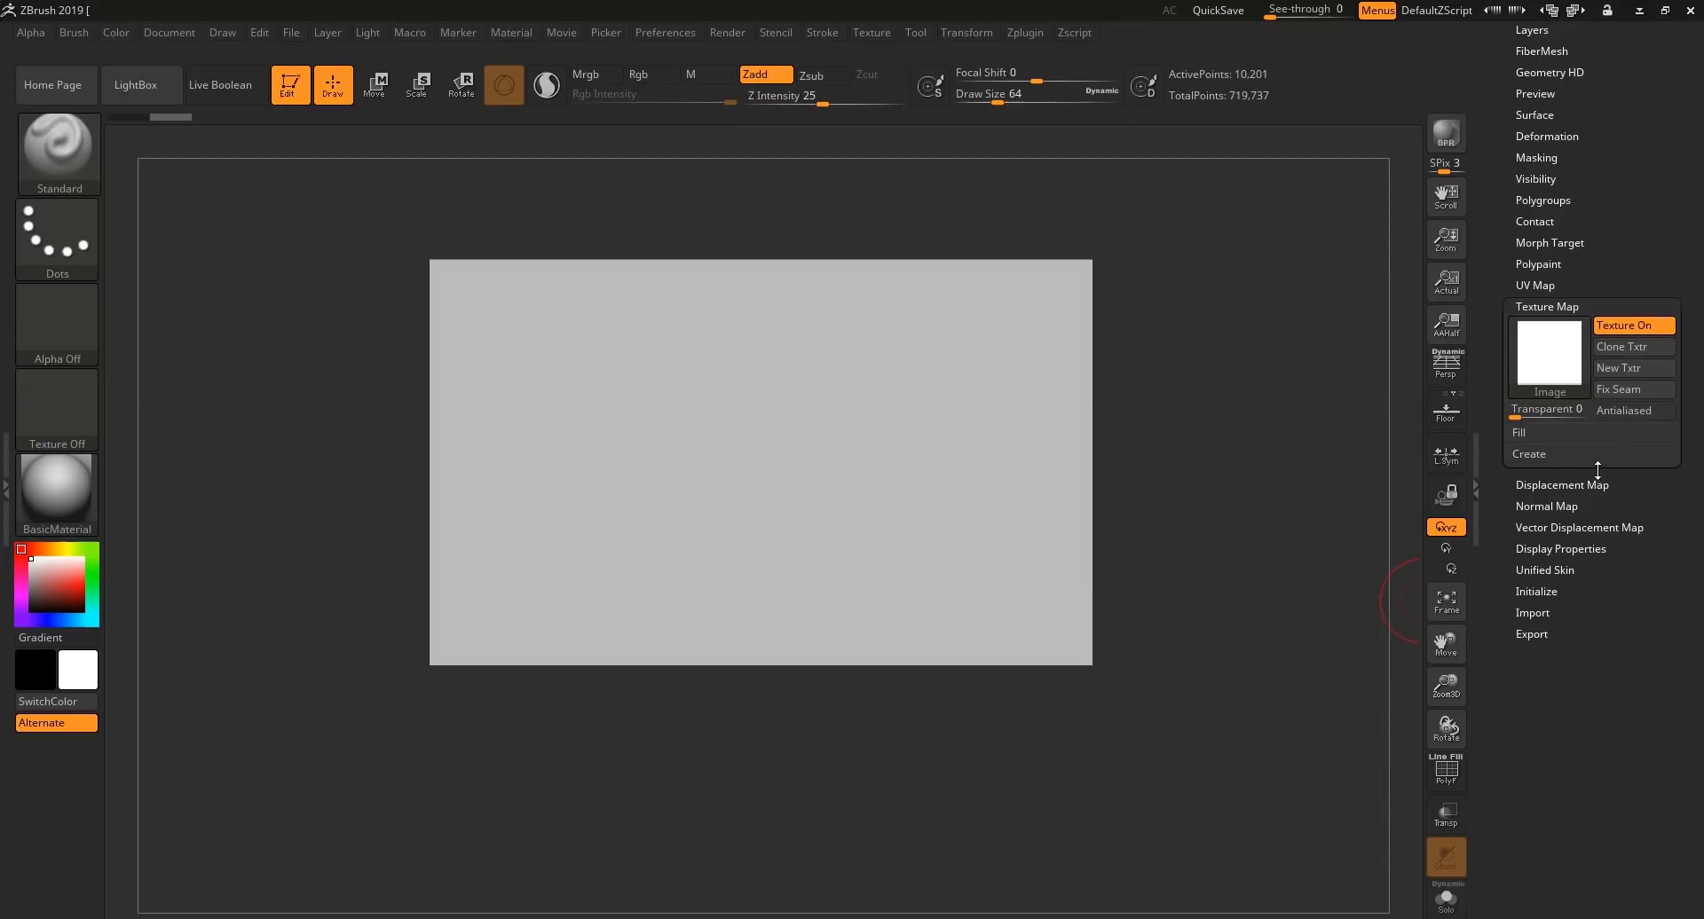
# Import low-def.jpg from SHOW > texturingxyz_multichannelfaces_42 > fullface as the plane's texture
pyautogui.click(1553, 373)
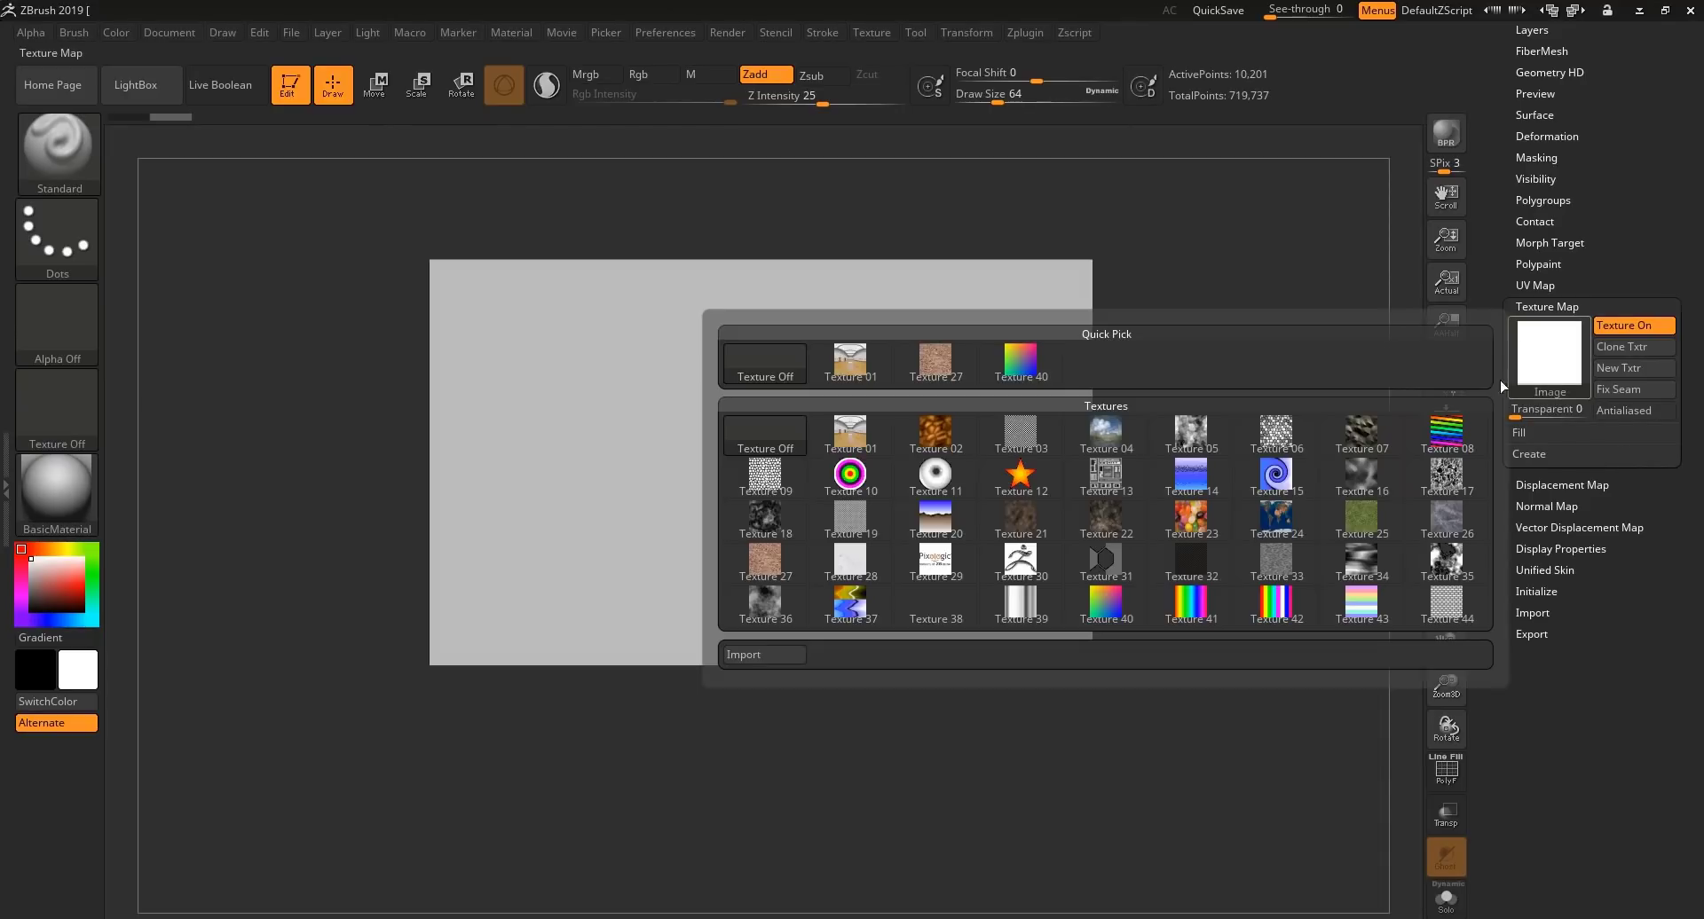
pyautogui.click(741, 654)
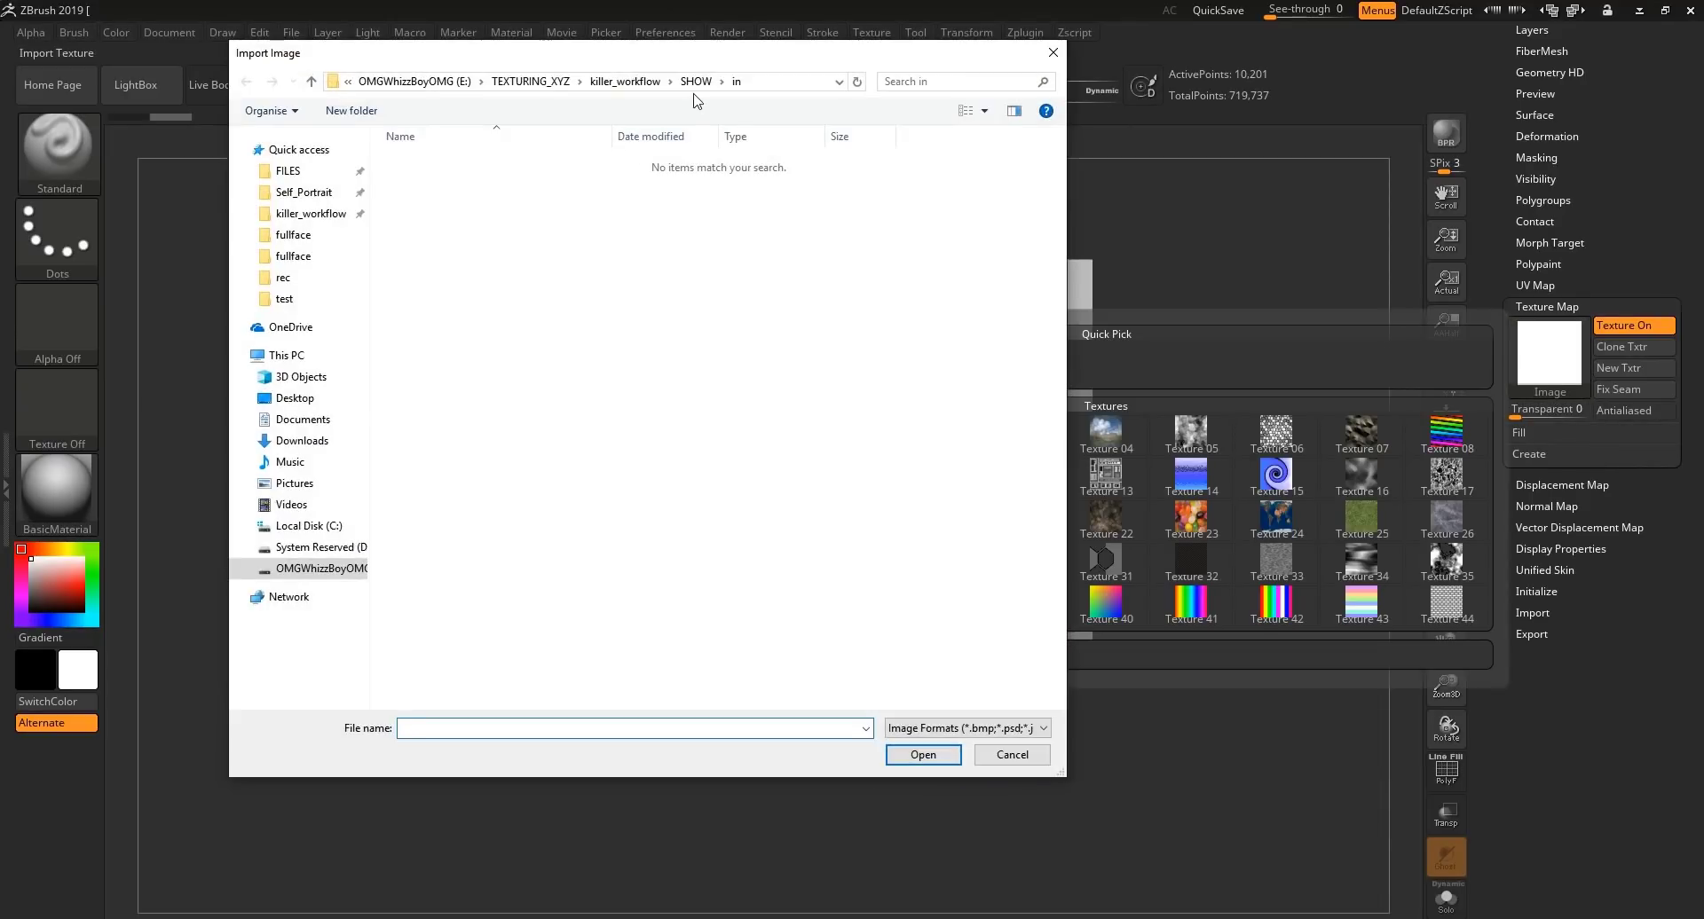
pyautogui.click(696, 81)
pyautogui.doubleClick(452, 180)
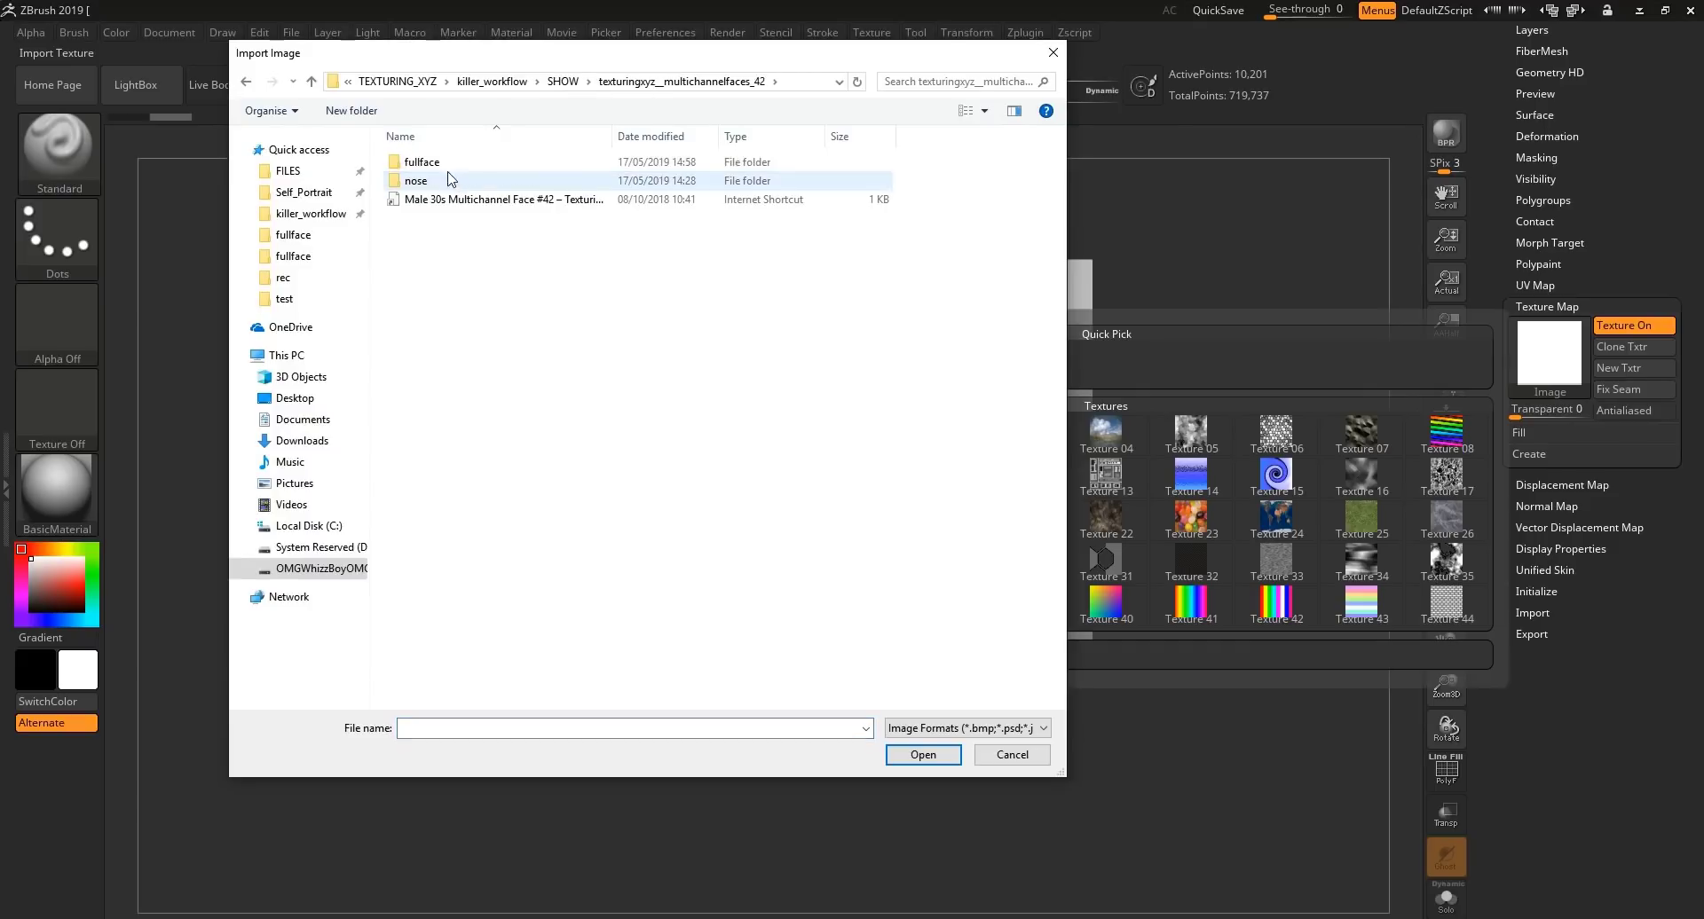
pyautogui.doubleClick(422, 161)
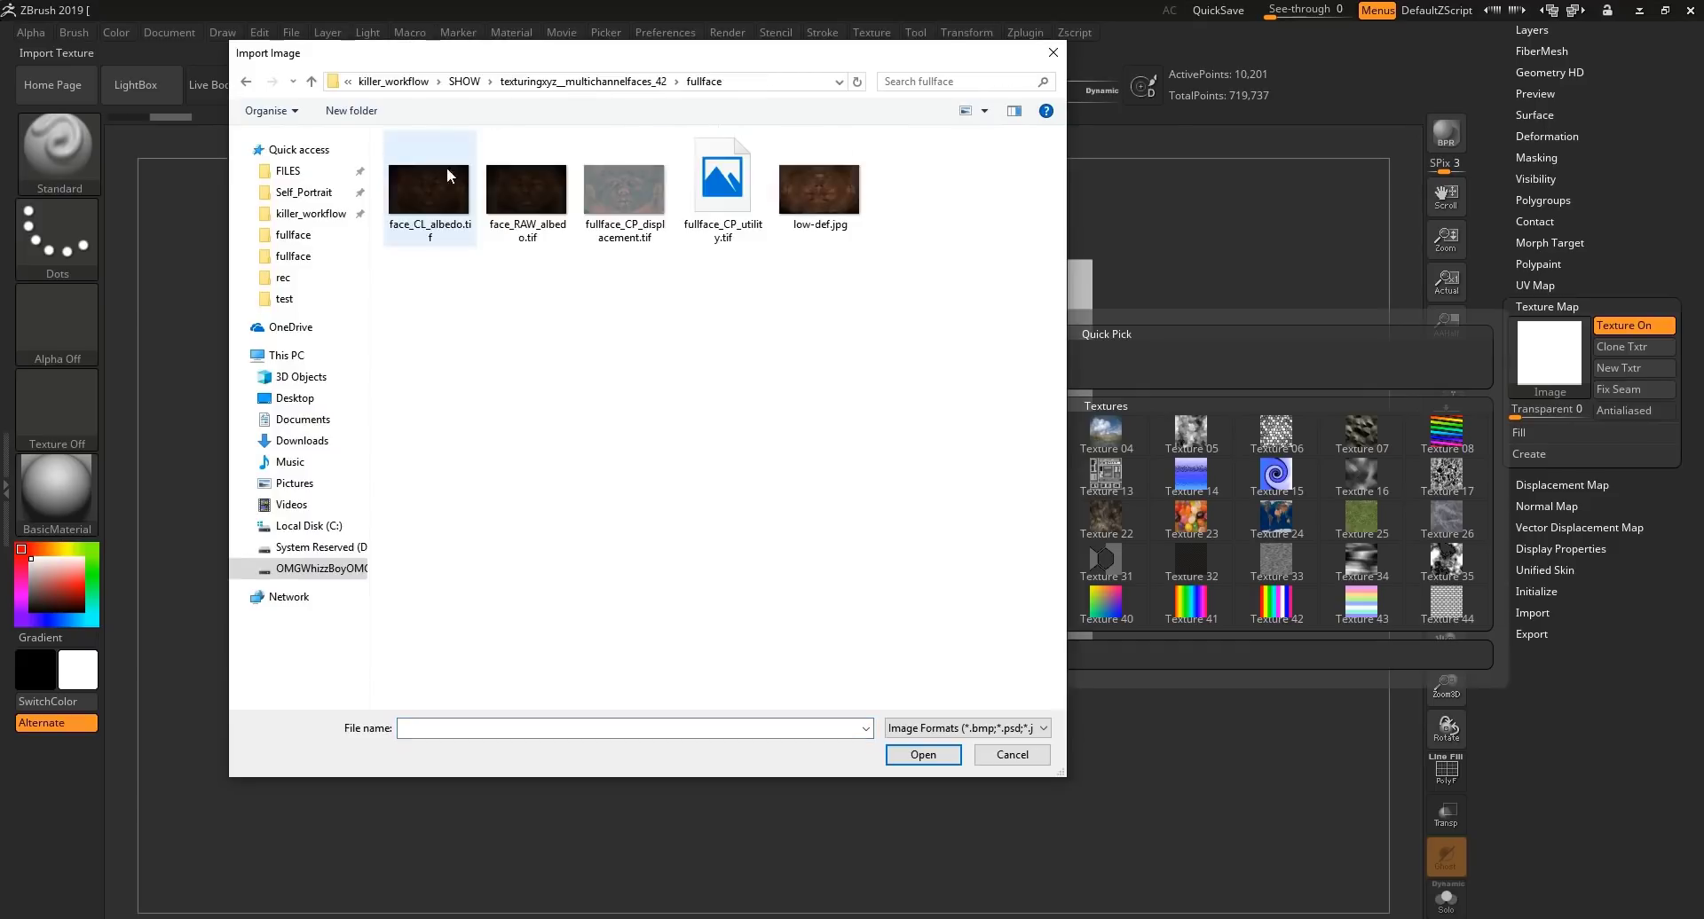
pyautogui.click(850, 195)
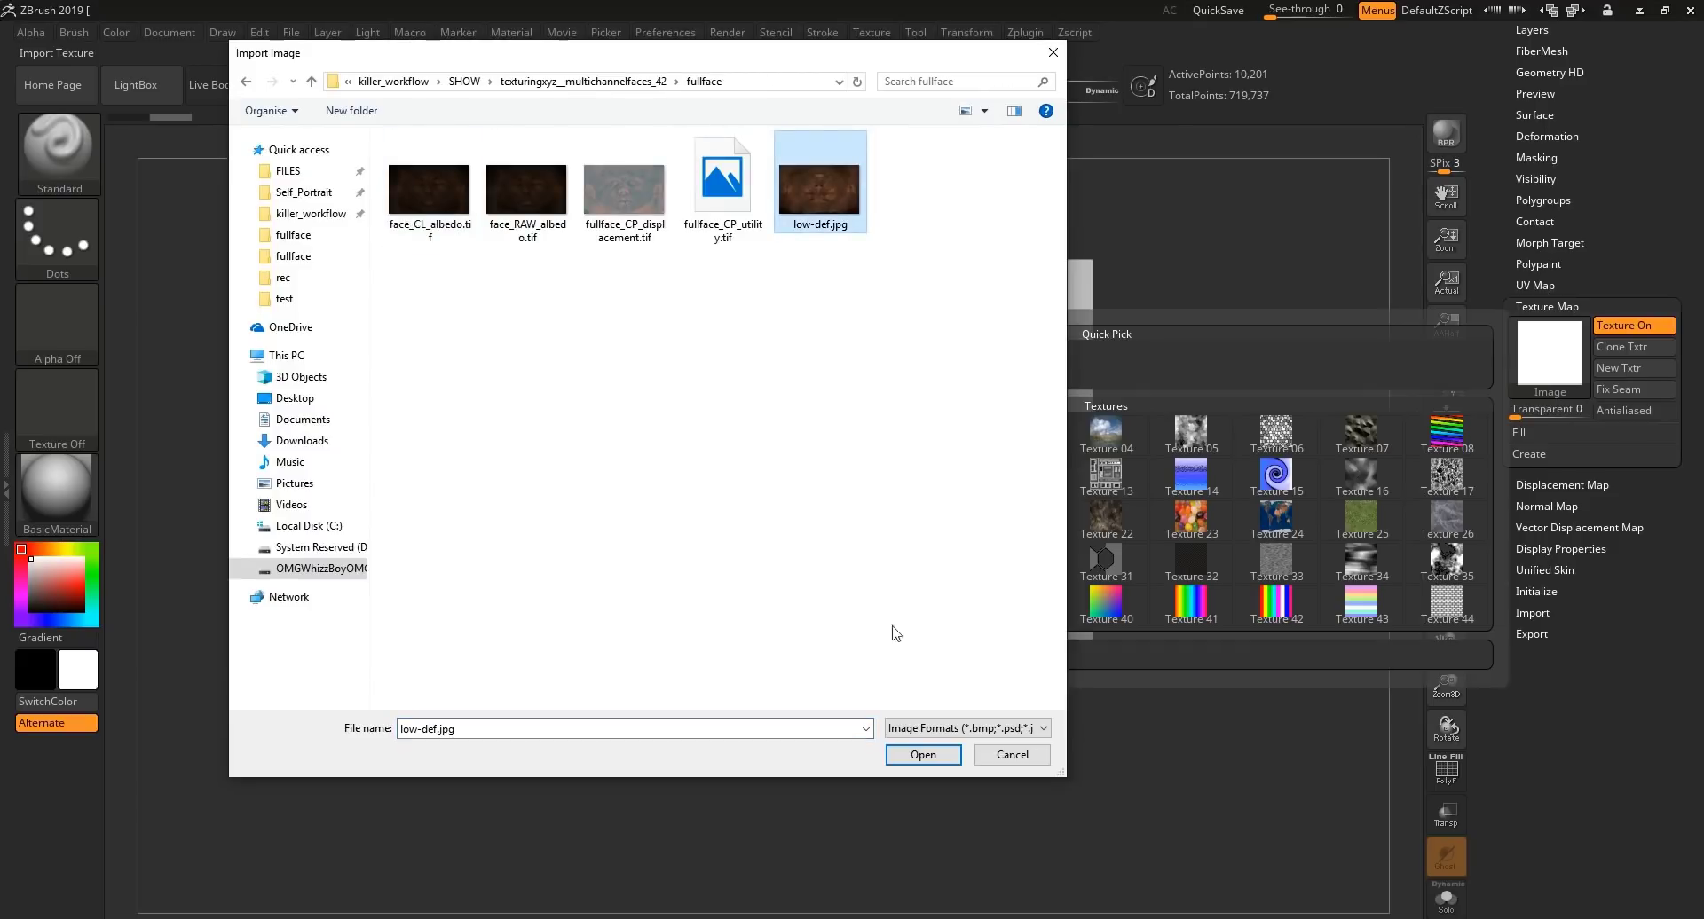
pyautogui.click(923, 756)
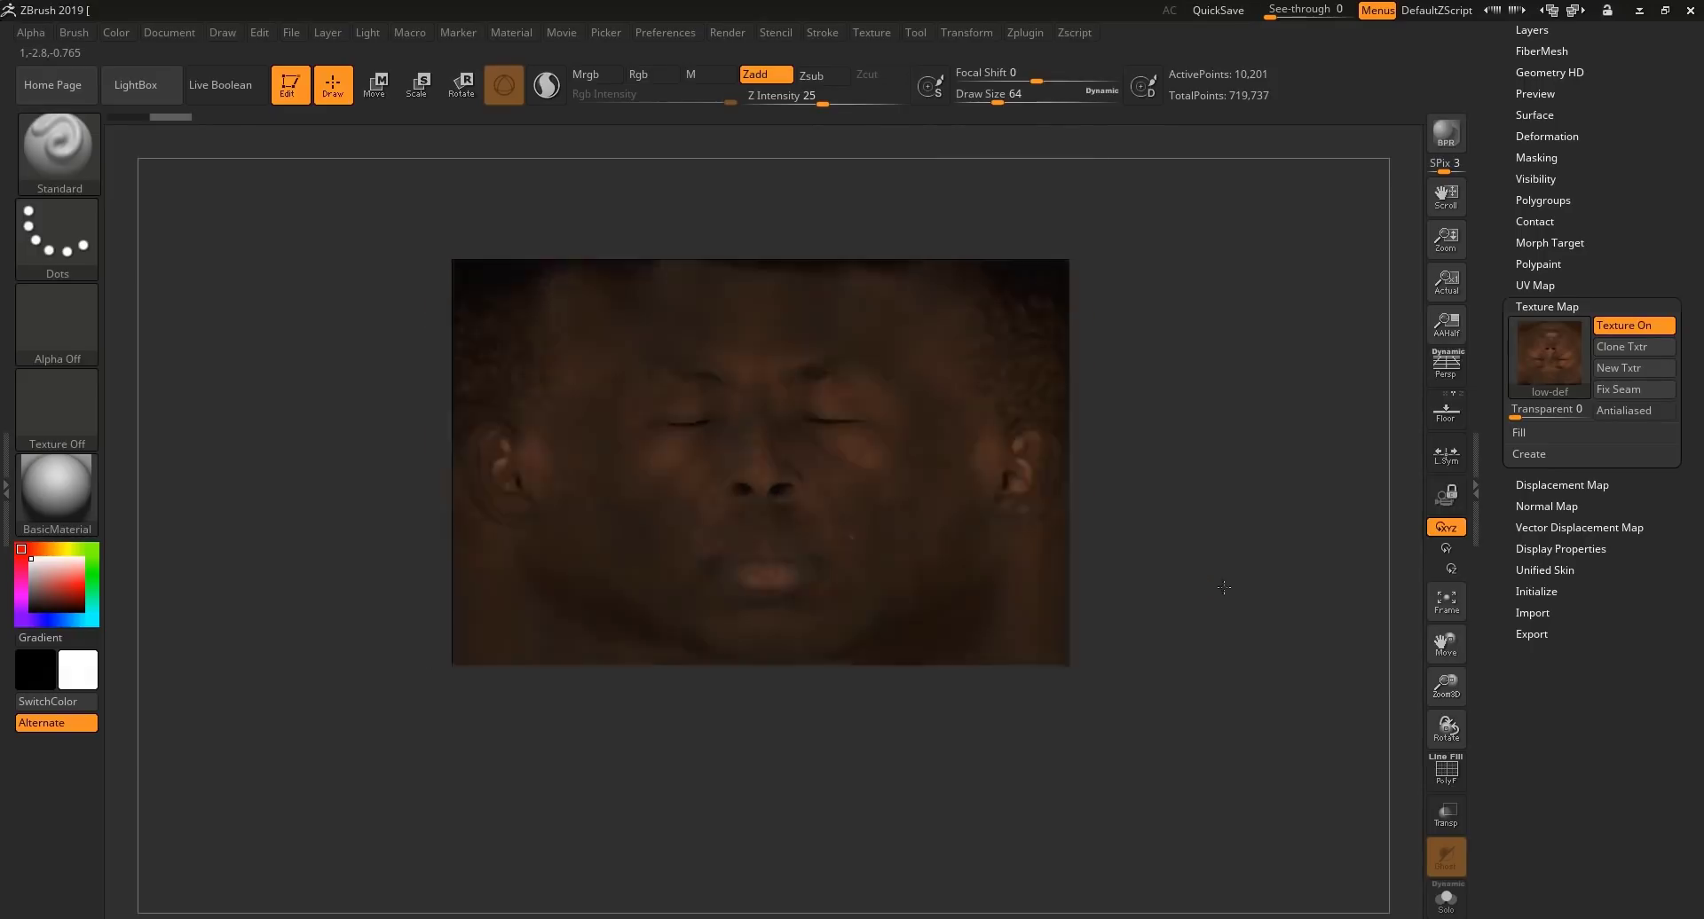
# Make the head transparent and slide the photo plane toward and up to the head
pyautogui.click(1446, 814)
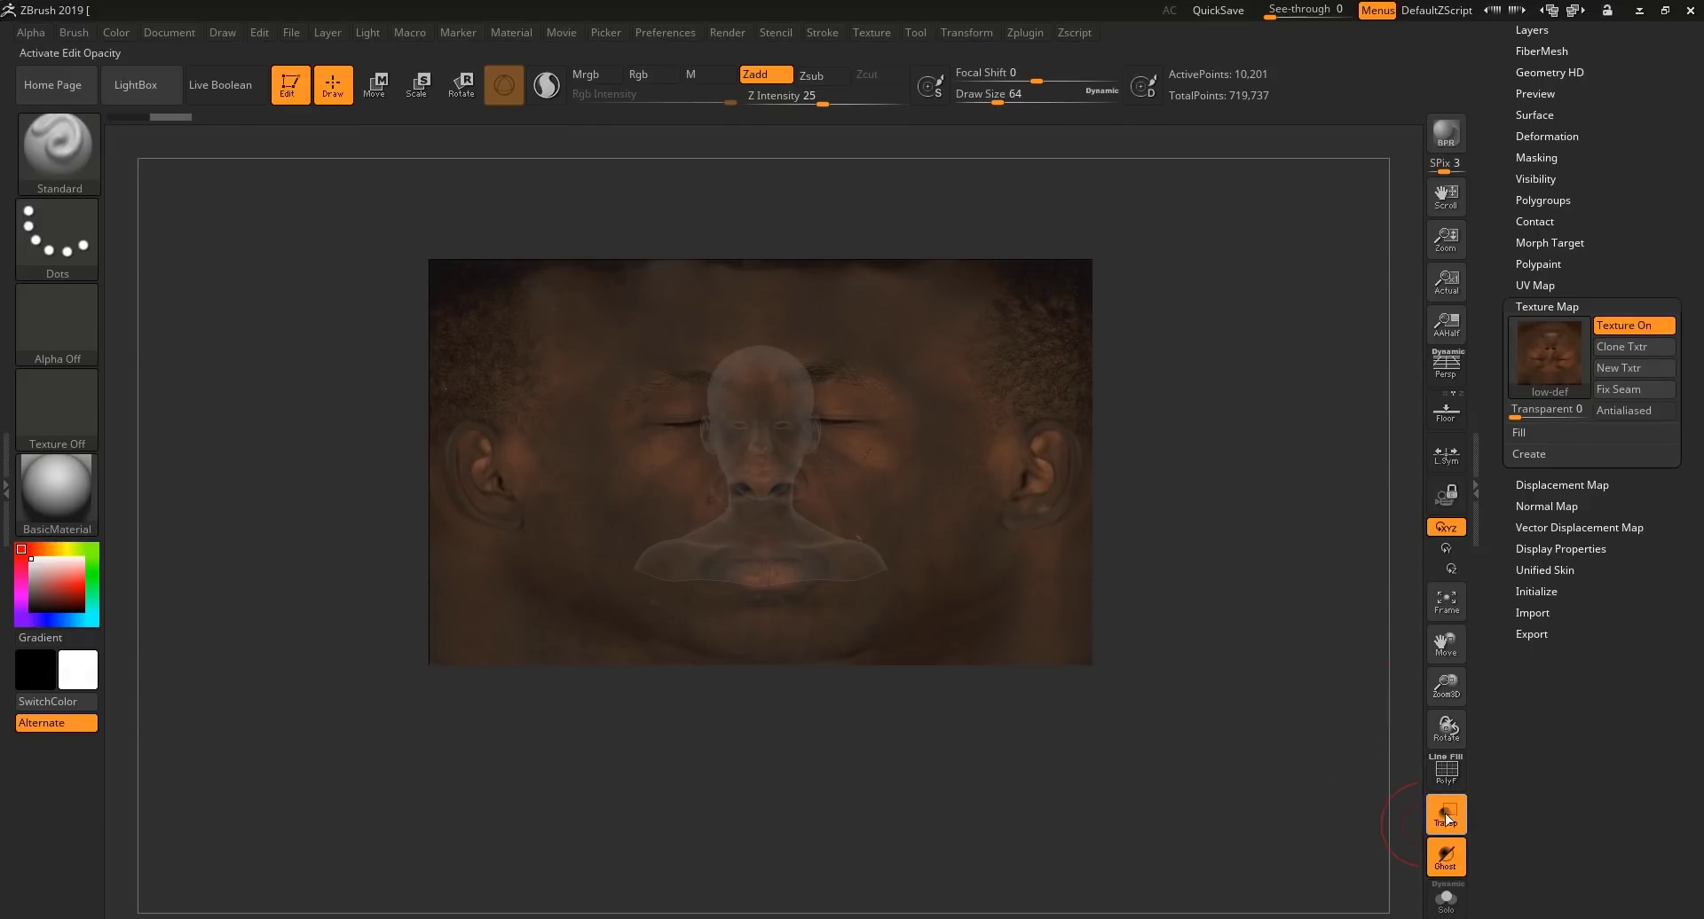
pyautogui.press('w')
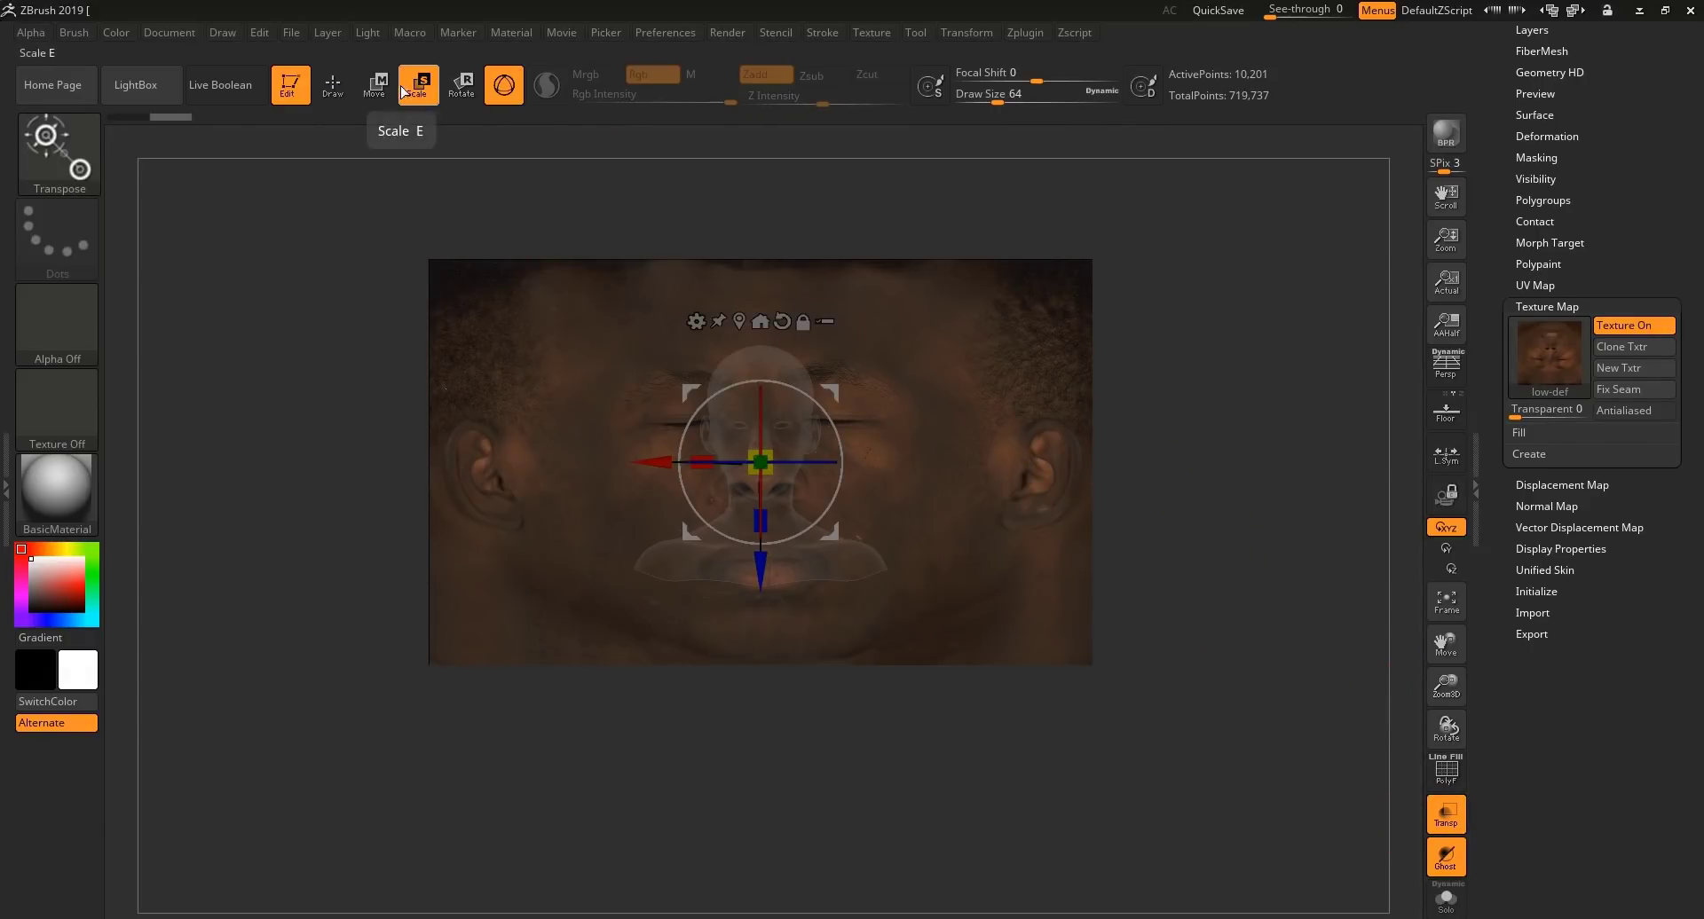
pyautogui.keyDown('shift'); pyautogui.moveTo(857, 679); pyautogui.dragTo(932, 704); pyautogui.keyUp('shift')
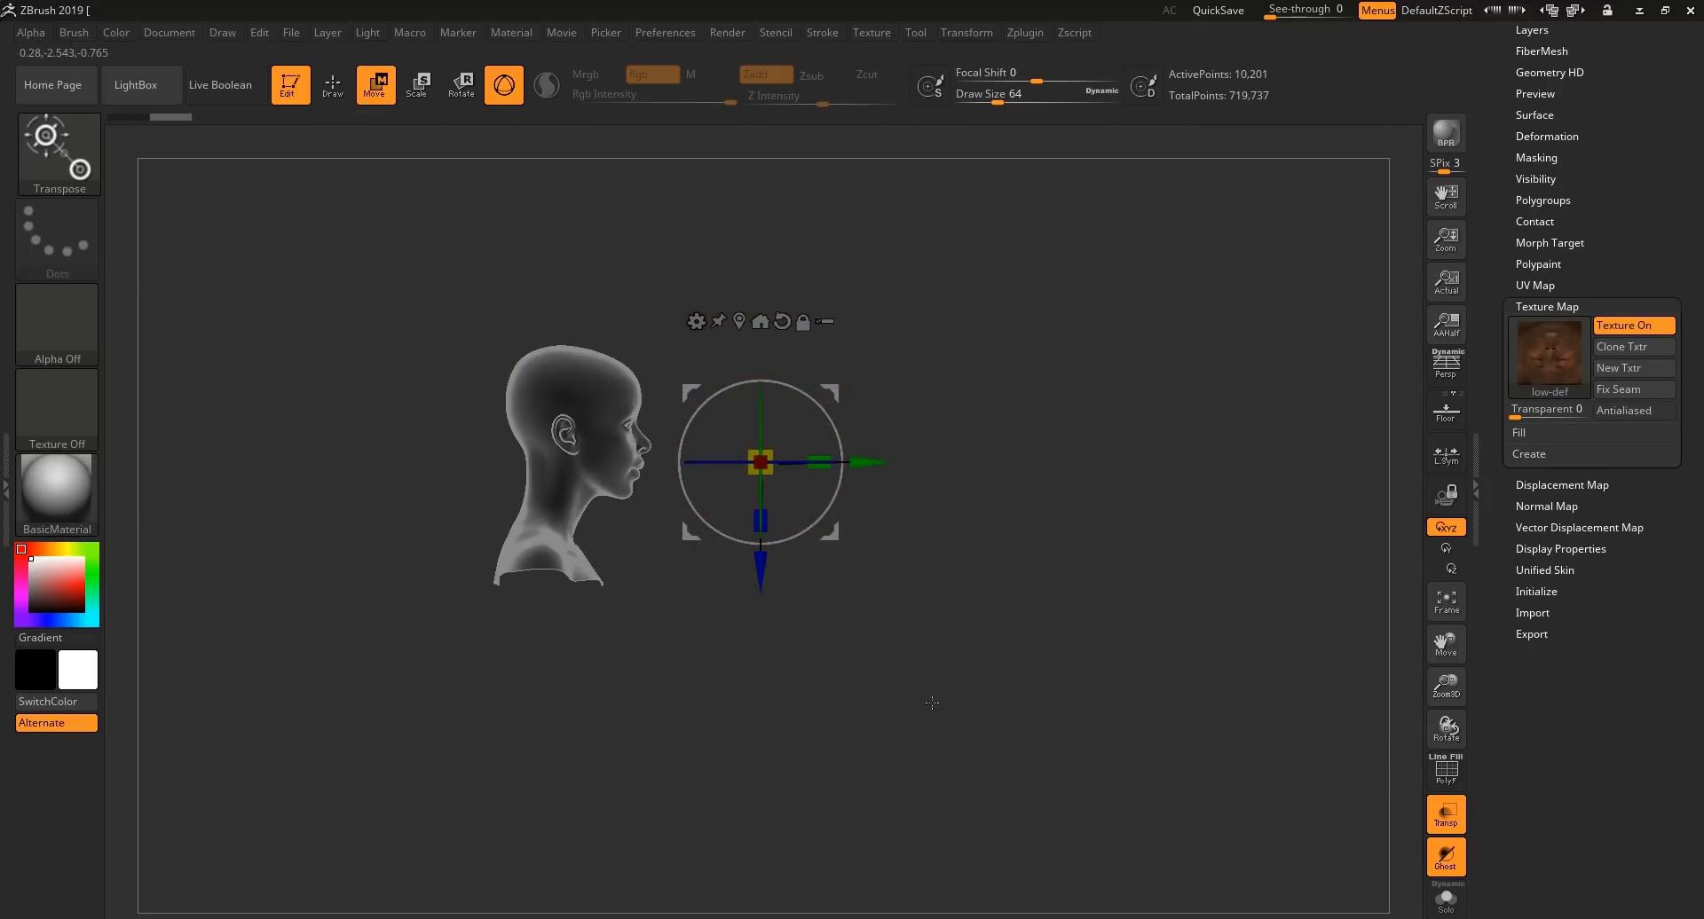
pyautogui.moveTo(867, 462); pyautogui.dragTo(777, 462)
pyautogui.moveTo(671, 573); pyautogui.dragTo(671, 555)
pyautogui.keyDown('shift'); pyautogui.moveTo(786, 573); pyautogui.dragTo(724, 570); pyautogui.keyUp('shift')
pyautogui.keyDown('ctrl'); pyautogui.moveTo(843, 426); pyautogui.dragTo(1109, 475, button='right'); pyautogui.keyUp('ctrl')
pyautogui.keyDown('alt'); pyautogui.click(783, 459); pyautogui.keyUp('alt')
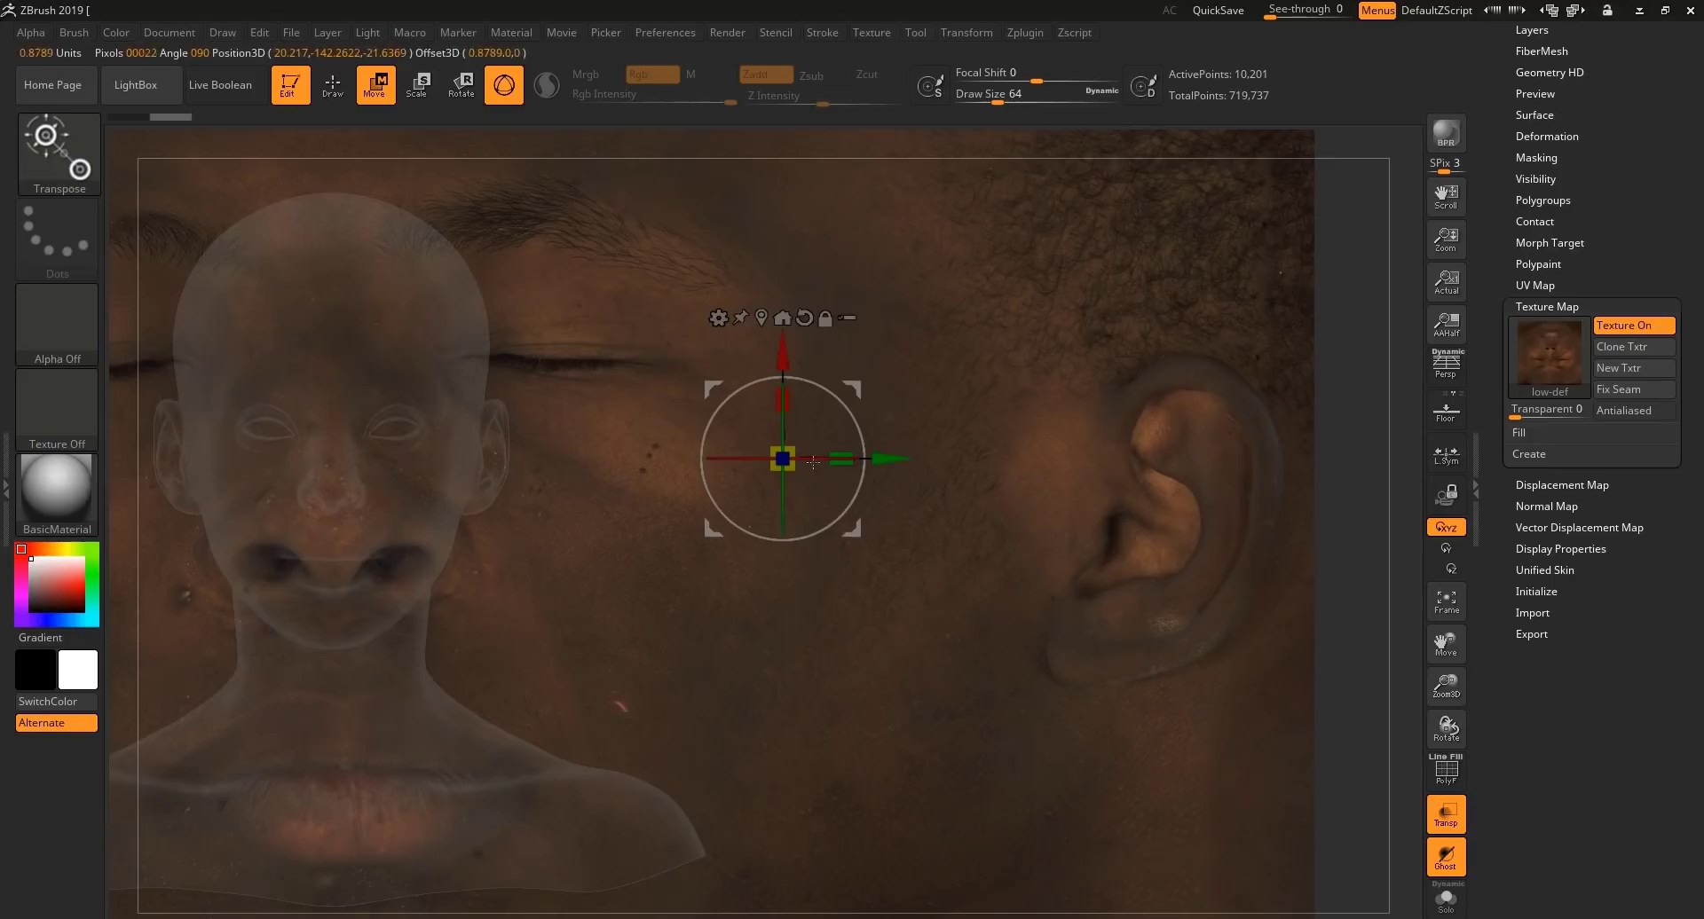
pyautogui.hotkey('ctrl', 'z')
pyautogui.keyDown('alt'); pyautogui.click(1295, 435); pyautogui.keyUp('alt')
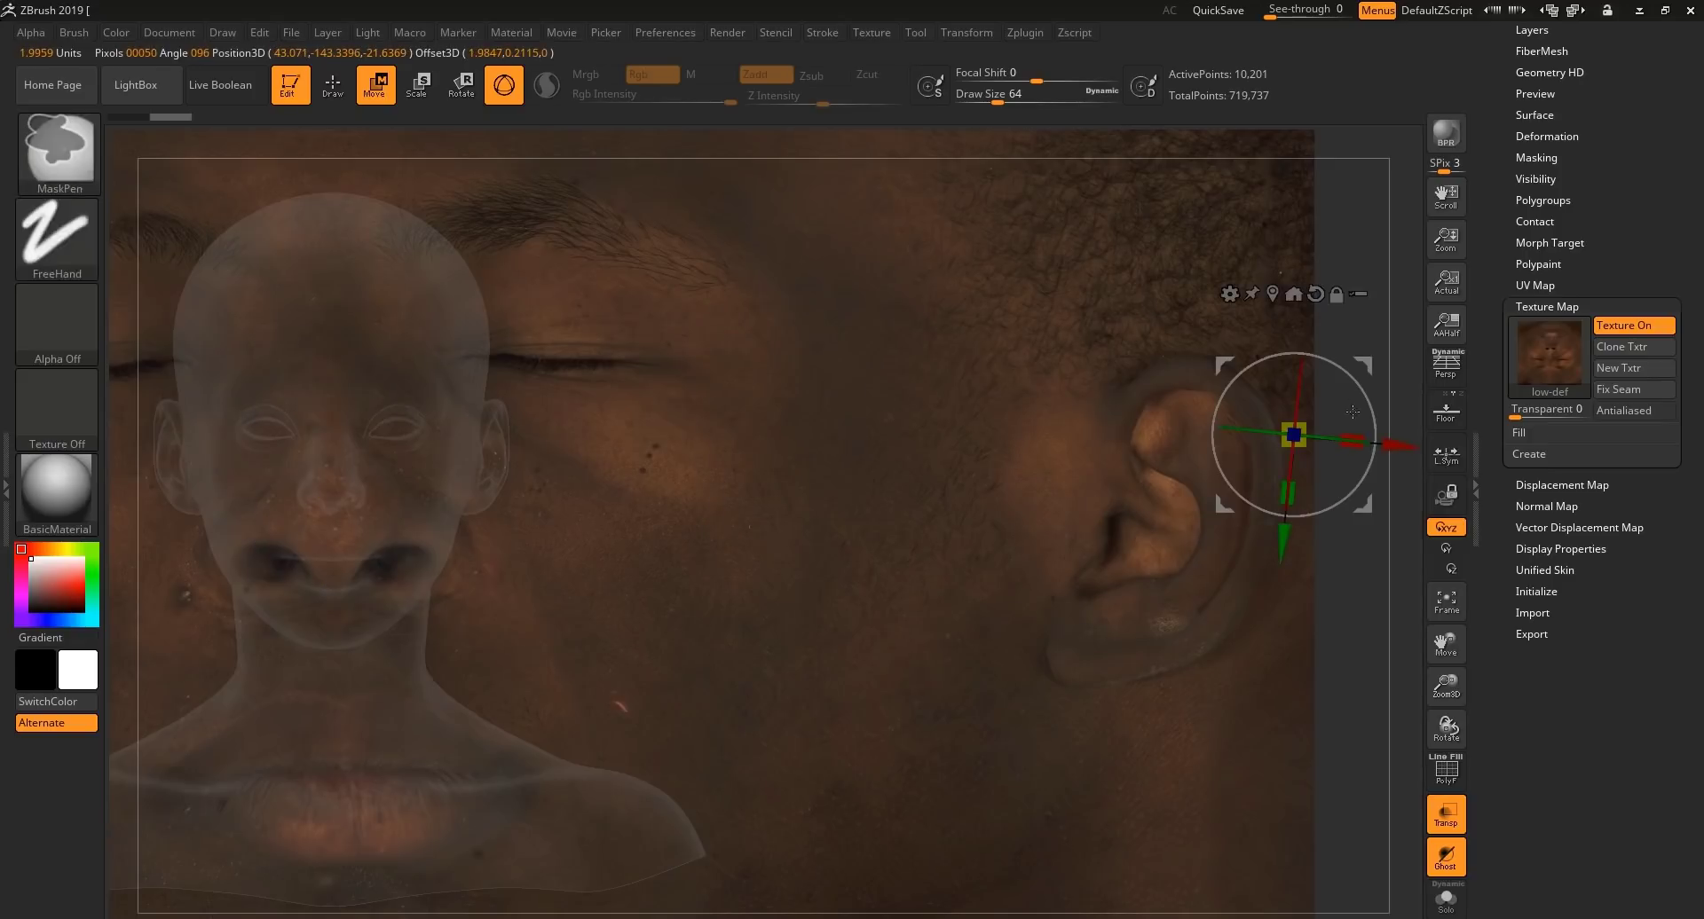
pyautogui.hotkey('ctrl', 'z')
pyautogui.keyDown('alt'); pyautogui.moveTo(865, 533); pyautogui.dragTo(1104, 504, button='right'); pyautogui.keyUp('alt')
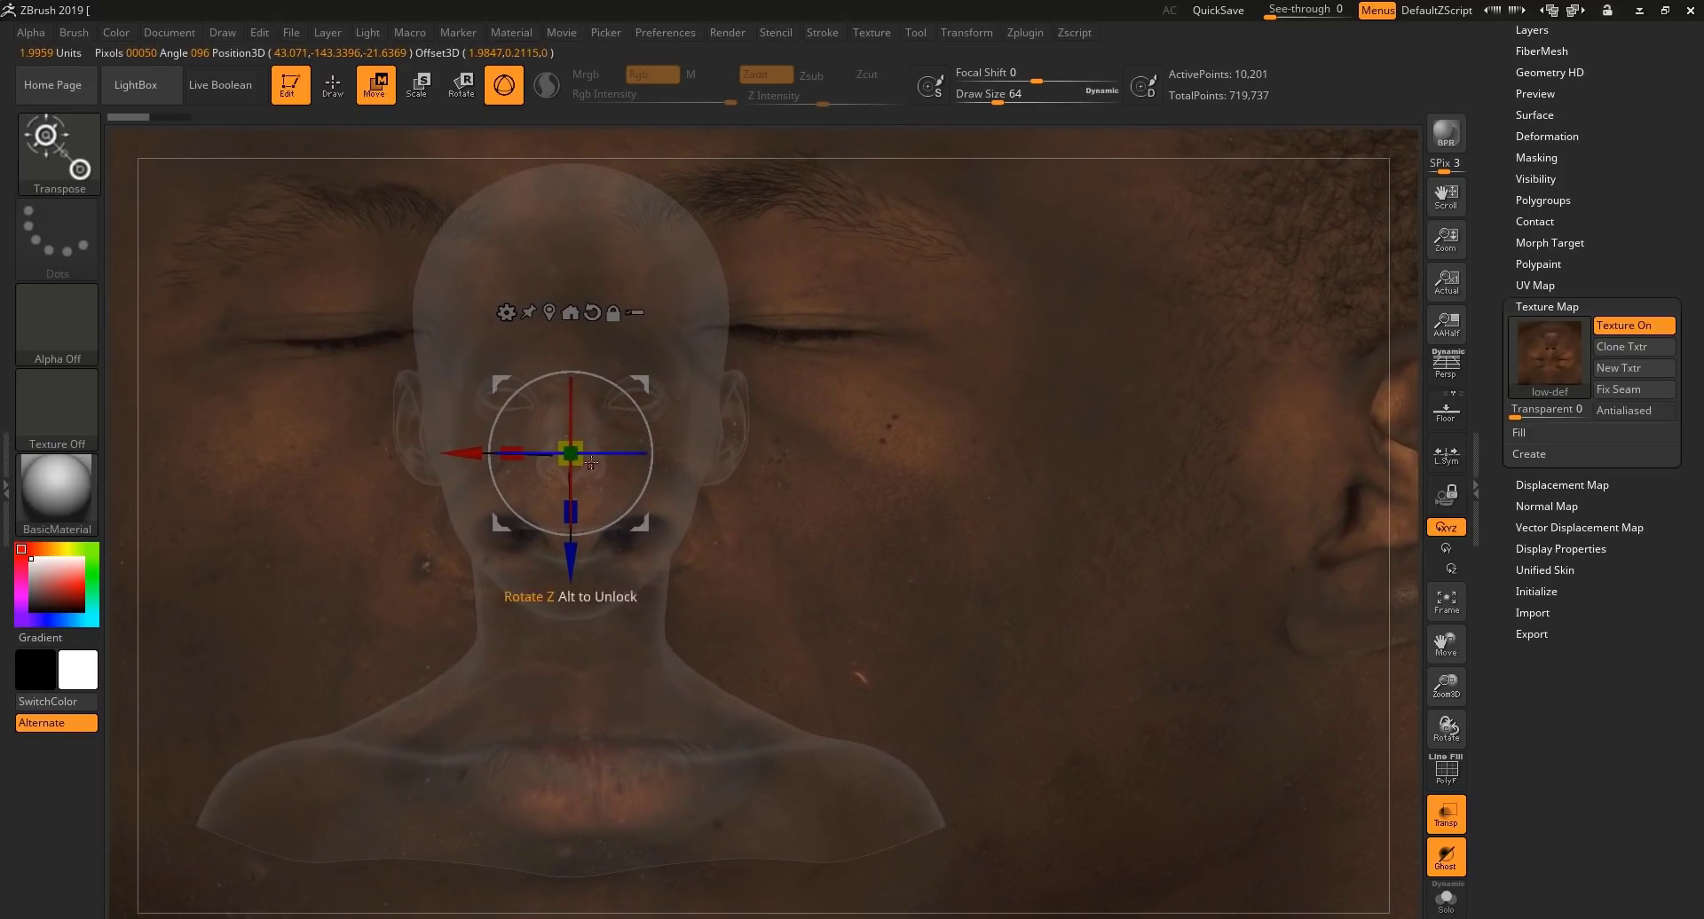
# Scale the photo plane to fit the face, set it in front, then turn Transp off
pyautogui.moveTo(571, 454); pyautogui.dragTo(563, 557)
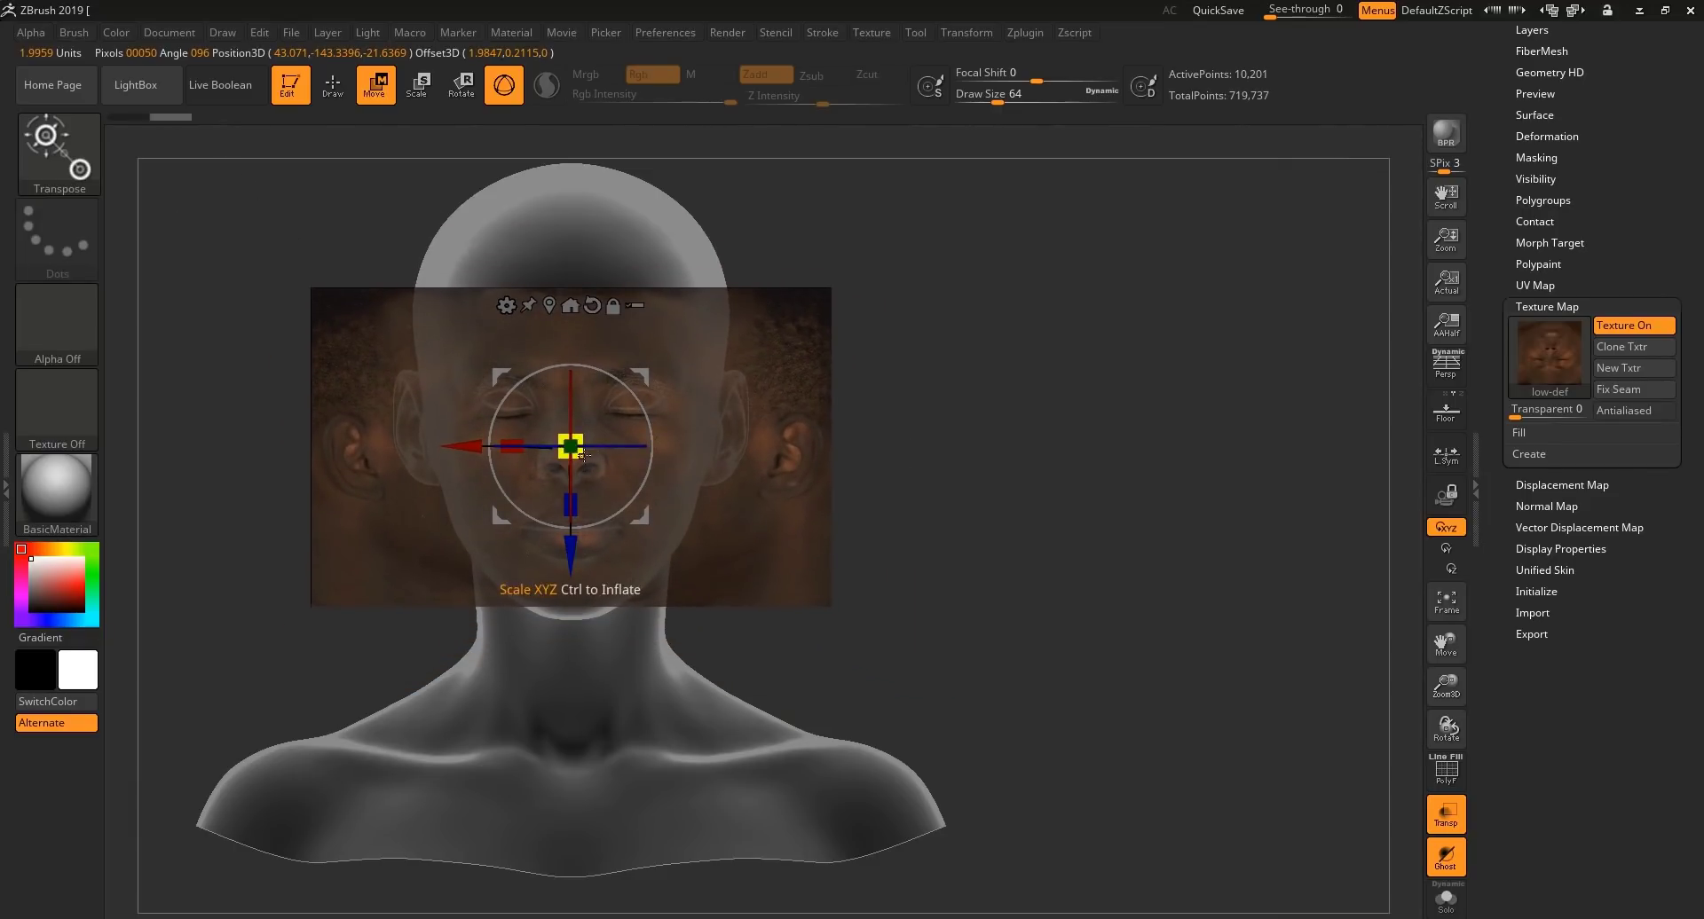
pyautogui.moveTo(582, 456); pyautogui.dragTo(613, 456)
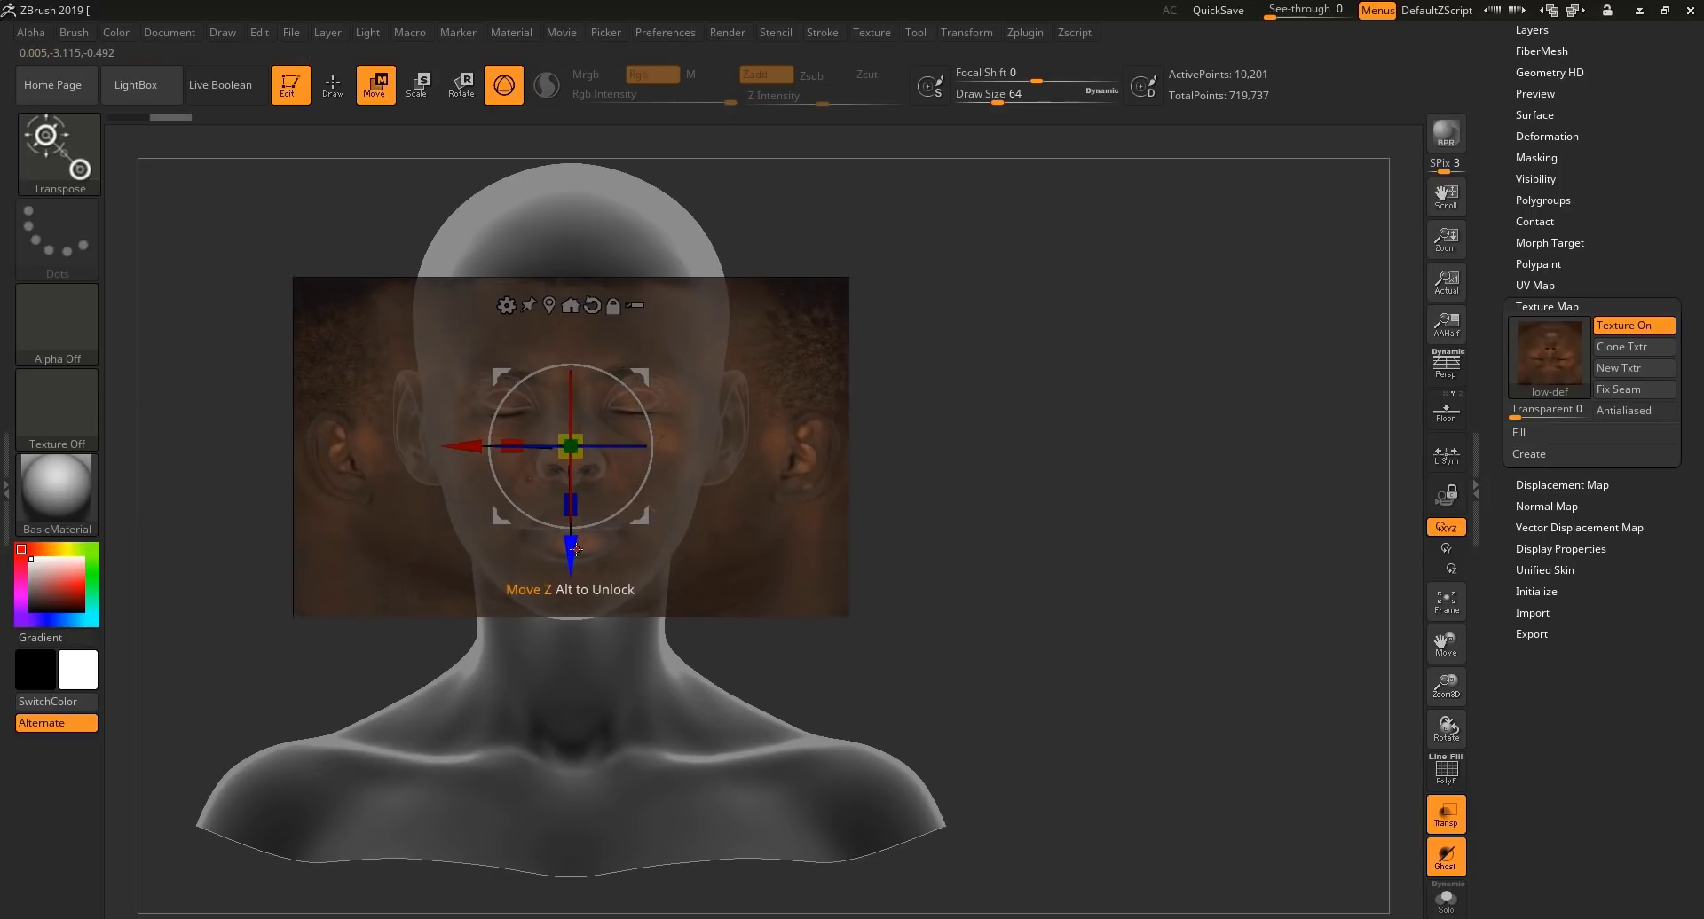
pyautogui.moveTo(575, 549); pyautogui.dragTo(575, 539)
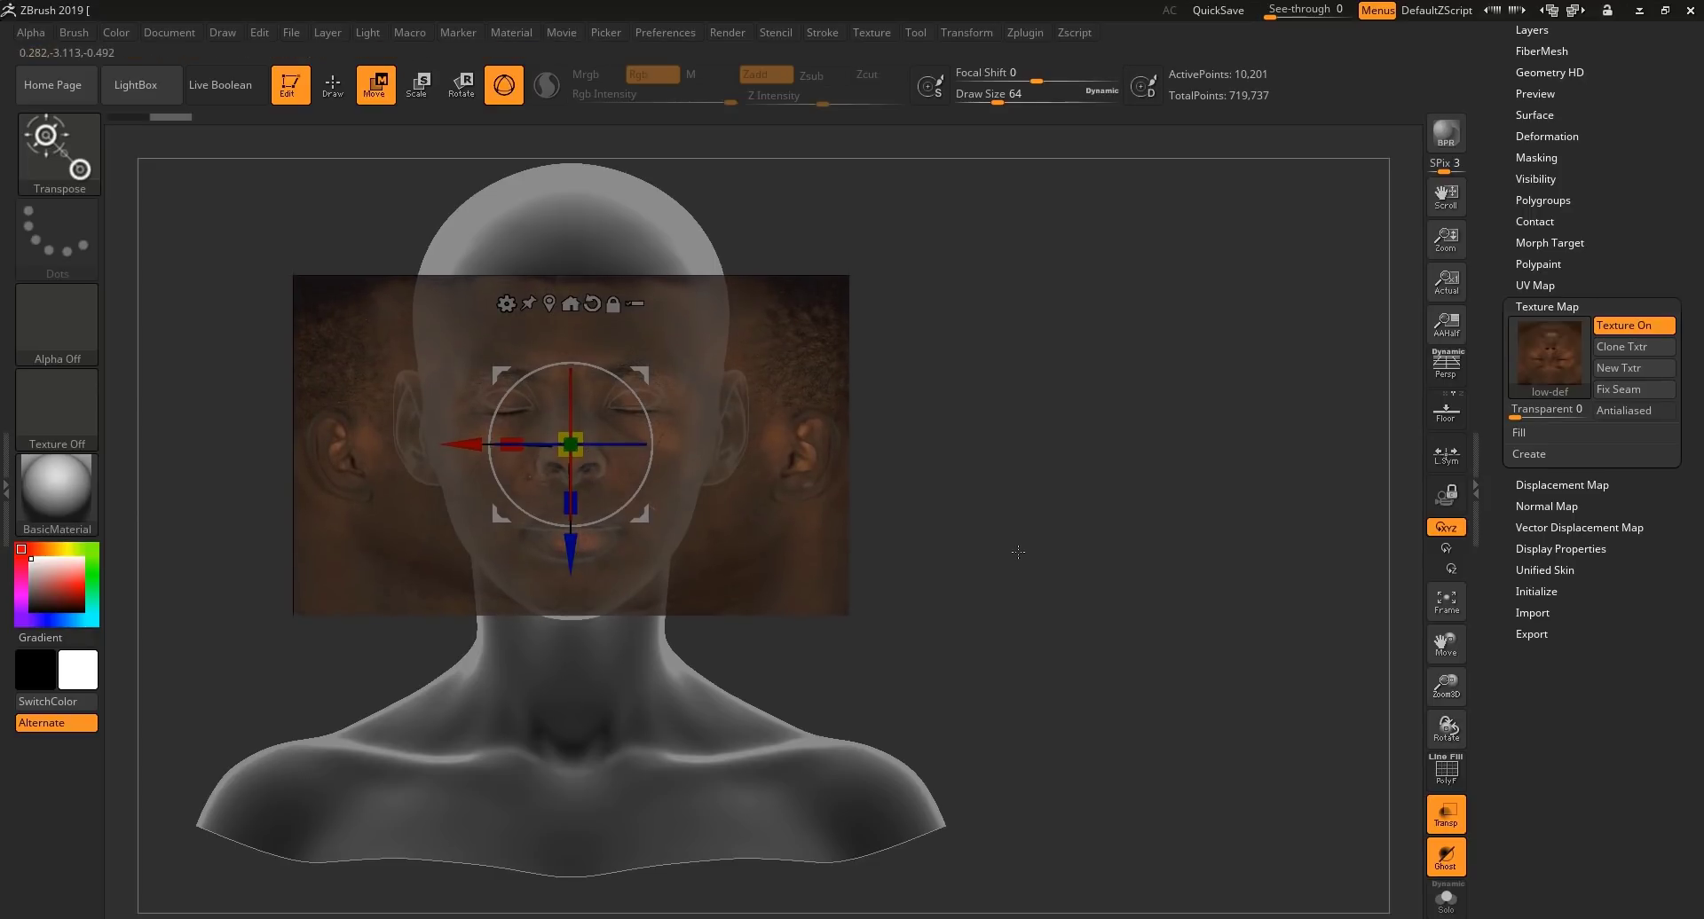
pyautogui.keyDown('shift'); pyautogui.moveTo(1042, 533); pyautogui.dragTo(1165, 658); pyautogui.keyUp('shift')
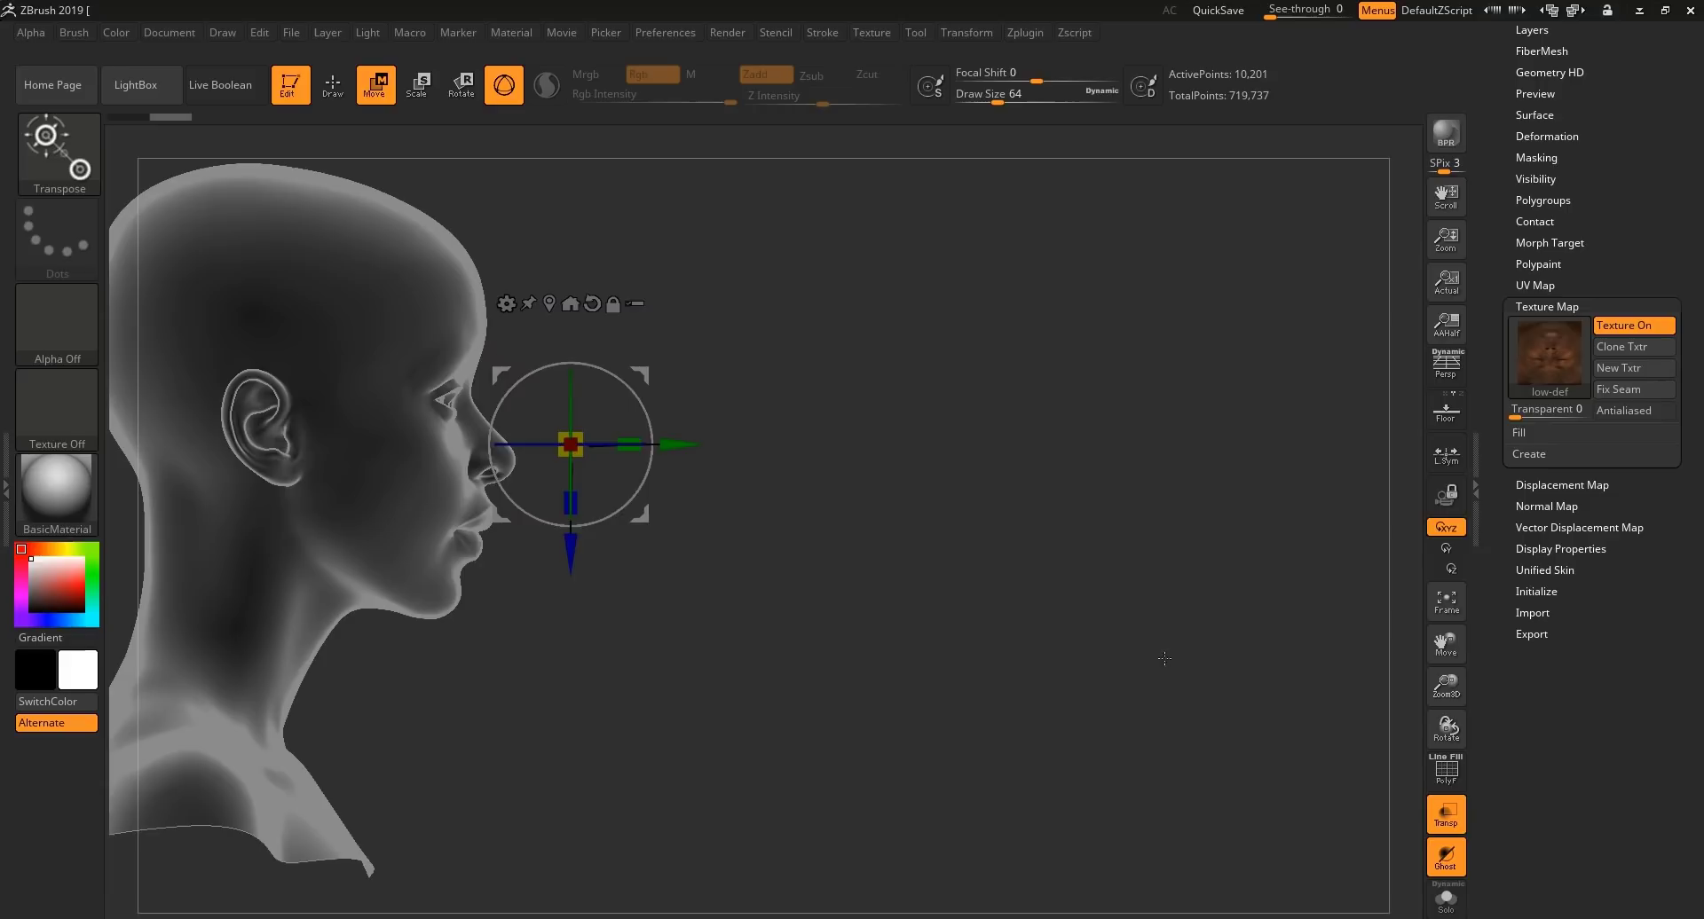
pyautogui.moveTo(676, 448); pyautogui.dragTo(648, 448)
pyautogui.keyDown('shift'); pyautogui.moveTo(702, 455); pyautogui.dragTo(1335, 677); pyautogui.keyUp('shift')
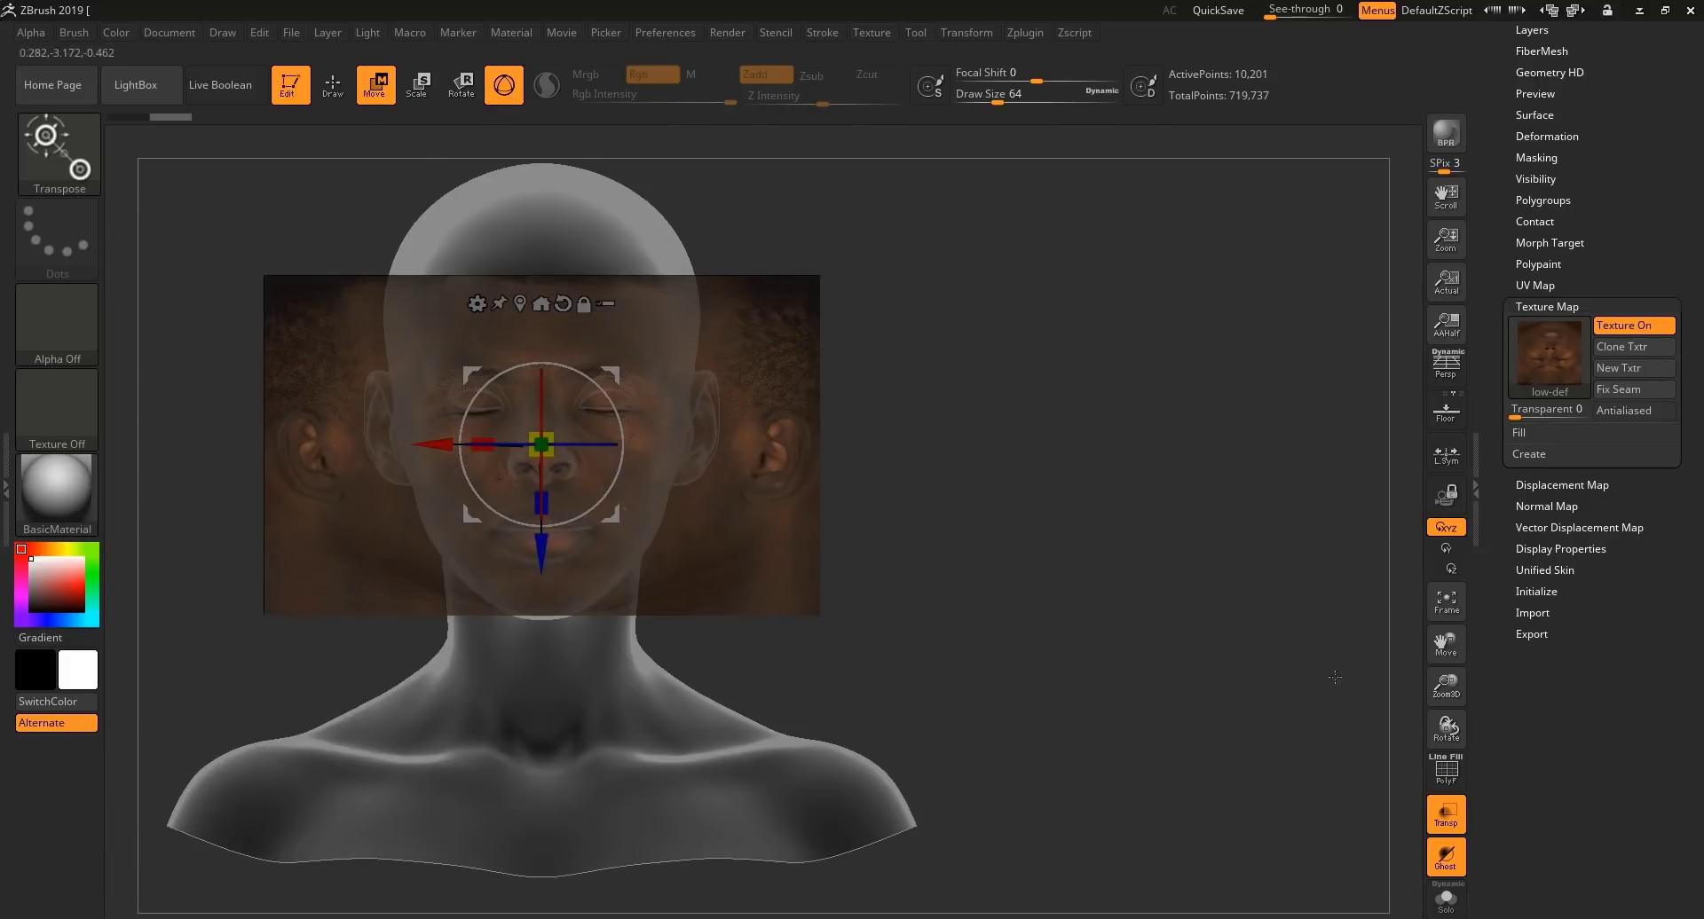
pyautogui.click(1446, 812)
pyautogui.keyDown('ctrl'); pyautogui.moveTo(1170, 526); pyautogui.dragTo(1233, 508, button='right'); pyautogui.keyUp('ctrl')
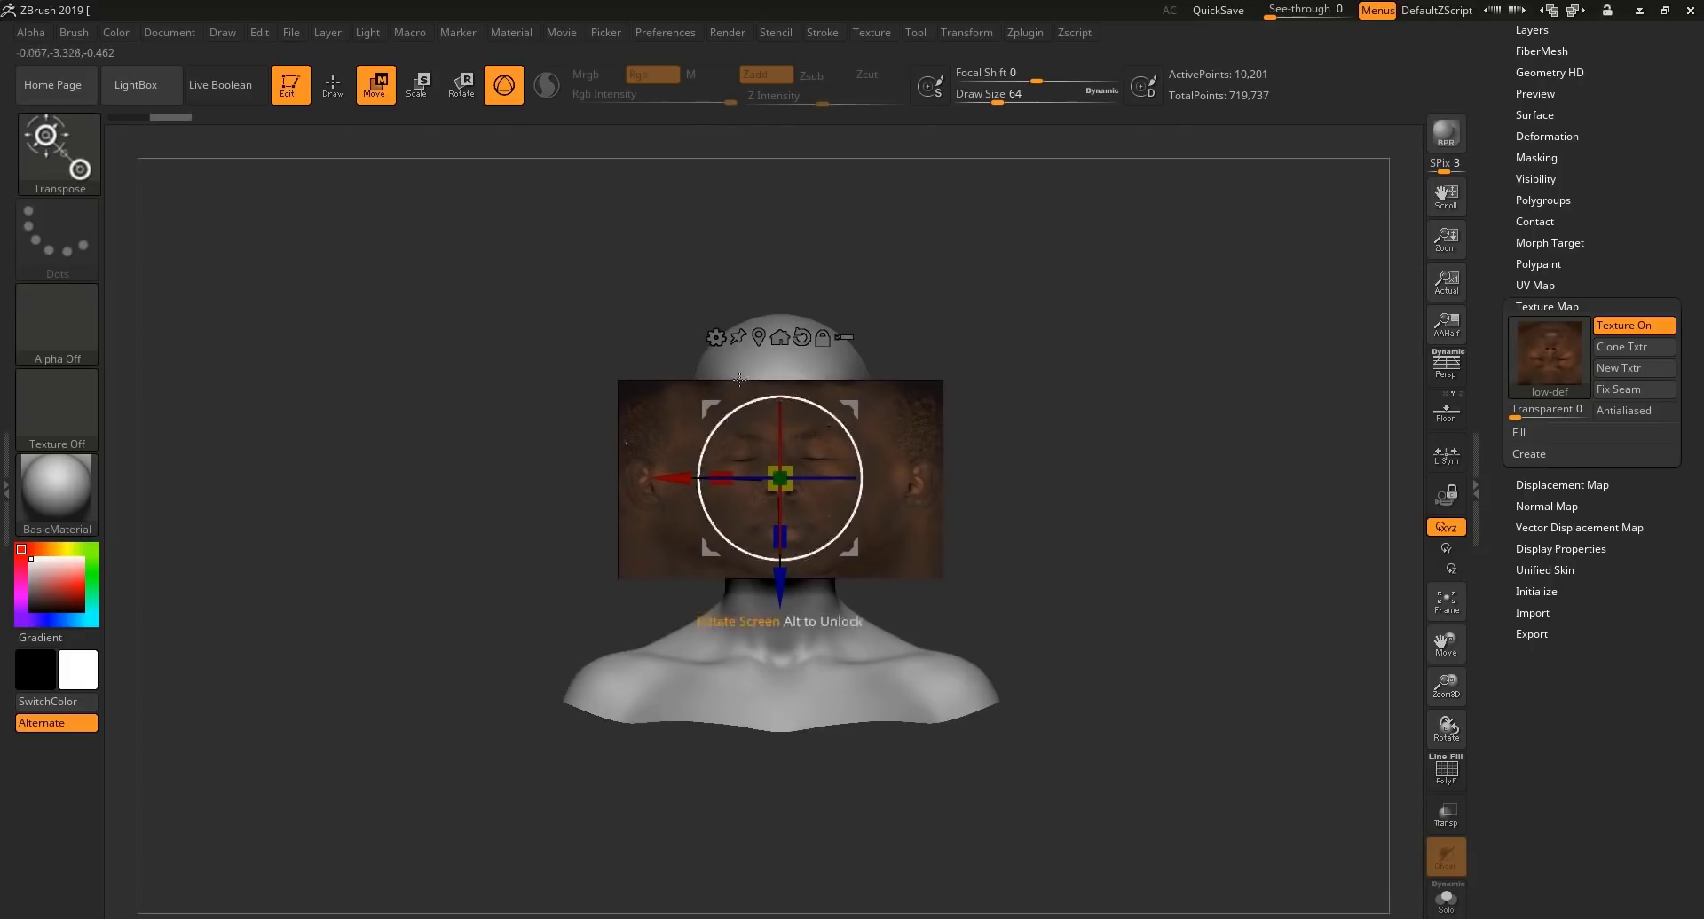
pyautogui.press('q')
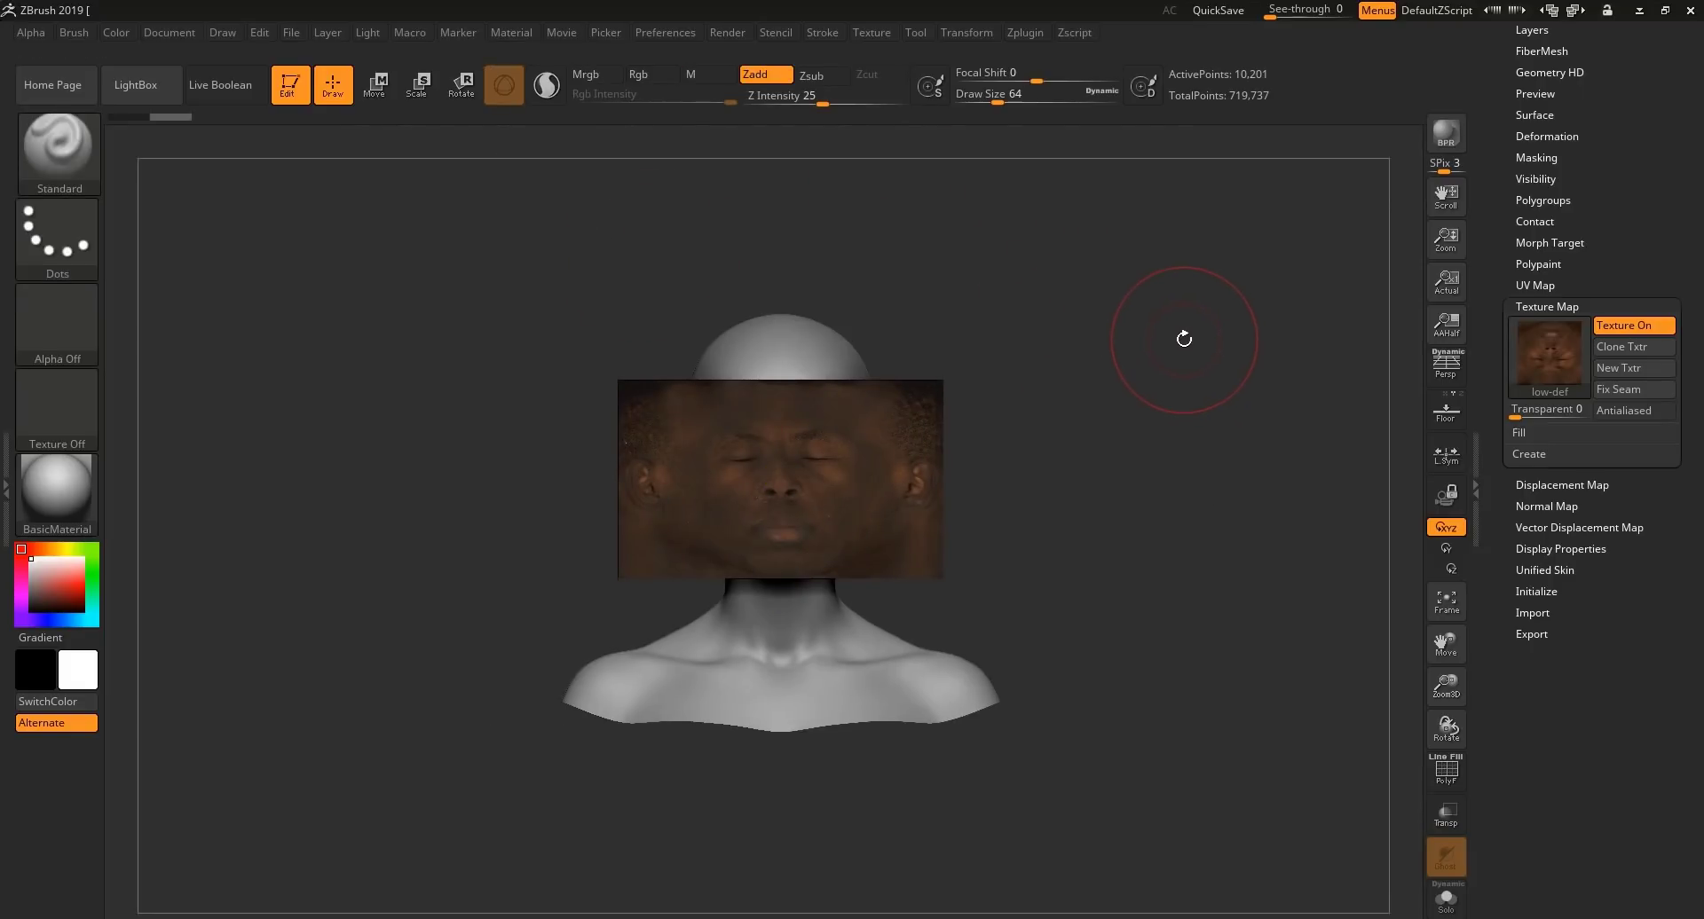
# Start ZWrap from the Zplugin menu on the face plane and head
pyautogui.click(1030, 33)
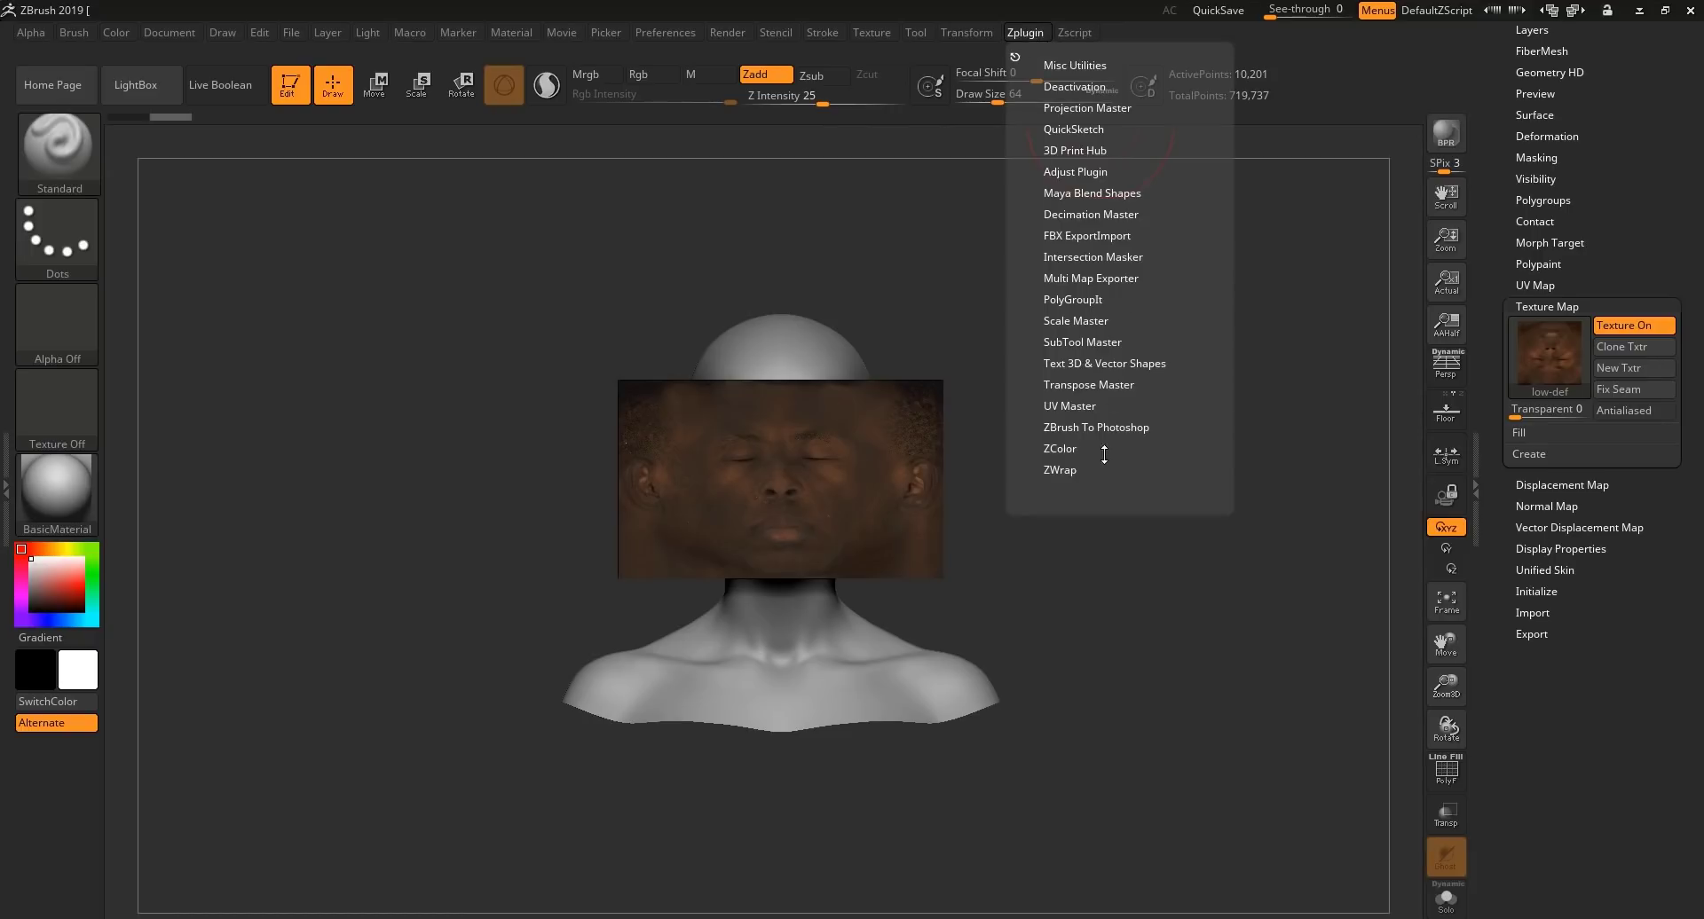
pyautogui.click(1062, 470)
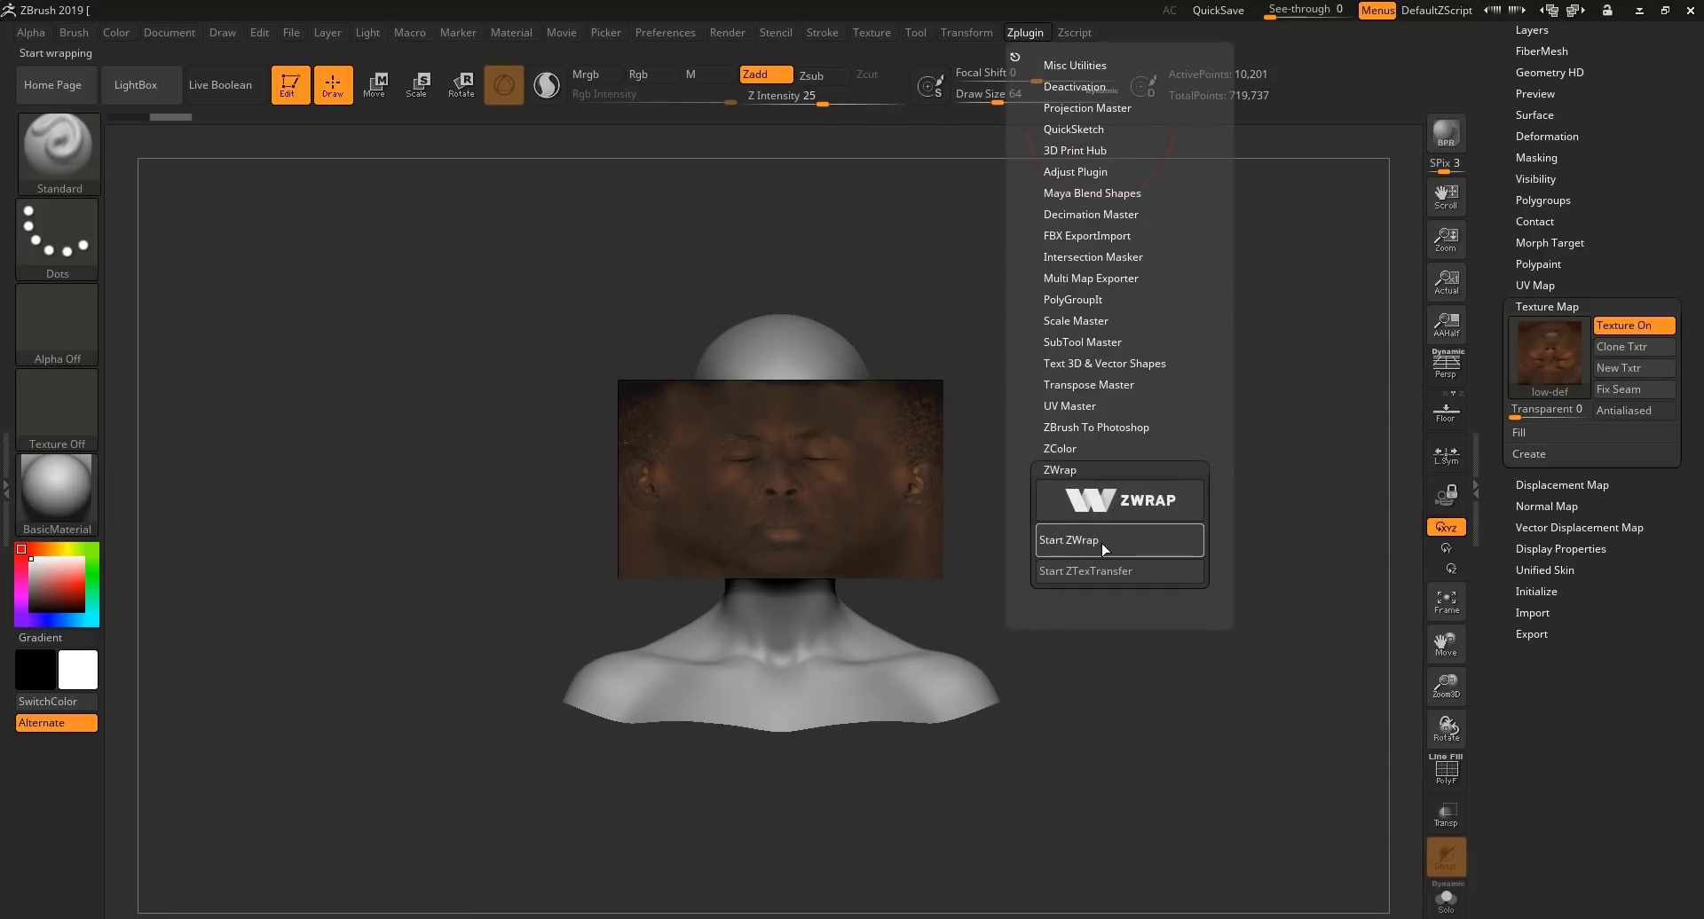
pyautogui.click(1153, 536)
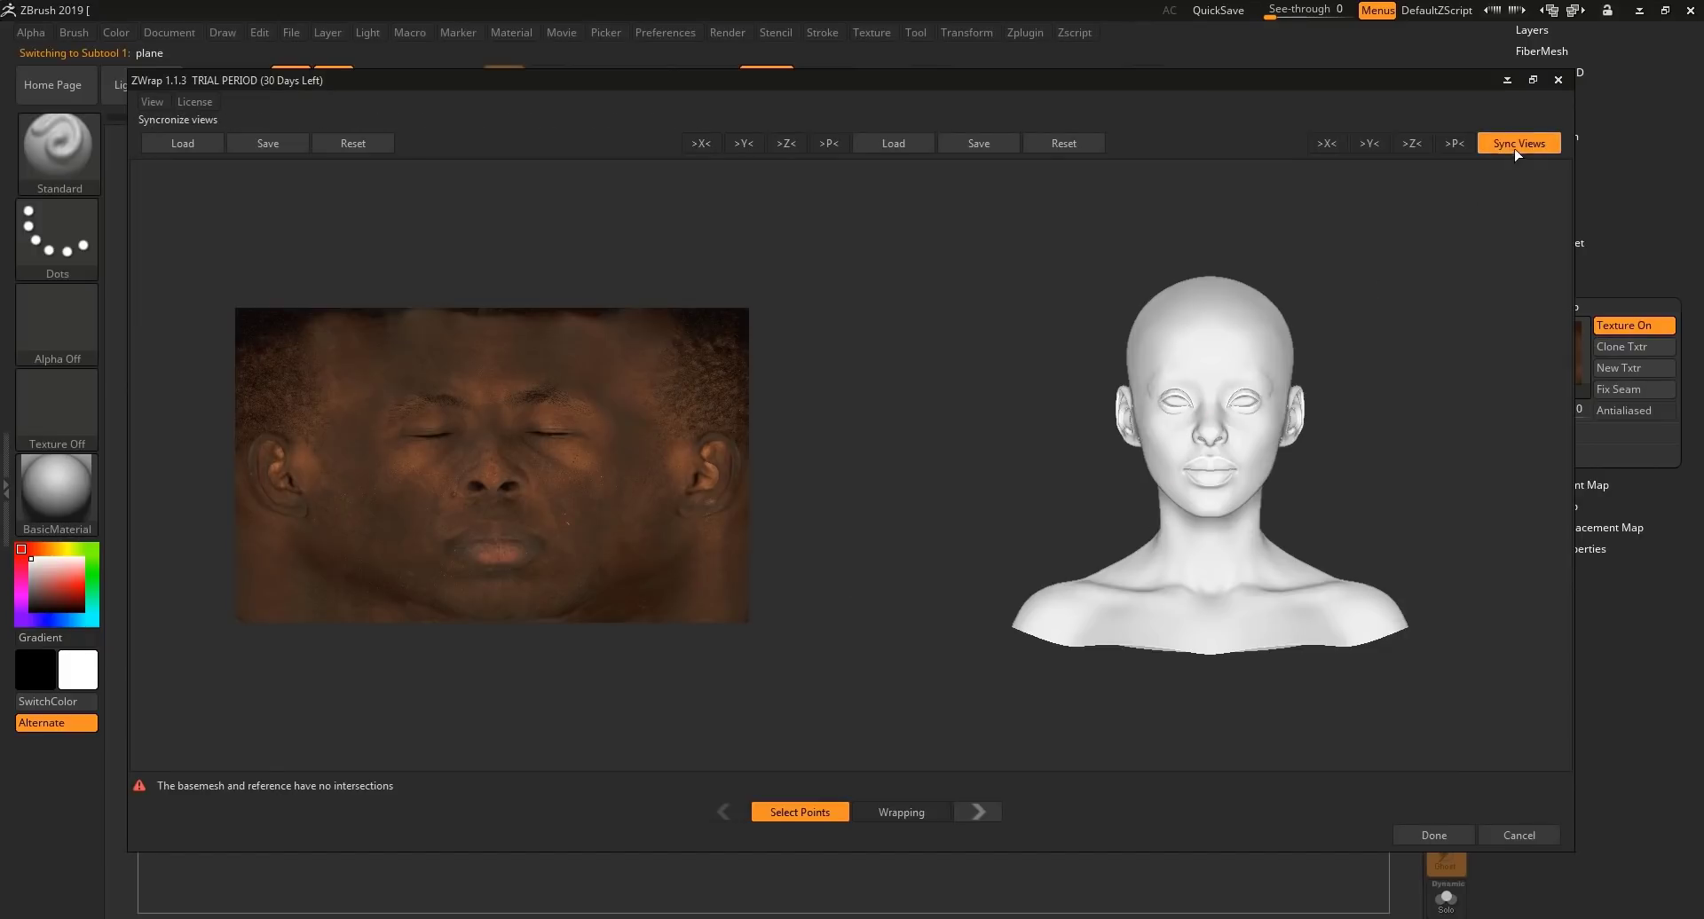
# Place matching points on lips, eyes and nose, moving point 32 onto the left nostril
pyautogui.moveTo(1423, 347)
pyautogui.mouseDown()
pyautogui.moveTo(1389, 330)
pyautogui.moveTo(1400, 376)
pyautogui.moveTo(1417, 360)
pyautogui.mouseUp()
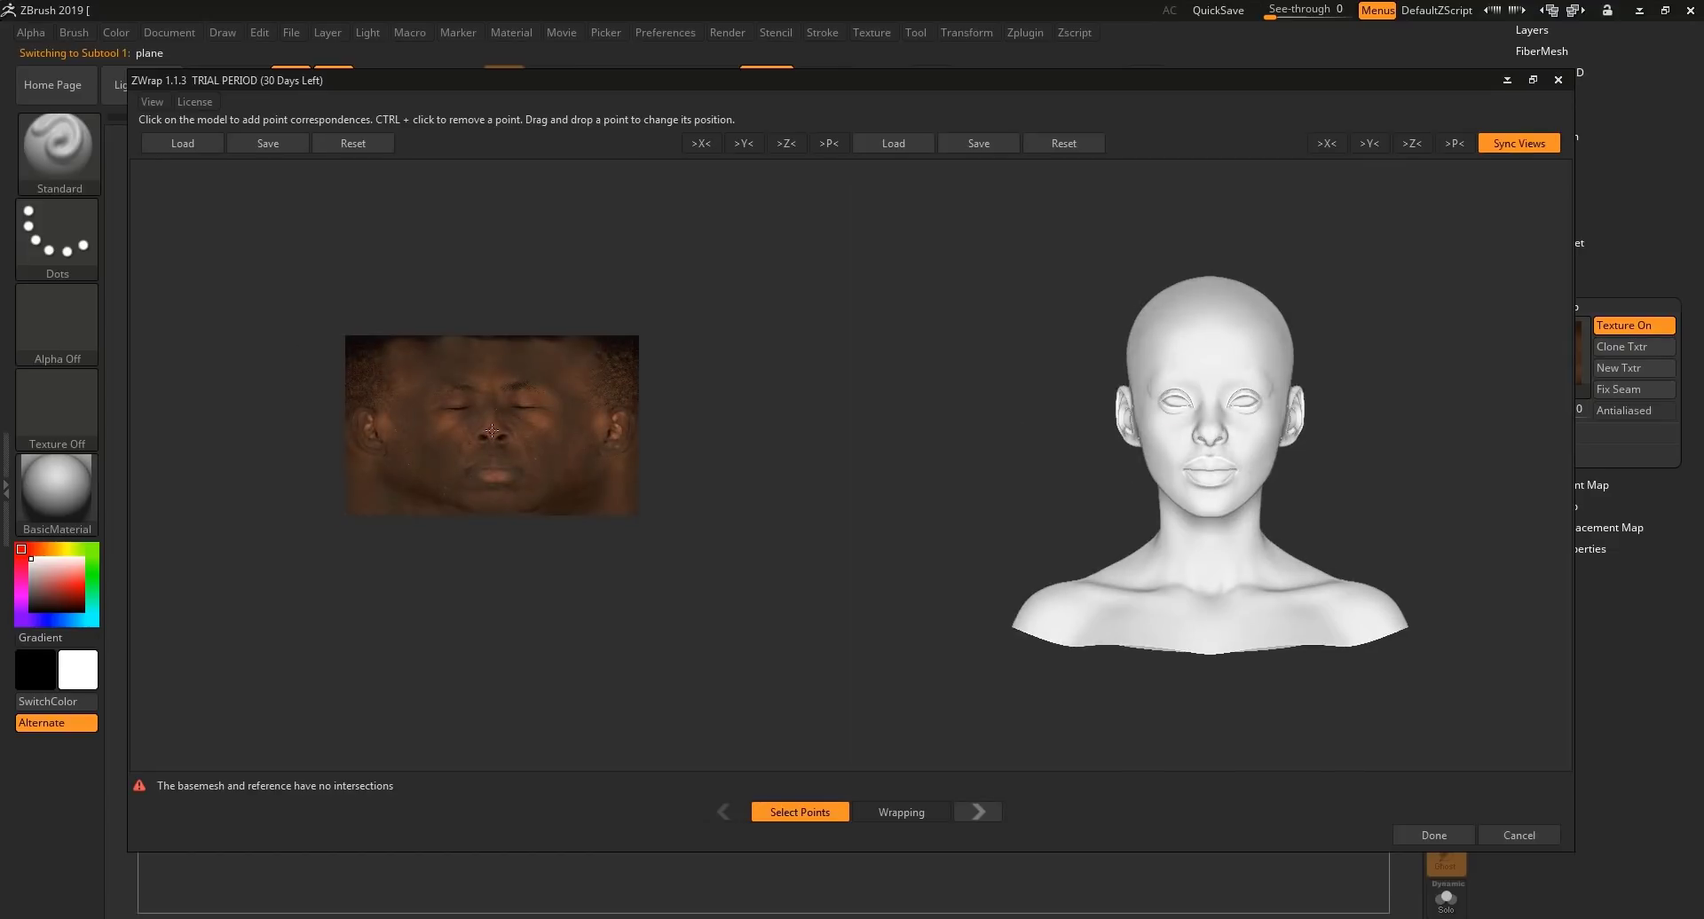
pyautogui.scroll(10, 1166, 431)
pyautogui.scroll(-2, 1116, 543)
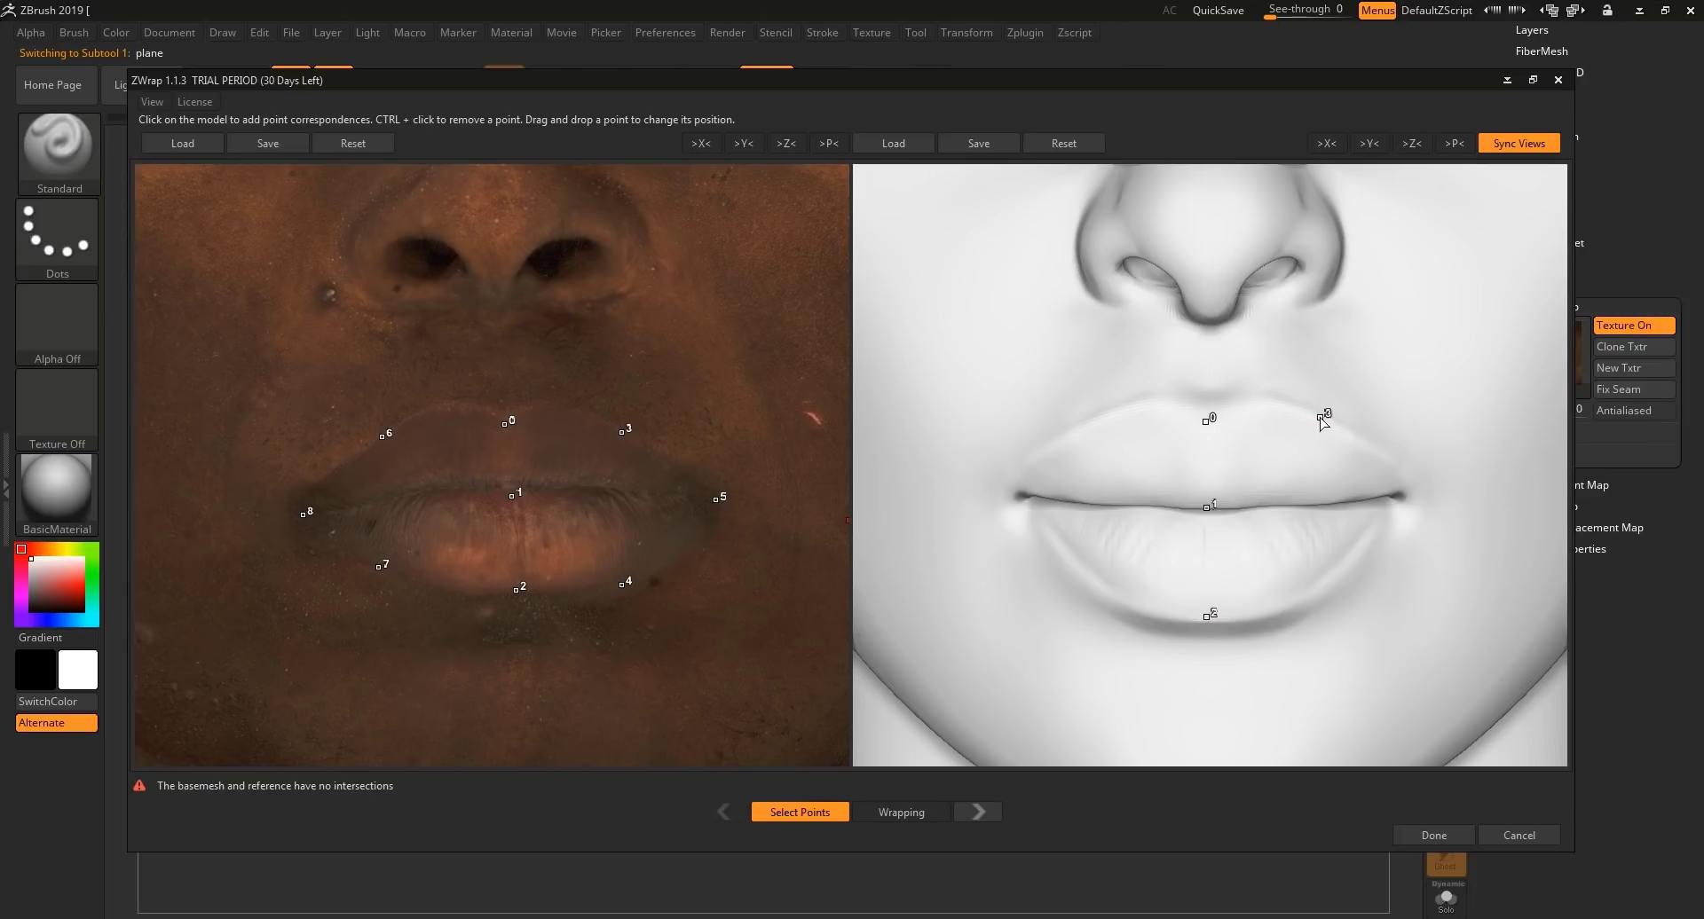
pyautogui.click(1405, 494)
pyautogui.click(1079, 425)
pyautogui.click(1021, 498)
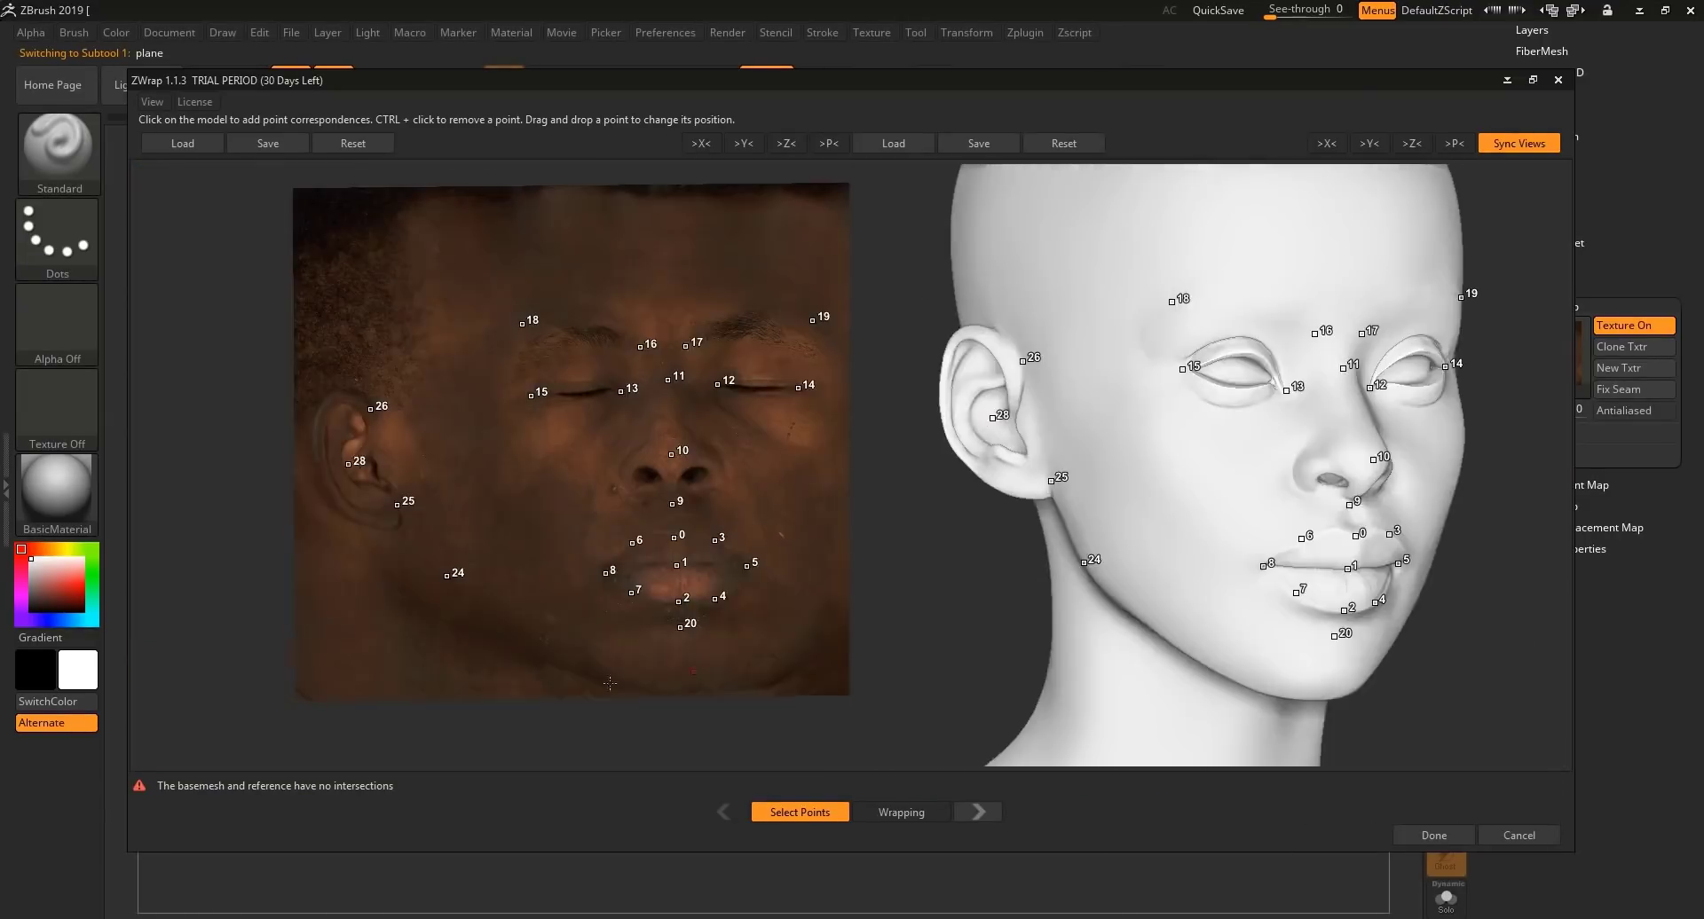
pyautogui.moveTo(1114, 584); pyautogui.dragTo(1143, 577)
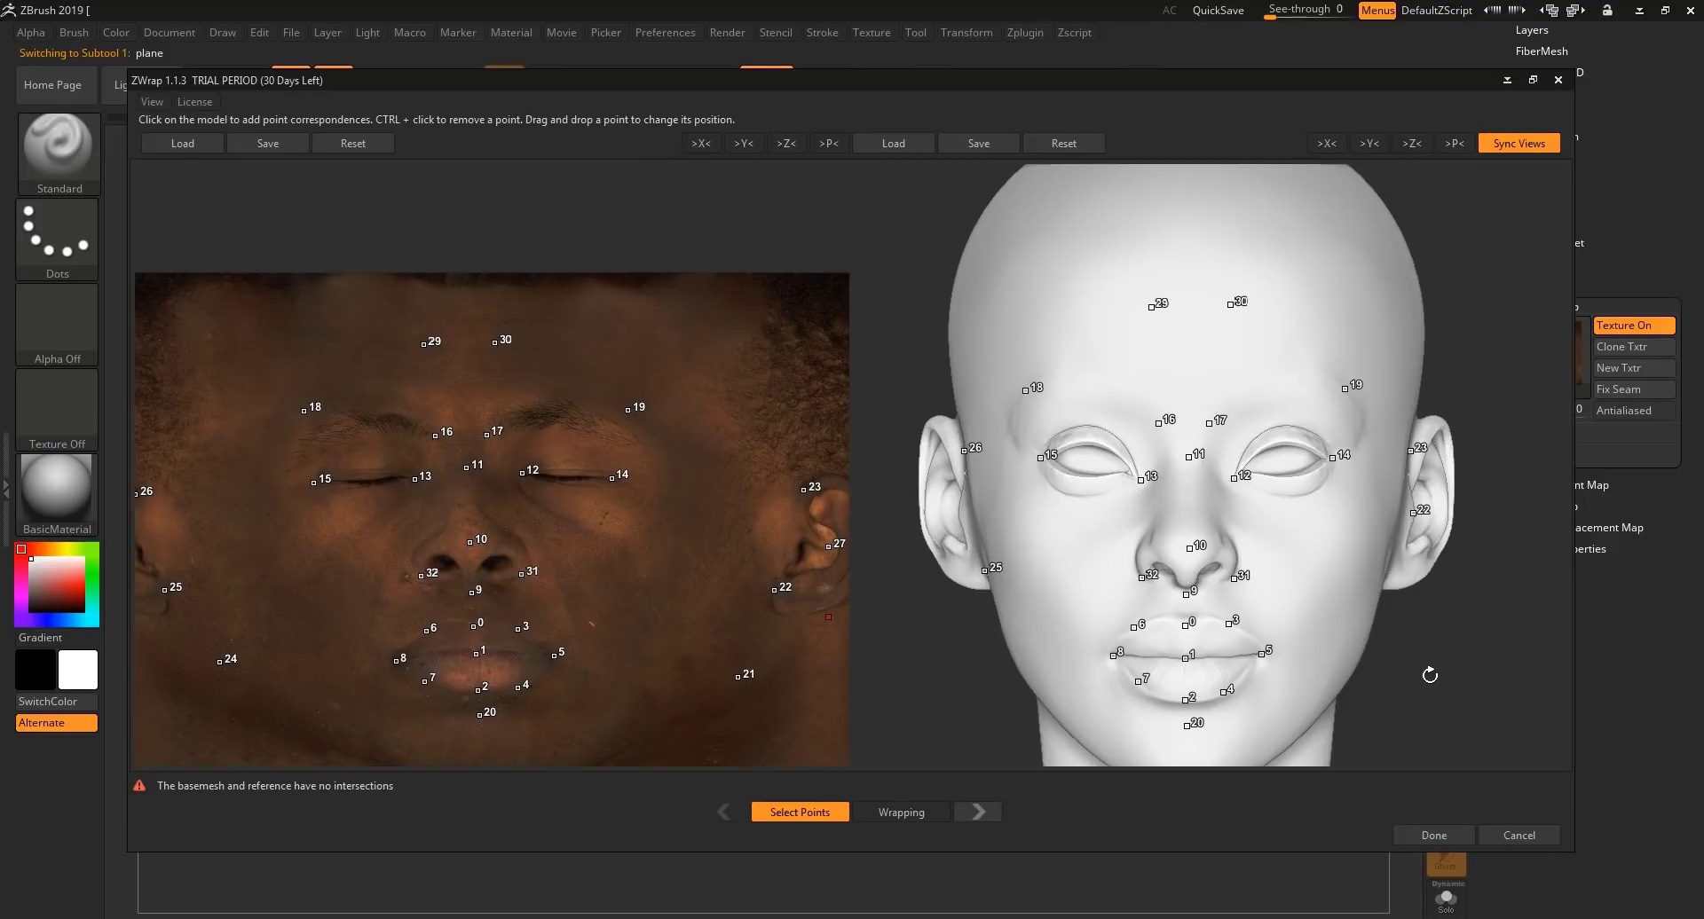
# Advance to the wrapping step, frame the head and plane, and run Start Wrapping
pyautogui.click(901, 812)
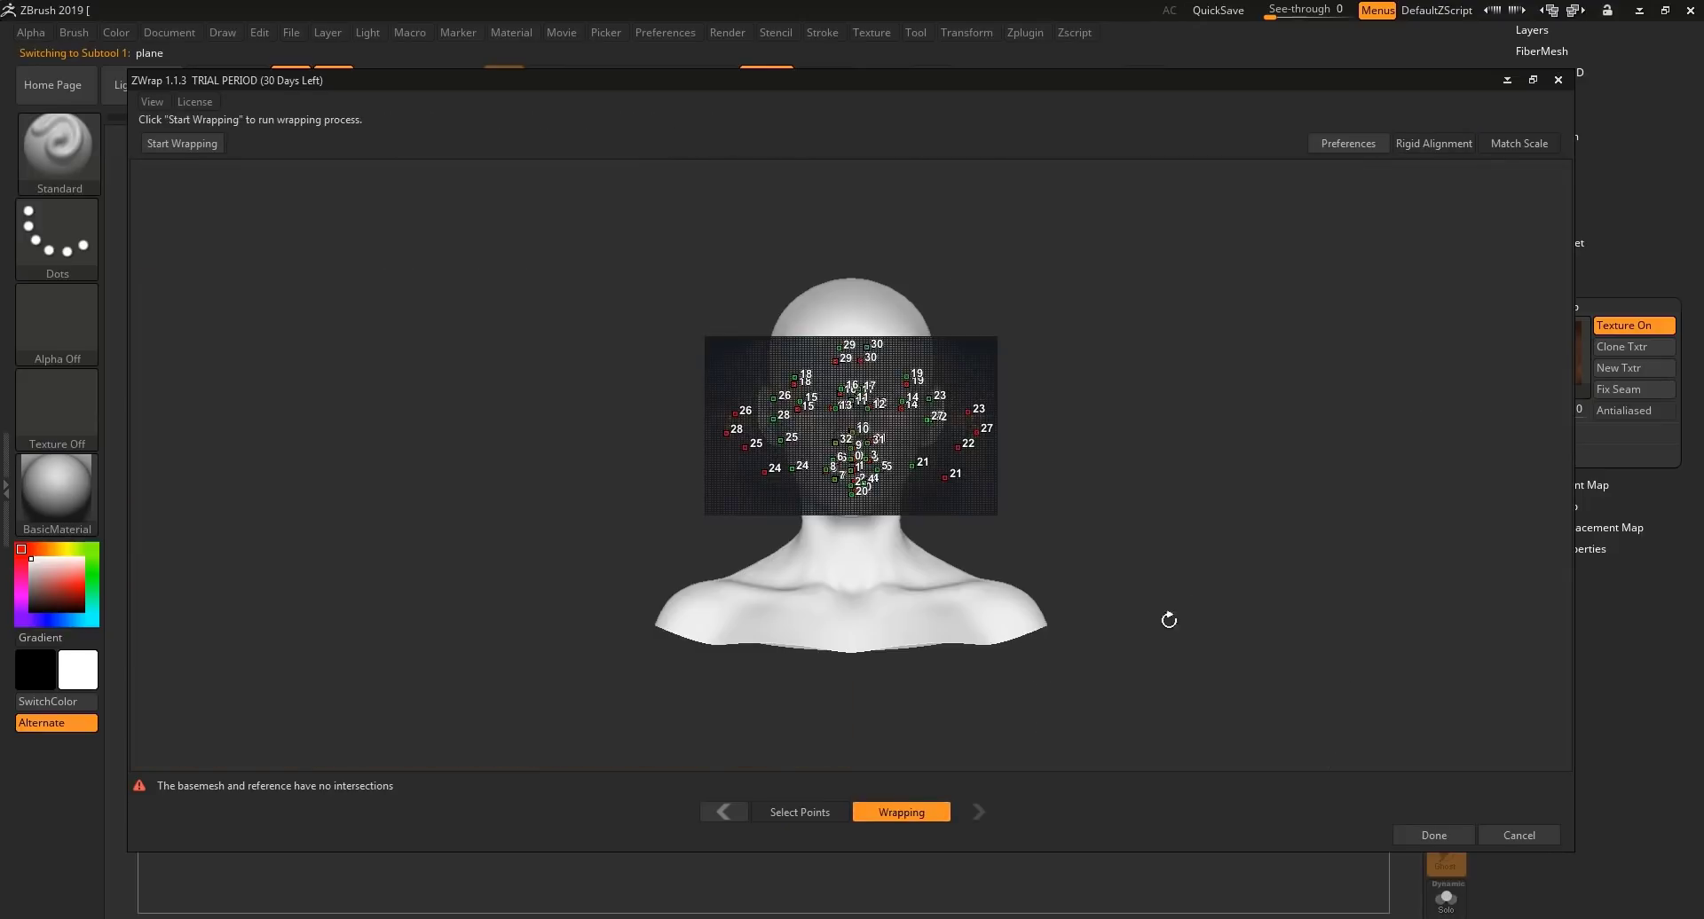
pyautogui.moveTo(1139, 584); pyautogui.dragTo(1262, 592)
pyautogui.moveTo(1209, 499); pyautogui.dragTo(1373, 539, button='right')
pyautogui.moveTo(1373, 539); pyautogui.dragTo(1349, 610, button='middle')
pyautogui.click(182, 143)
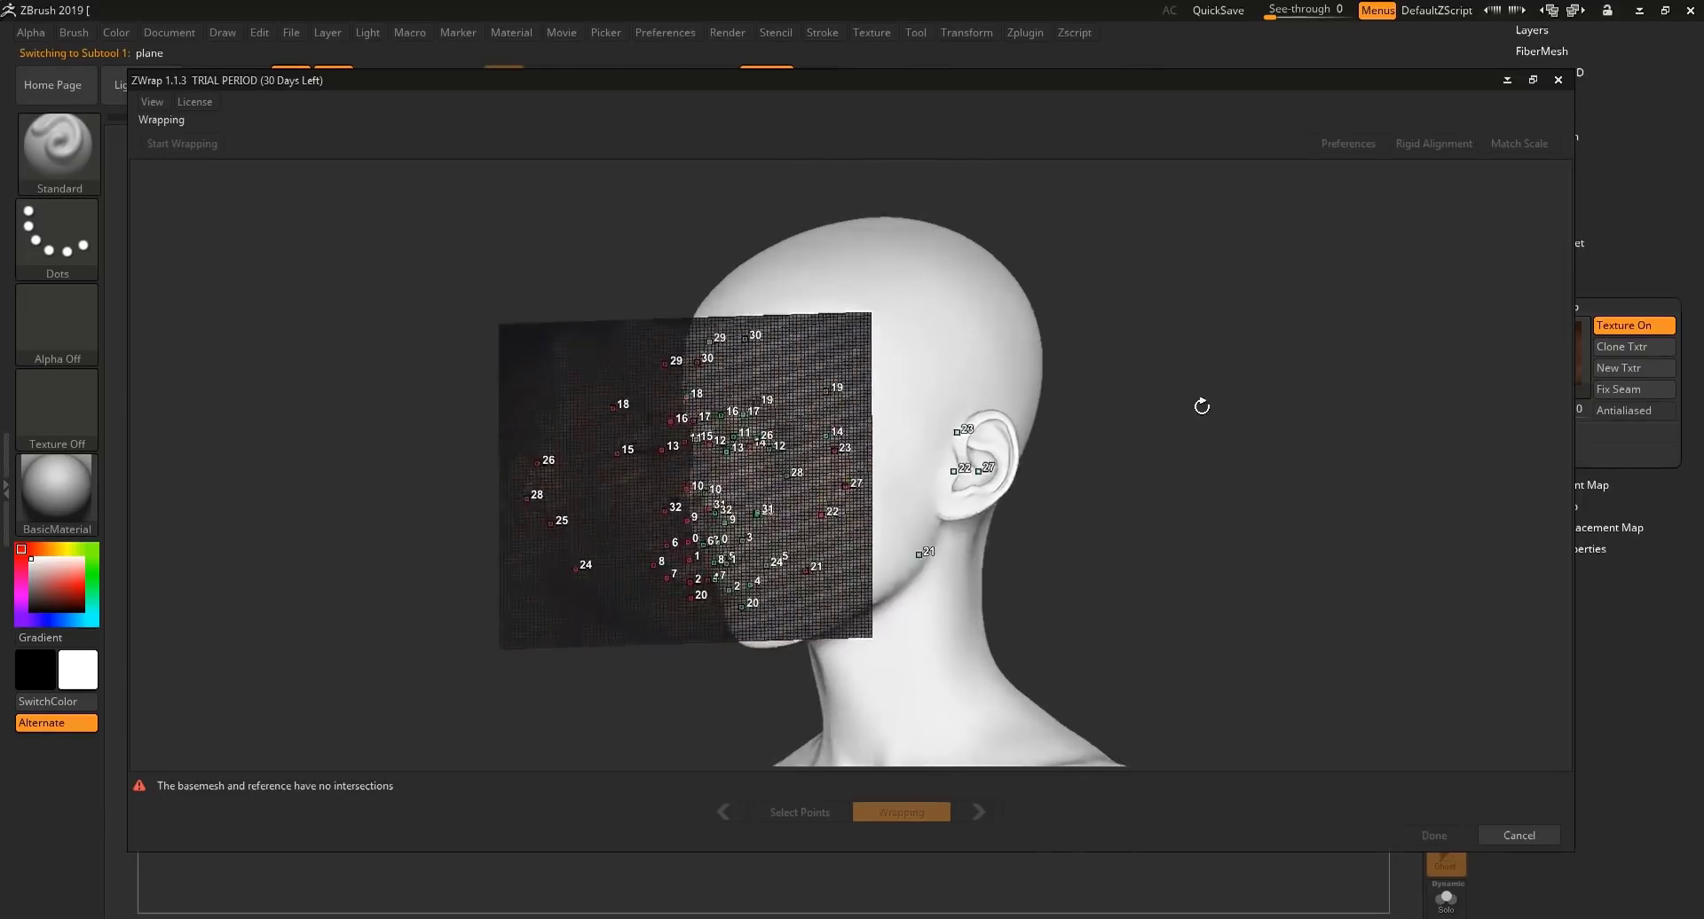
pyautogui.moveTo(1202, 406); pyautogui.dragTo(1198, 411)
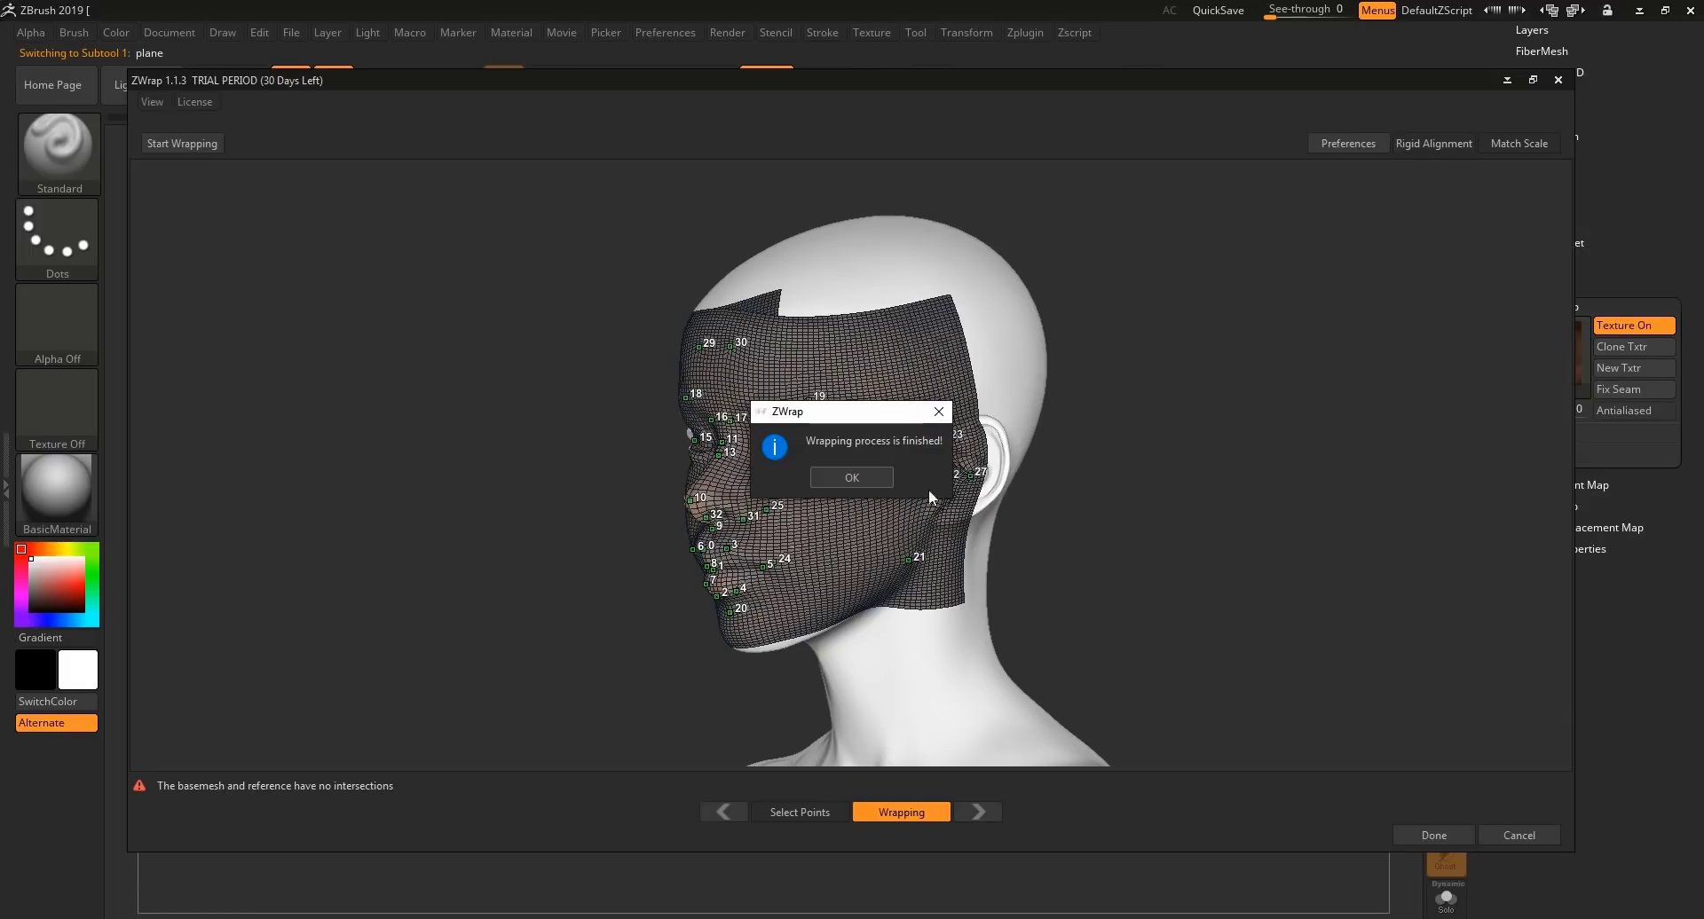
# Accept the finished wrap and return the head to a front view on the canvas
pyautogui.click(852, 478)
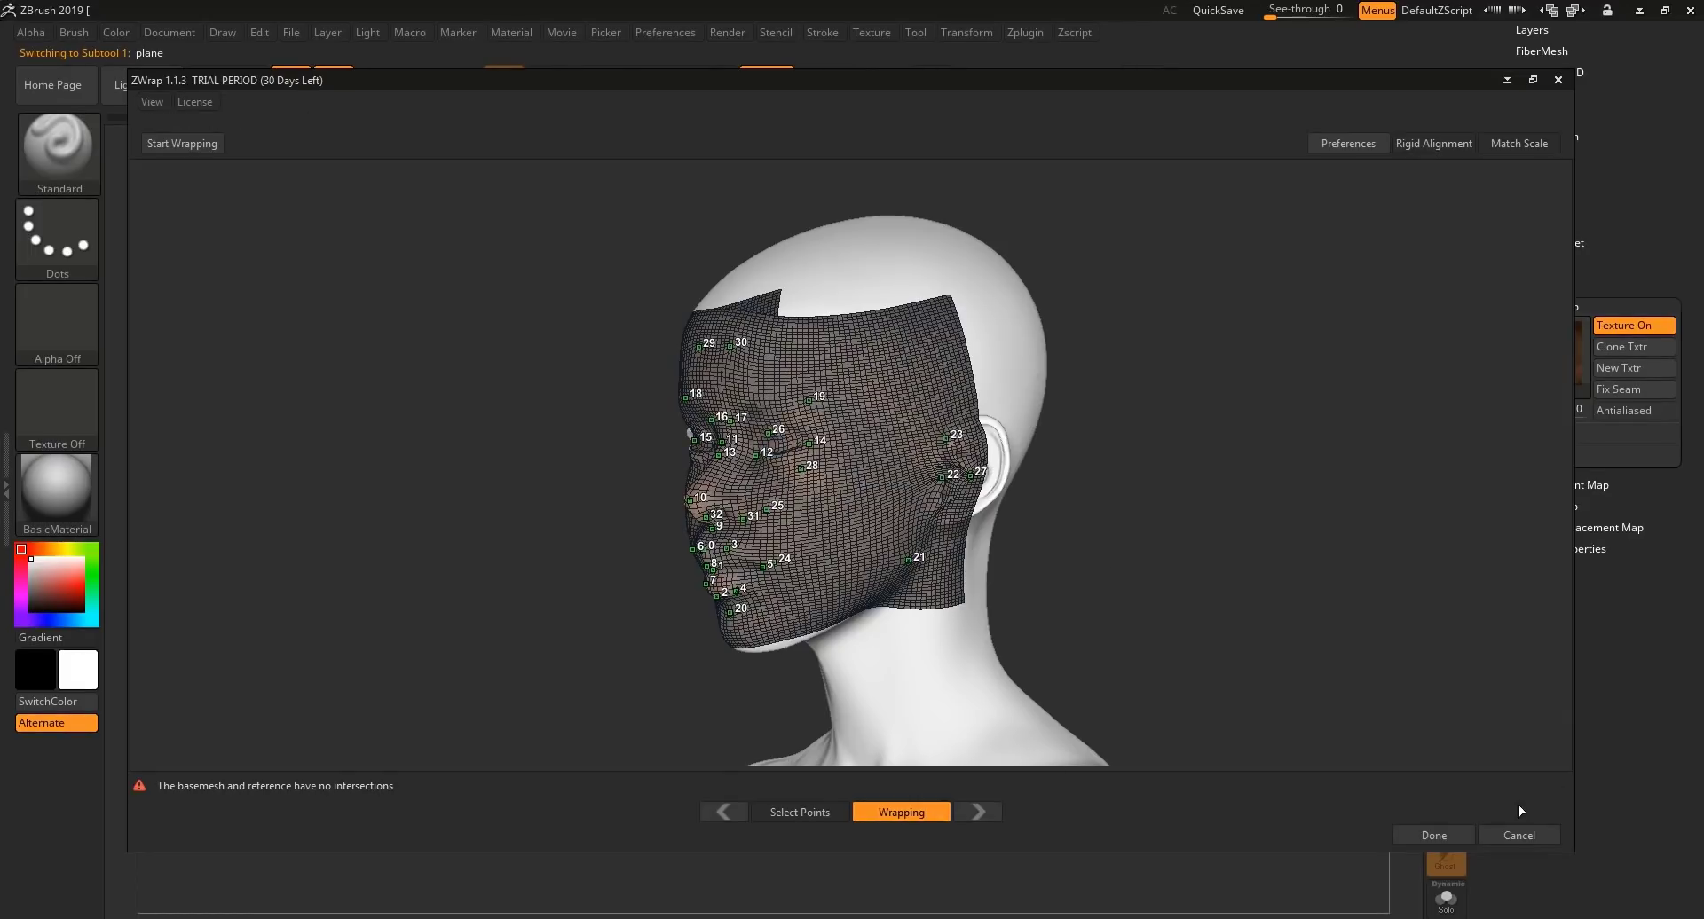
pyautogui.click(1427, 835)
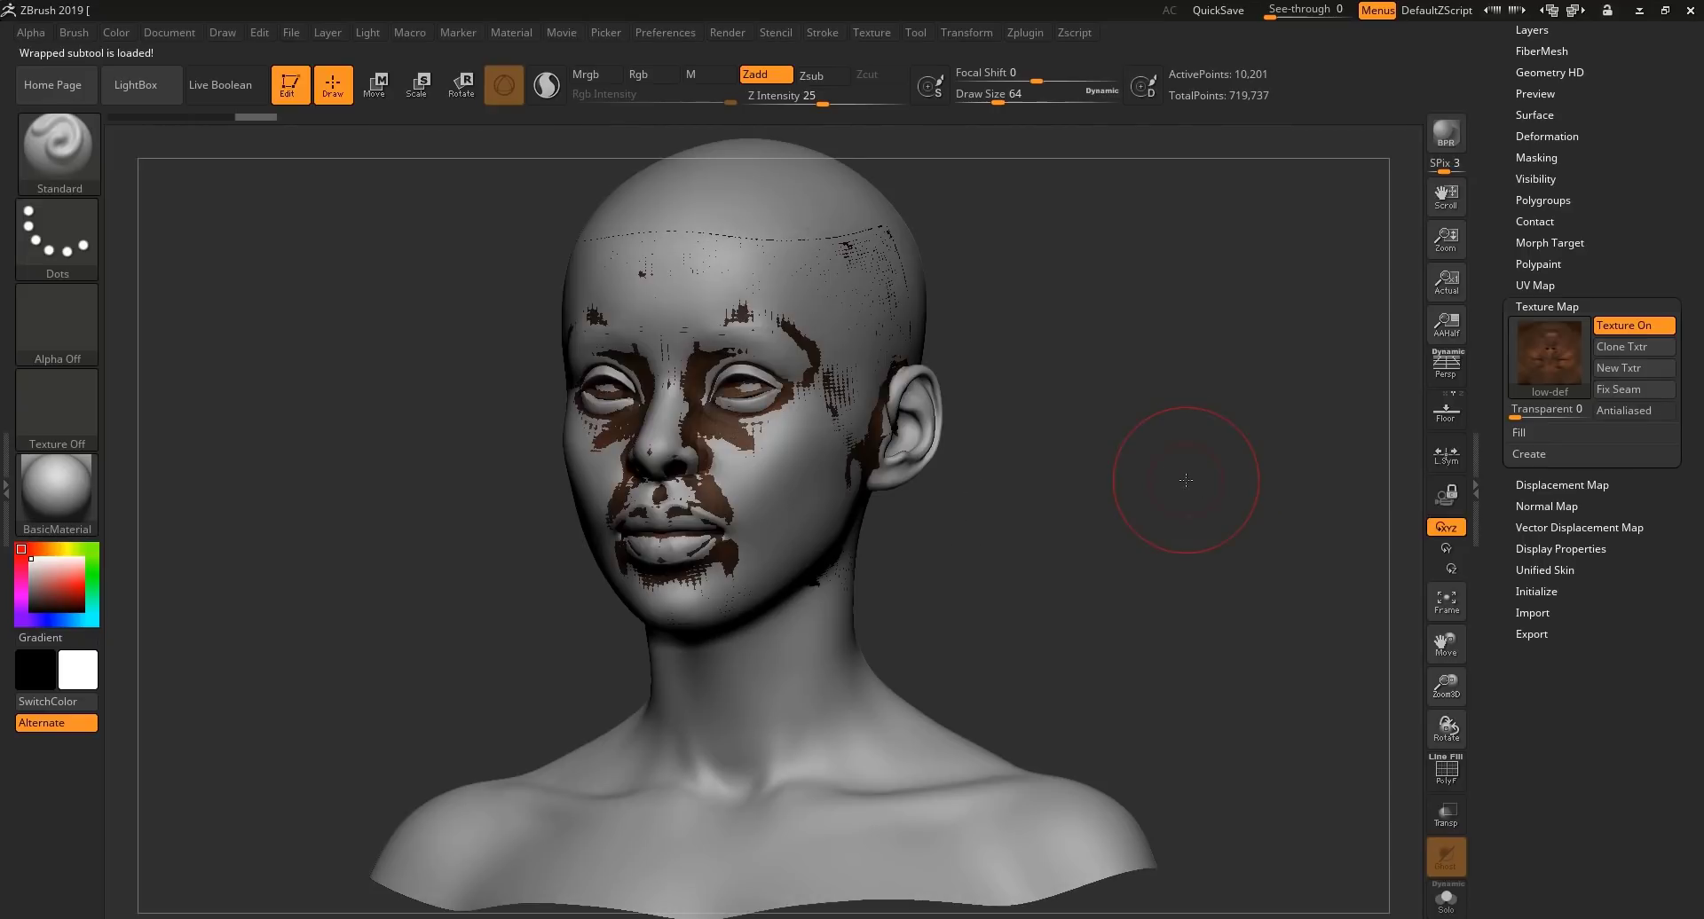
pyautogui.keyDown('ctrl'); pyautogui.moveTo(1156, 447); pyautogui.dragTo(1211, 611); pyautogui.keyUp('ctrl')
pyautogui.moveTo(1176, 511); pyautogui.dragTo(1211, 509)
# Hide head1 to inspect the wrapped face plane, then show head1 again
pyautogui.moveTo(1667, 157); pyautogui.dragTo(1663, 348)
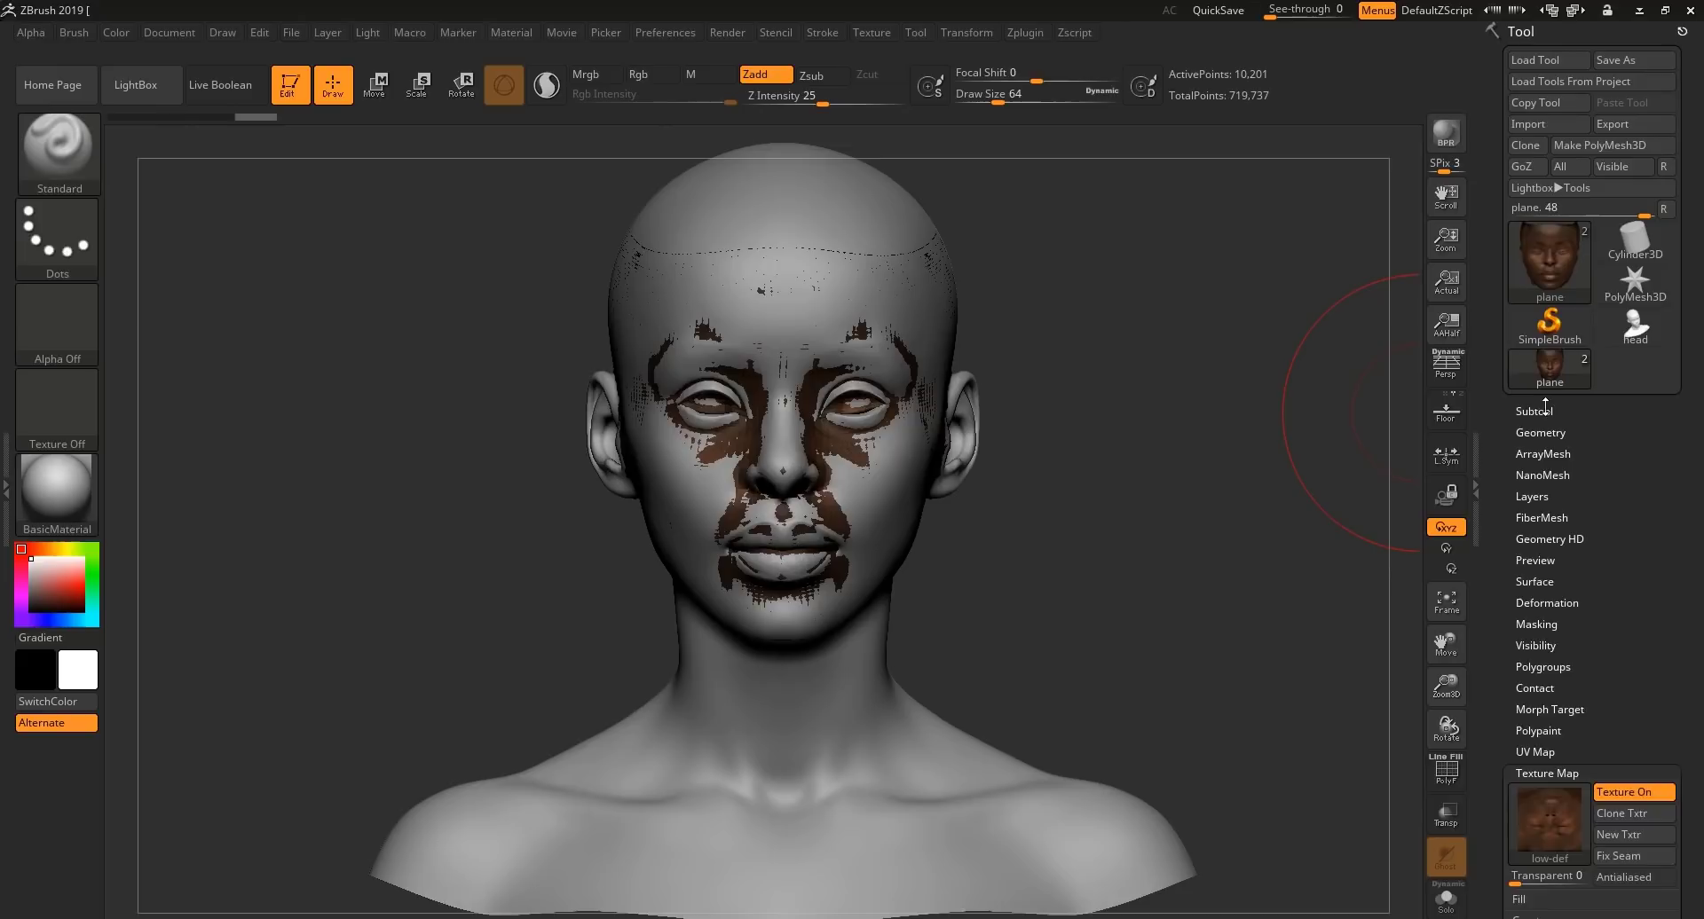
pyautogui.click(1545, 412)
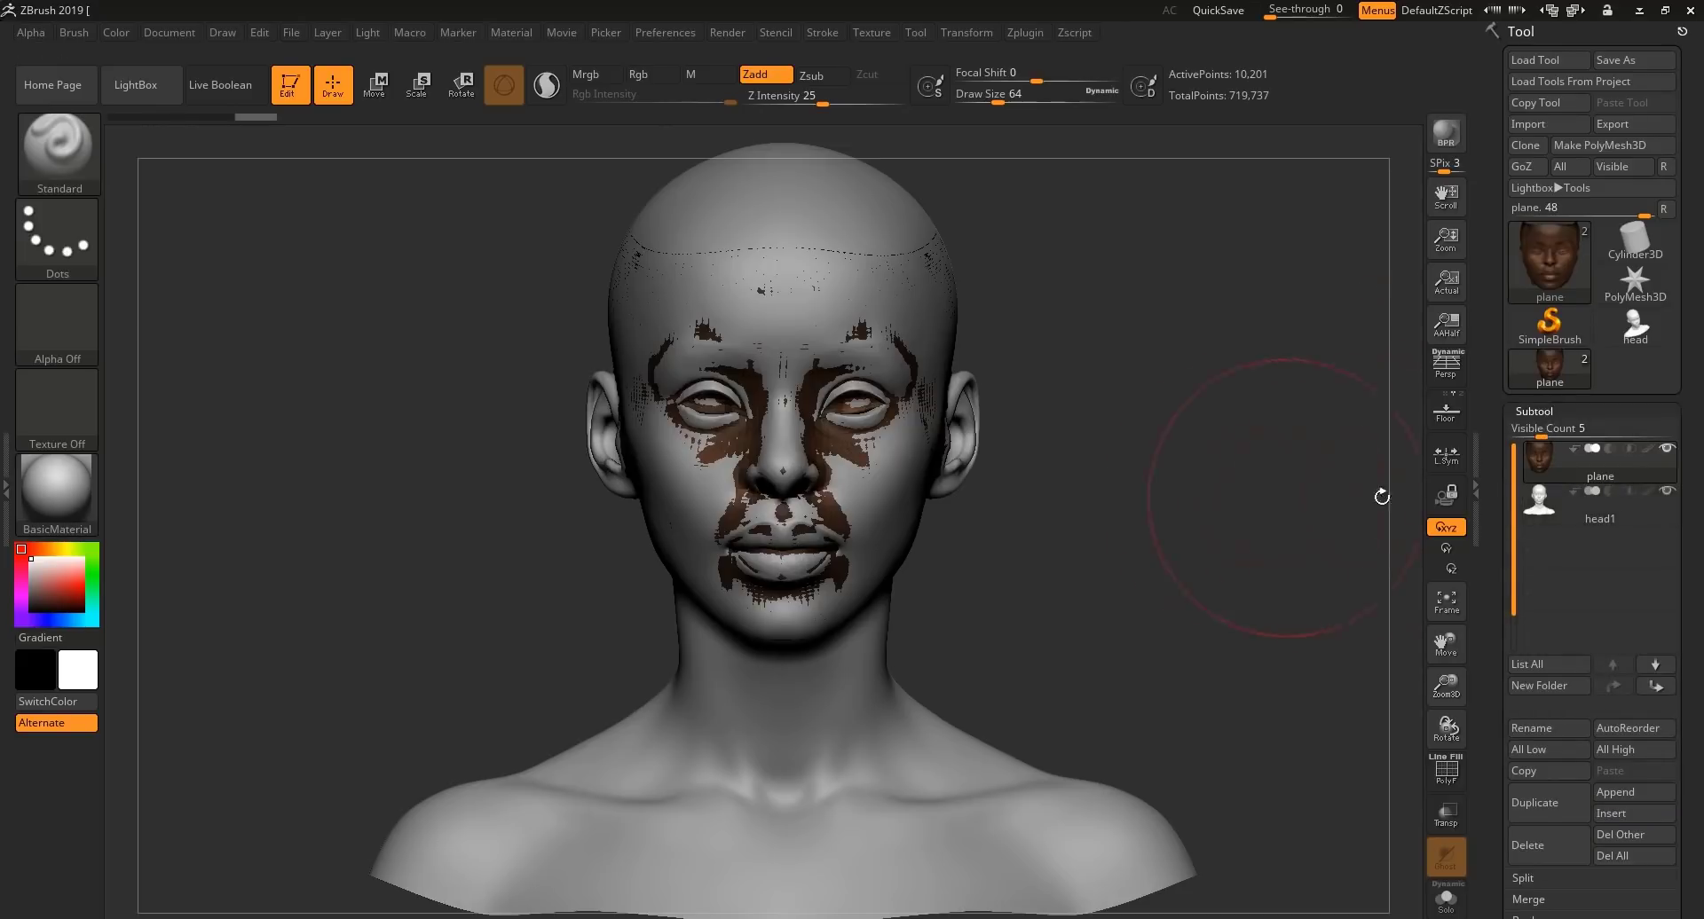
pyautogui.click(1667, 491)
pyautogui.moveTo(1190, 481)
pyautogui.mouseDown()
pyautogui.moveTo(1160, 479)
pyautogui.moveTo(1176, 479)
pyautogui.mouseUp()
pyautogui.moveTo(1053, 457)
pyautogui.keyDown('ctrl'); pyautogui.mouseDown(button='right')
pyautogui.moveTo(1099, 471)
pyautogui.moveTo(1223, 576)
pyautogui.mouseUp(button='right'); pyautogui.keyUp('ctrl')
pyautogui.moveTo(1223, 576); pyautogui.dragTo(1182, 564)
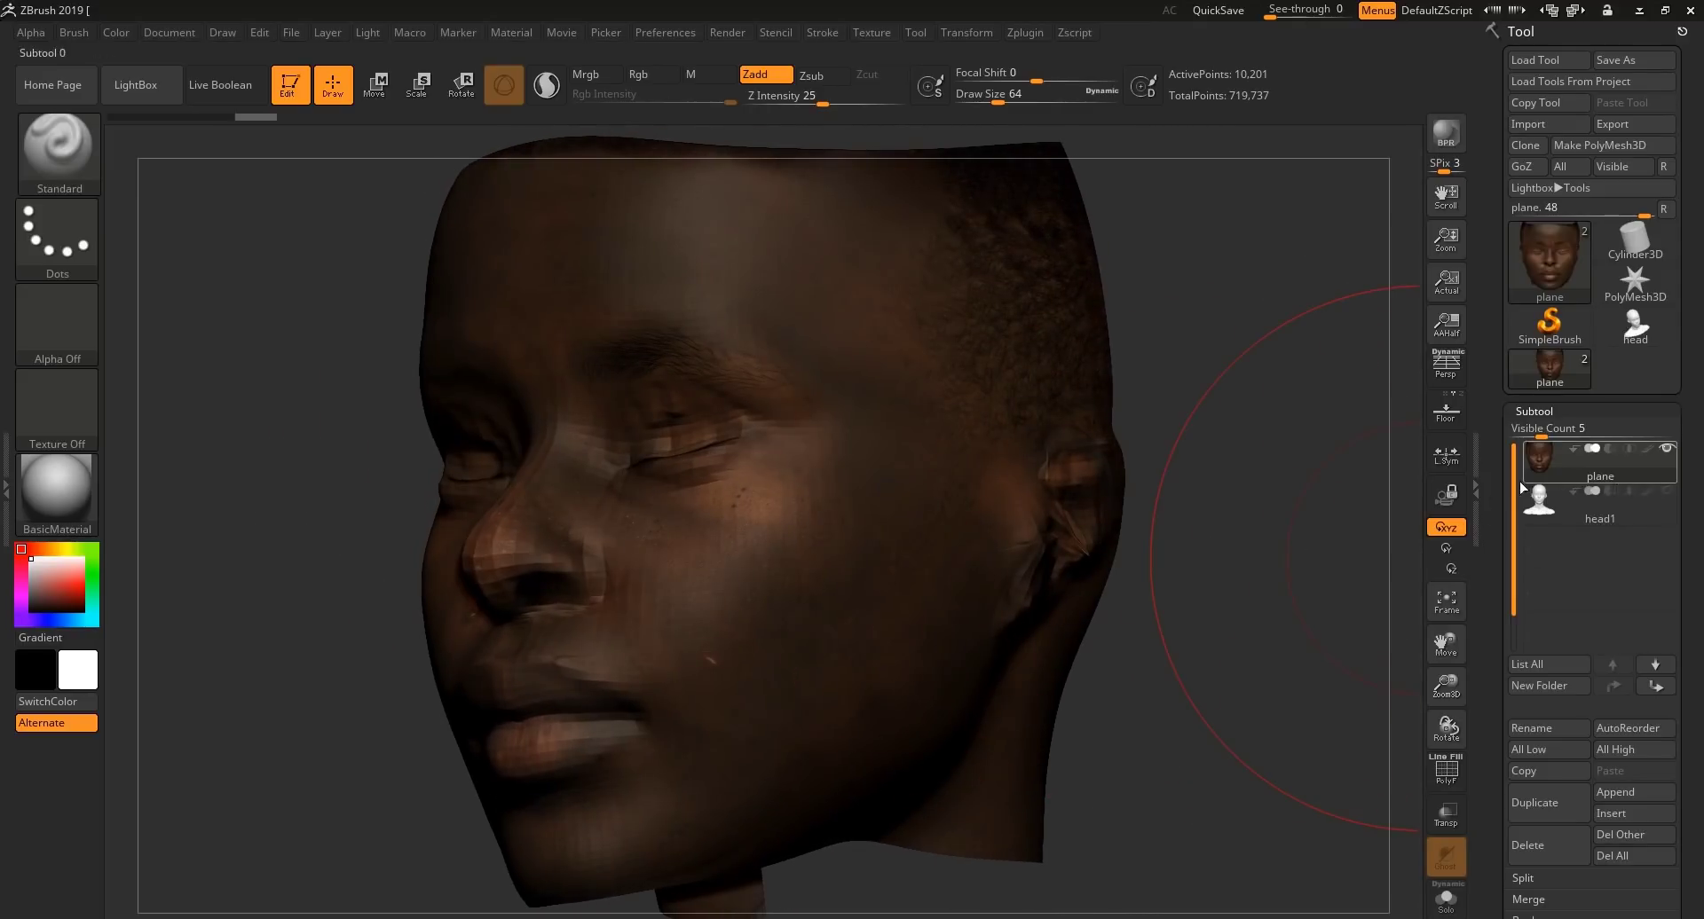
pyautogui.moveTo(1321, 566); pyautogui.dragTo(1342, 567)
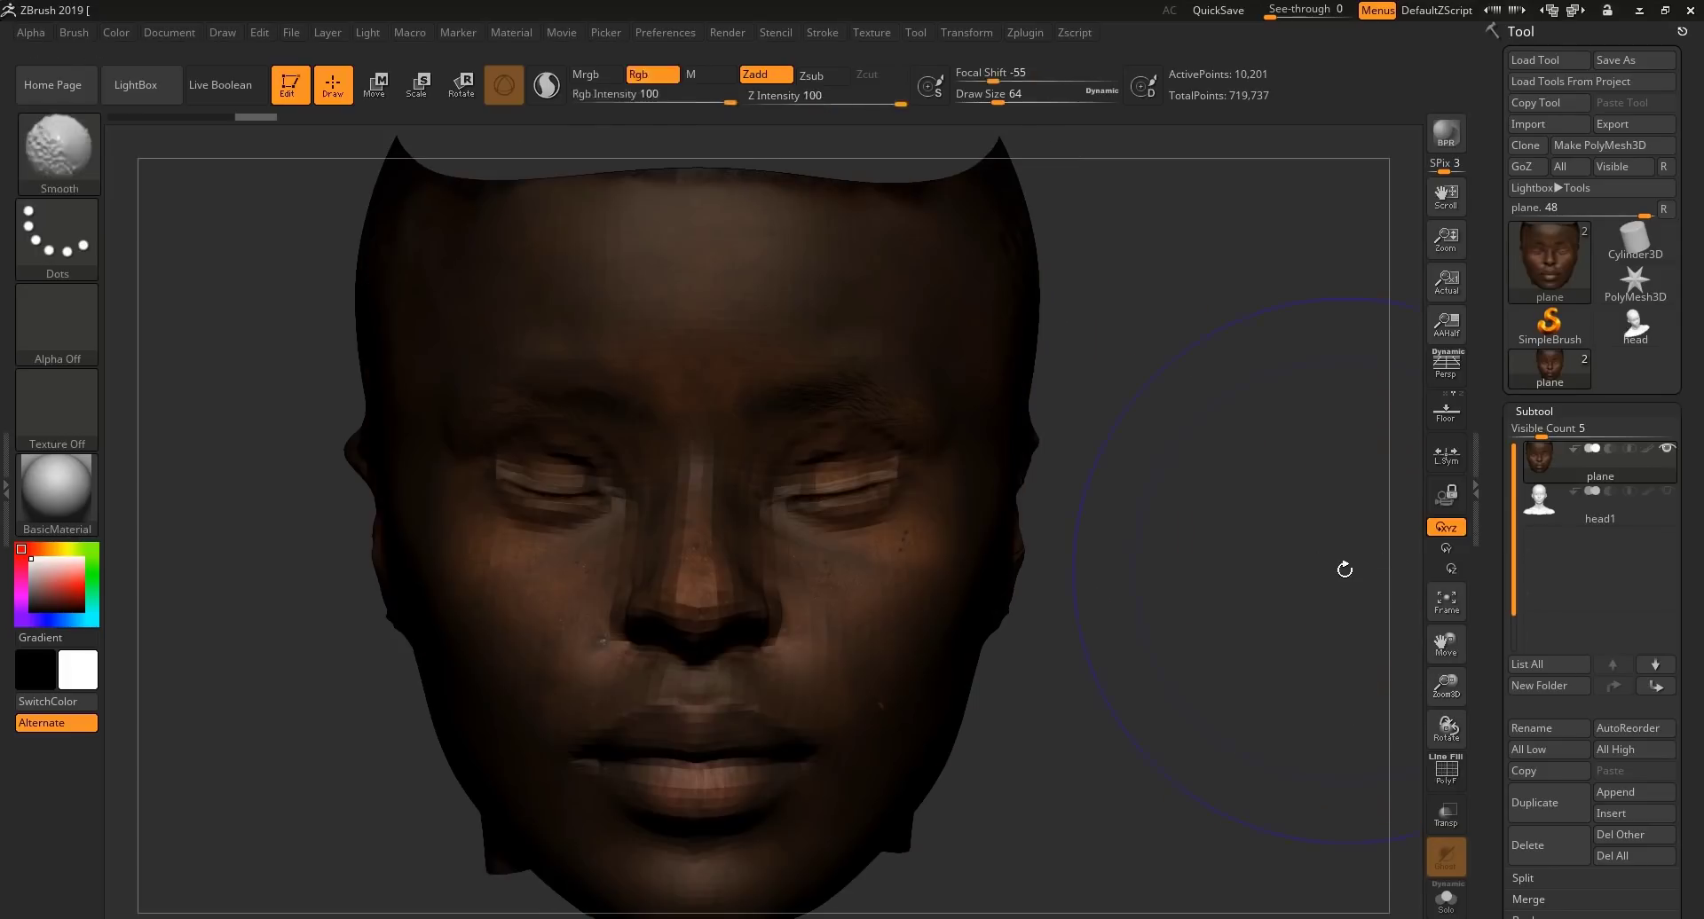
pyautogui.click(1667, 492)
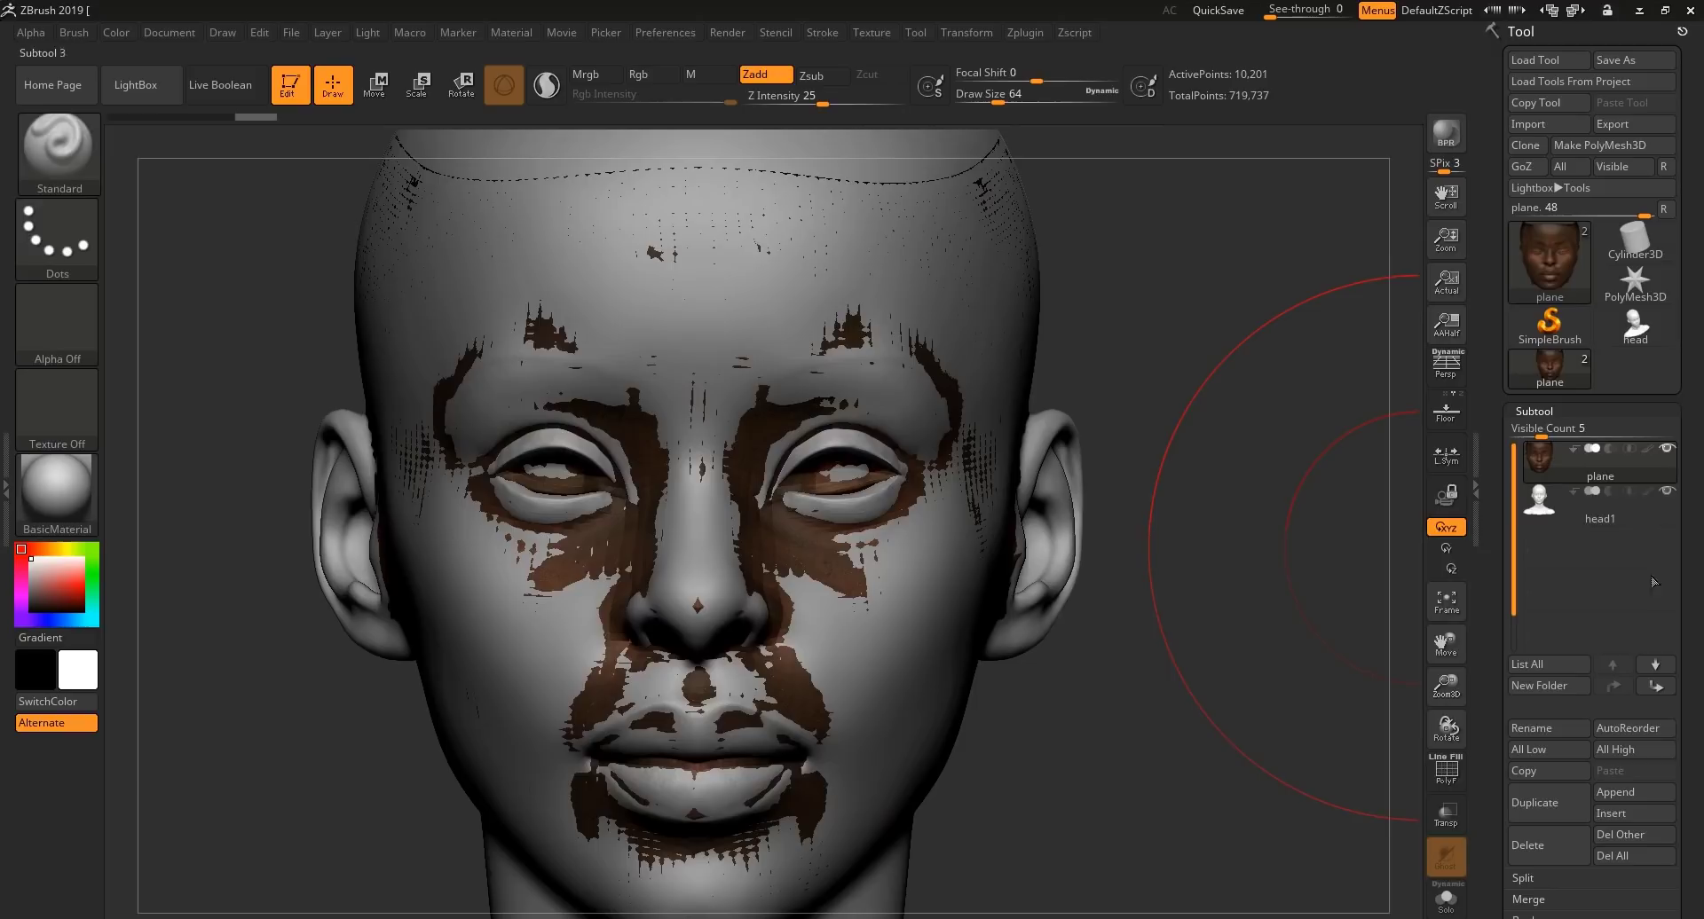
pyautogui.scroll(-5, 1663, 553)
# Run ProjectAll to project the plane onto the head, then hide head1 and zoom out
pyautogui.click(1544, 570)
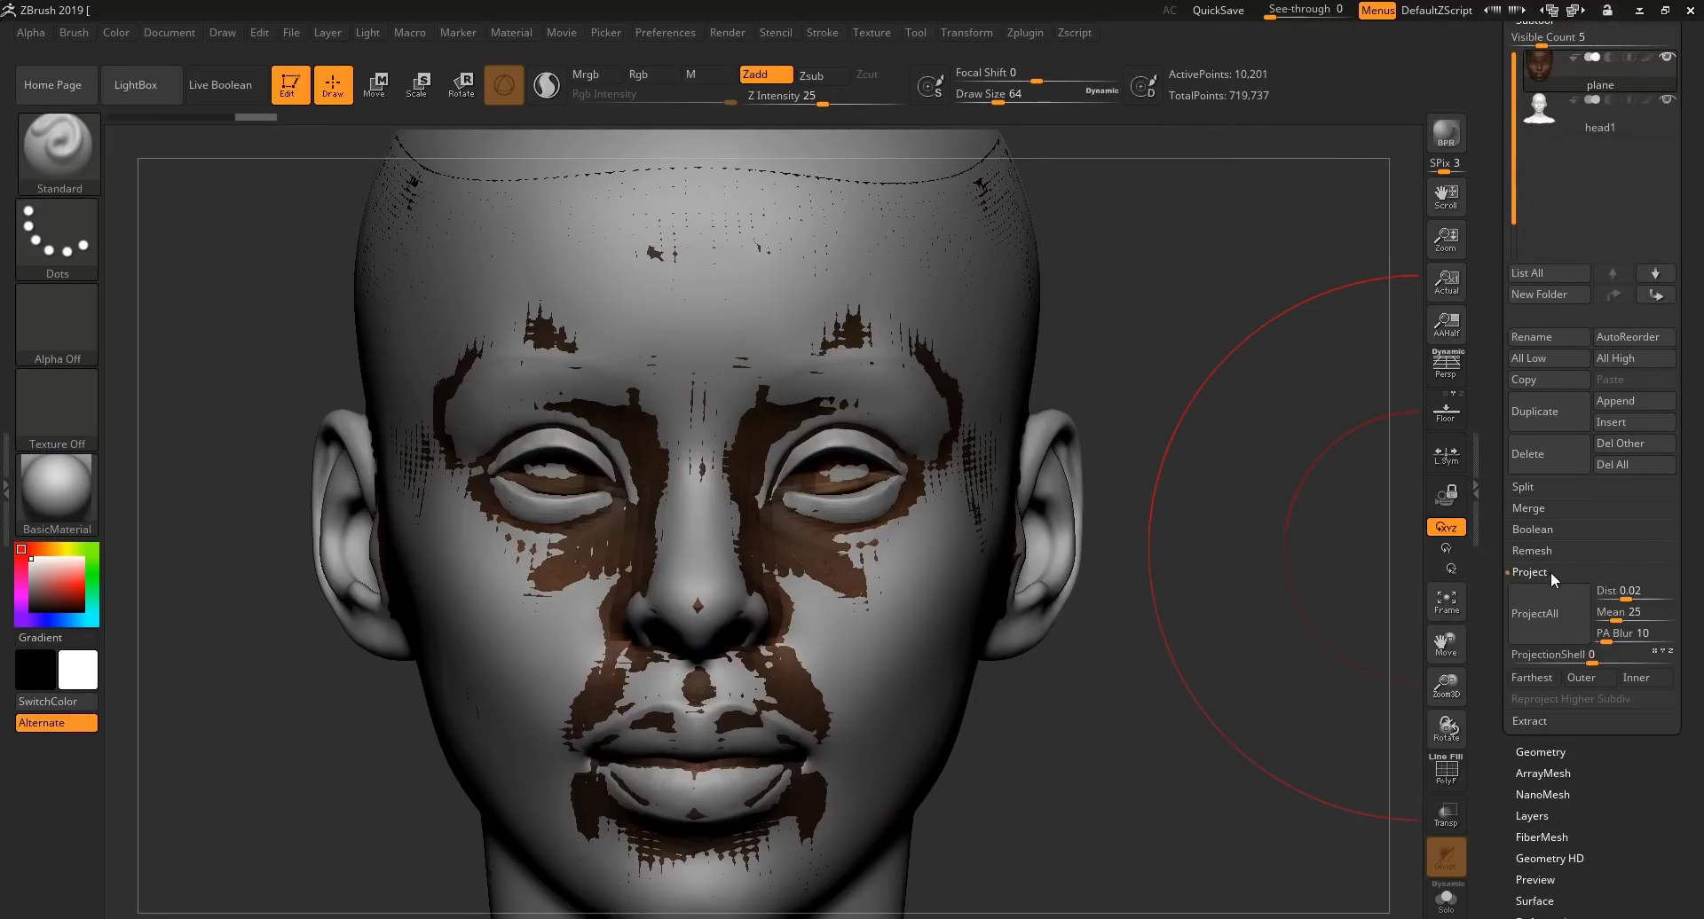
pyautogui.click(1536, 625)
pyautogui.moveTo(1262, 507)
pyautogui.mouseDown()
pyautogui.moveTo(1141, 502)
pyautogui.moveTo(1247, 491)
pyautogui.mouseUp()
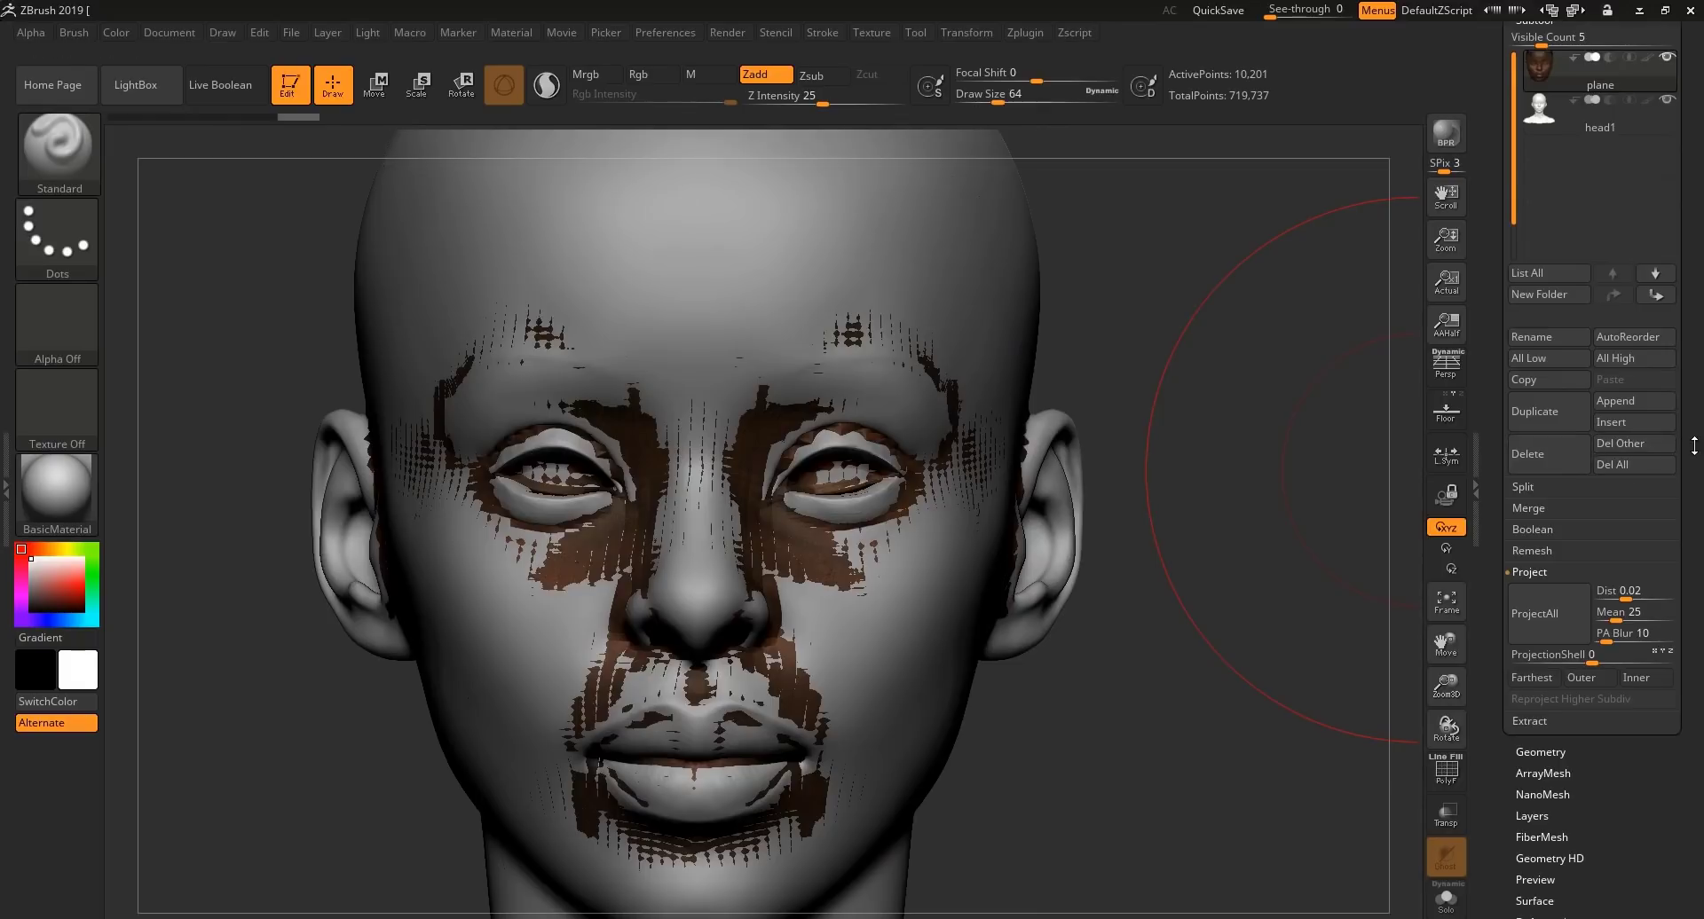
pyautogui.moveTo(1692, 445); pyautogui.dragTo(1691, 460)
pyautogui.click(1667, 116)
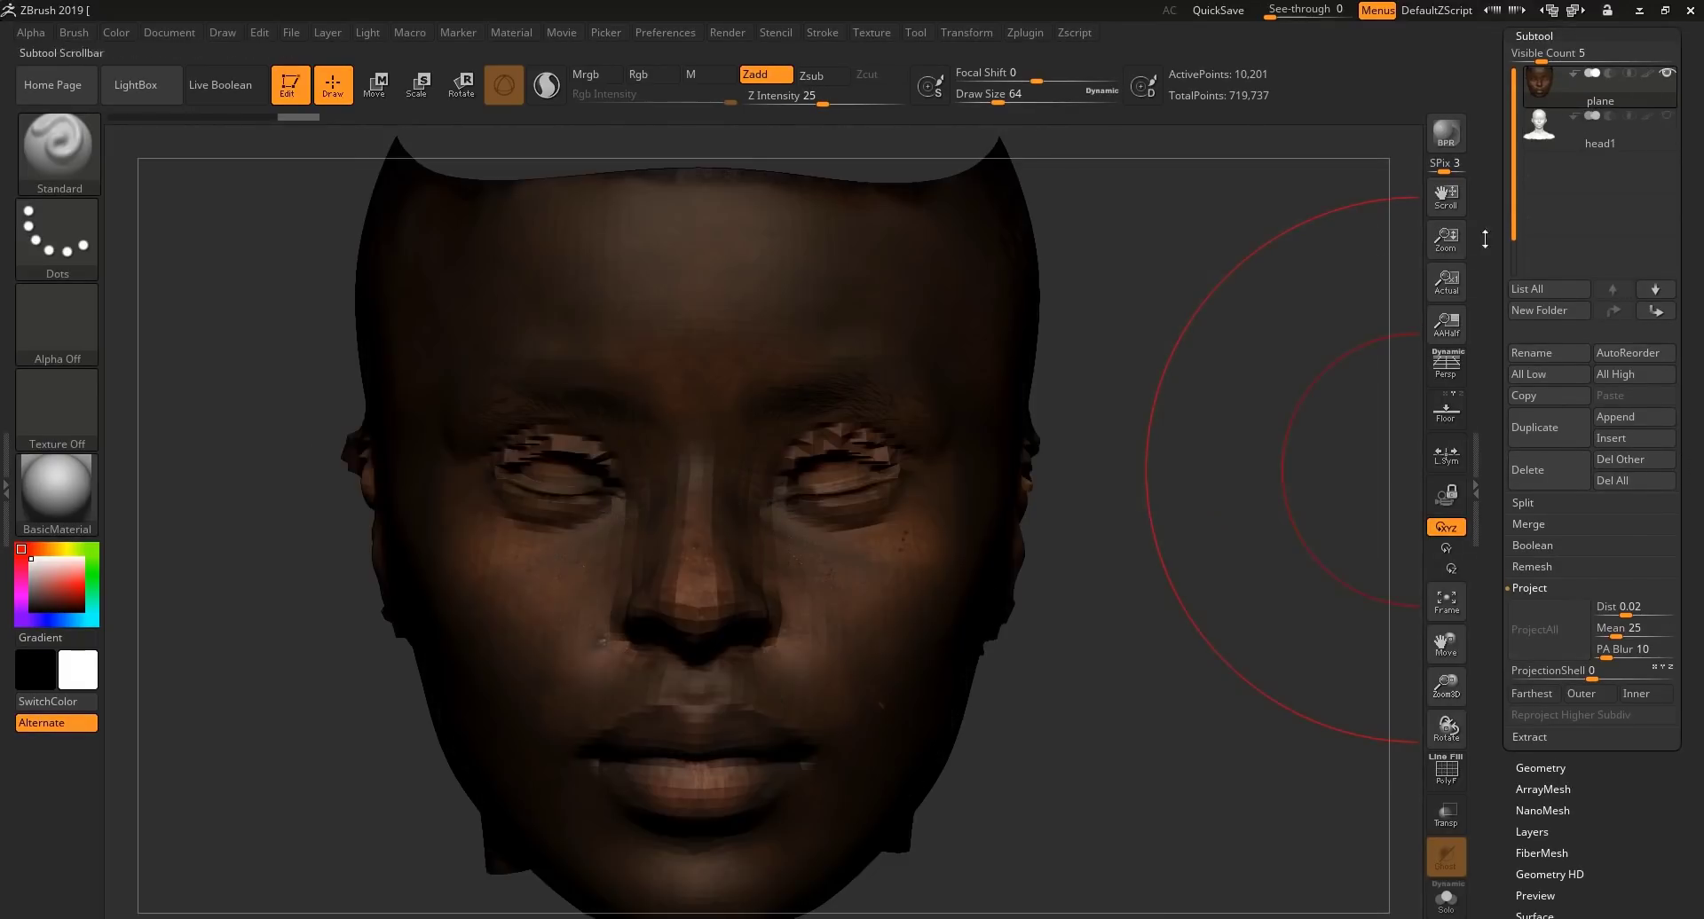
pyautogui.moveTo(1242, 390)
pyautogui.mouseDown()
pyautogui.moveTo(1109, 391)
pyautogui.moveTo(1235, 388)
pyautogui.moveTo(1193, 390)
pyautogui.moveTo(1269, 405)
pyautogui.mouseUp()
pyautogui.keyDown('ctrl'); pyautogui.moveTo(1269, 404); pyautogui.dragTo(1223, 411, button='right'); pyautogui.keyUp('ctrl')
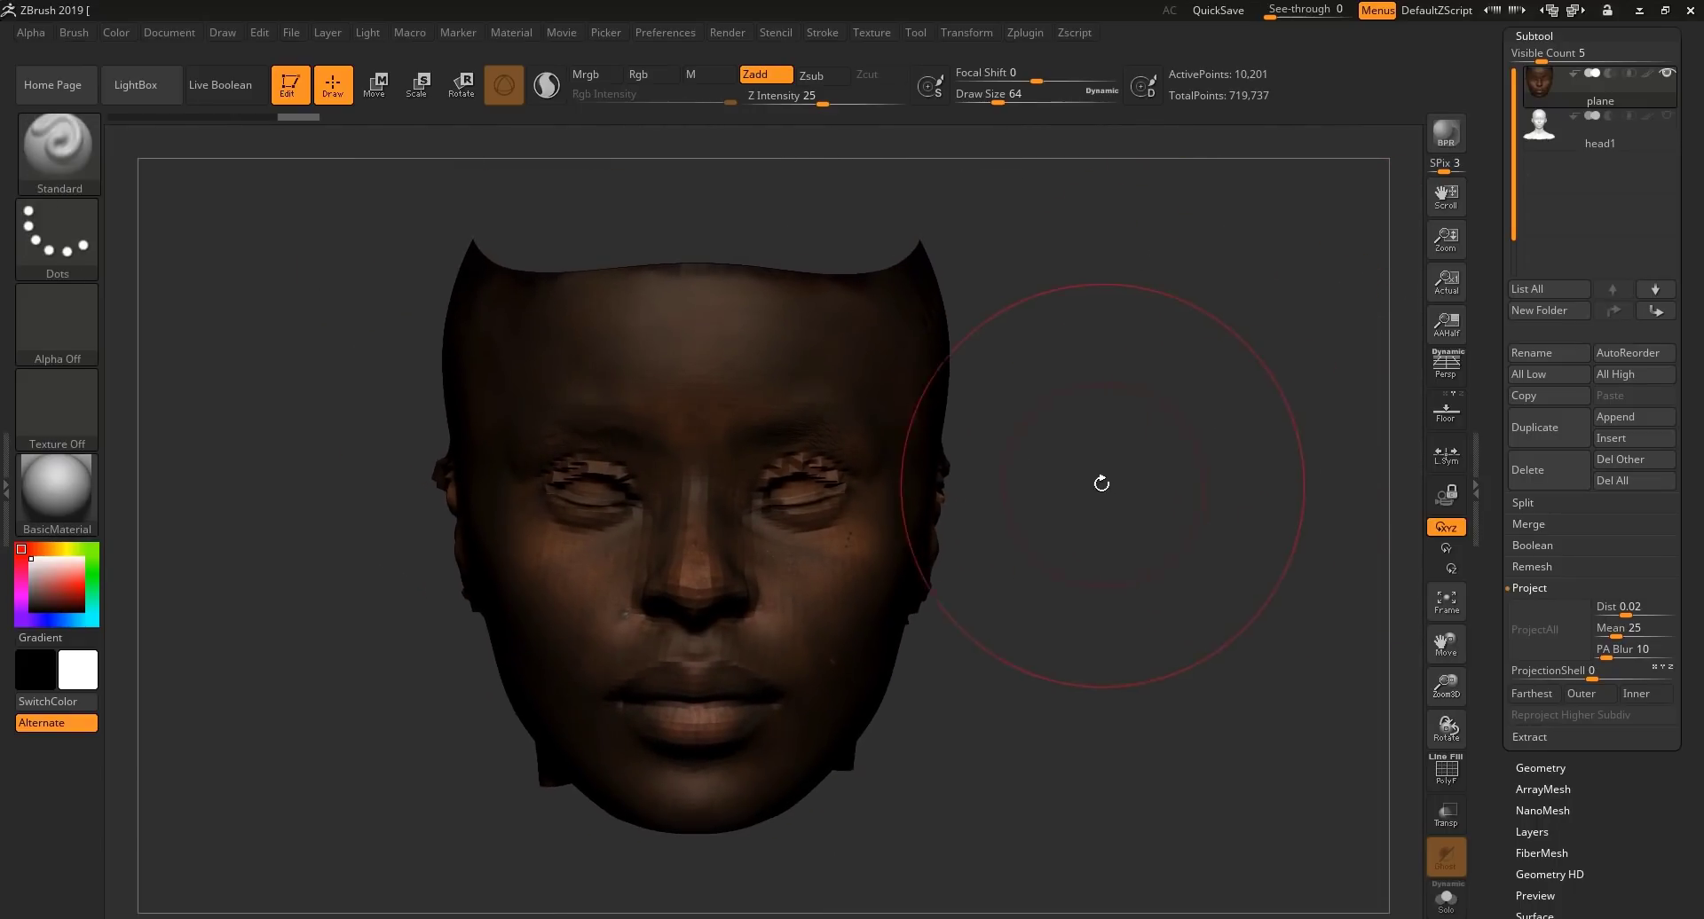
# Set the brush size to 12, try smooth and mask modifiers, and show head1 again
pyautogui.press('s')
pyautogui.moveTo(1095, 460); pyautogui.dragTo(1086, 460)
pyautogui.press('shift')
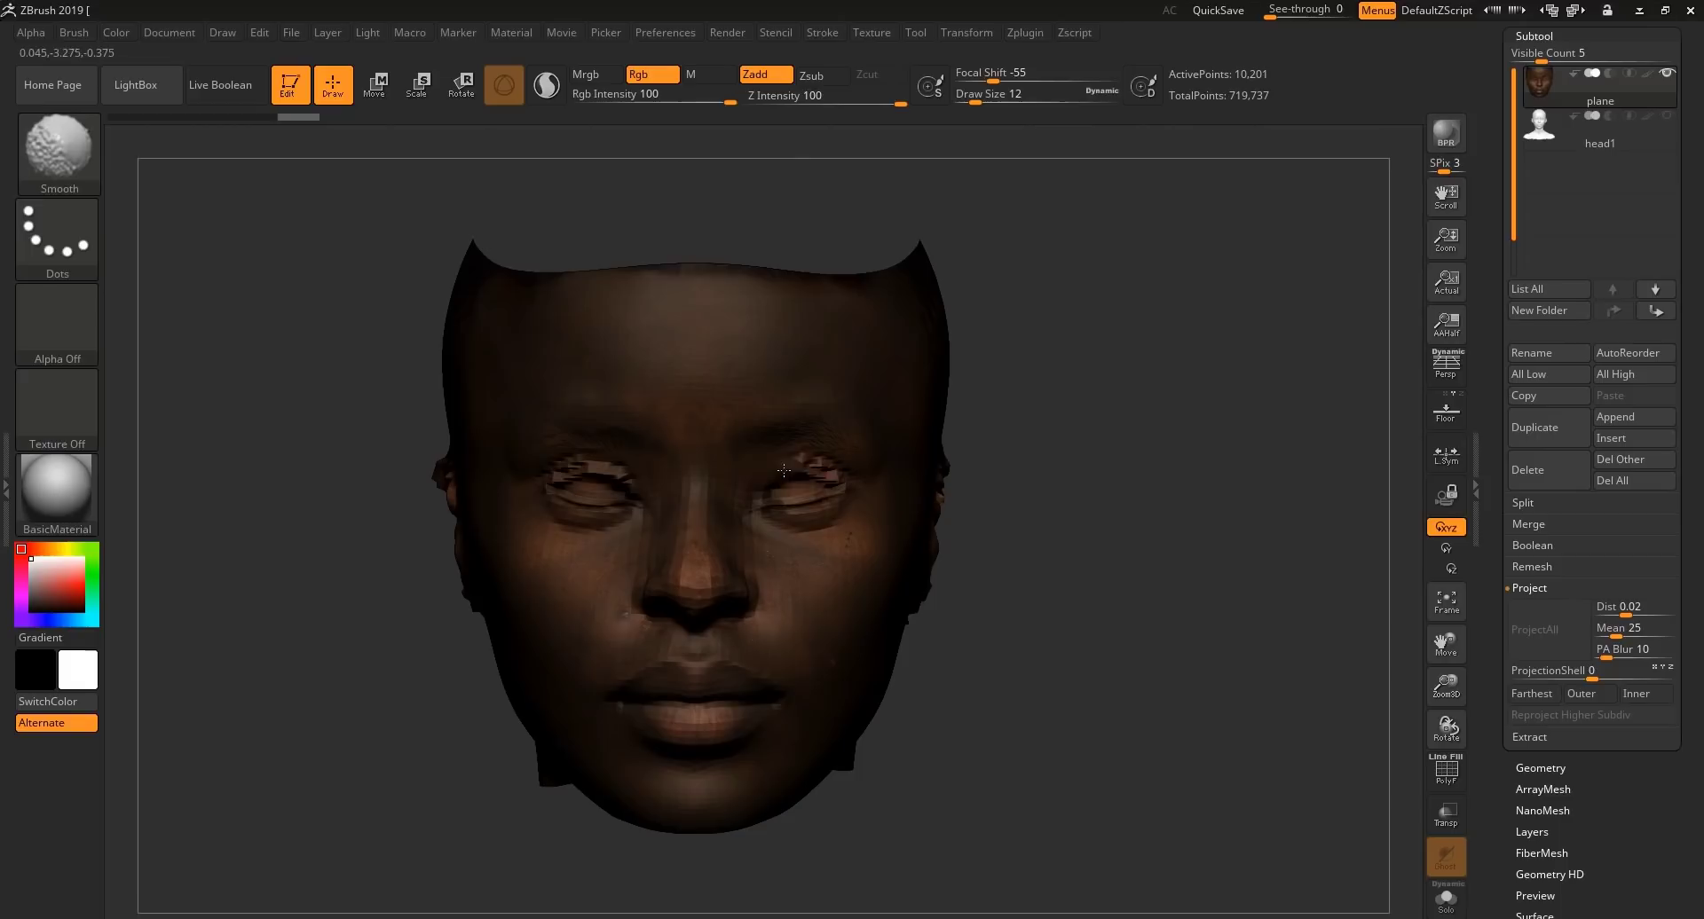
pyautogui.press('shift')
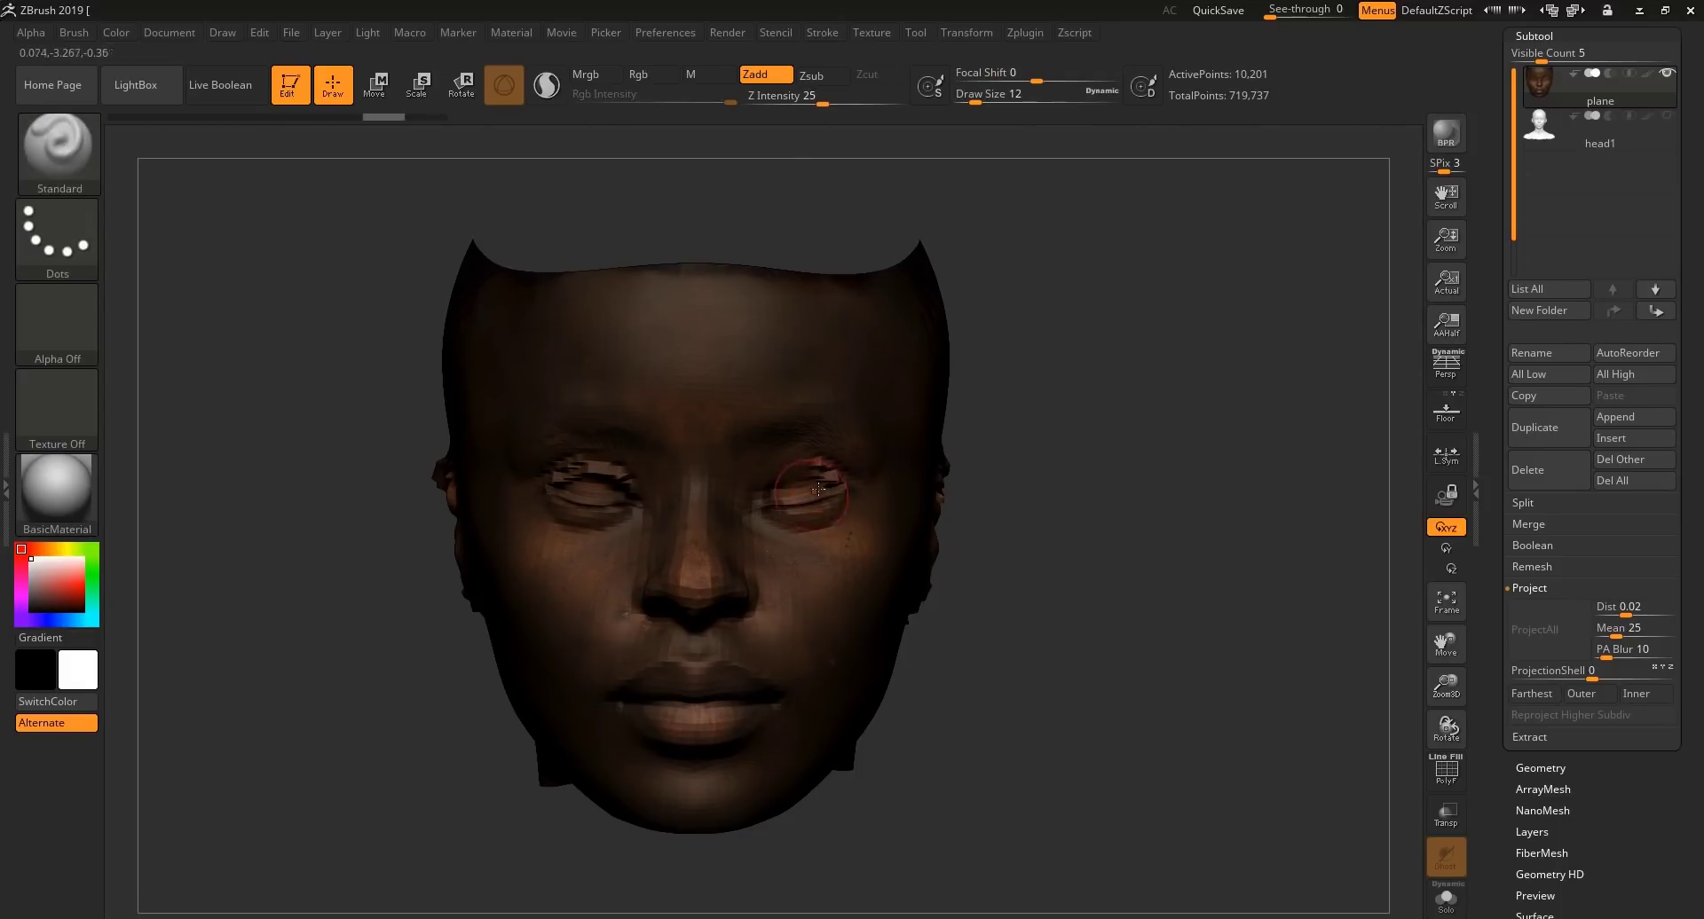
pyautogui.press('ctrl')
pyautogui.press('shift')
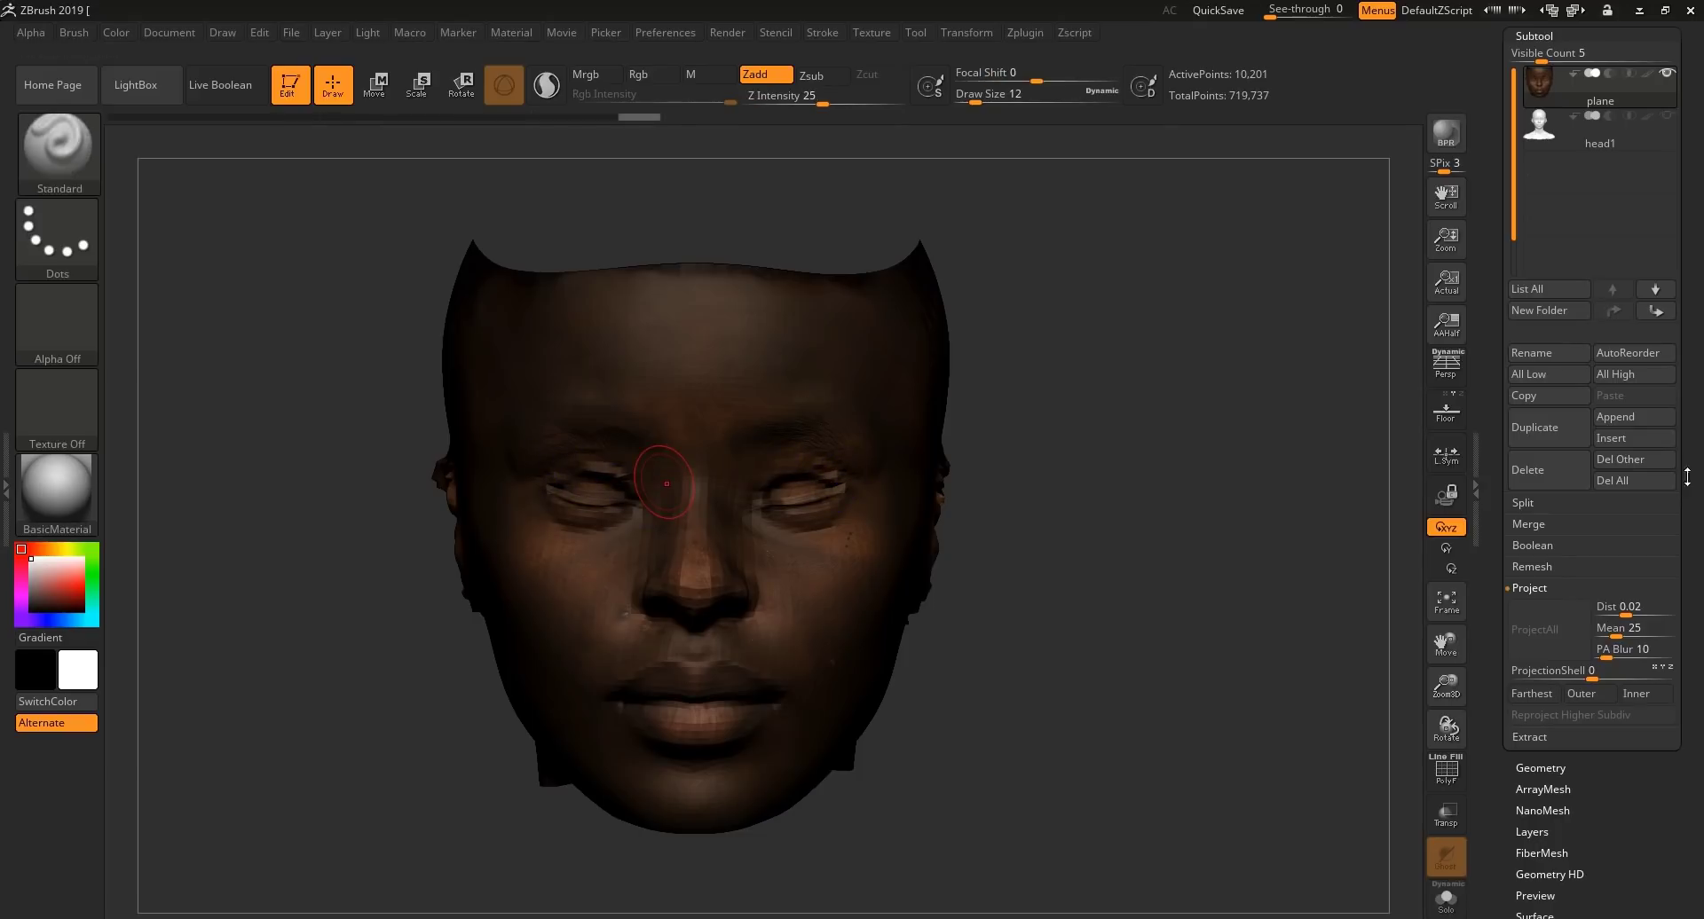
pyautogui.click(1672, 139)
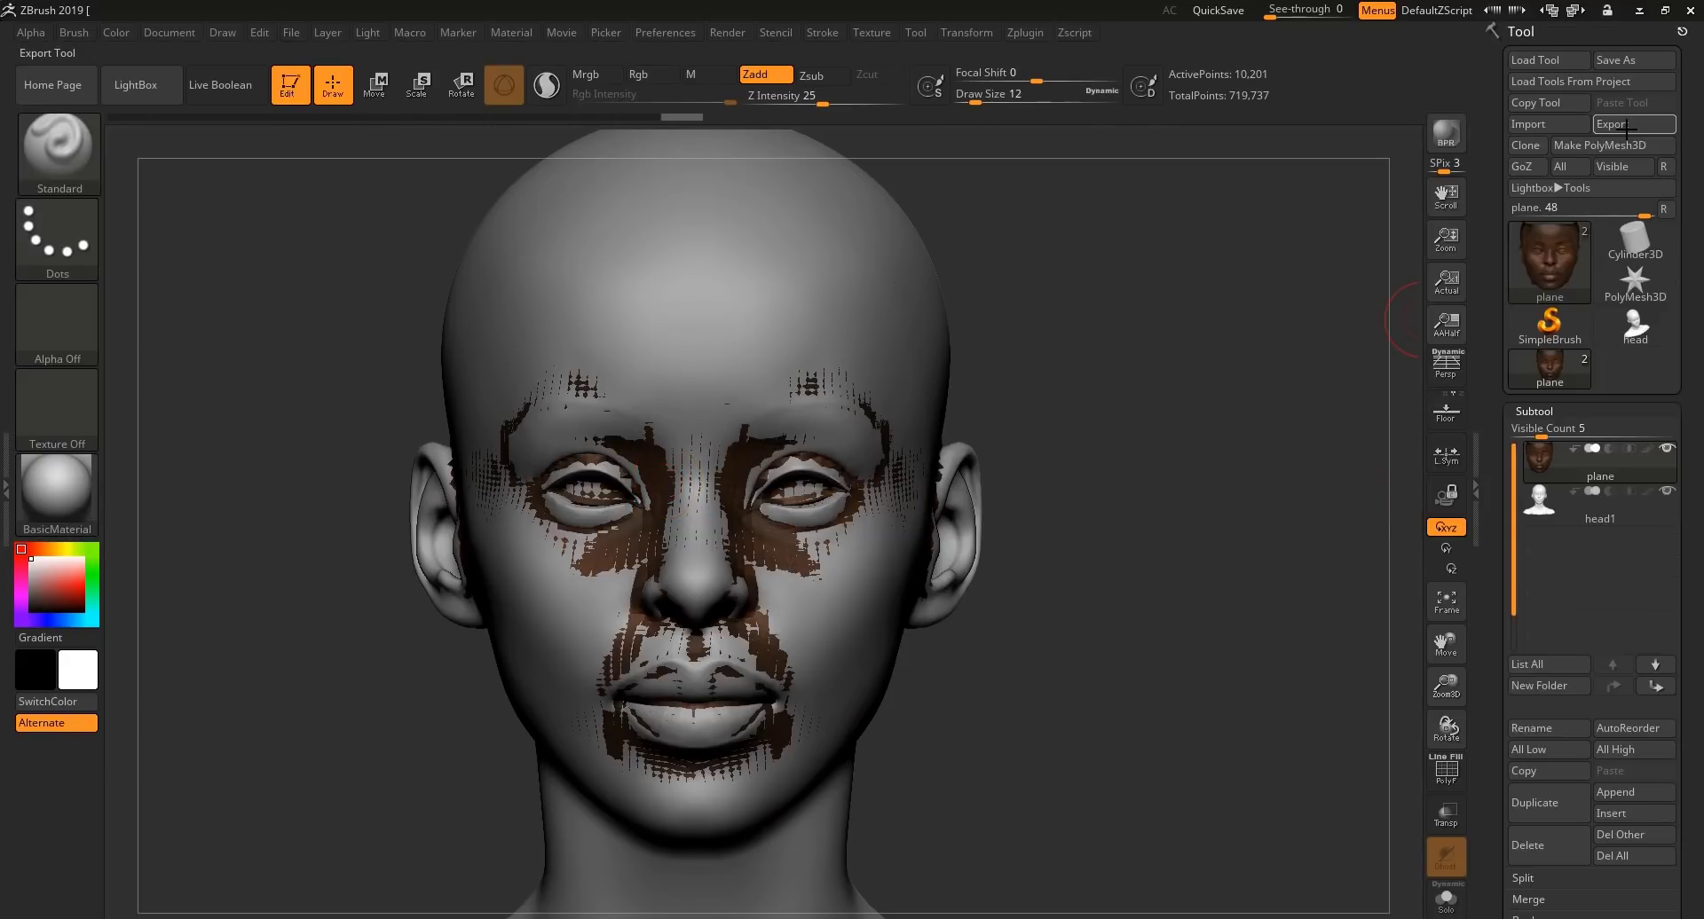
# Export the plane as plane.obj into a new 'out' folder under SHOW
pyautogui.click(1634, 124)
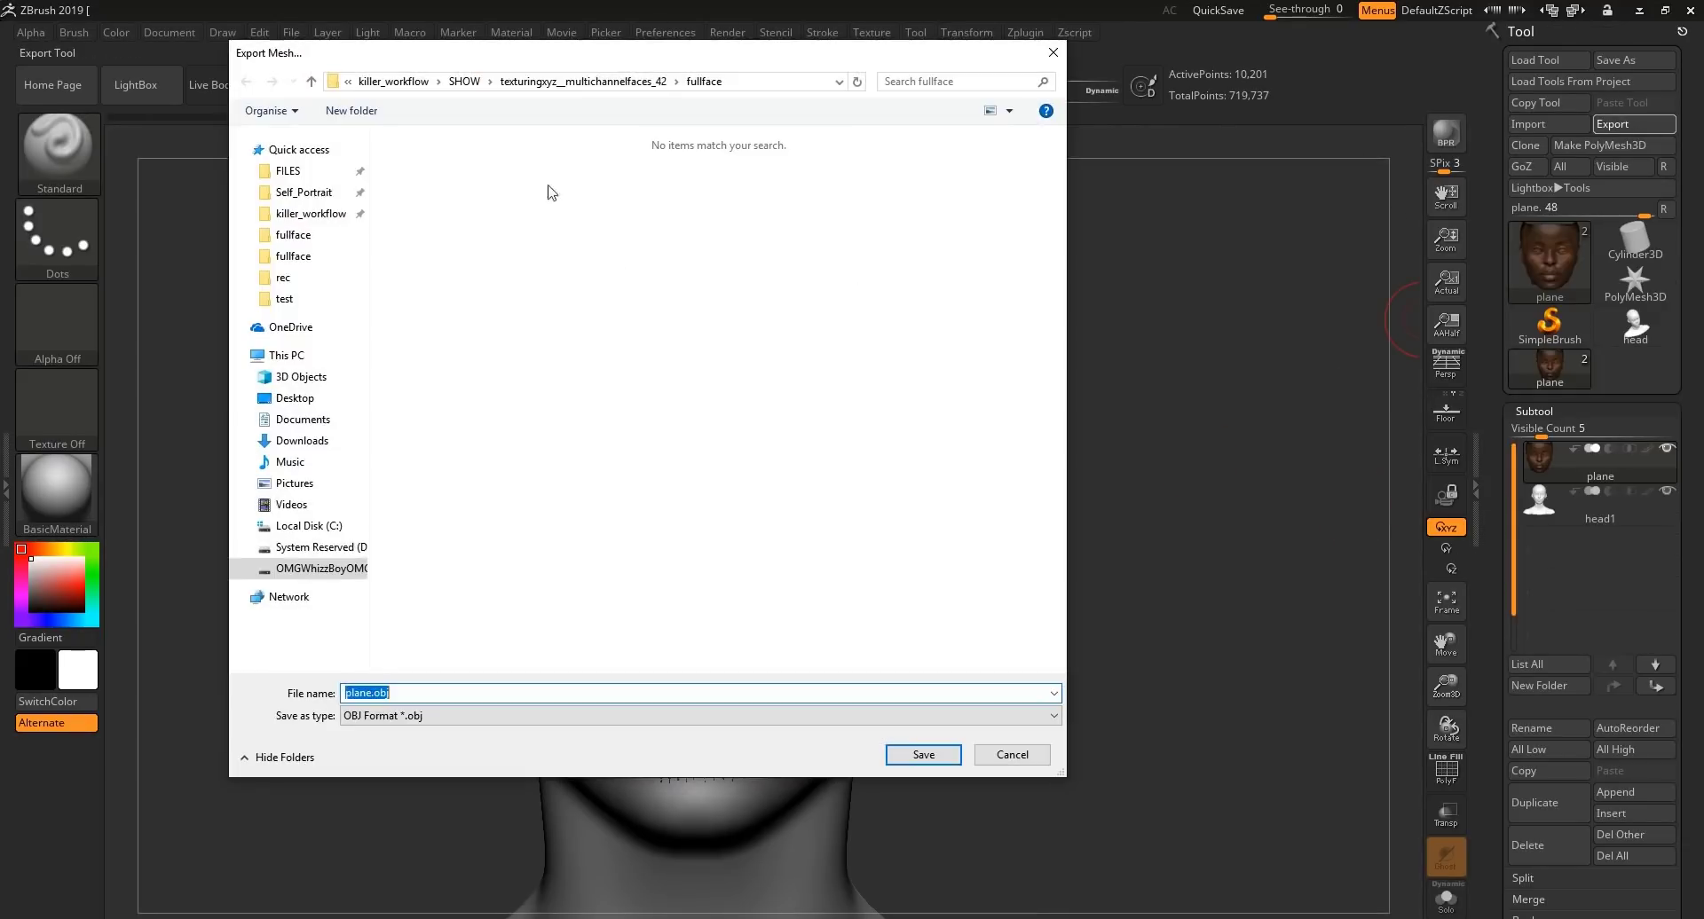
pyautogui.click(464, 81)
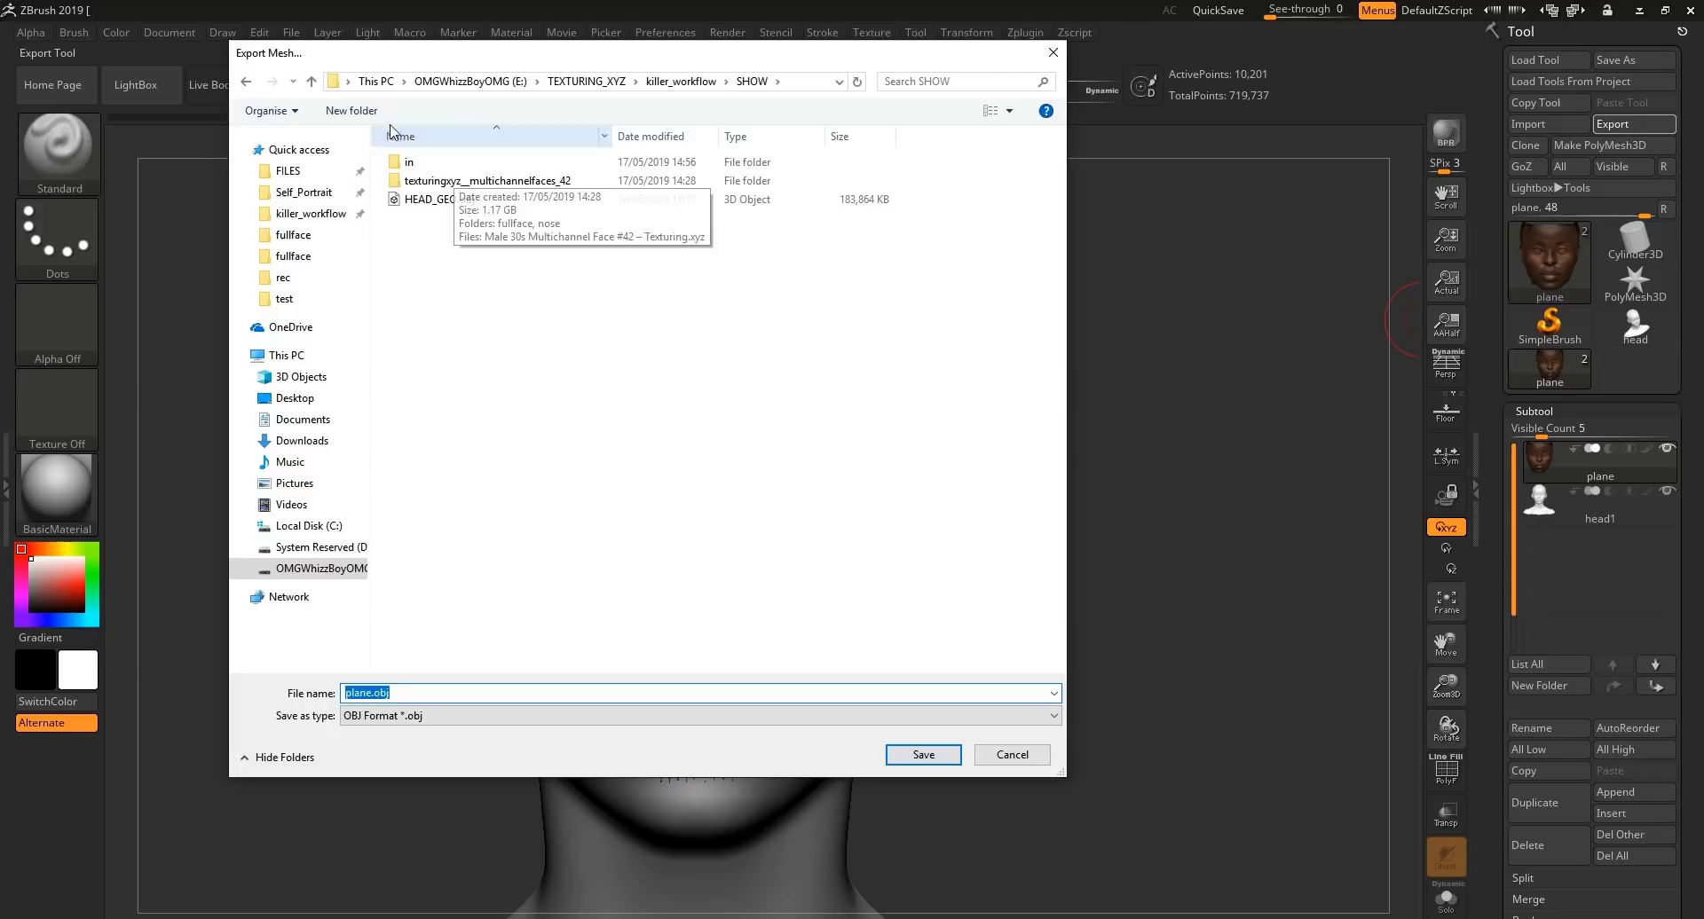
pyautogui.click(366, 111)
pyautogui.write('ou')
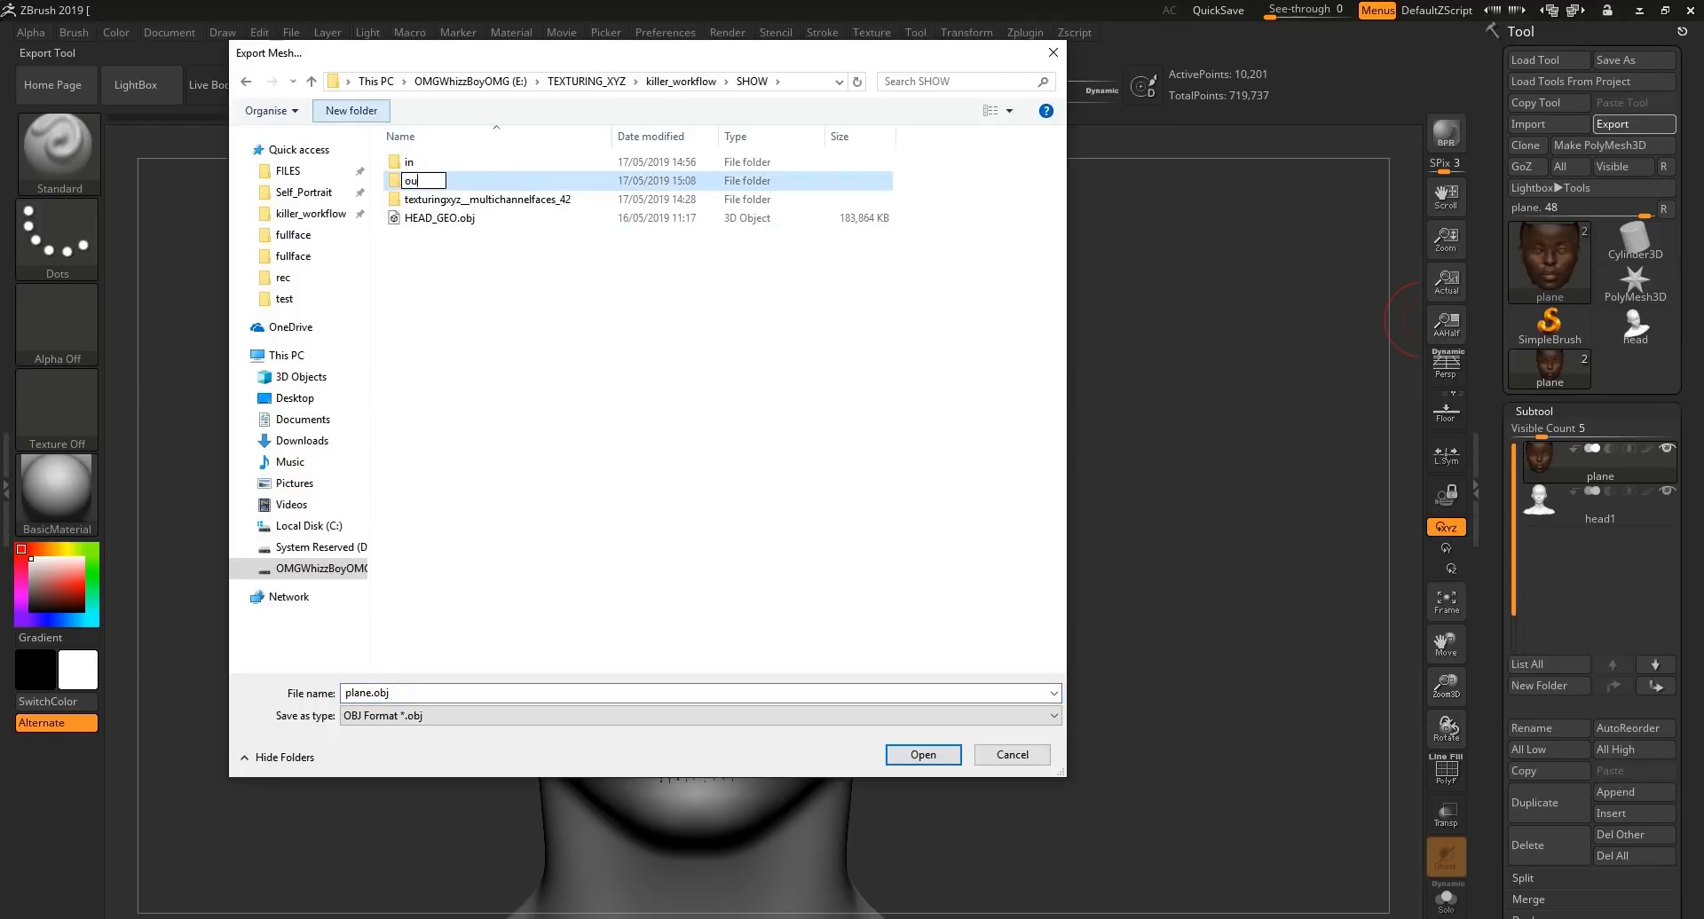
pyautogui.press('Return')
pyautogui.press('Return')
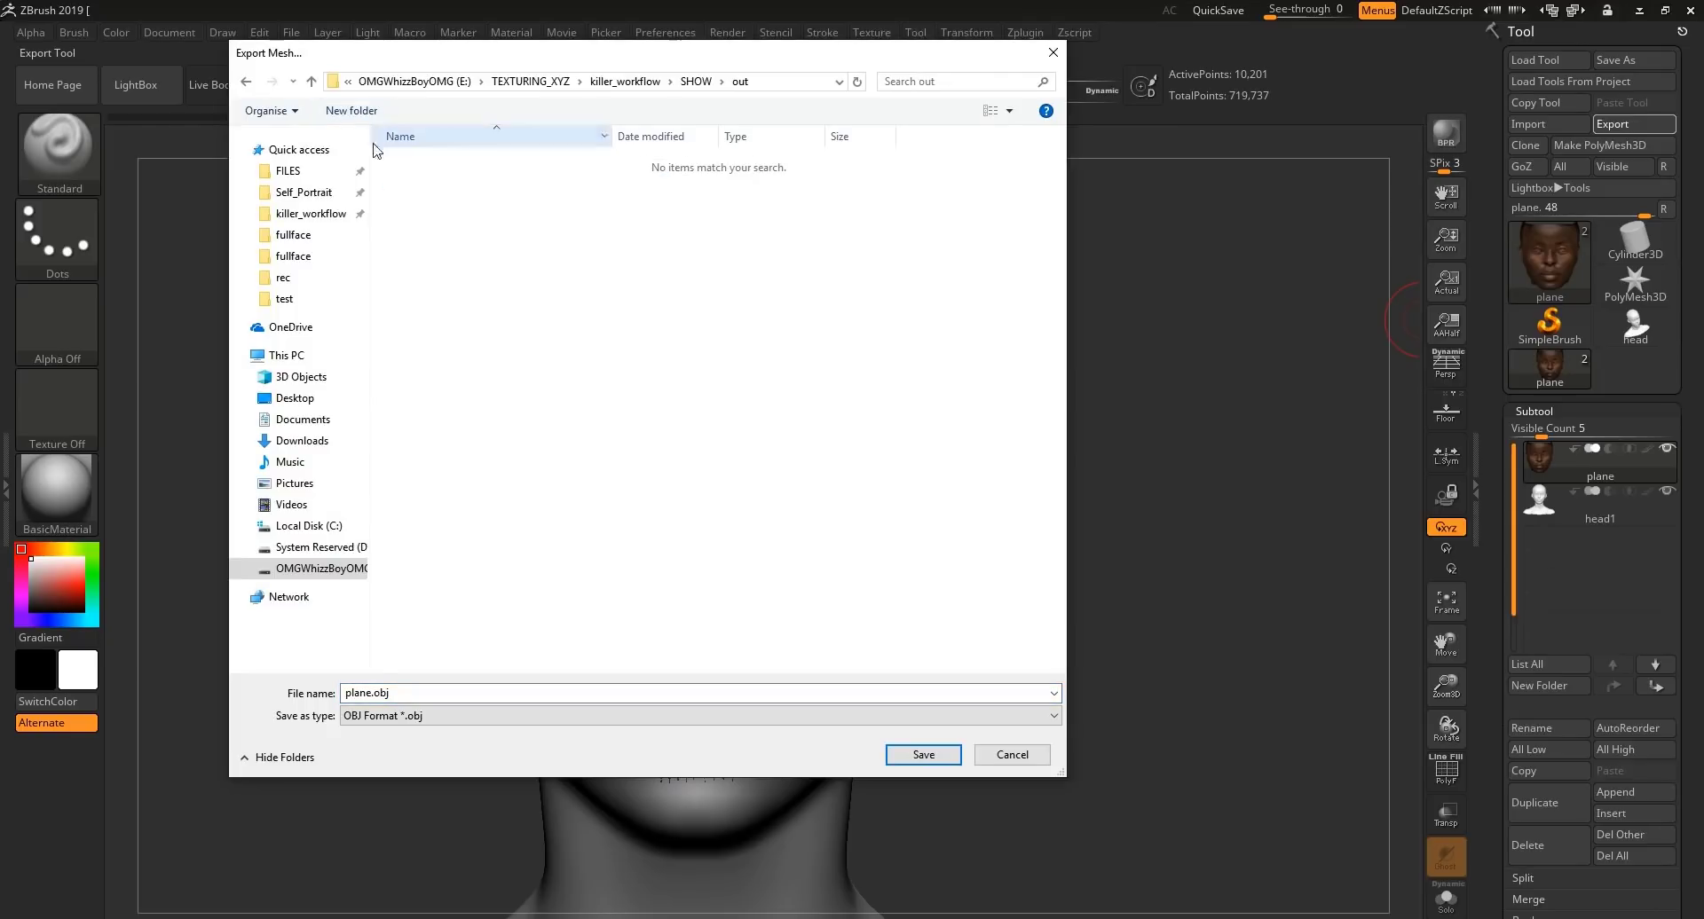
pyautogui.click(924, 754)
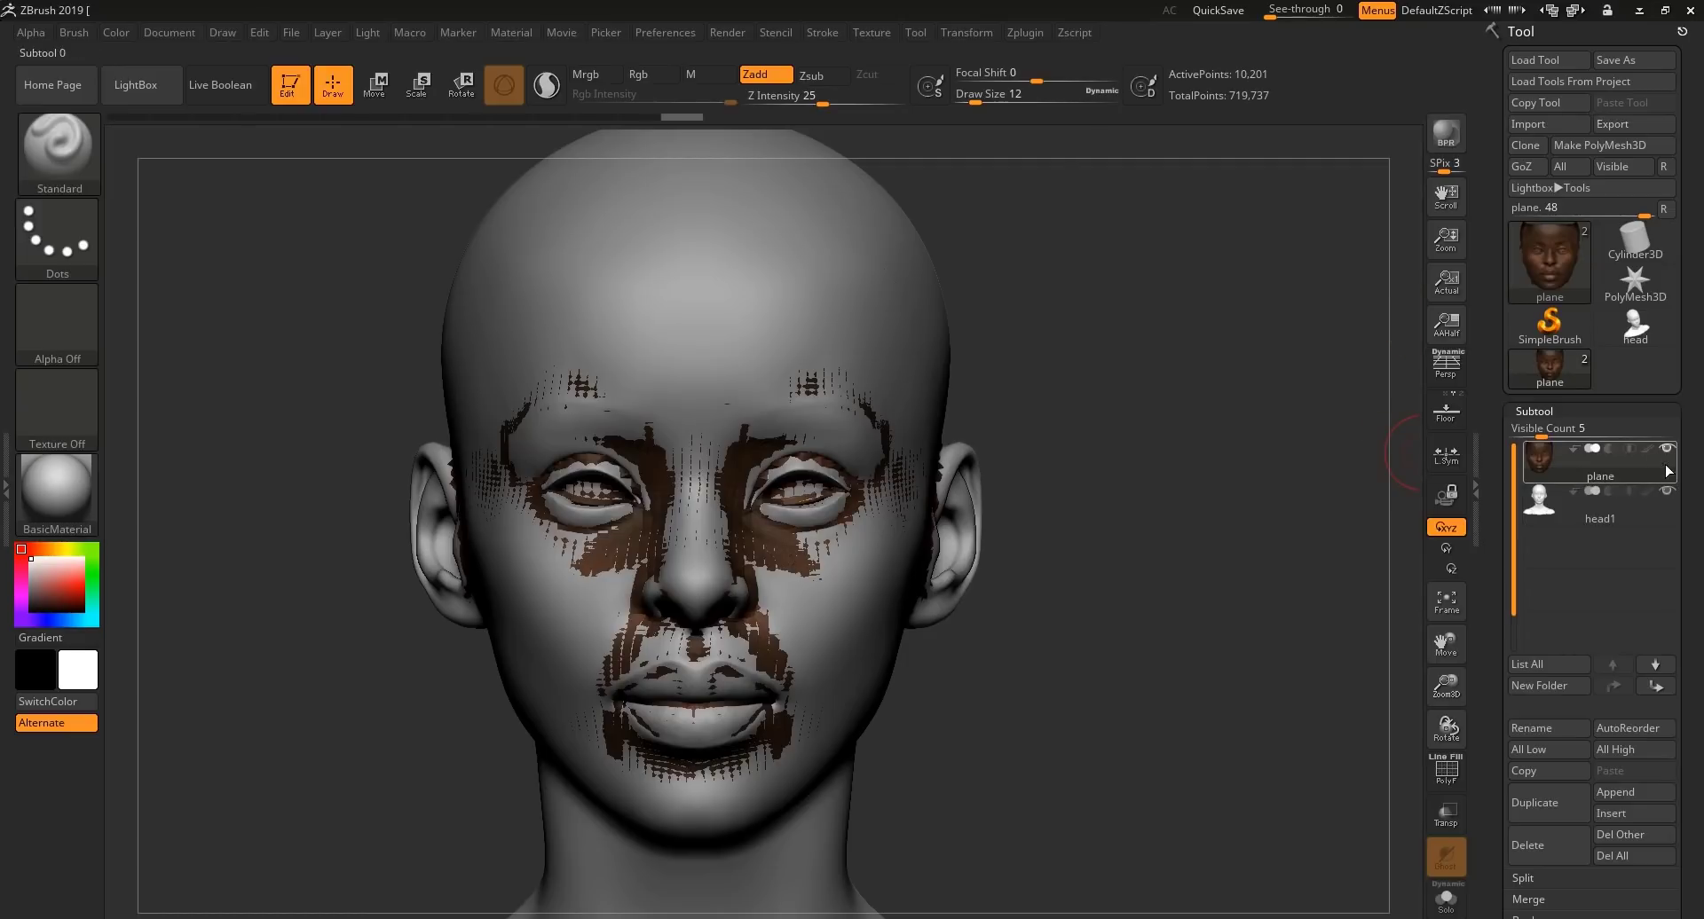
# Select head1 and export it to the out folder as head.obj
pyautogui.click(1644, 504)
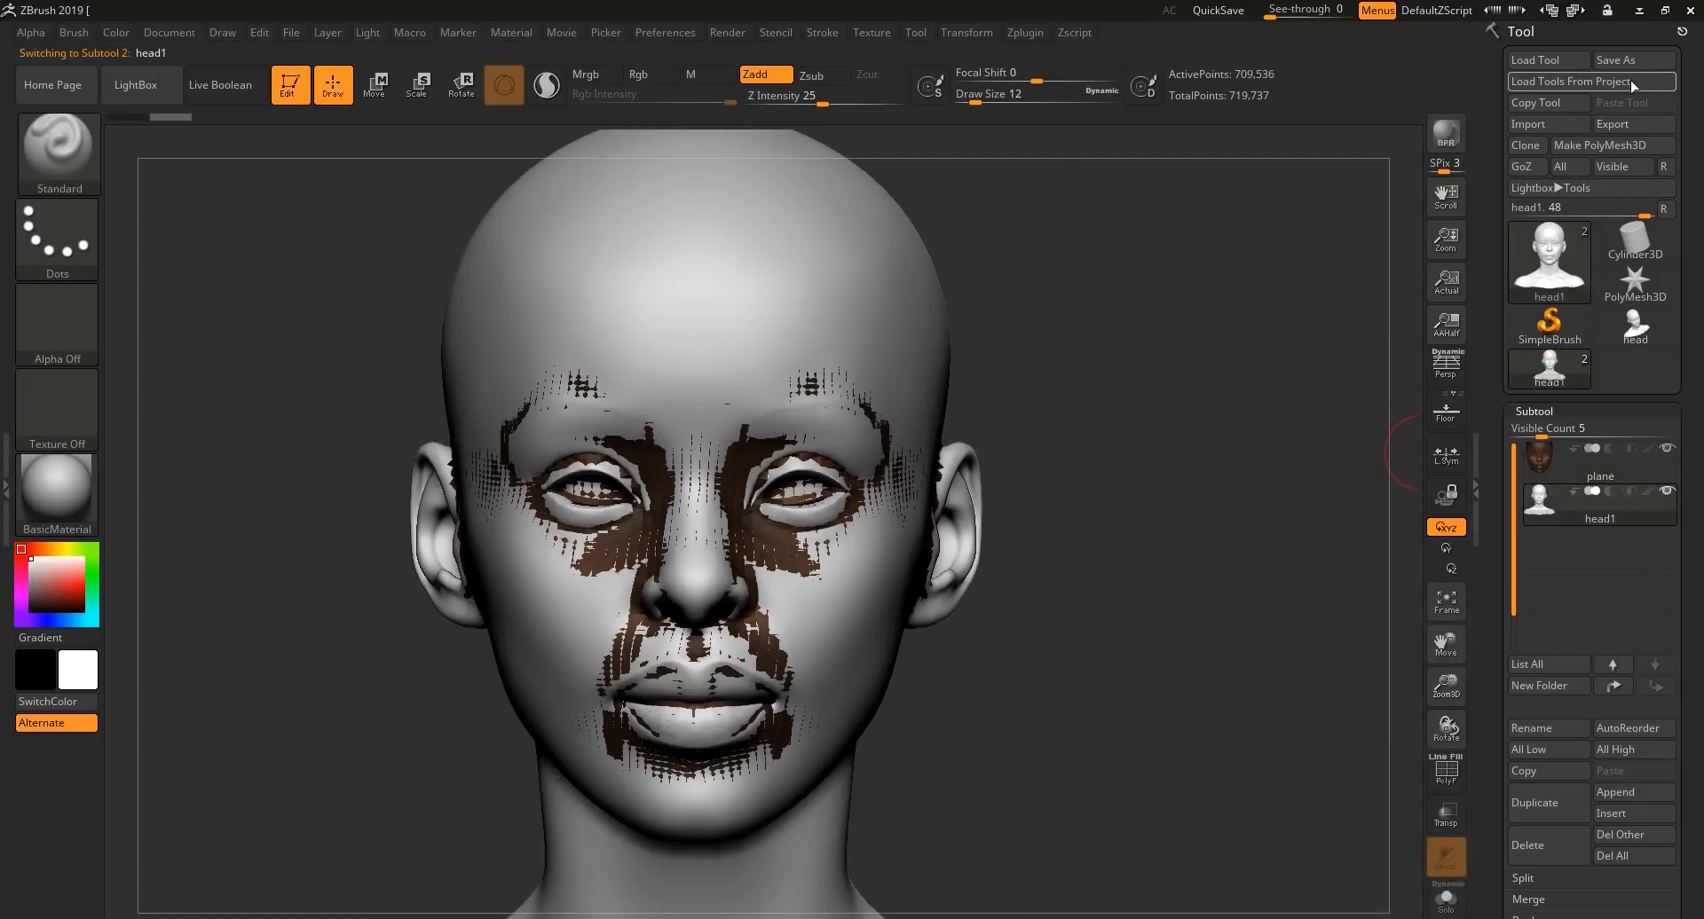
pyautogui.click(1615, 125)
pyautogui.click(370, 692)
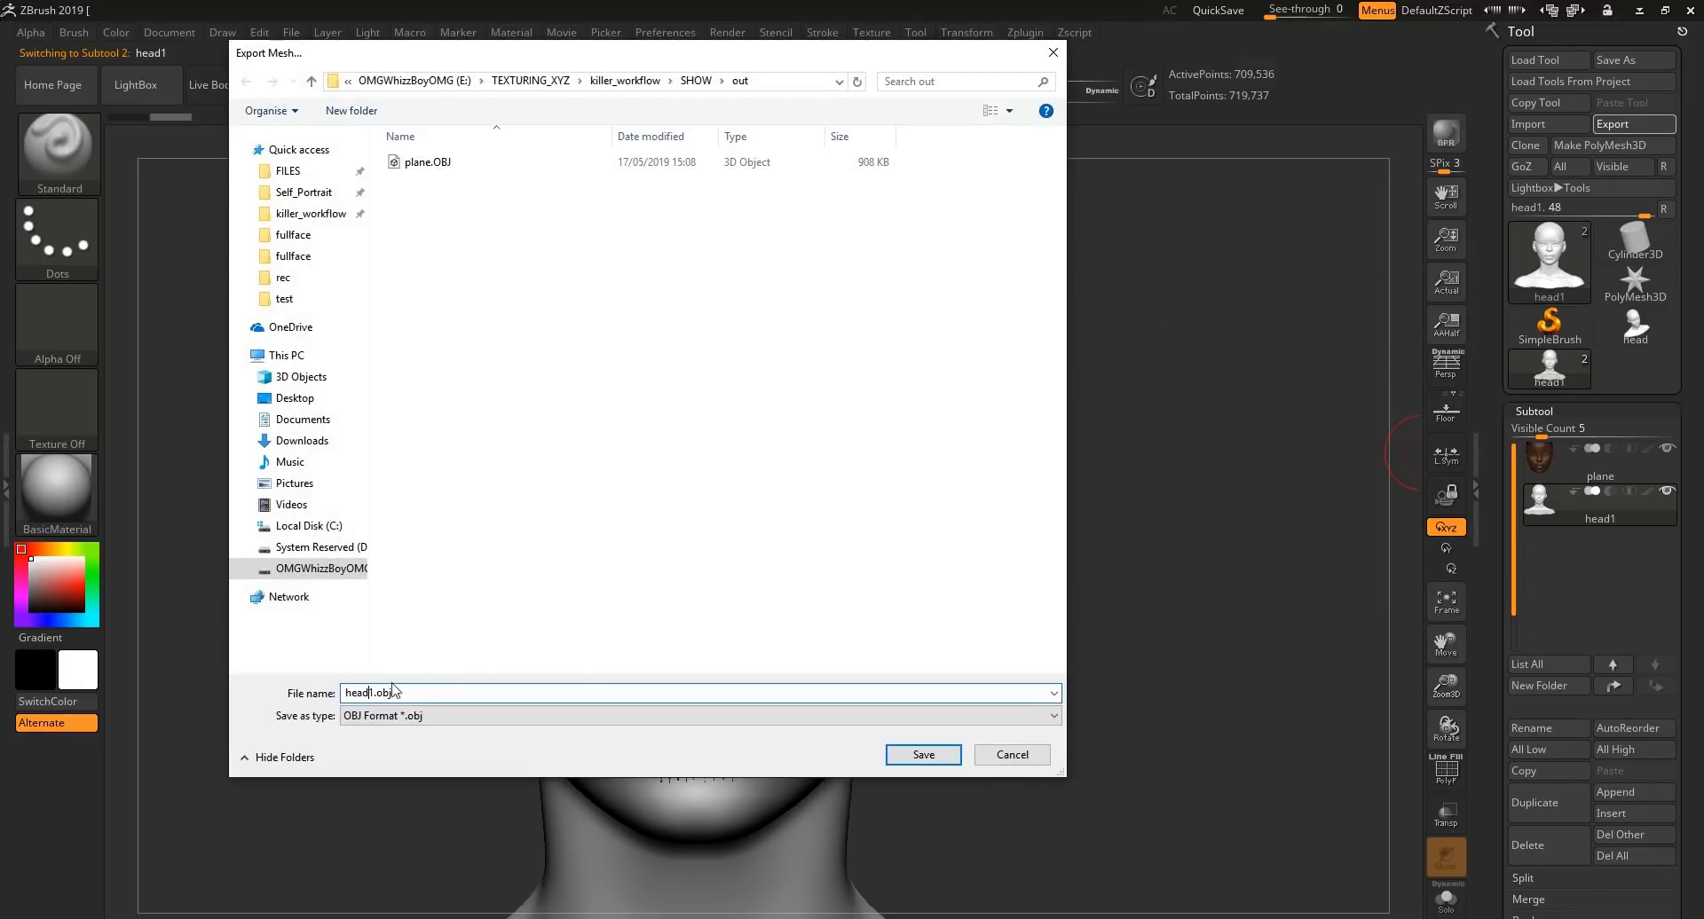
pyautogui.press('Delete')
pyautogui.click(923, 755)
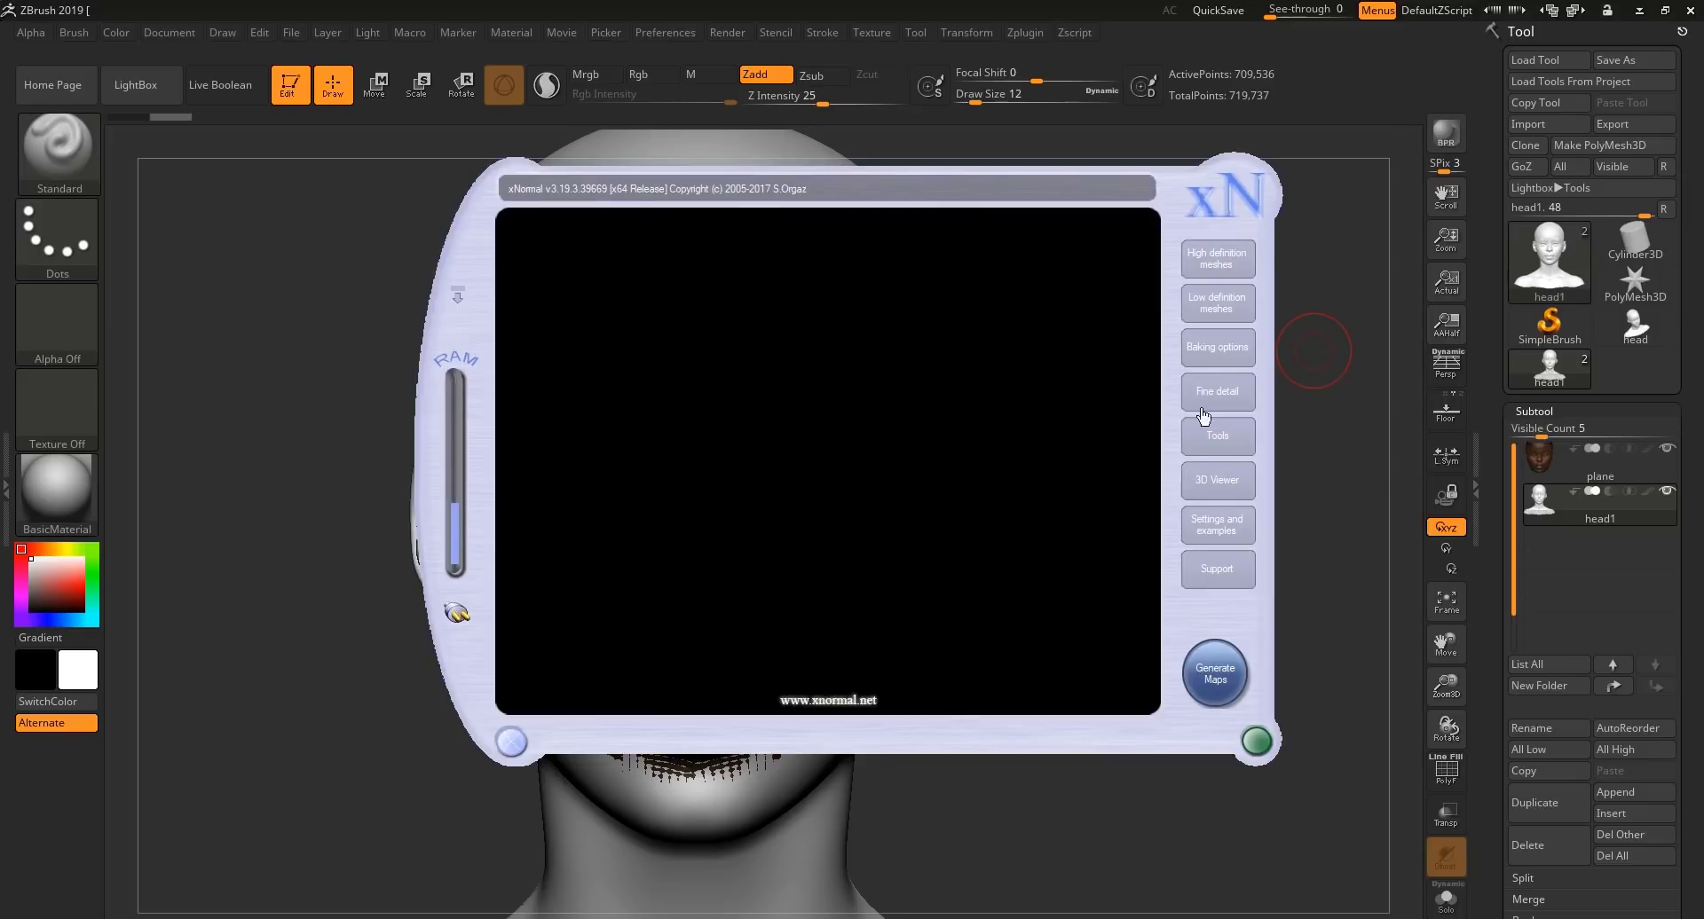
# Add plane.OBJ from the SHOW > out folder as a high definition mesh
pyautogui.click(1228, 267)
pyautogui.rightClick(680, 263)
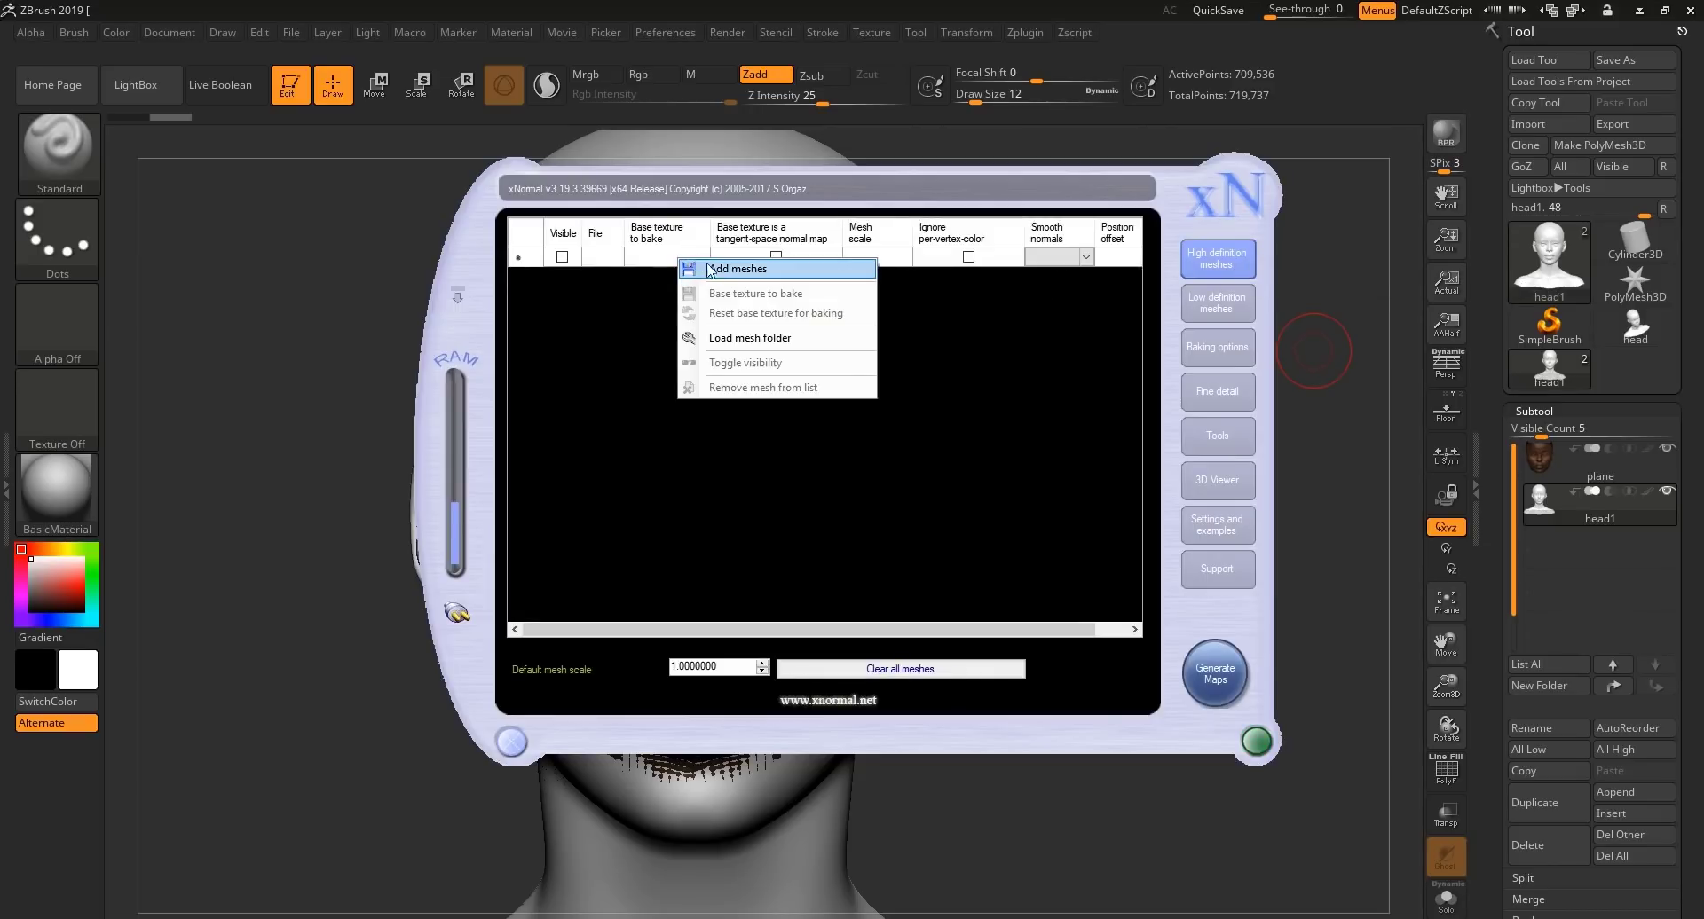
pyautogui.click(722, 268)
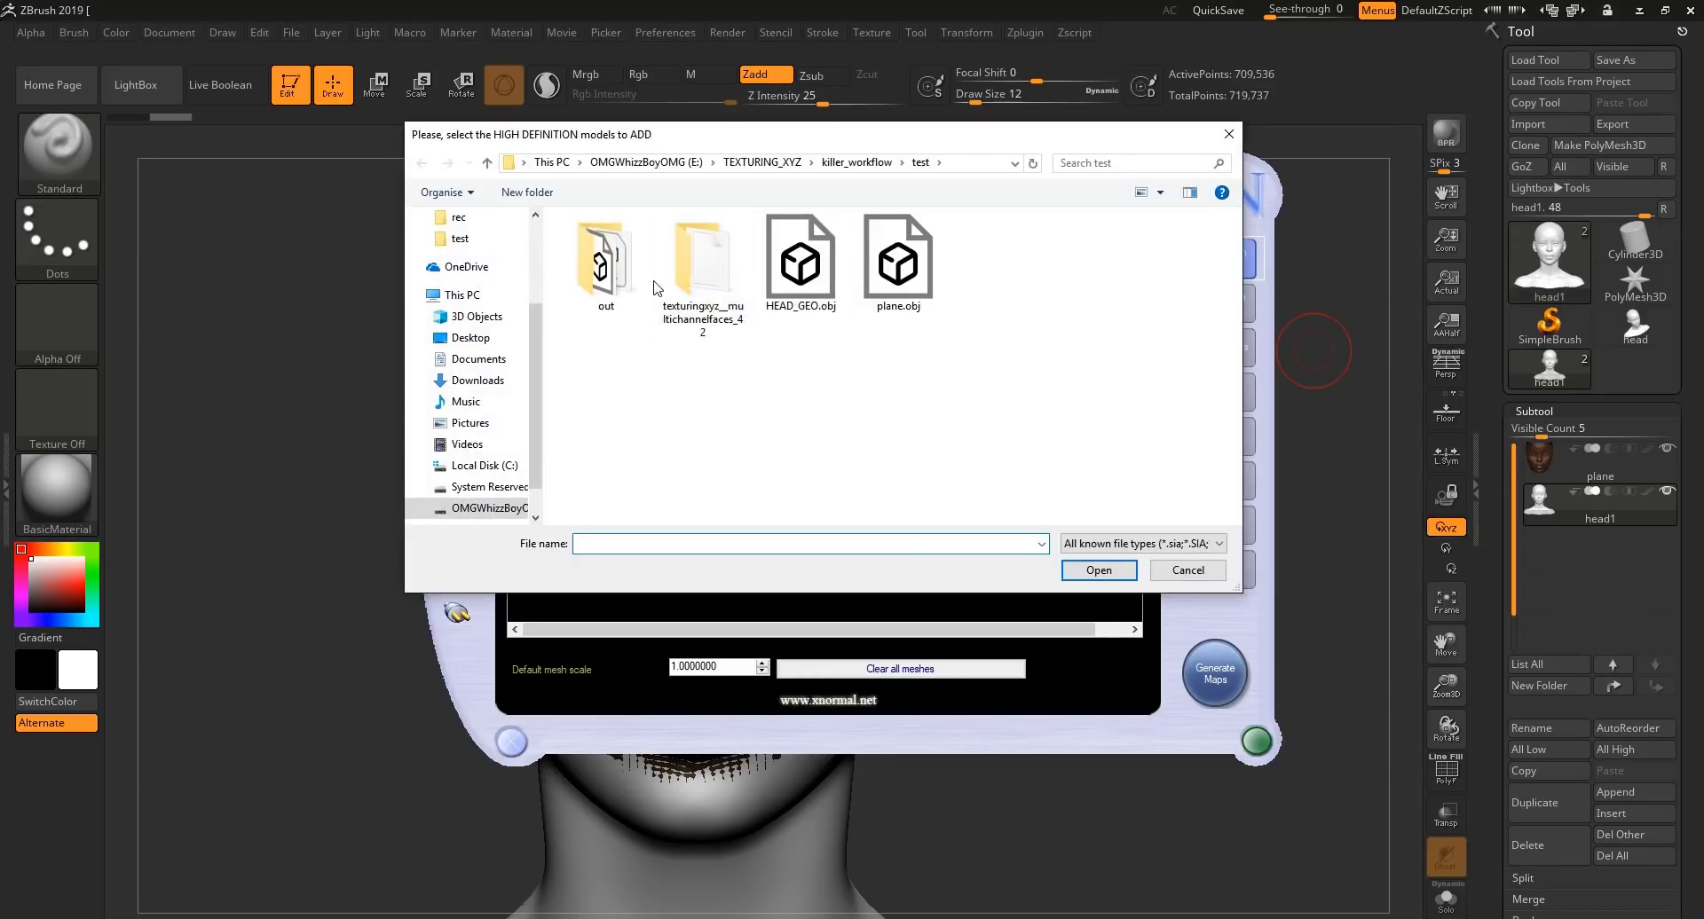
pyautogui.hotkey('alt', 'Up')
pyautogui.doubleClick(609, 281)
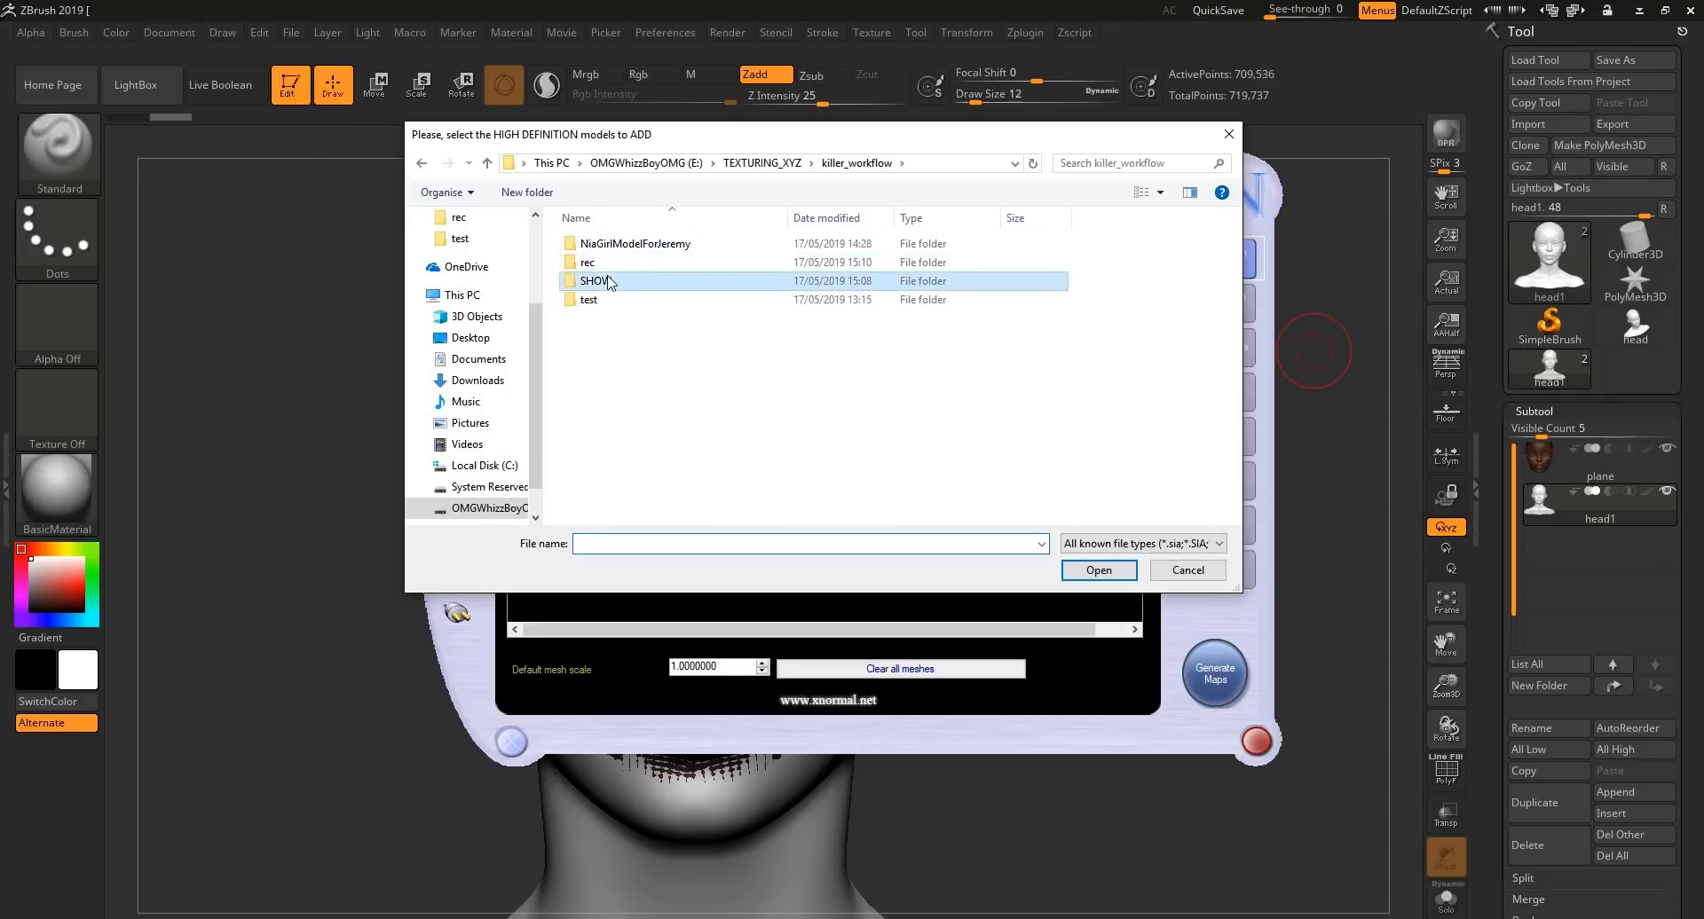
pyautogui.doubleClick(603, 263)
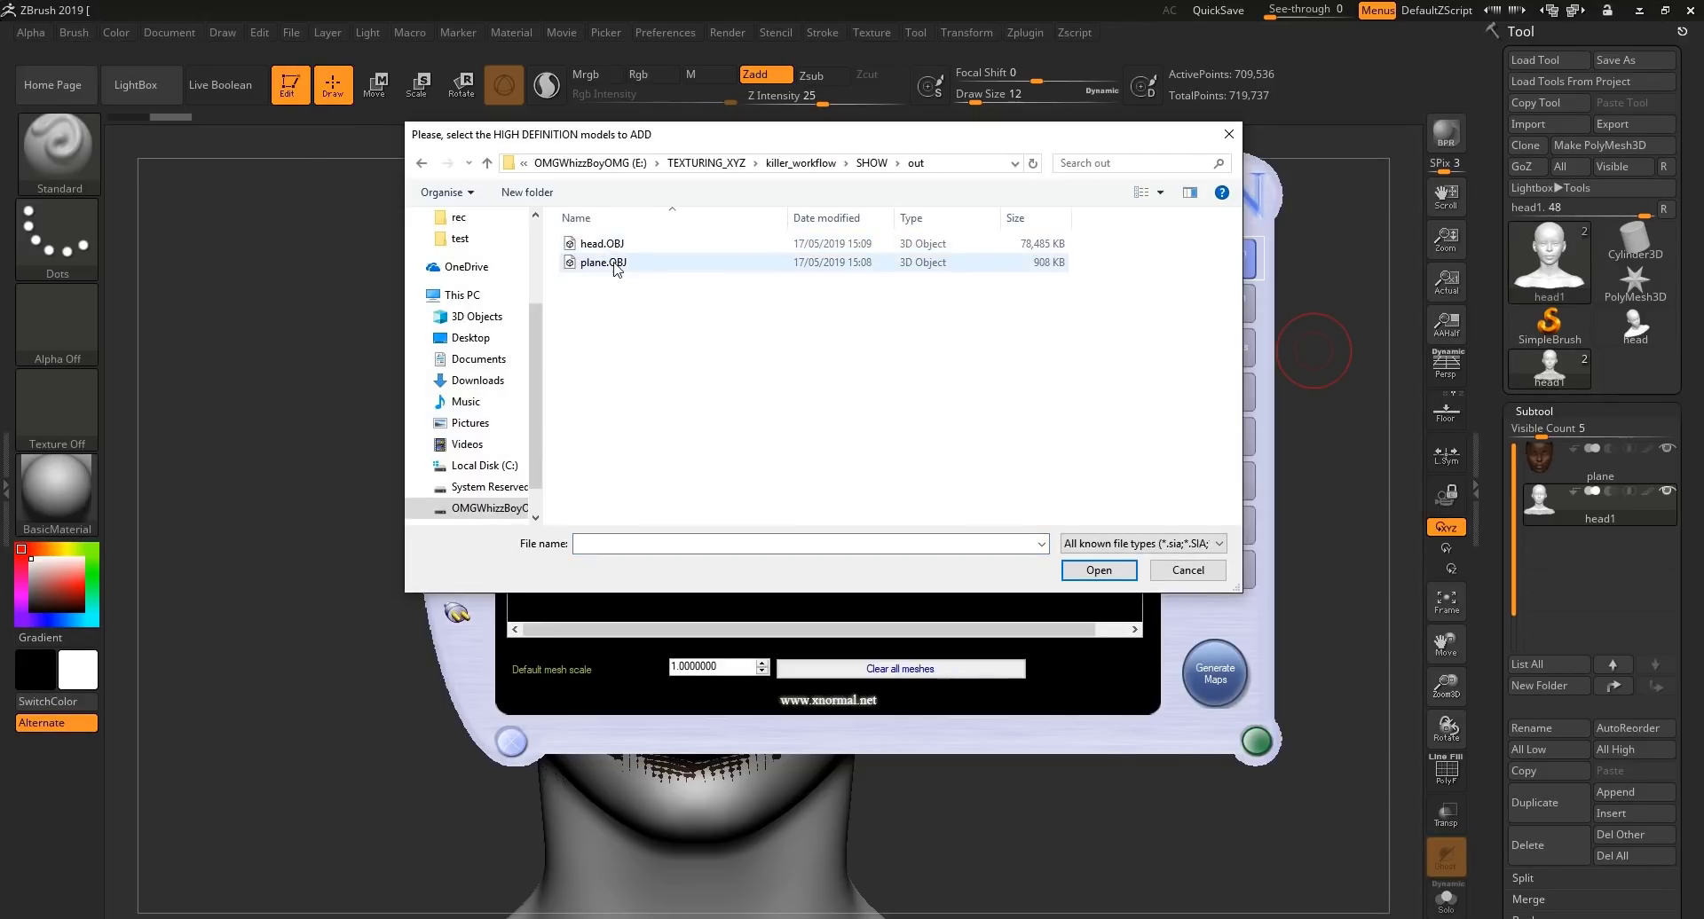
pyautogui.doubleClick(603, 263)
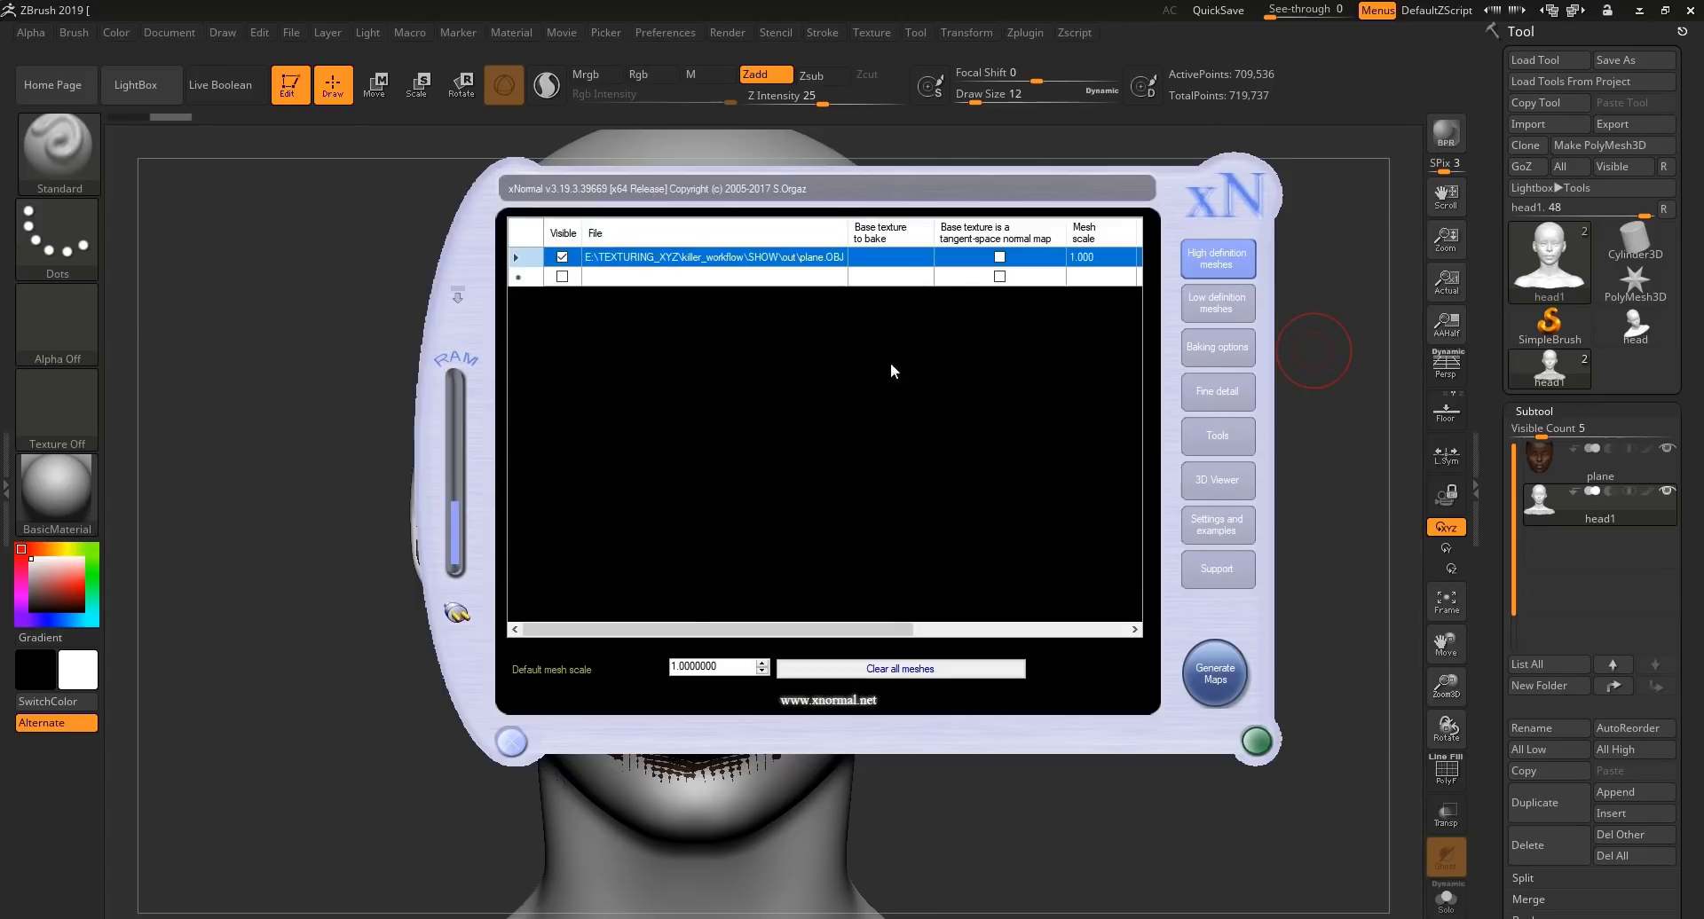
pyautogui.moveTo(694, 629)
pyautogui.mouseDown()
pyautogui.moveTo(904, 655)
pyautogui.moveTo(1008, 642)
pyautogui.moveTo(673, 631)
pyautogui.moveTo(687, 622)
pyautogui.mouseUp()
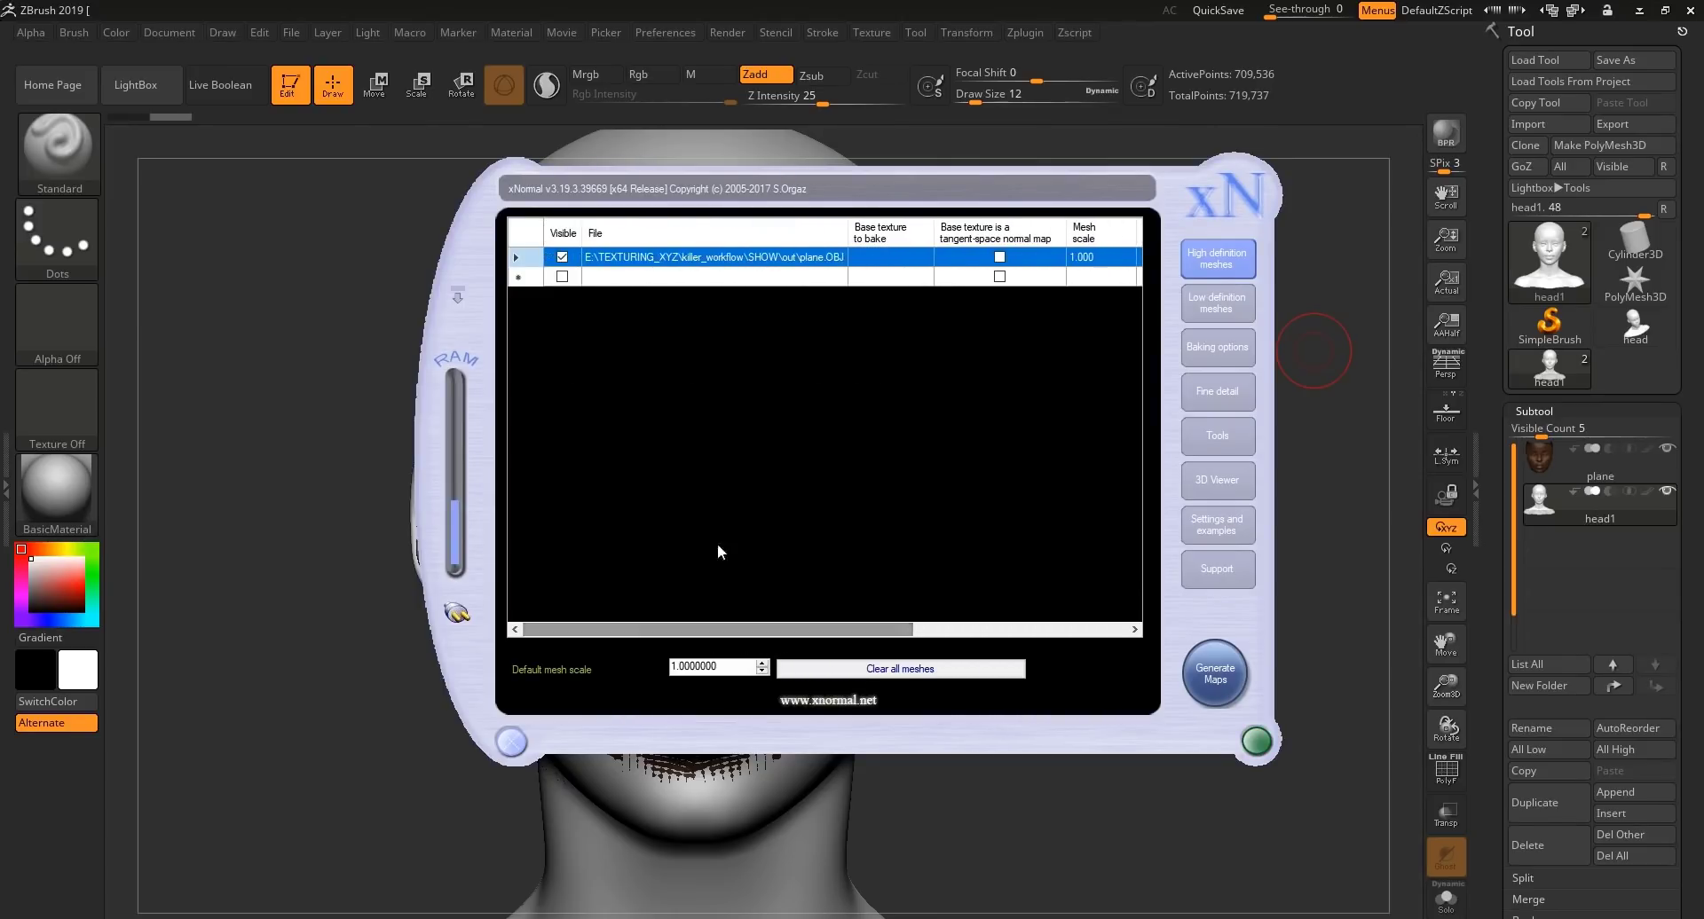
# Set the plane's base texture to bake to fullface_CP_displacement.tif from texturingxyz_multichannelfaces_42 > fullface
pyautogui.rightClick(889, 258)
pyautogui.click(971, 293)
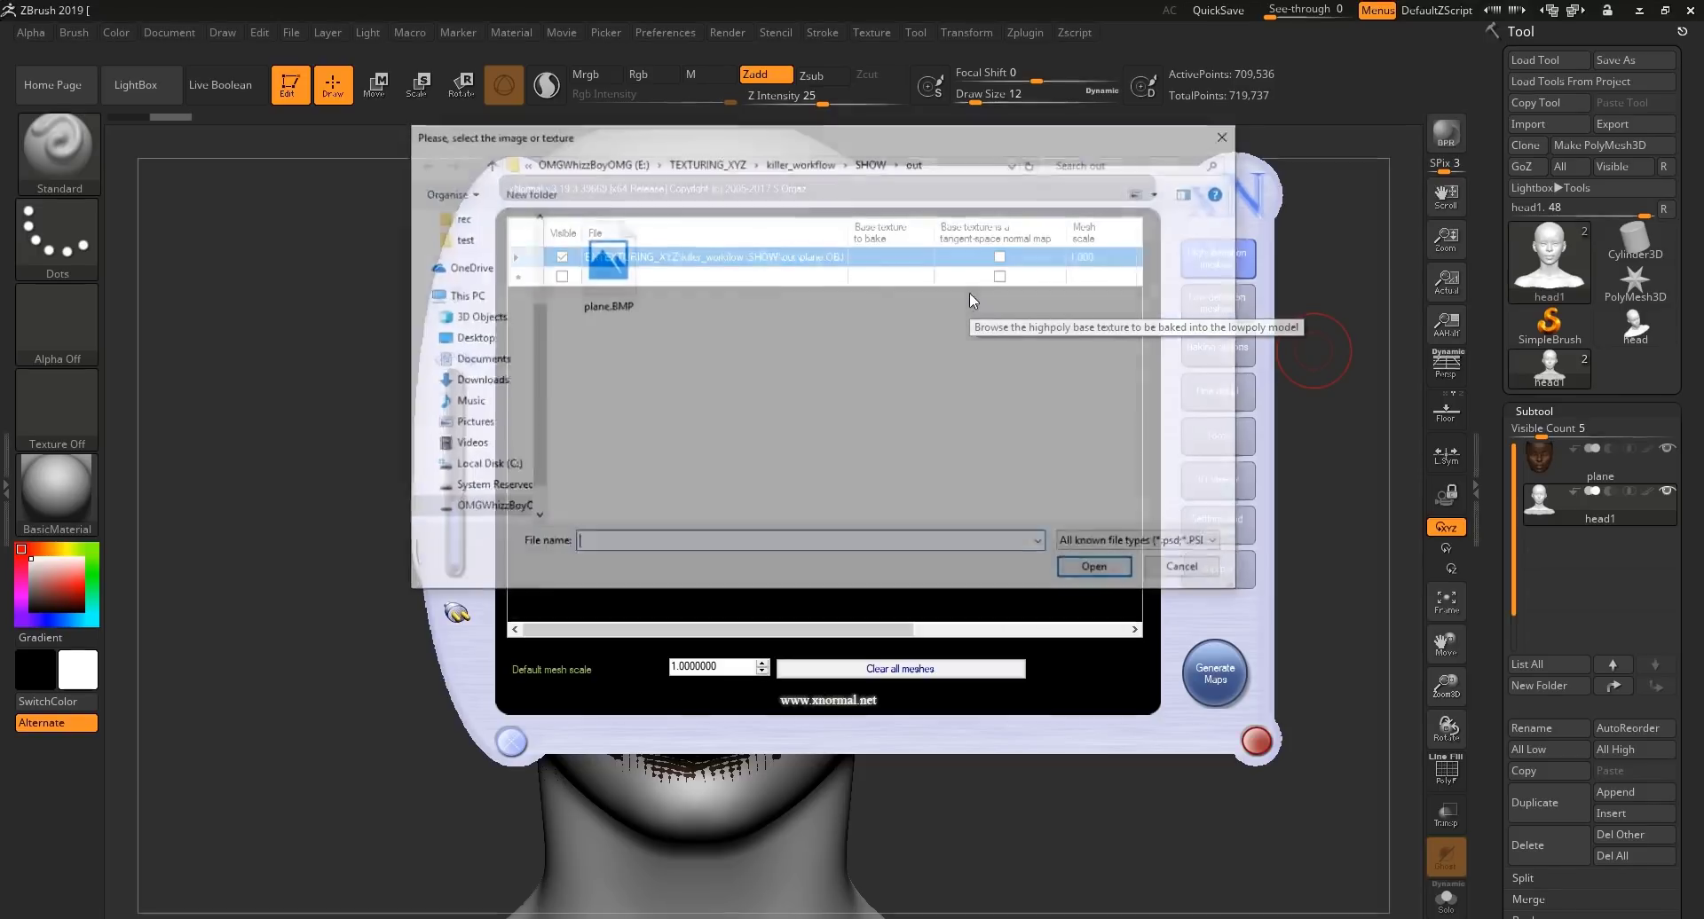
pyautogui.click(871, 163)
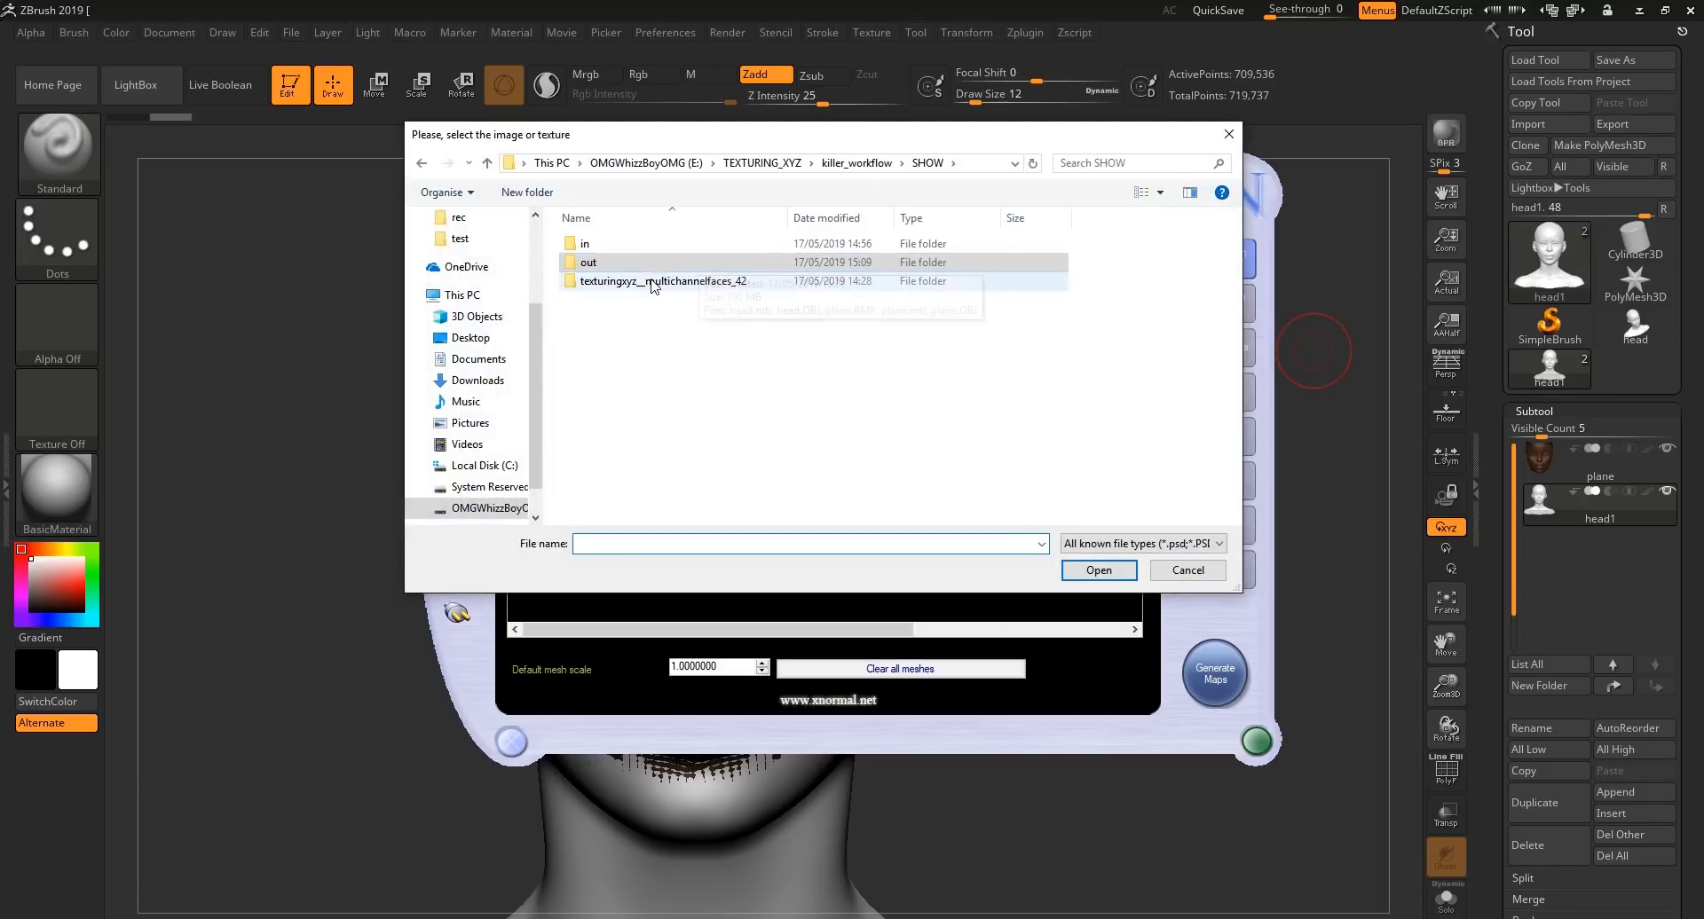
pyautogui.click(653, 282)
pyautogui.doubleClick(653, 283)
pyautogui.doubleClick(626, 244)
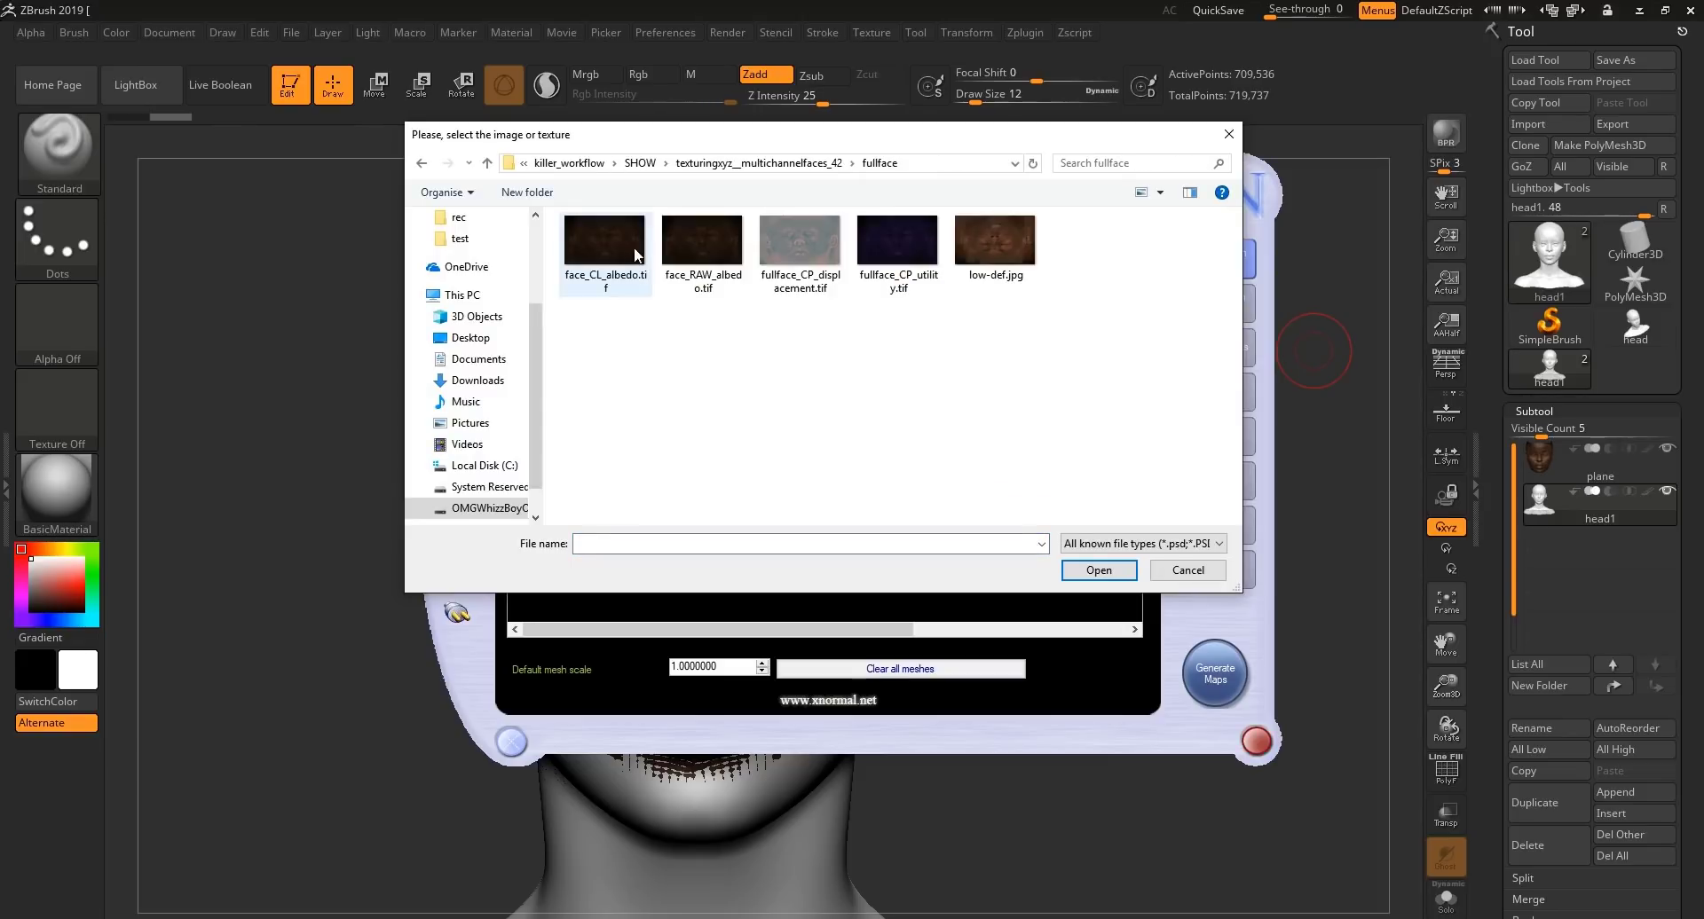
pyautogui.click(835, 285)
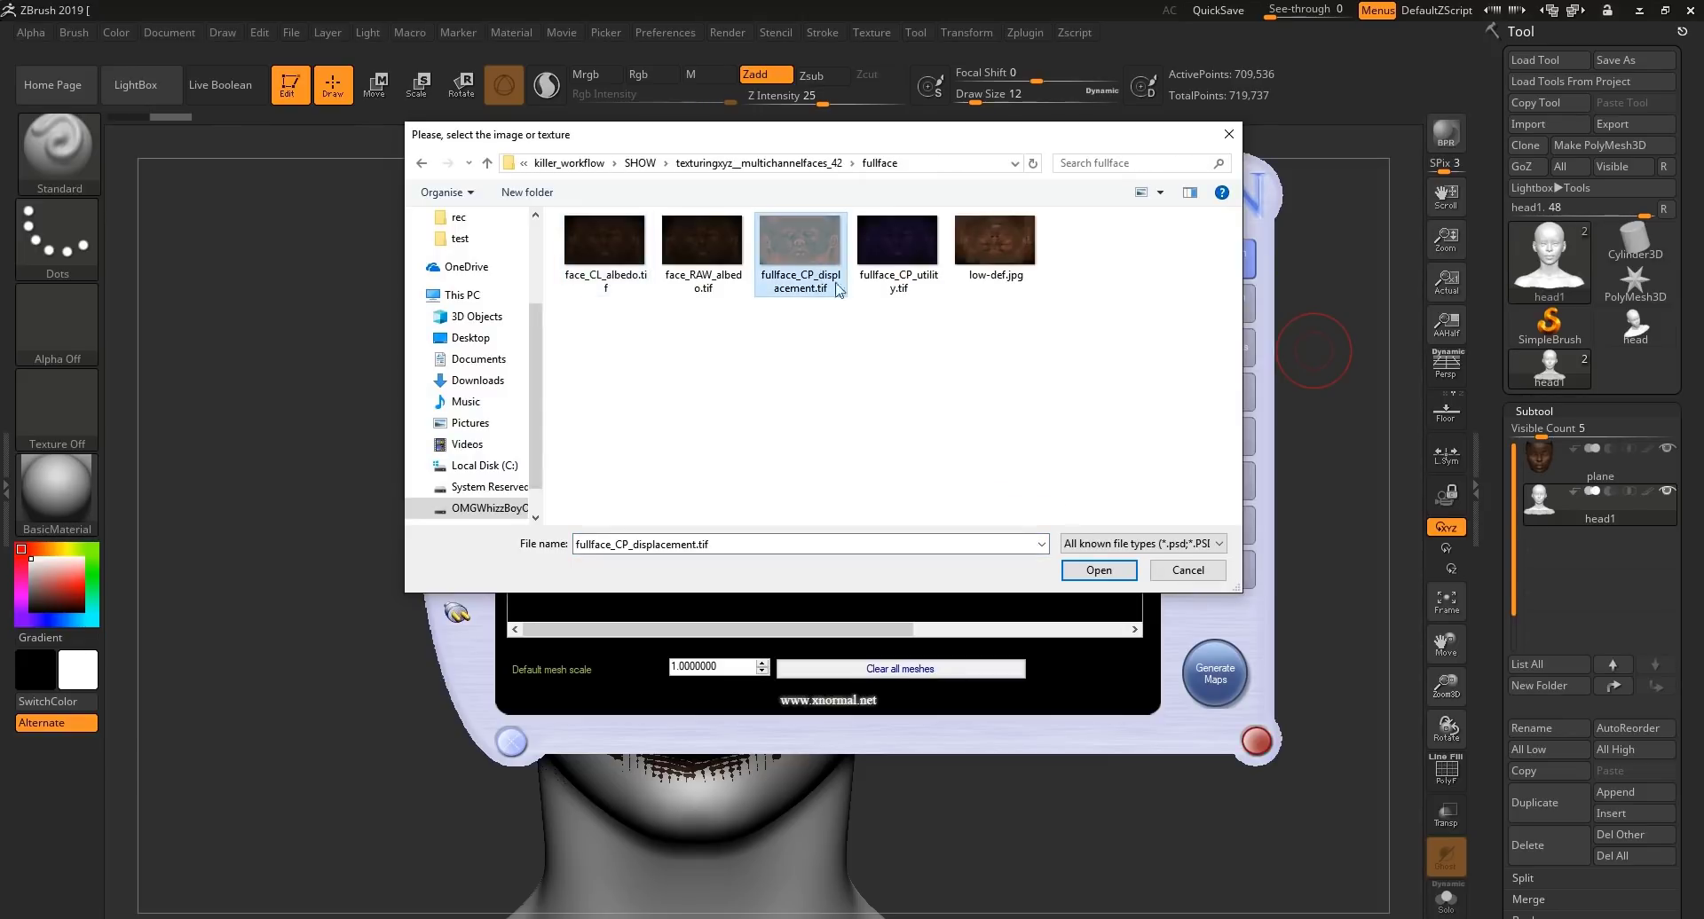
pyautogui.click(1105, 572)
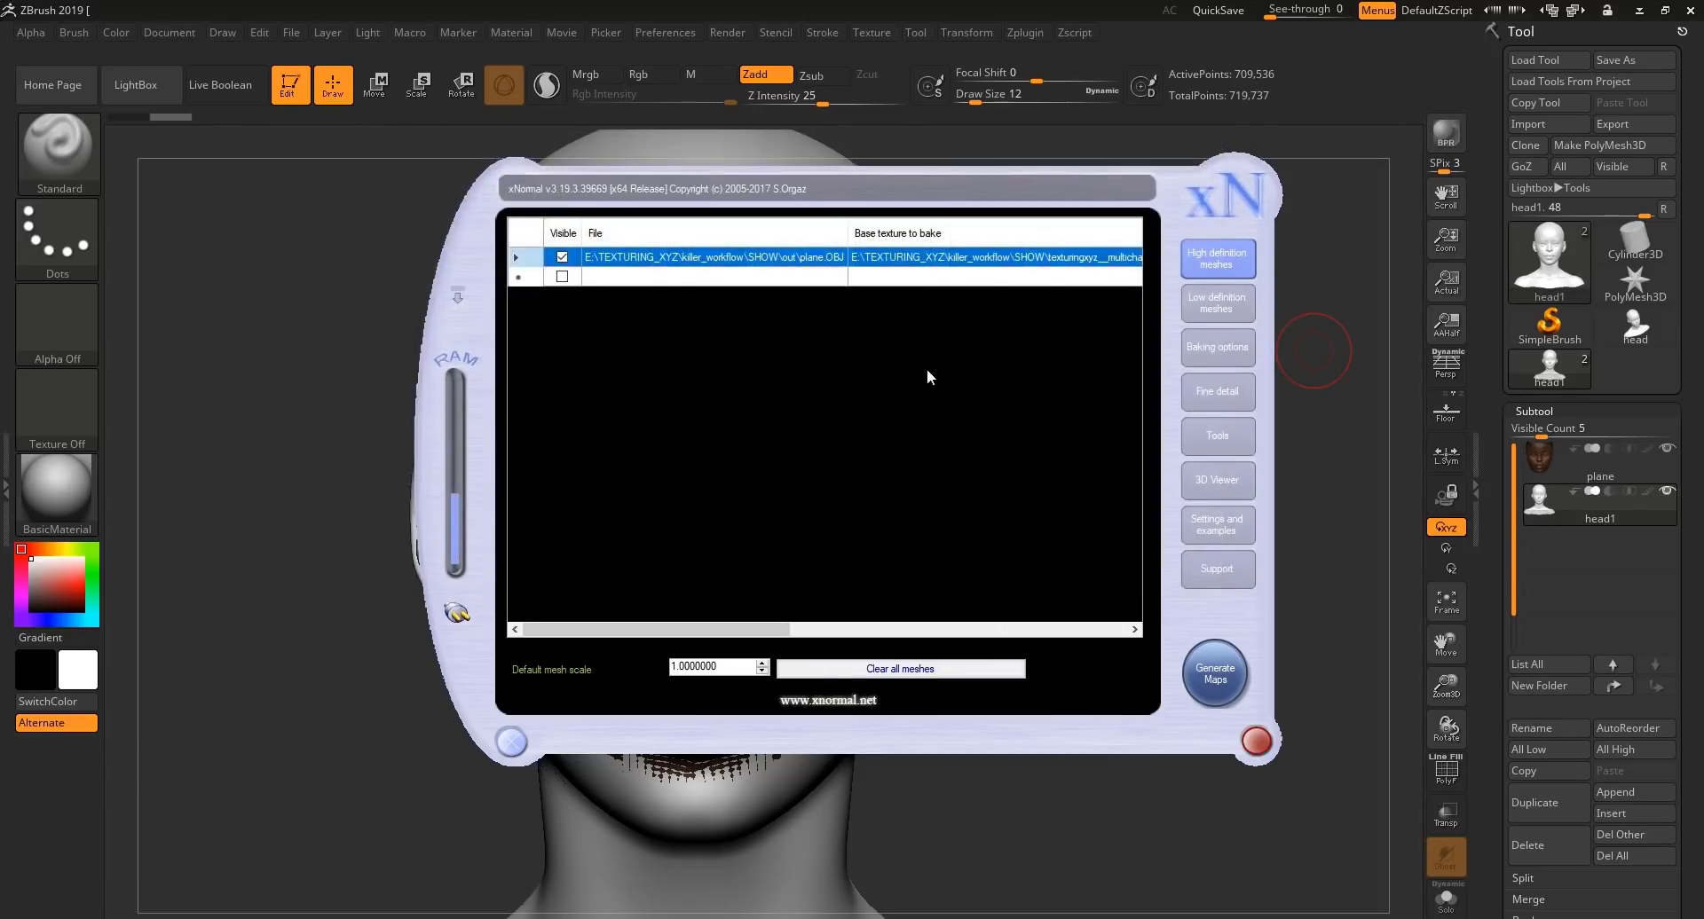
# Add head.OBJ from the SHOW > out folder as the low definition mesh
pyautogui.click(1219, 309)
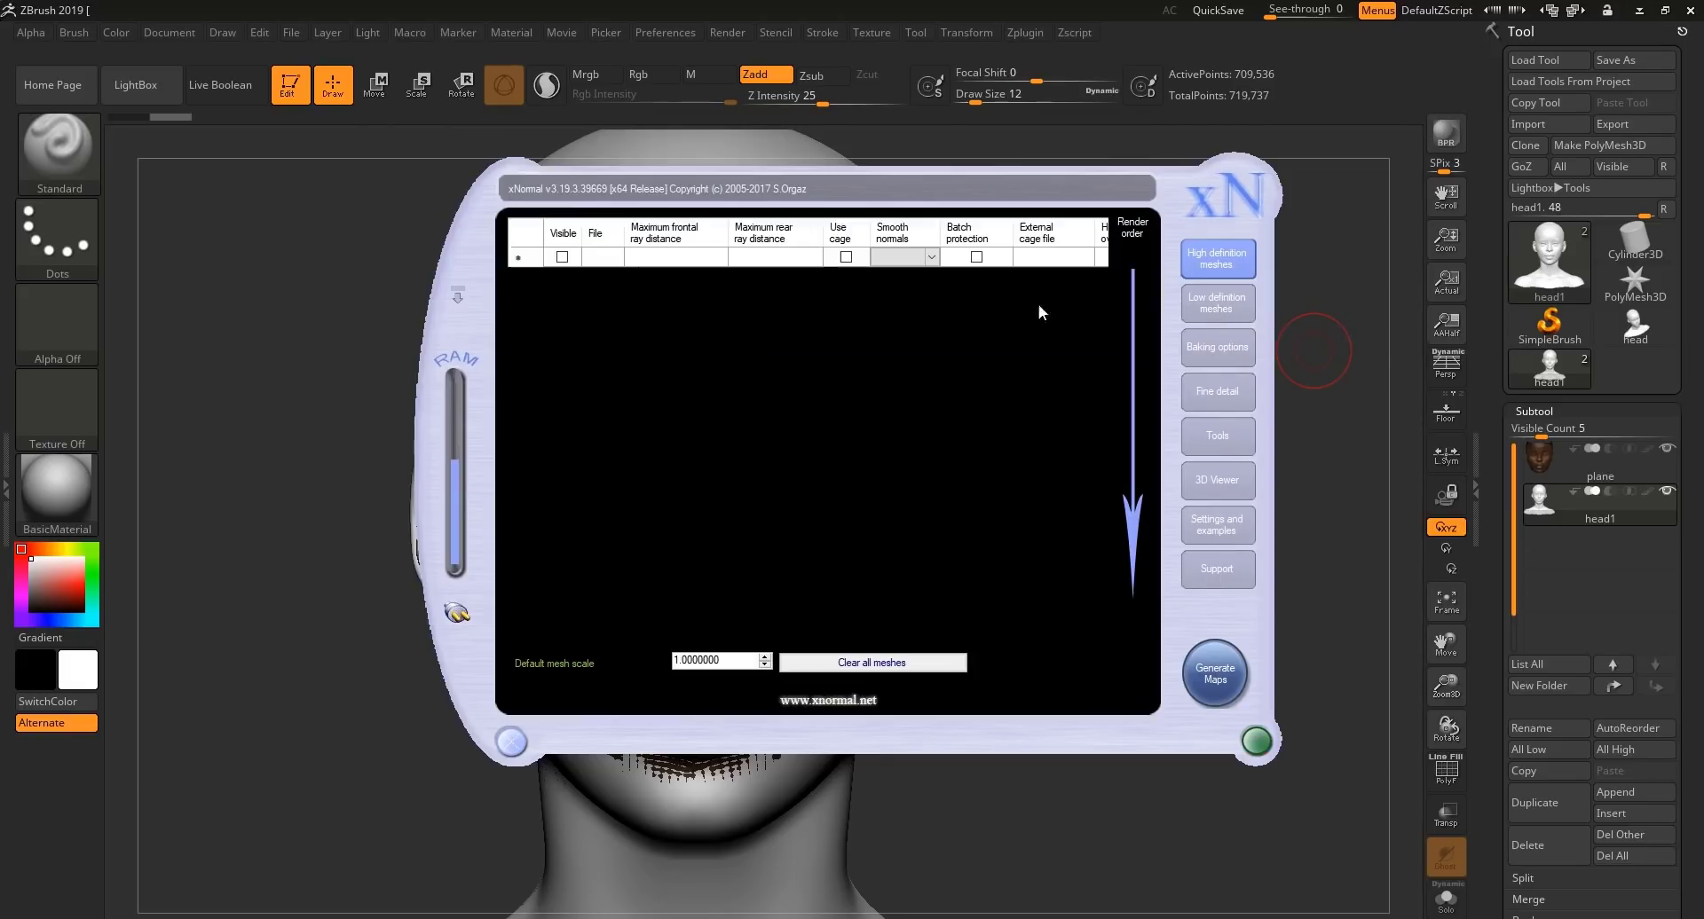
pyautogui.rightClick(650, 258)
pyautogui.click(685, 270)
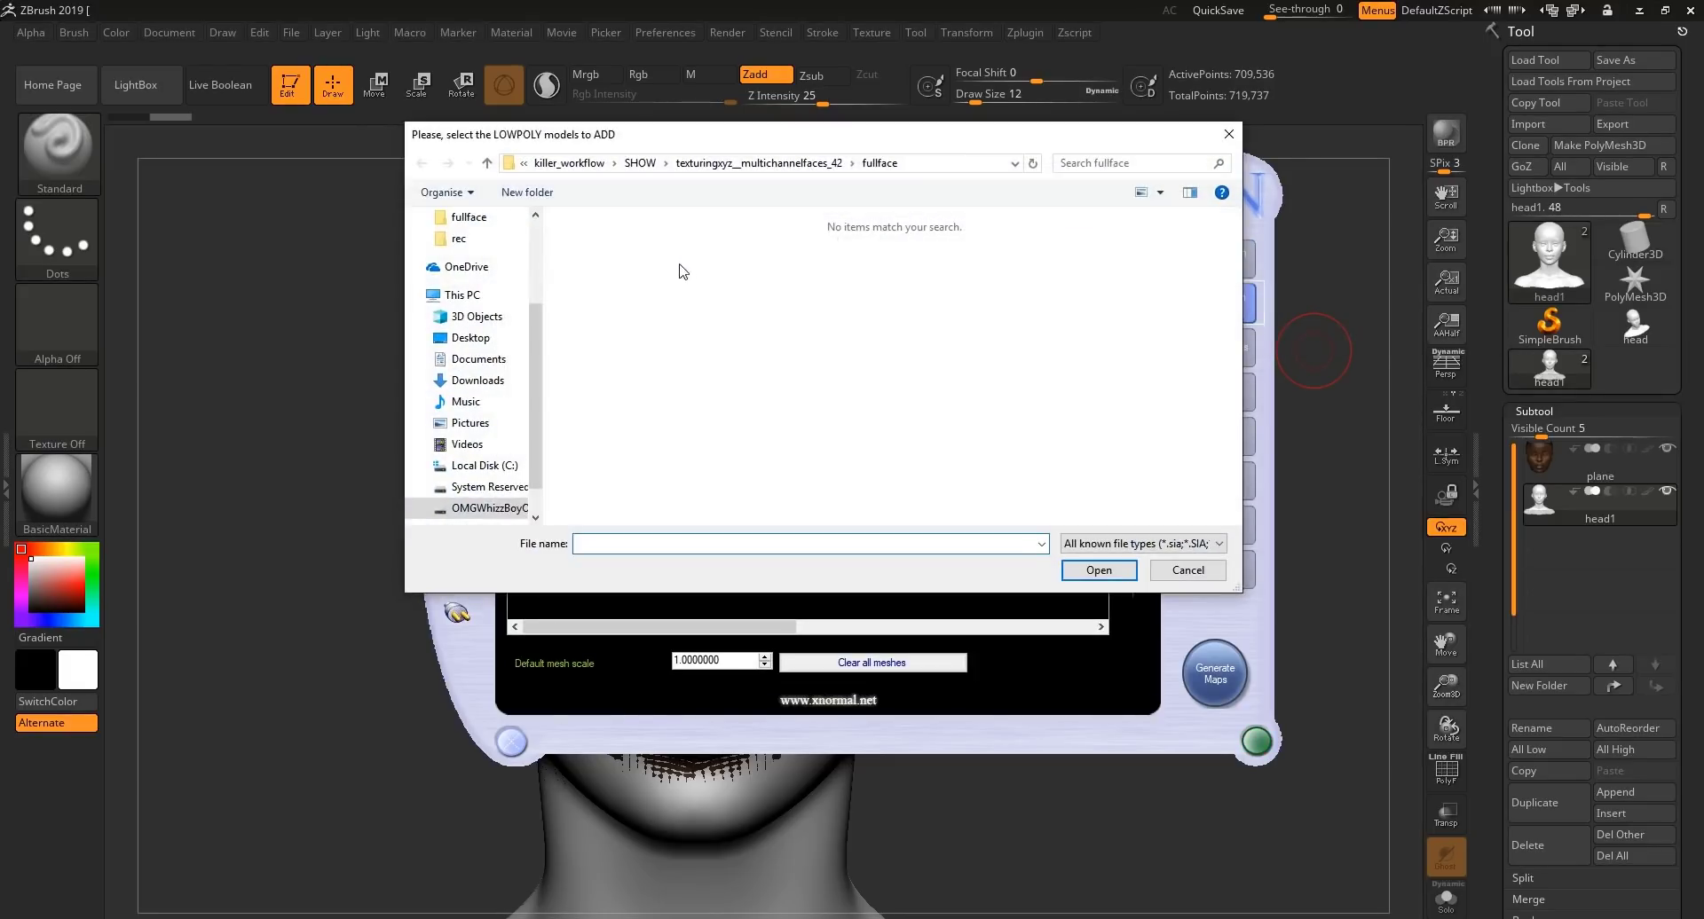
pyautogui.click(639, 163)
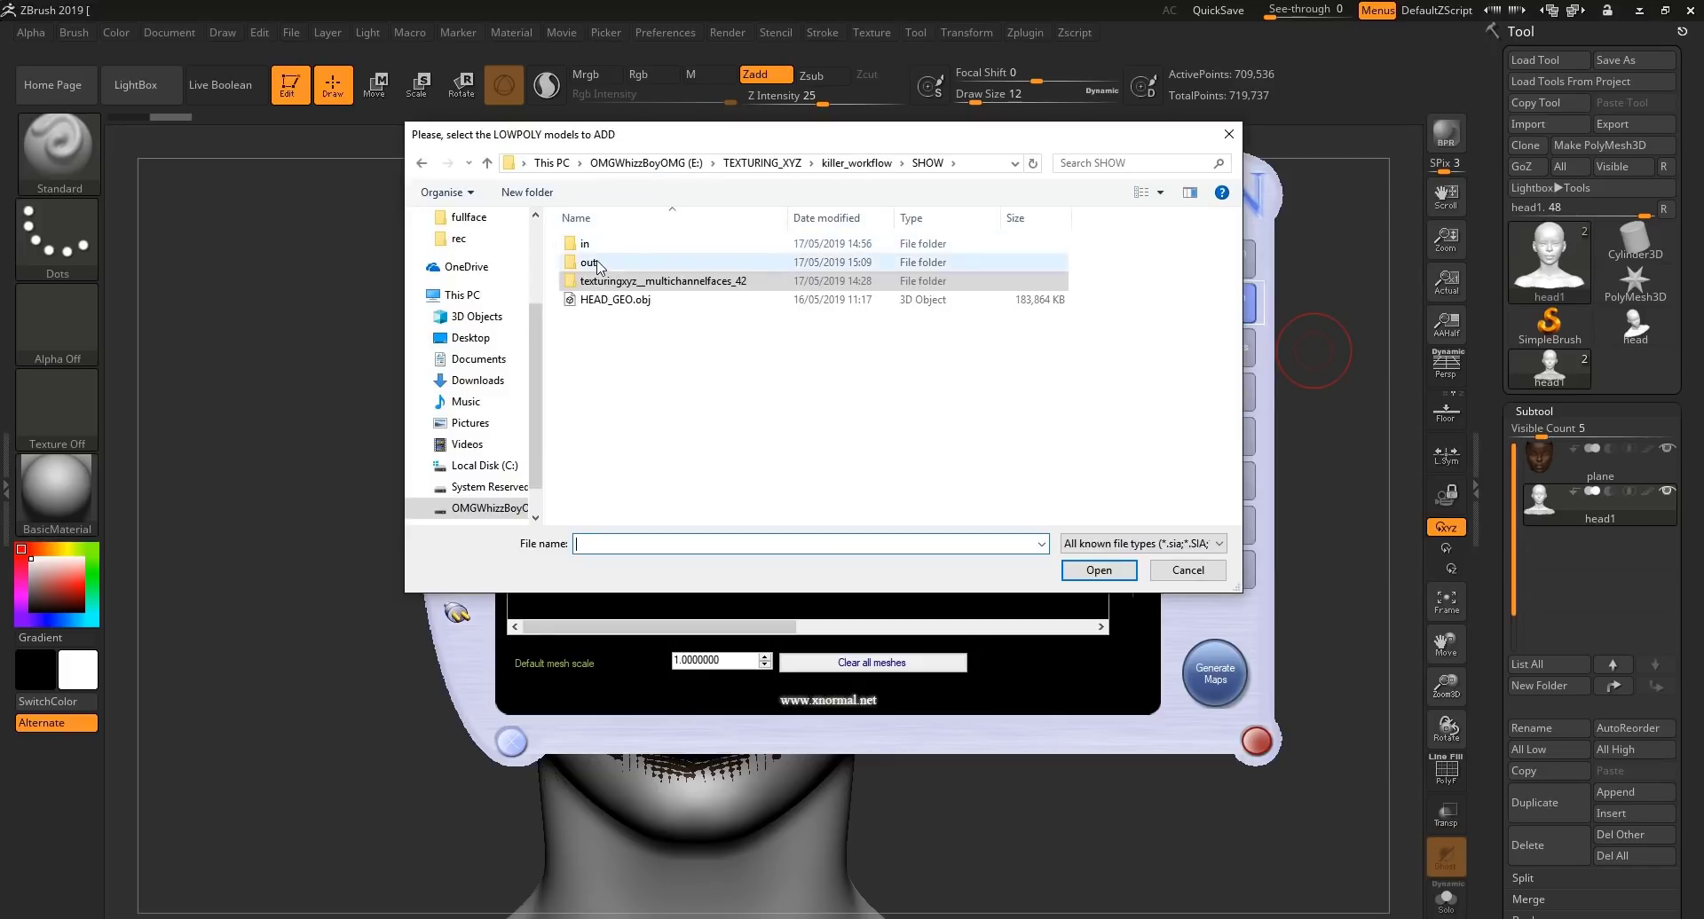
pyautogui.doubleClick(612, 256)
pyautogui.doubleClick(622, 275)
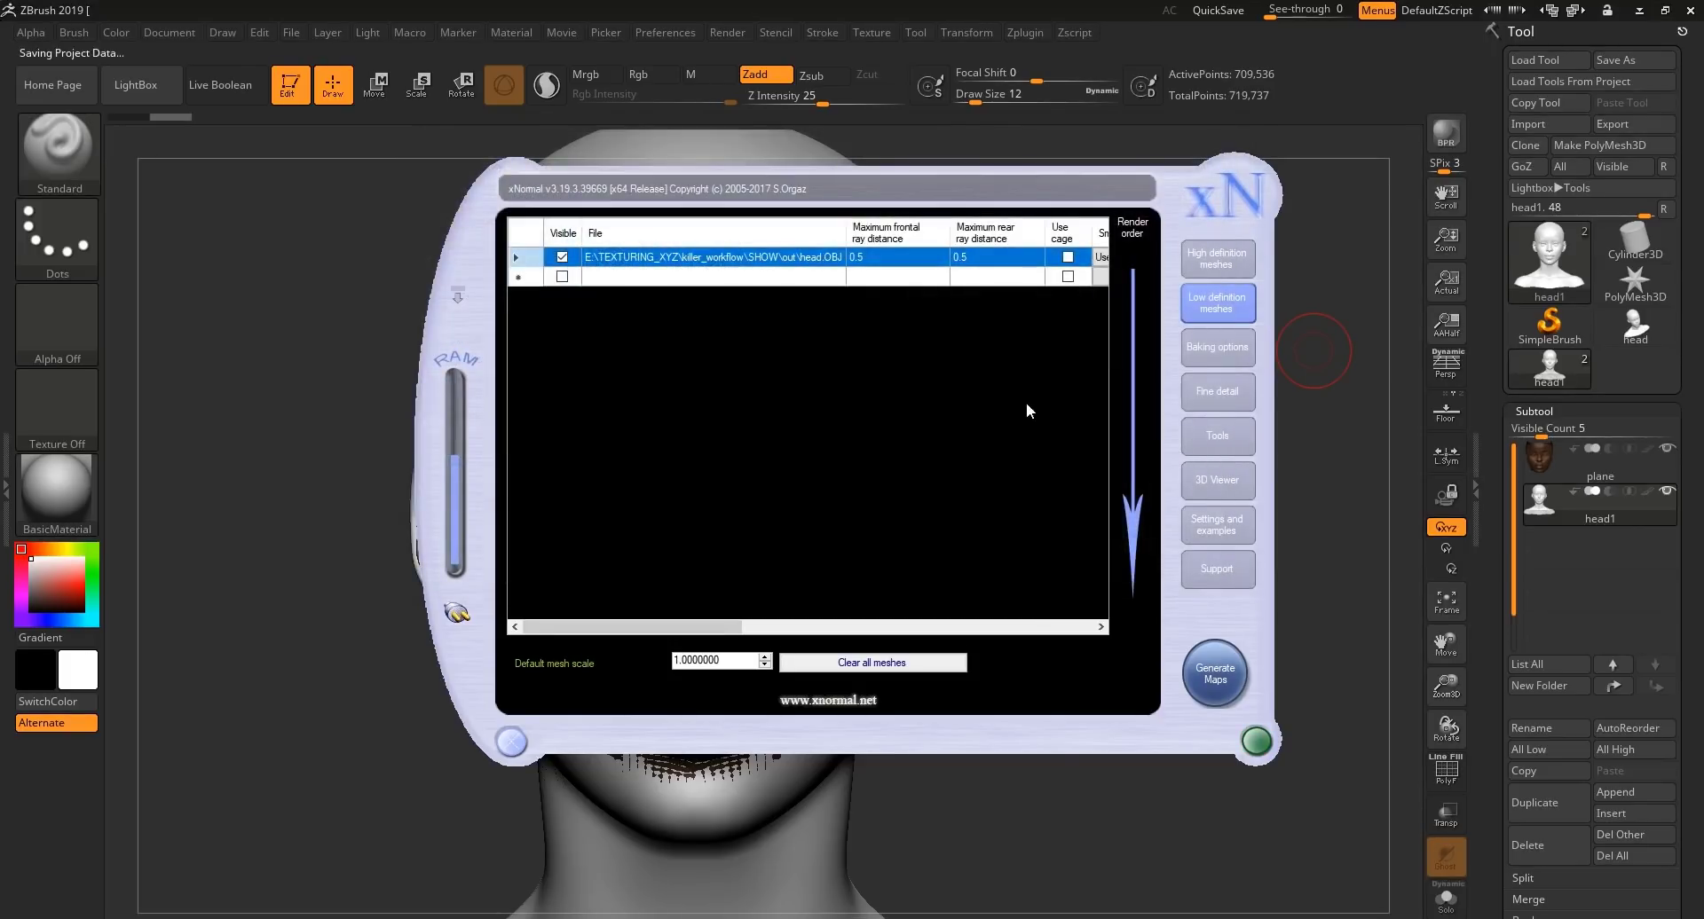
# Set the bake output size to 8192 x 8192 and increase the edge padding
pyautogui.click(1217, 353)
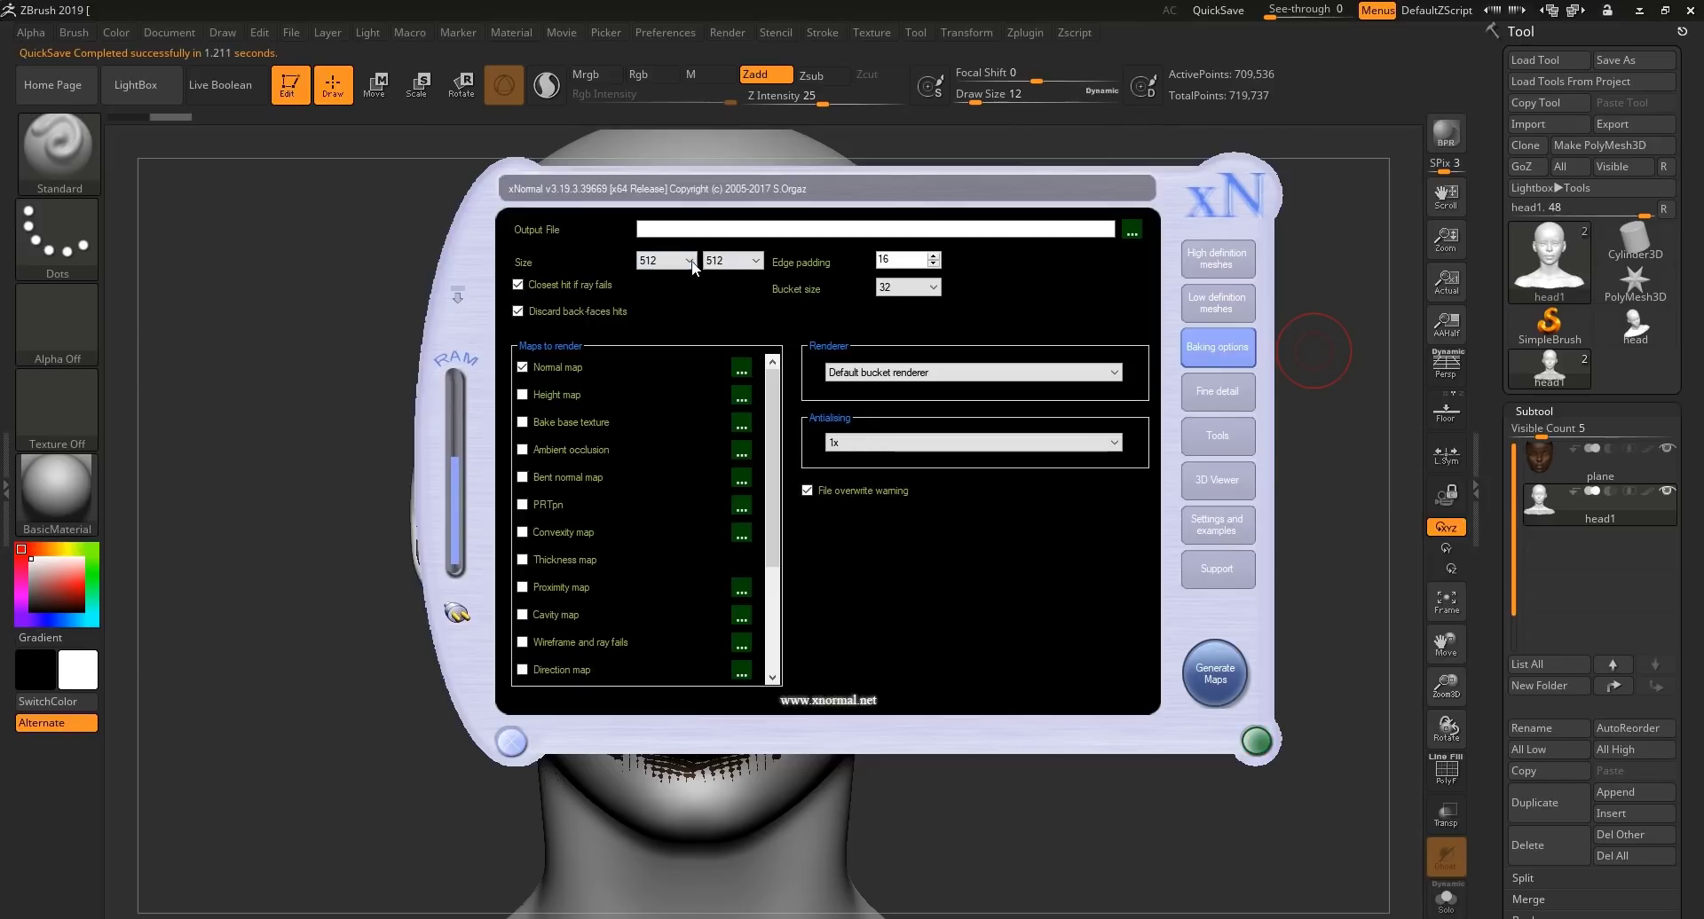
pyautogui.click(689, 261)
pyautogui.click(661, 382)
pyautogui.click(737, 261)
pyautogui.click(732, 387)
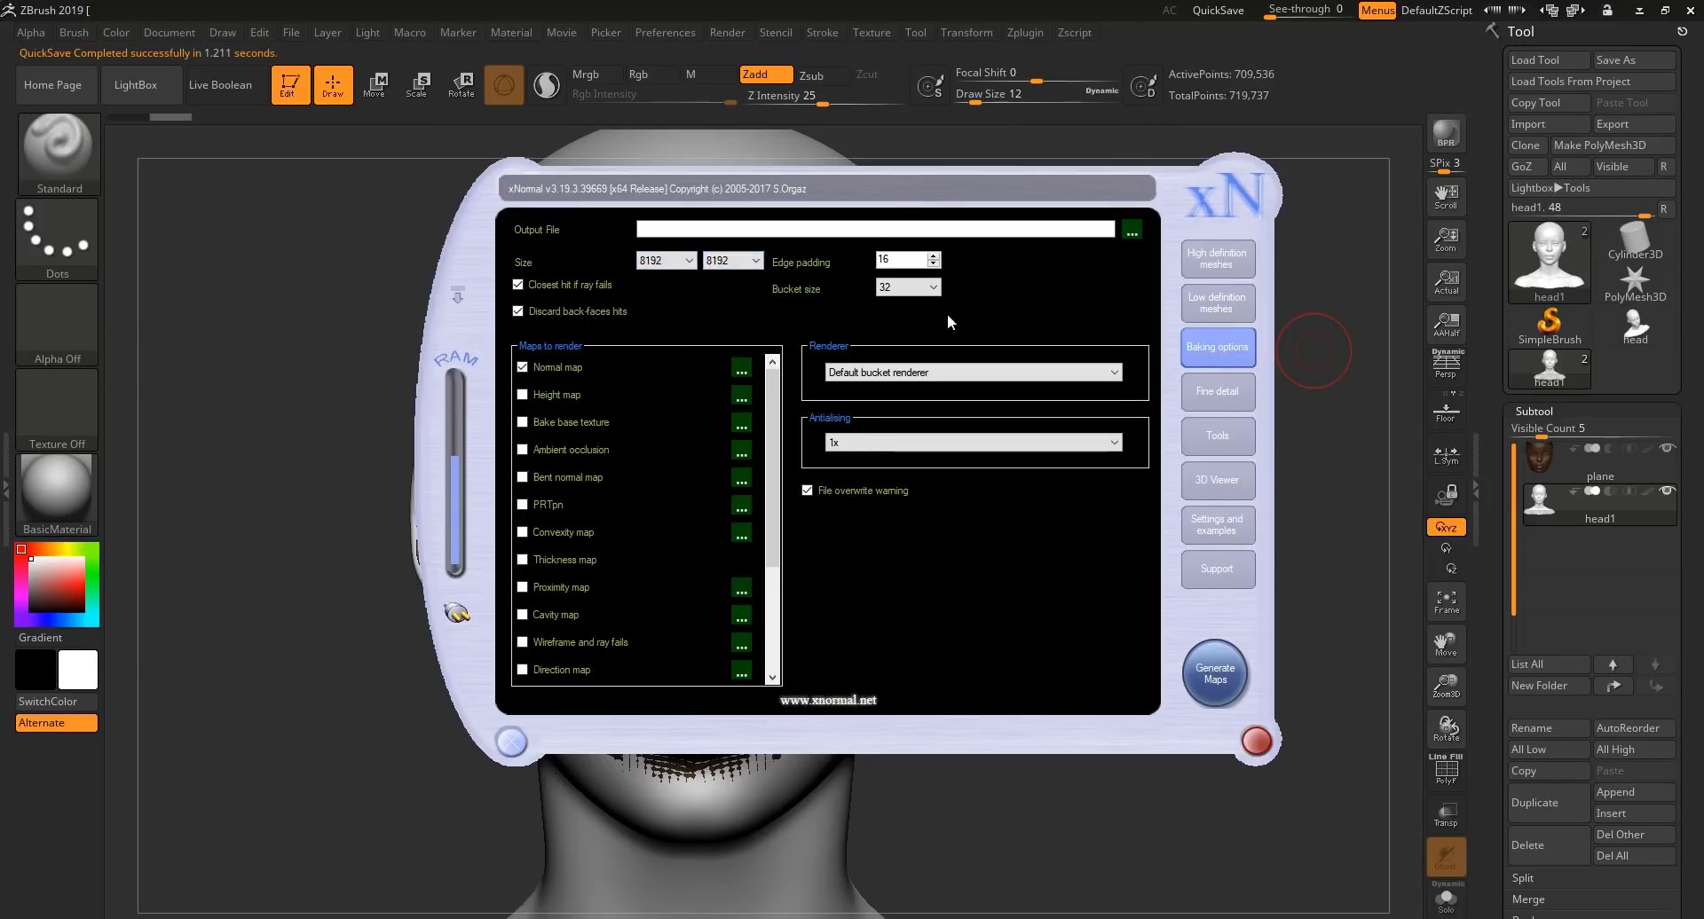
pyautogui.click(936, 256)
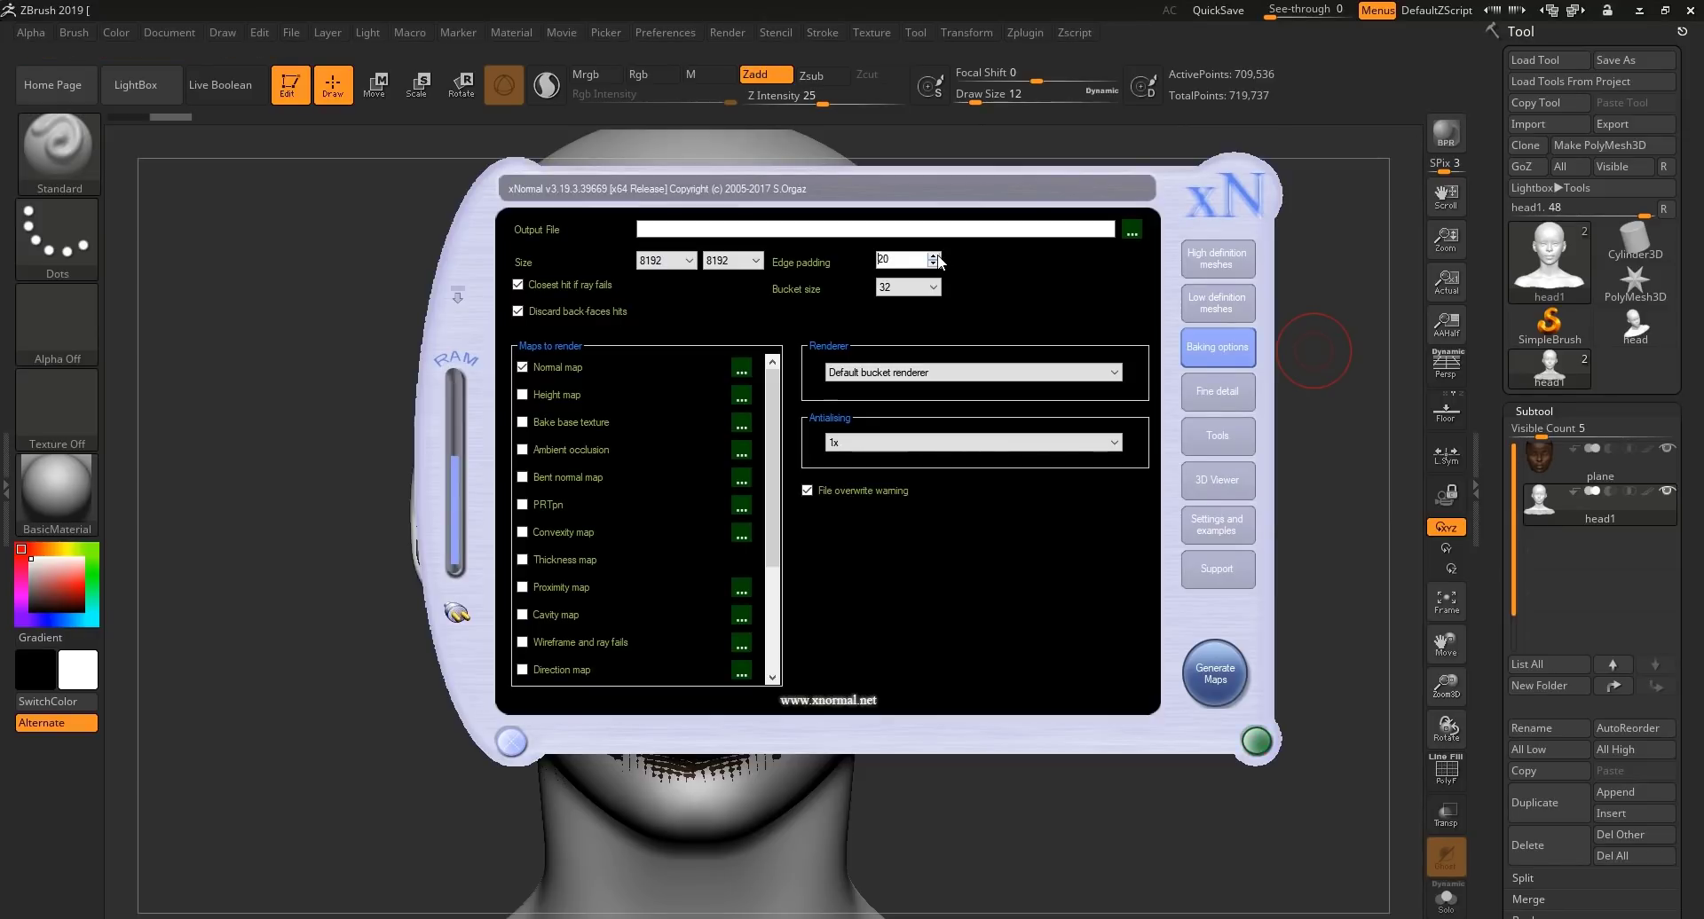
# Swap the normal map bake for base texture, use 4x antialiasing, and output displacement.tif
pyautogui.click(522, 366)
pyautogui.click(521, 422)
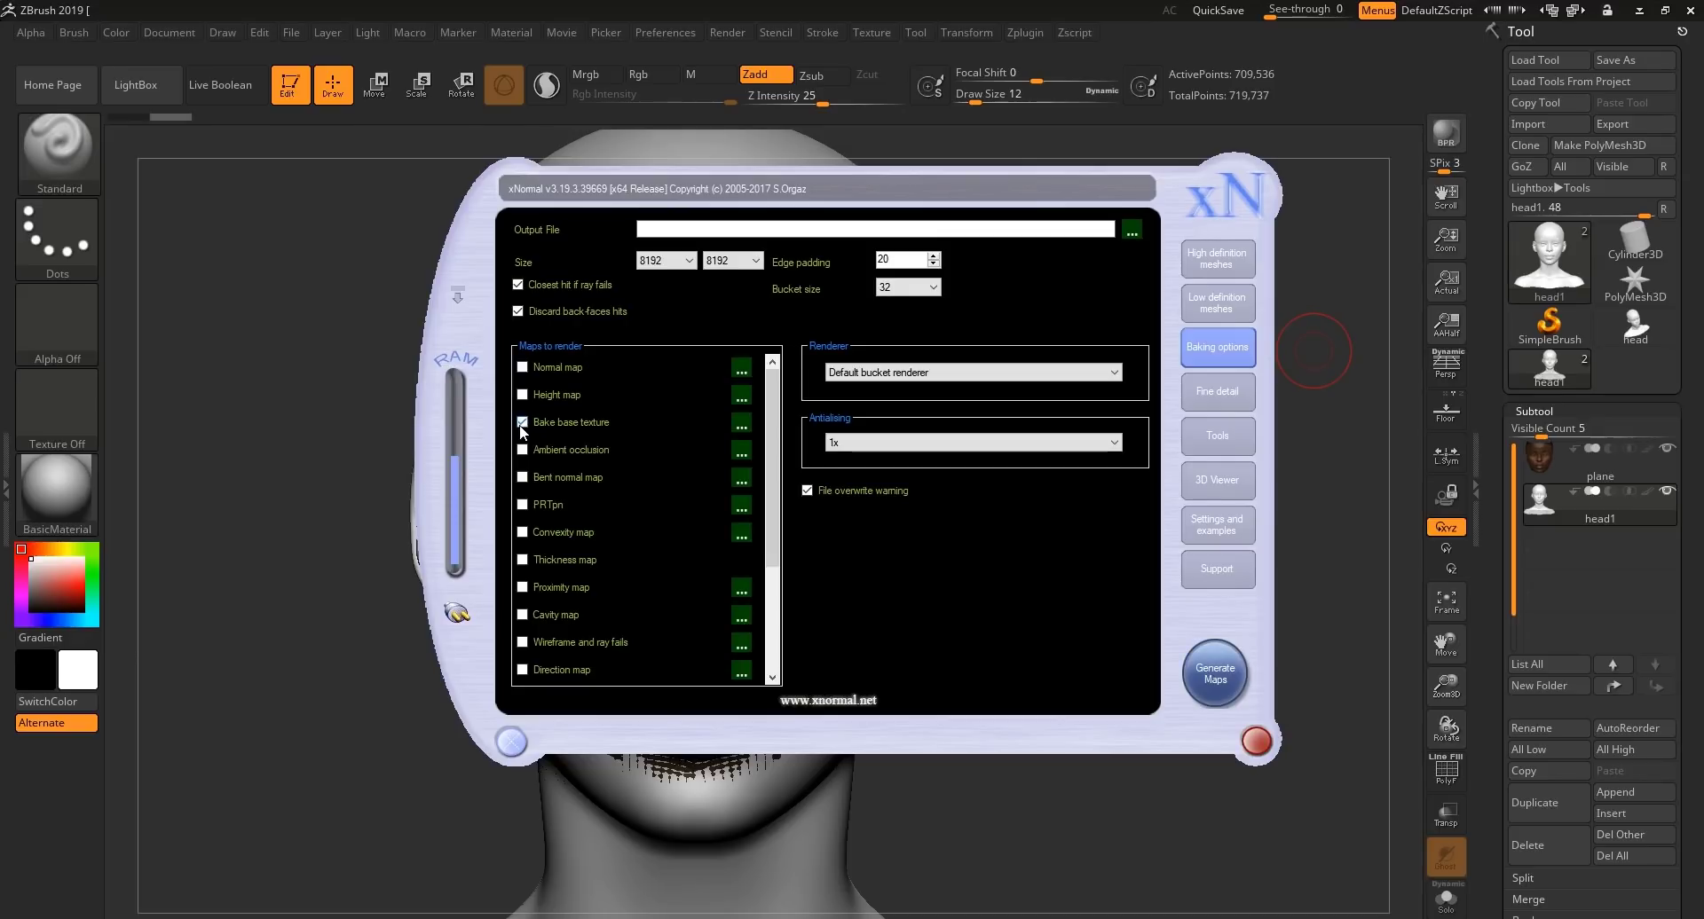
pyautogui.click(888, 442)
pyautogui.click(861, 481)
pyautogui.click(1131, 231)
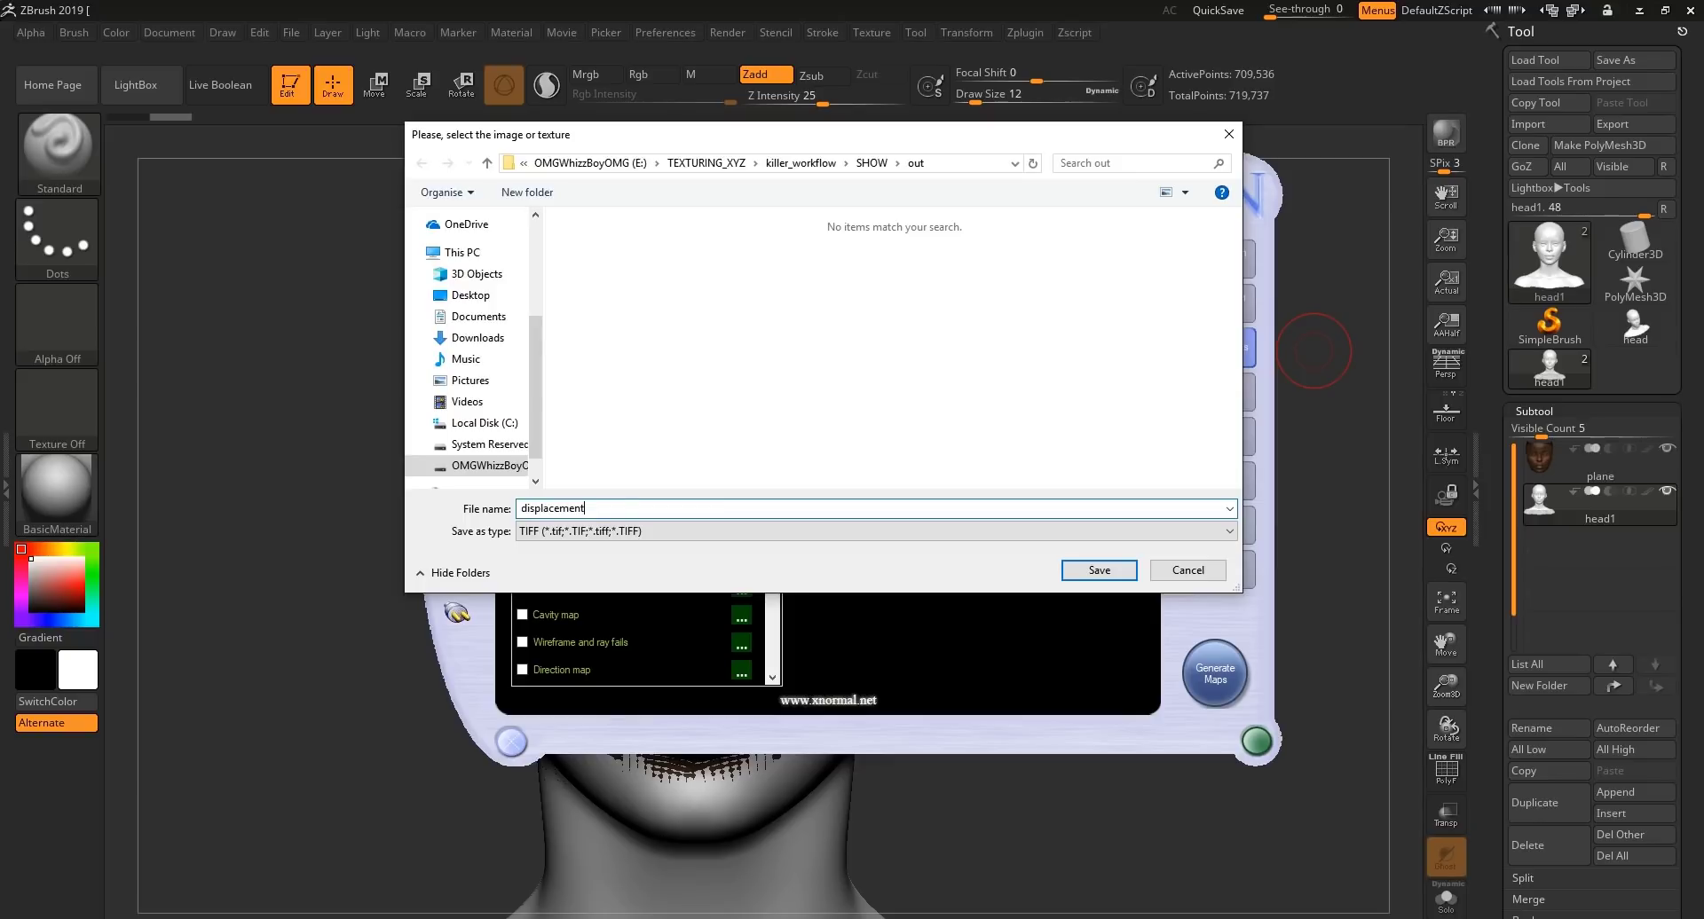
pyautogui.click(1099, 570)
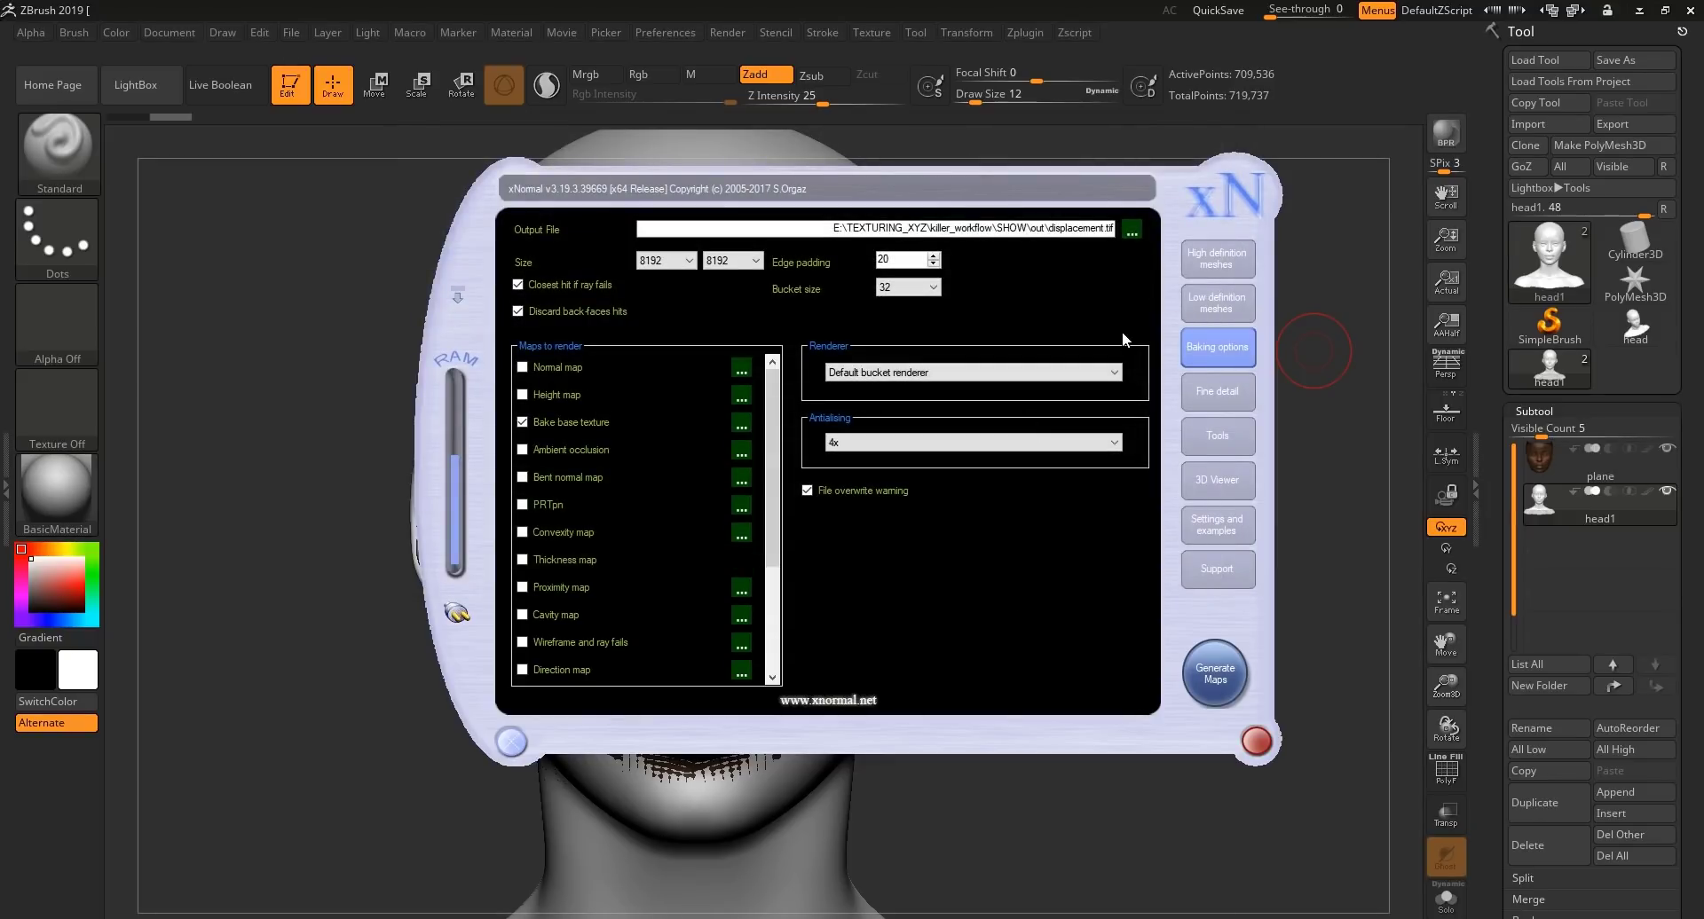
# Bake the displacement map with Generate Maps and close the preview once it finishes
pyautogui.click(1216, 669)
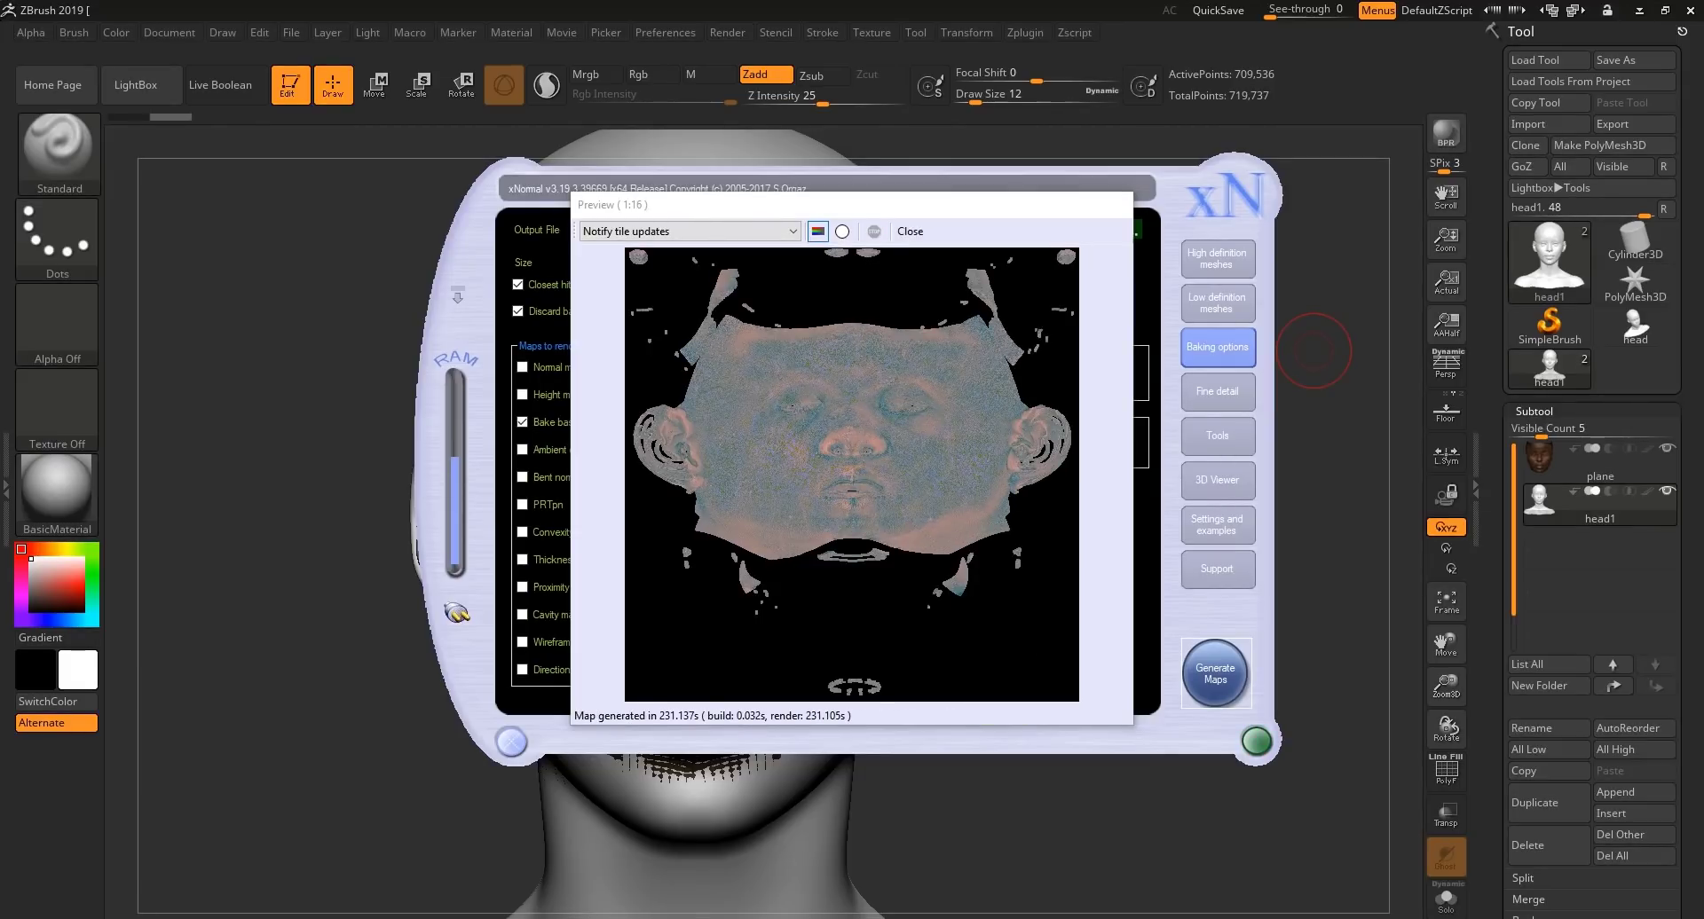
pyautogui.click(911, 231)
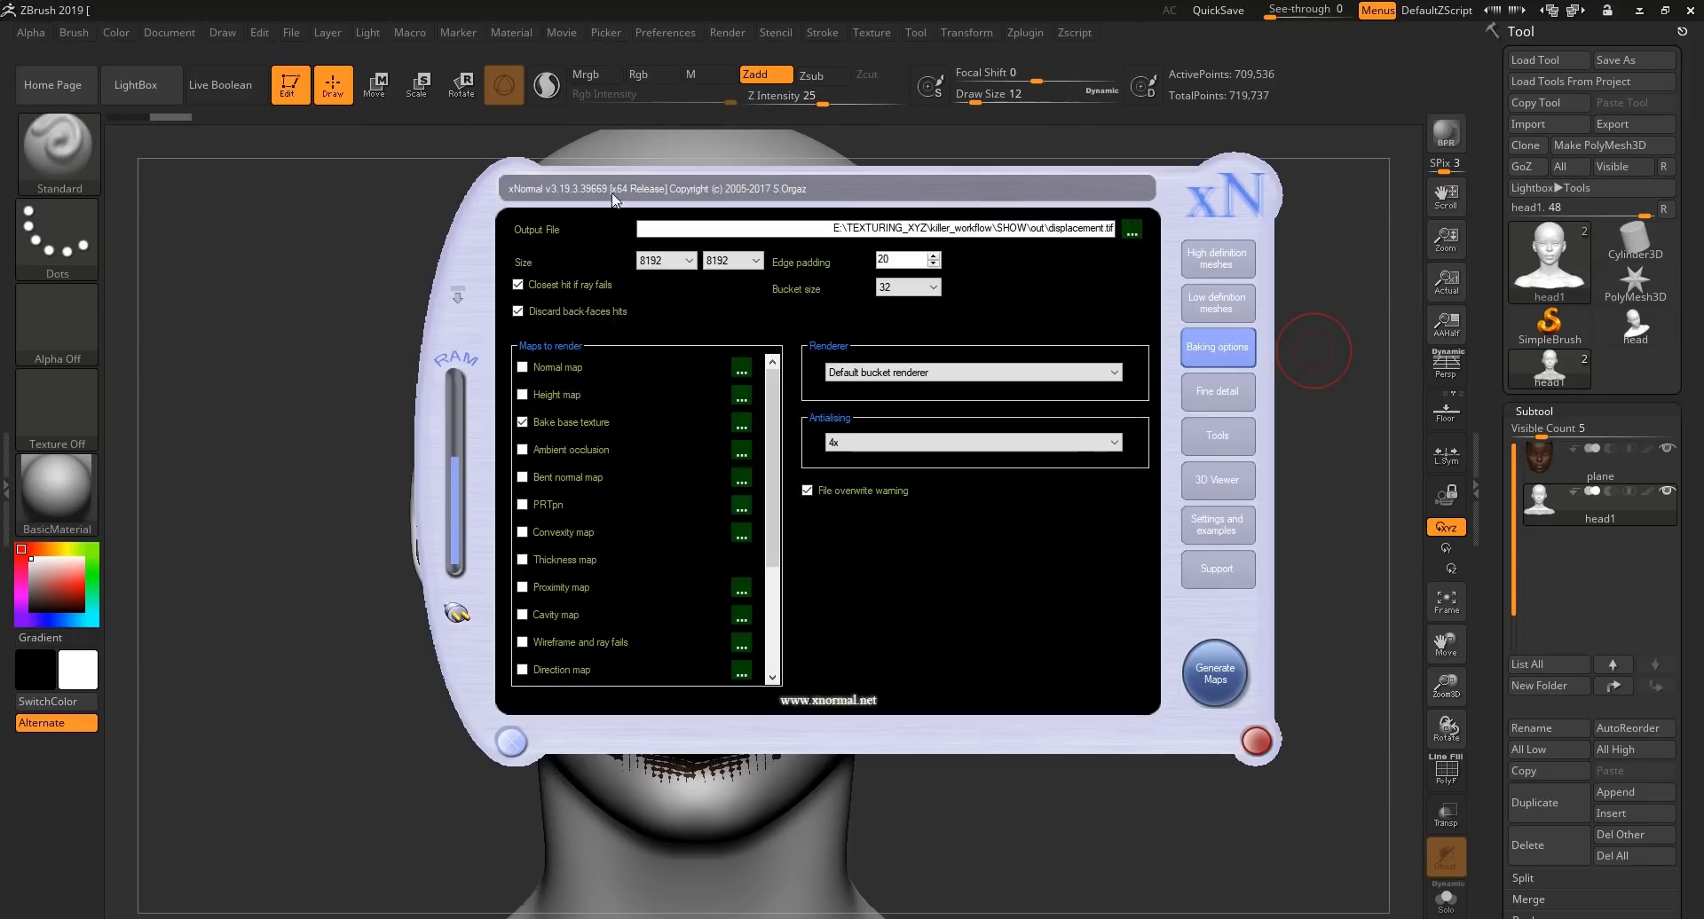
# Change the plane's base texture to bake to face_CL_albedo.tif from the fullface folder
pyautogui.click(1223, 259)
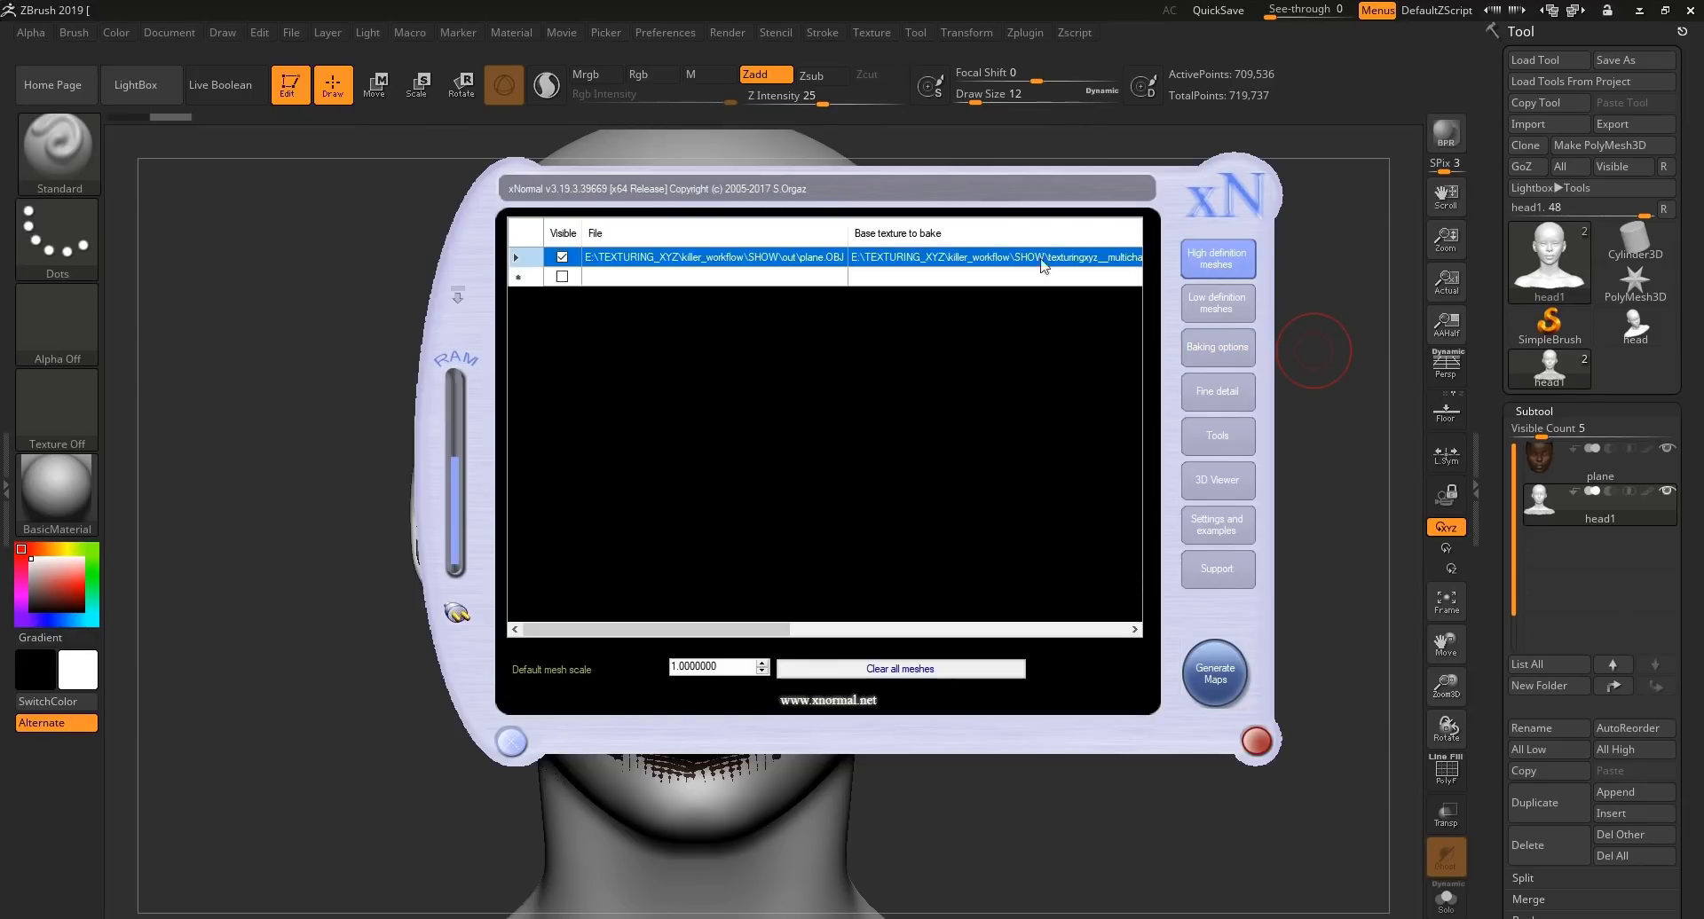
pyautogui.rightClick(903, 262)
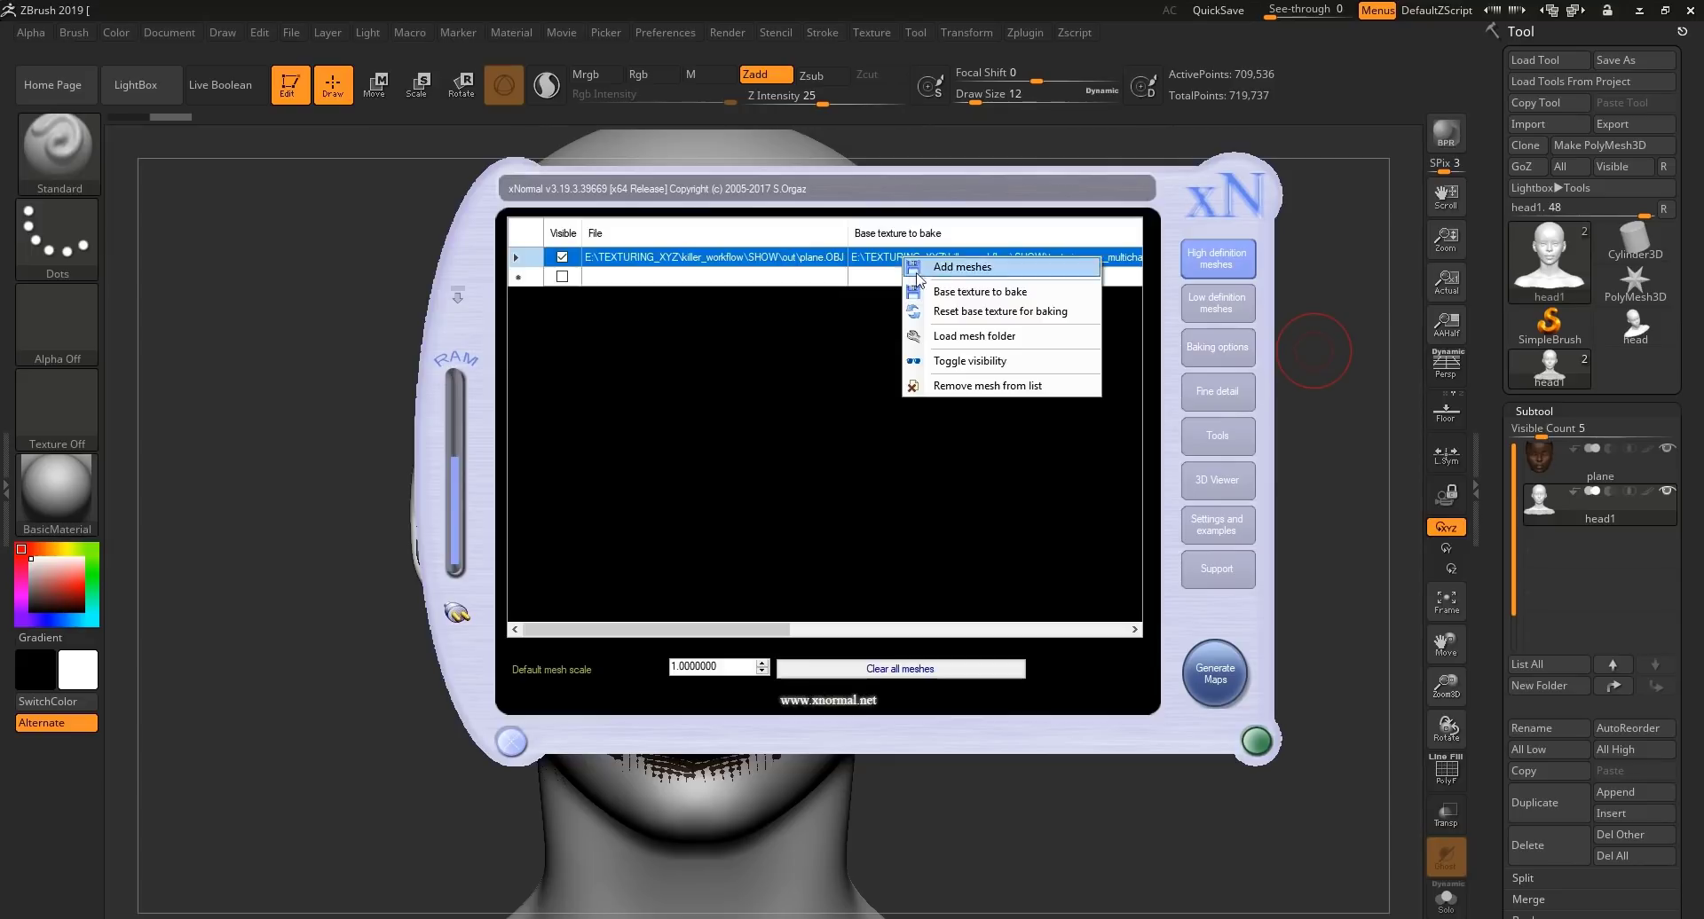
pyautogui.click(957, 306)
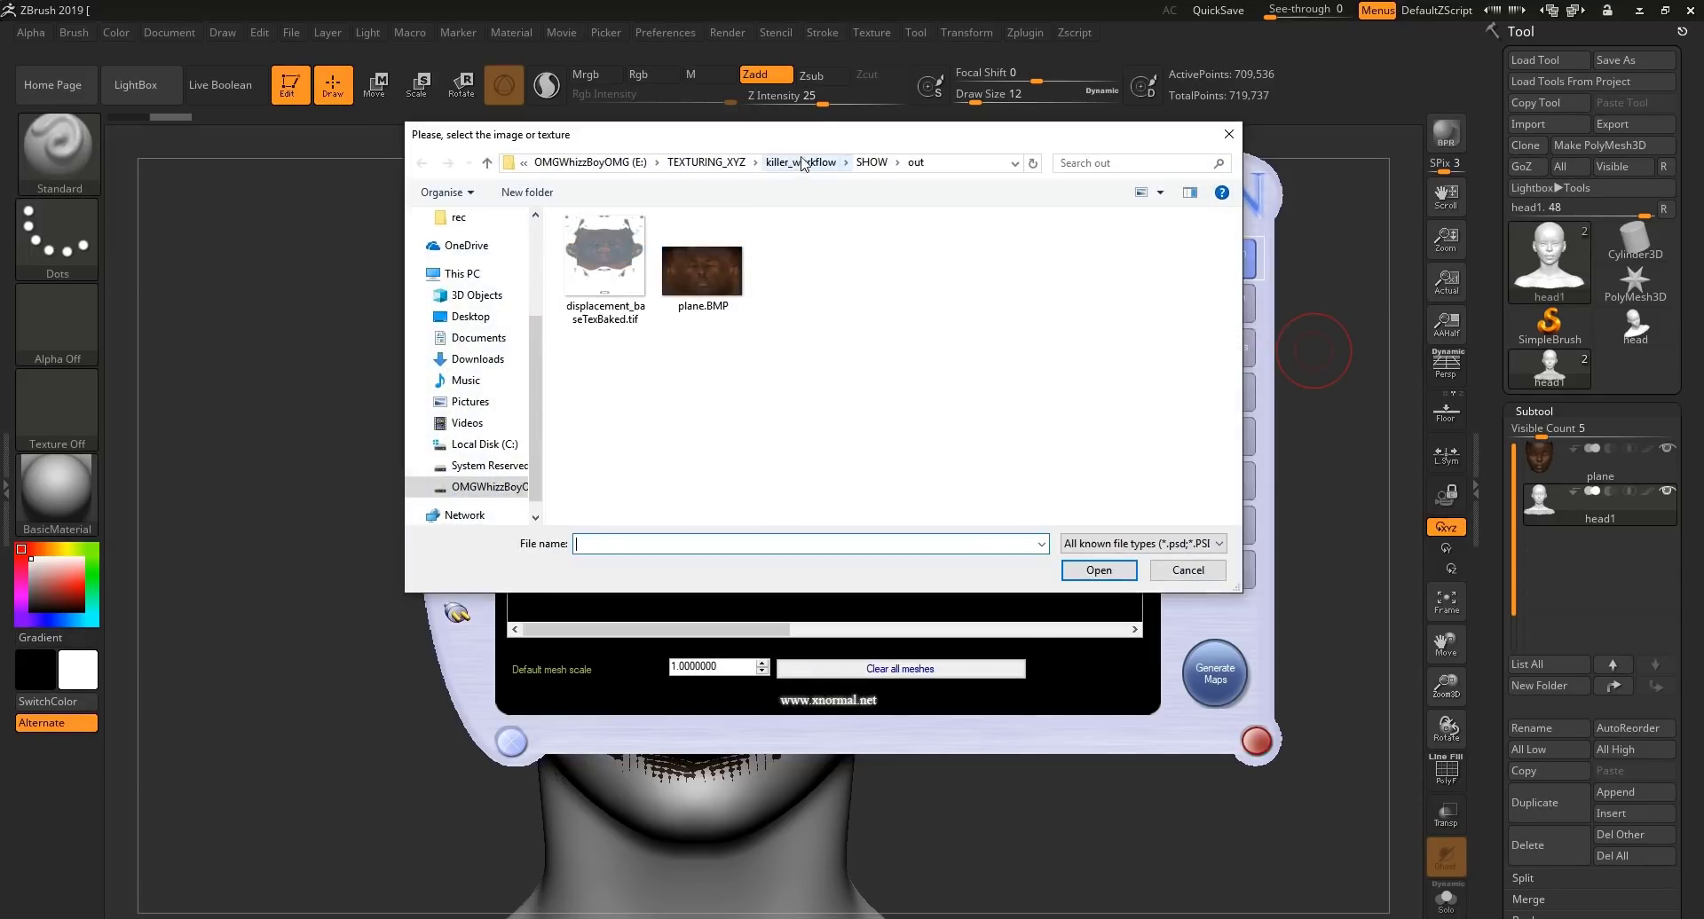
pyautogui.click(870, 163)
pyautogui.doubleClick(628, 277)
pyautogui.doubleClick(620, 236)
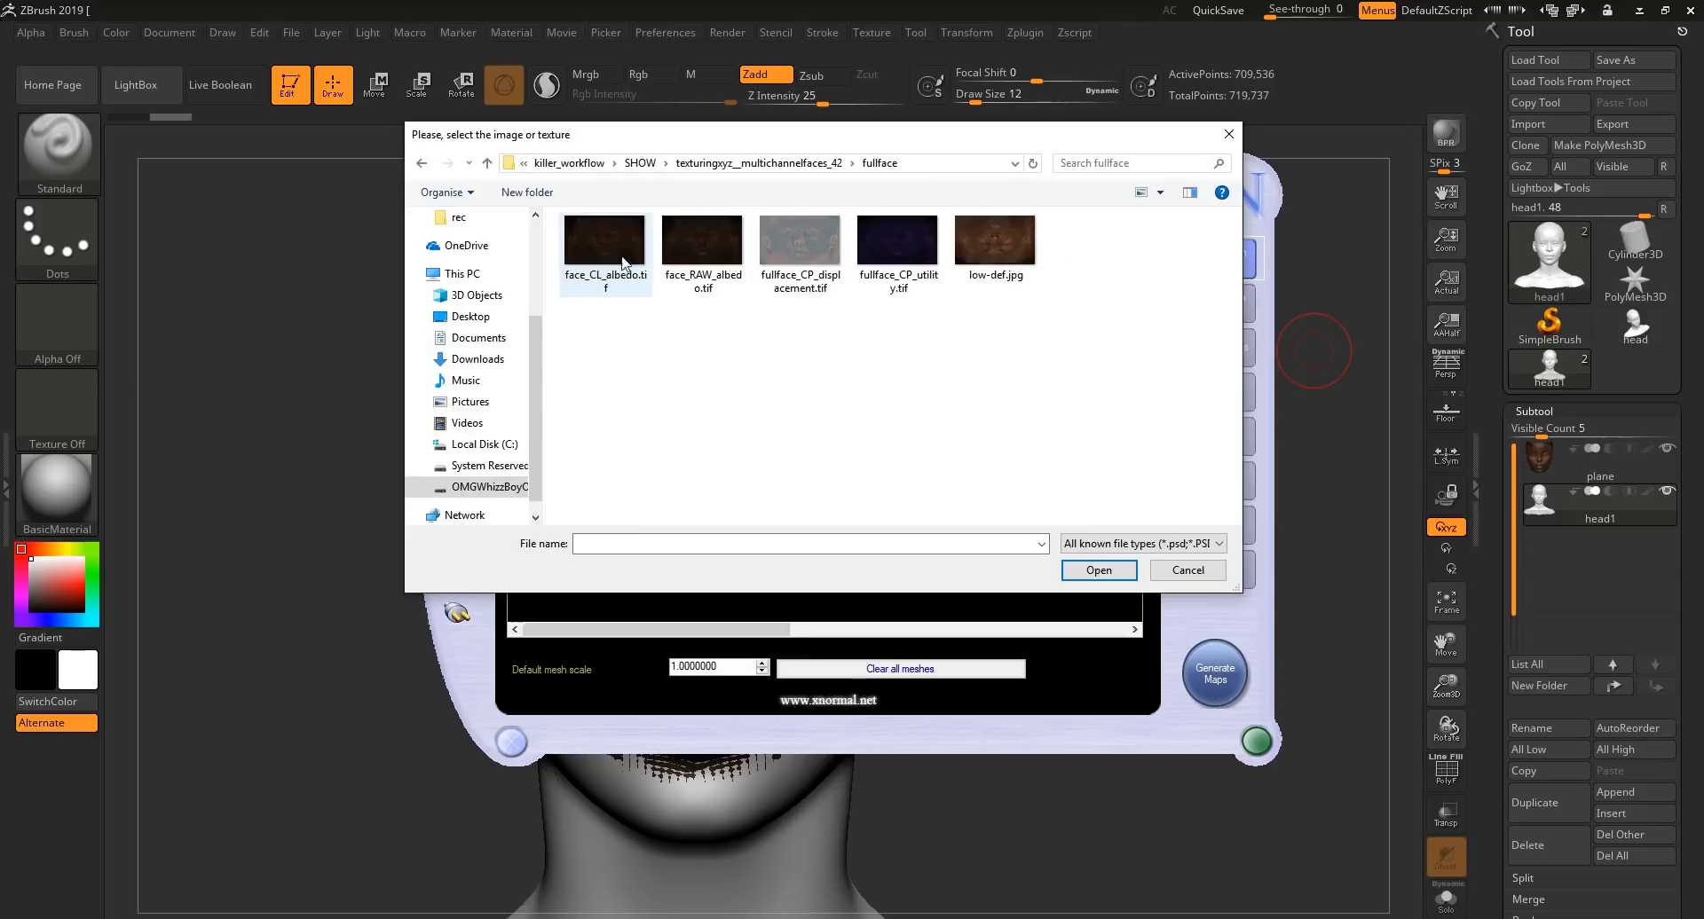
pyautogui.doubleClick(612, 244)
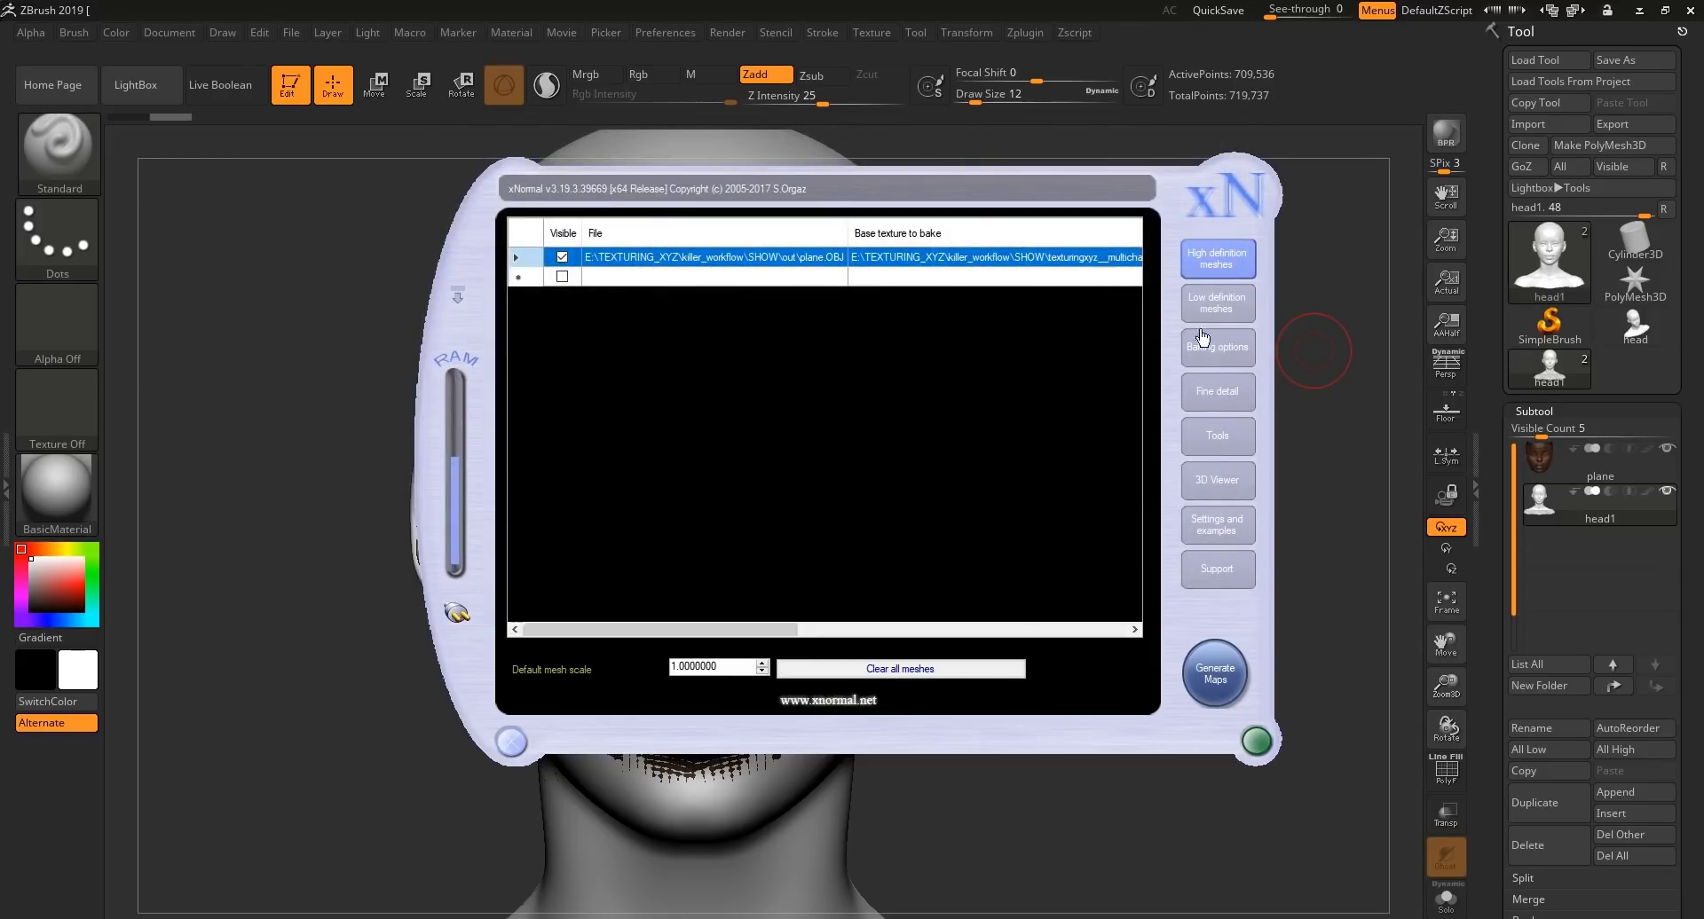
# Rename the output file to albedo and start the albedo bake
pyautogui.click(1218, 350)
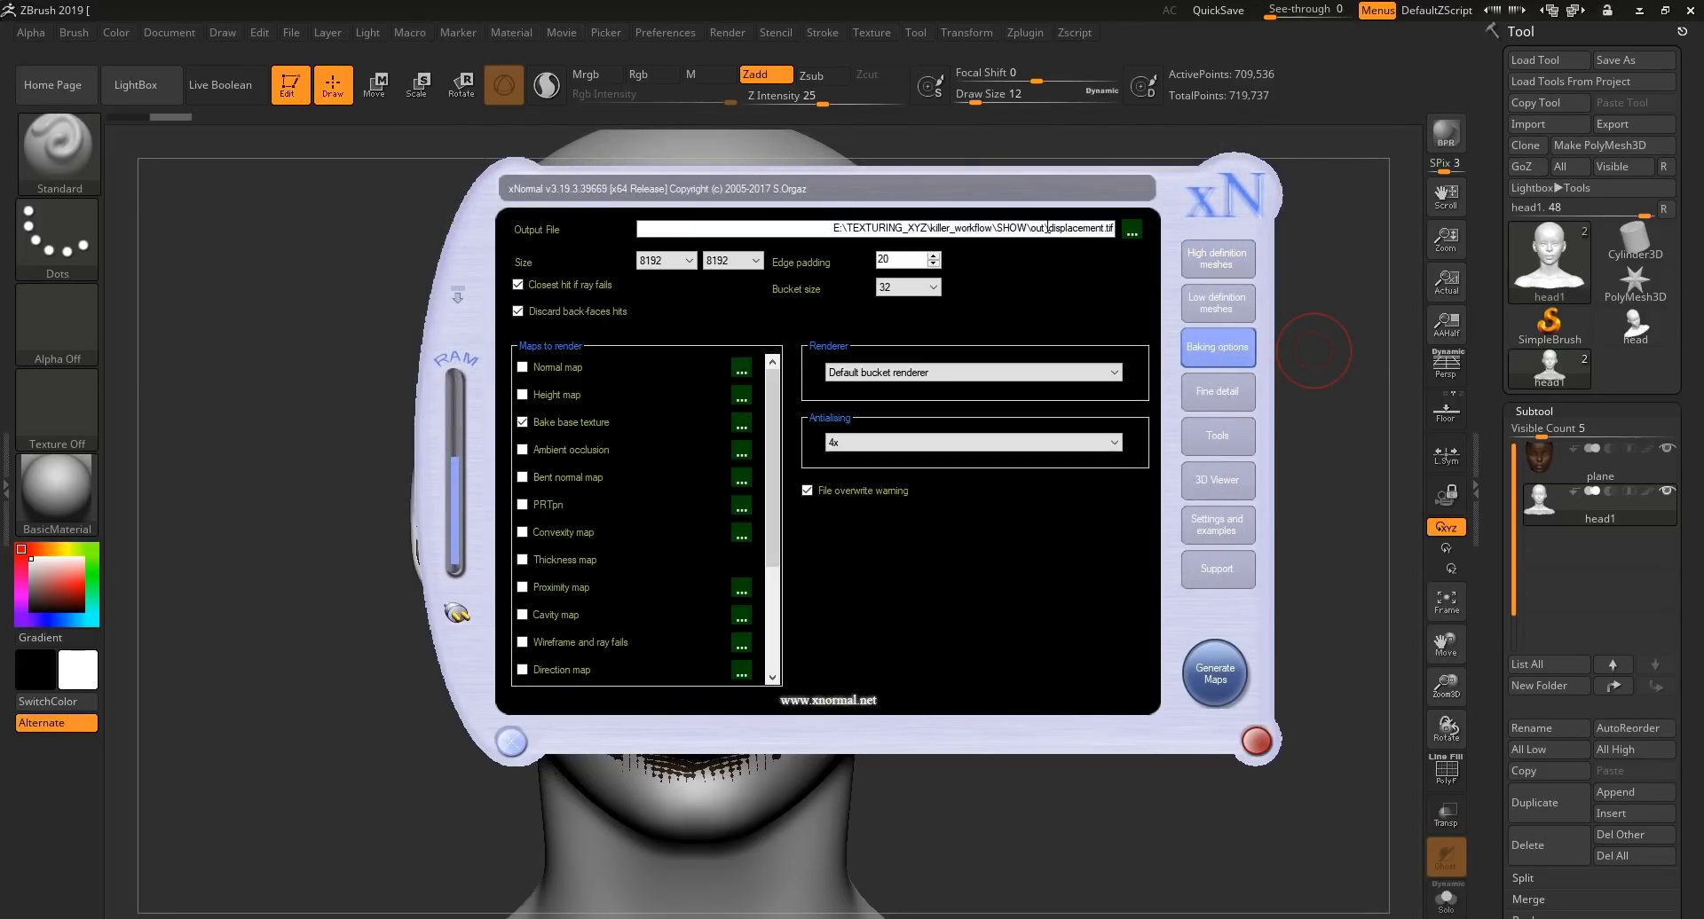
pyautogui.moveTo(1050, 228); pyautogui.dragTo(1100, 232)
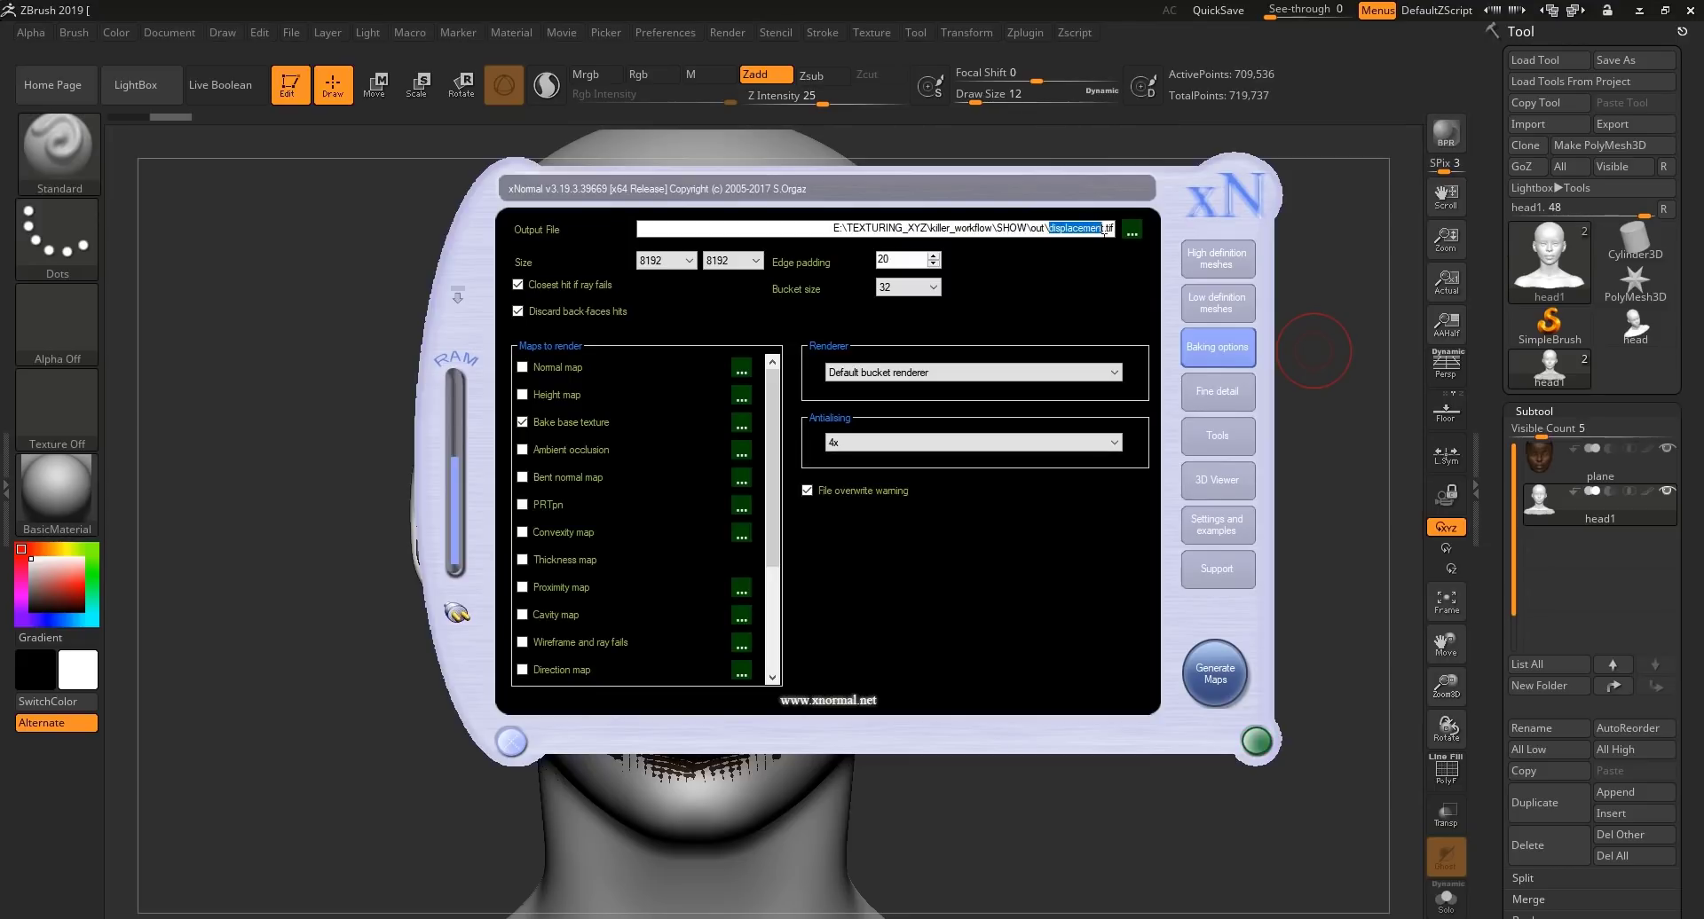
pyautogui.write('alb')
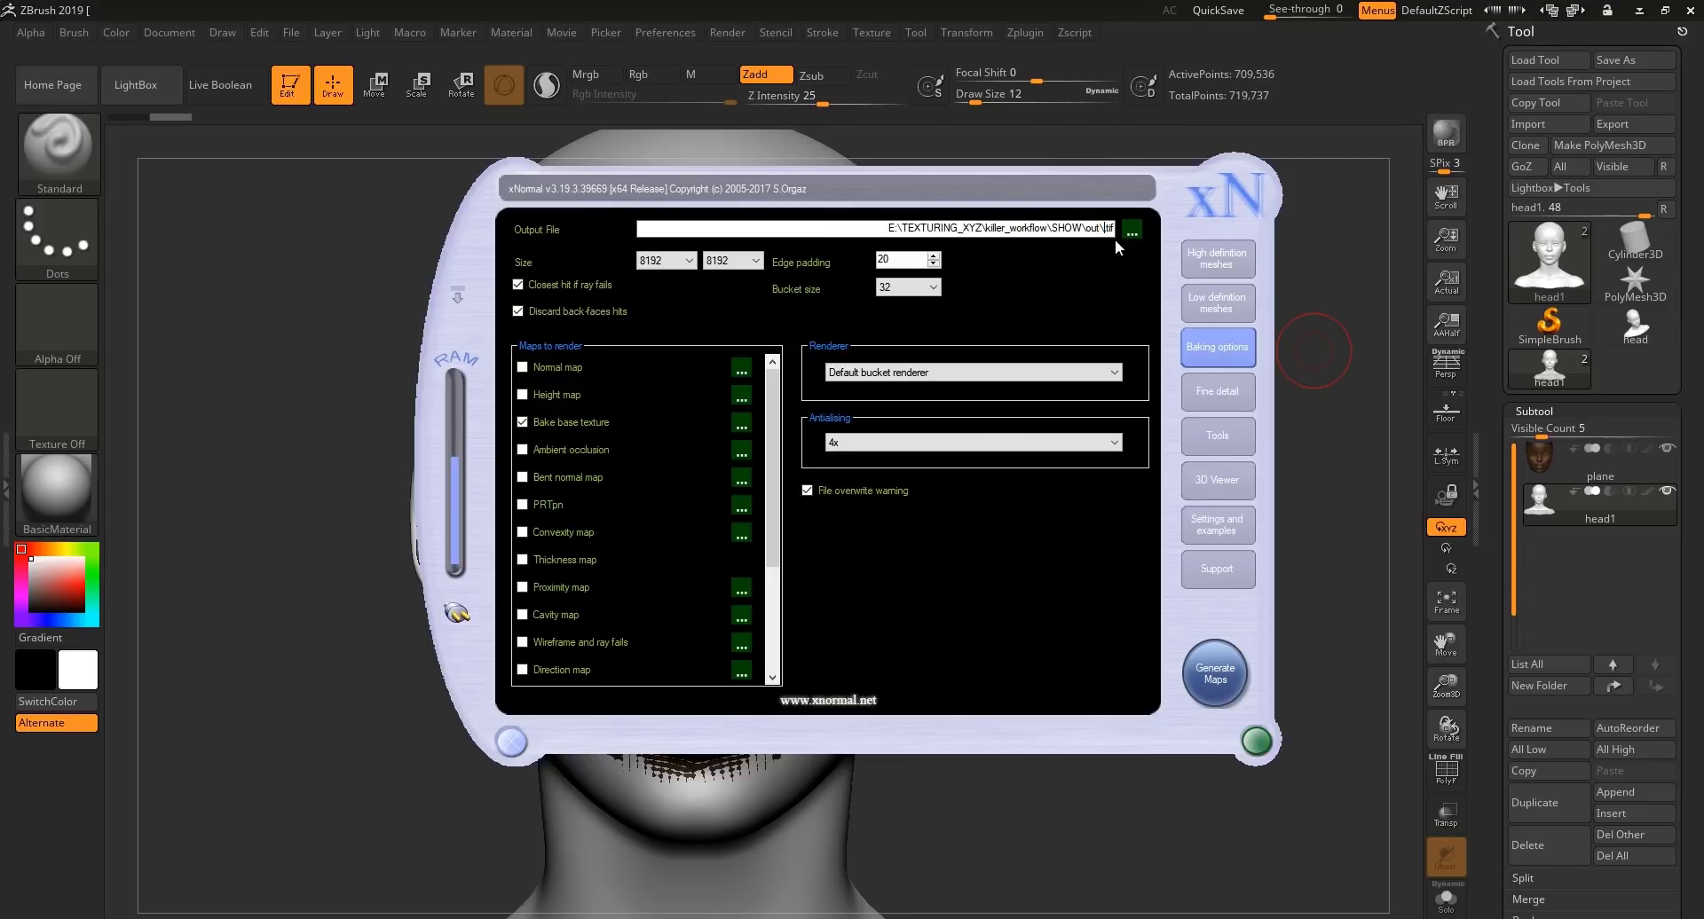
pyautogui.write('edo')
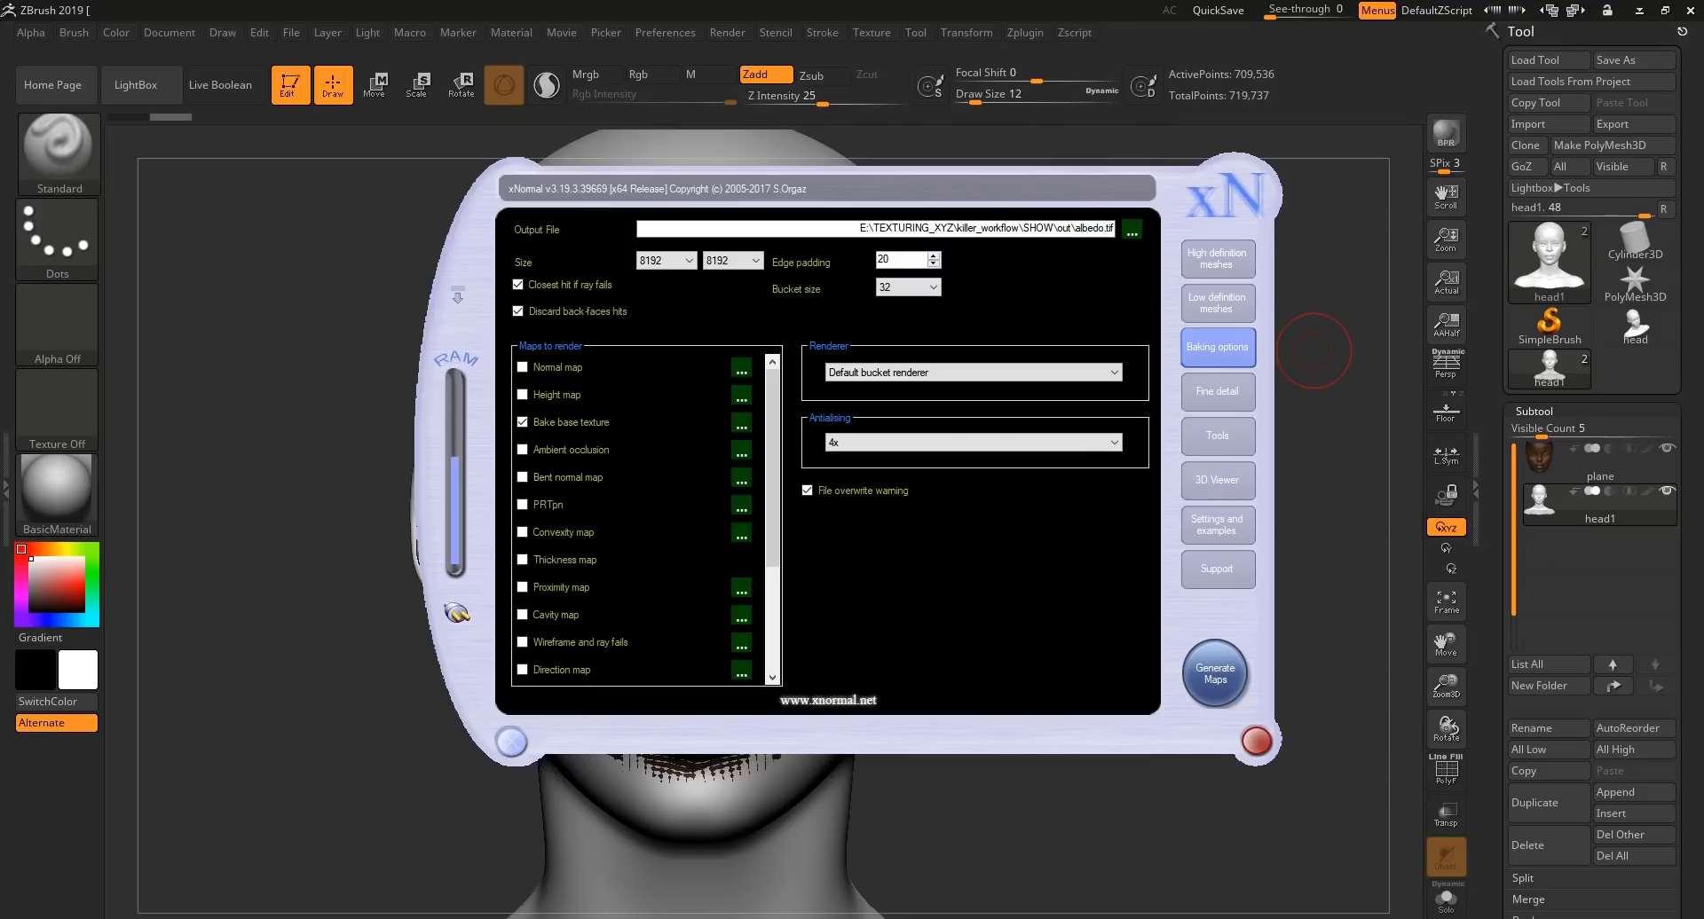
pyautogui.click(1199, 677)
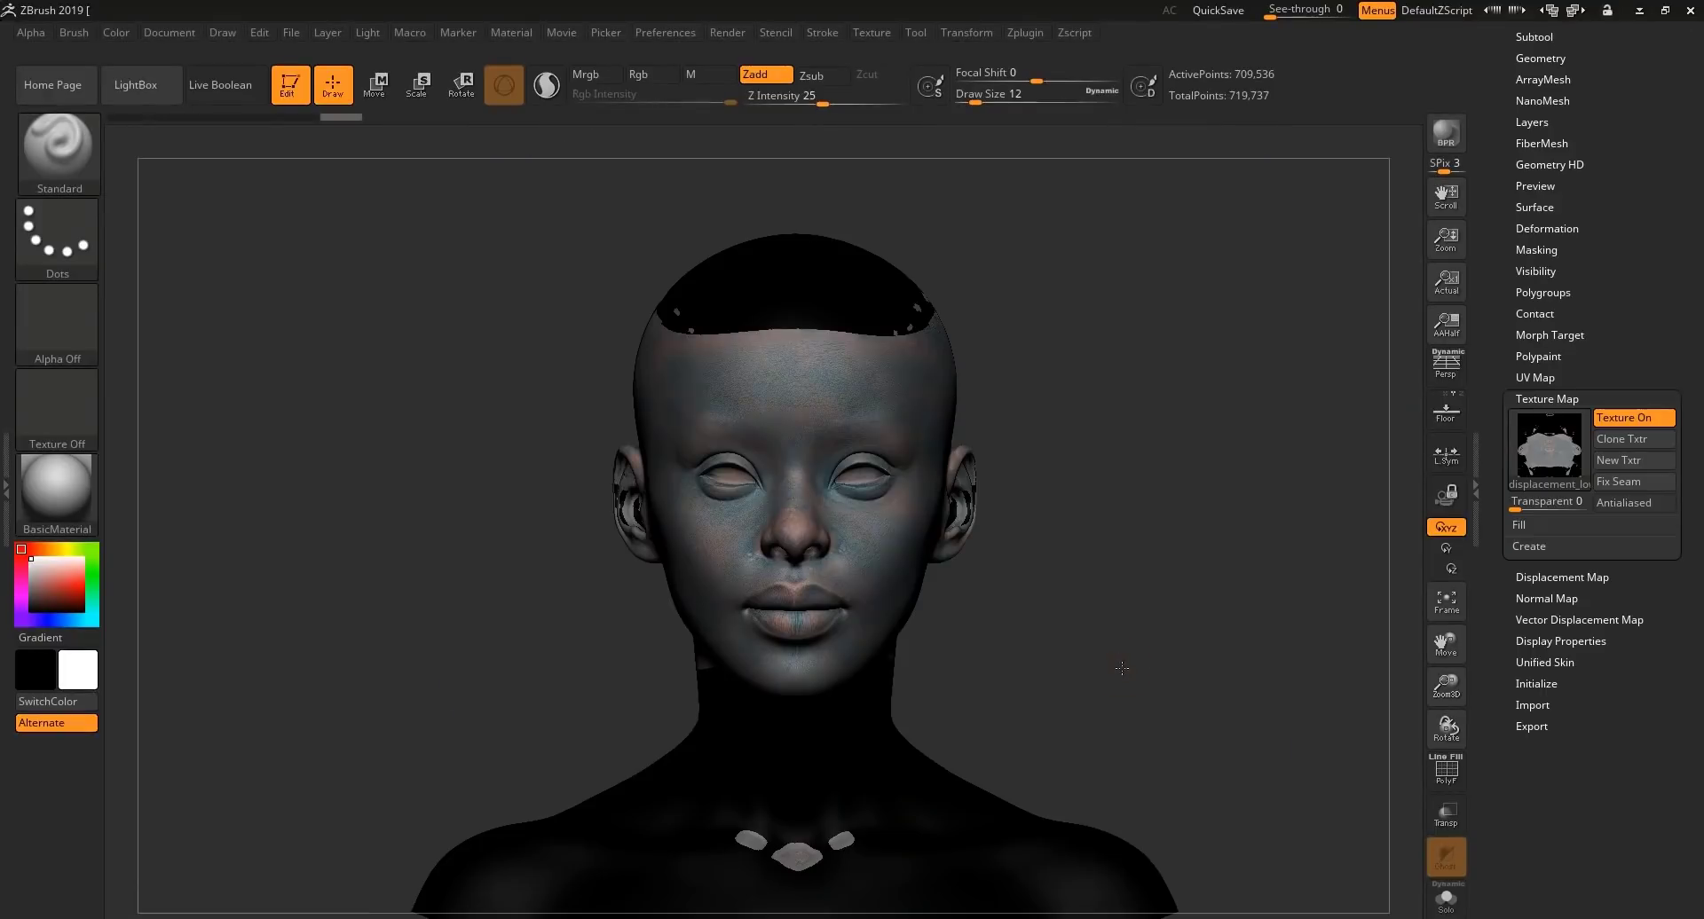
pyautogui.moveTo(1123, 667); pyautogui.dragTo(1093, 605)
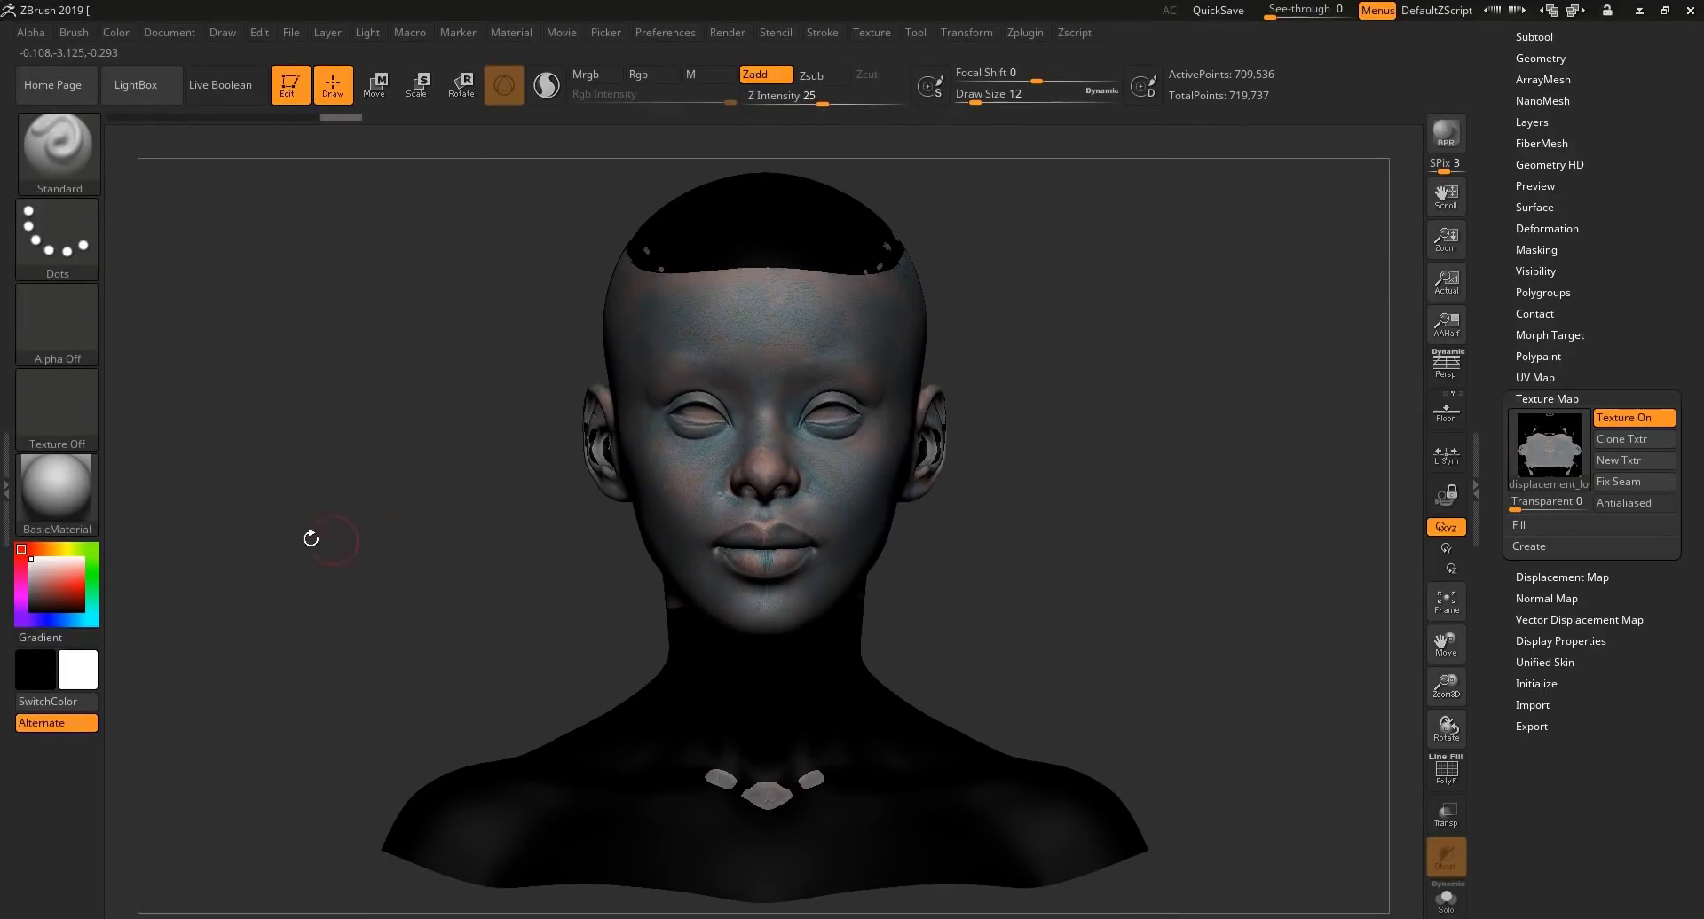
pyautogui.moveTo(847, 462)
pyautogui.keyDown('ctrl'); pyautogui.mouseDown(button='right')
pyautogui.moveTo(1202, 623)
pyautogui.moveTo(1149, 697)
pyautogui.moveTo(1144, 677)
pyautogui.moveTo(1190, 694)
pyautogui.moveTo(1134, 668)
pyautogui.moveTo(1175, 667)
pyautogui.moveTo(1059, 631)
pyautogui.moveTo(1230, 669)
pyautogui.moveTo(1169, 659)
pyautogui.moveTo(1184, 684)
pyautogui.moveTo(1175, 618)
pyautogui.mouseUp(button='right'); pyautogui.keyUp('ctrl')
pyautogui.press('ctrl')
pyautogui.press('ctrl')
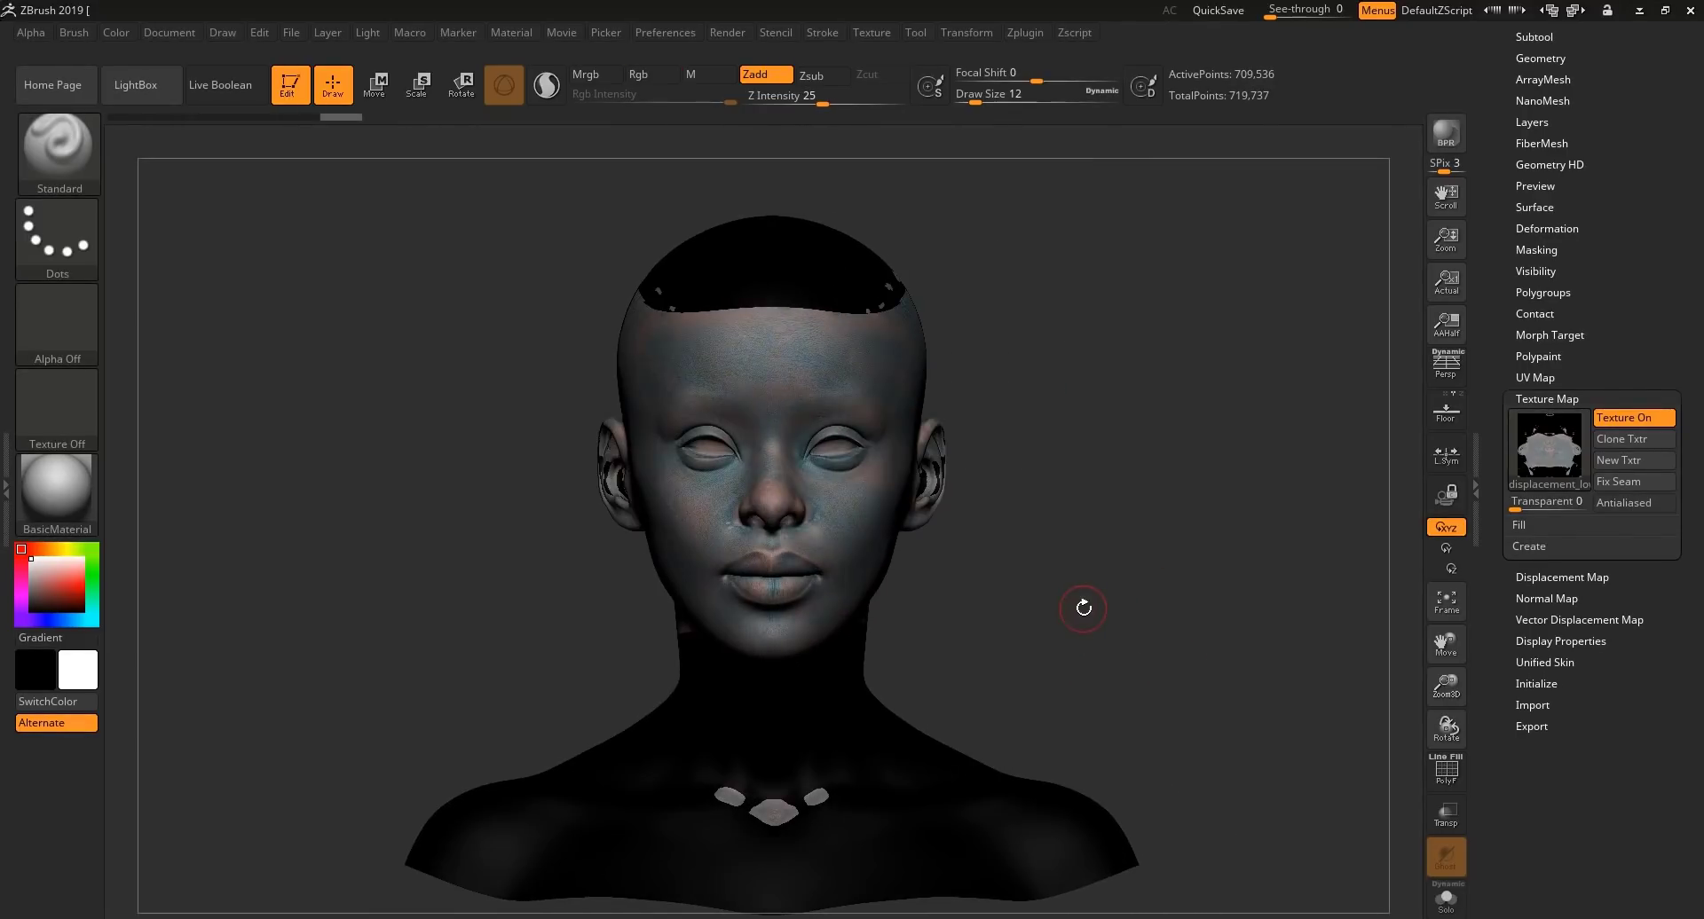